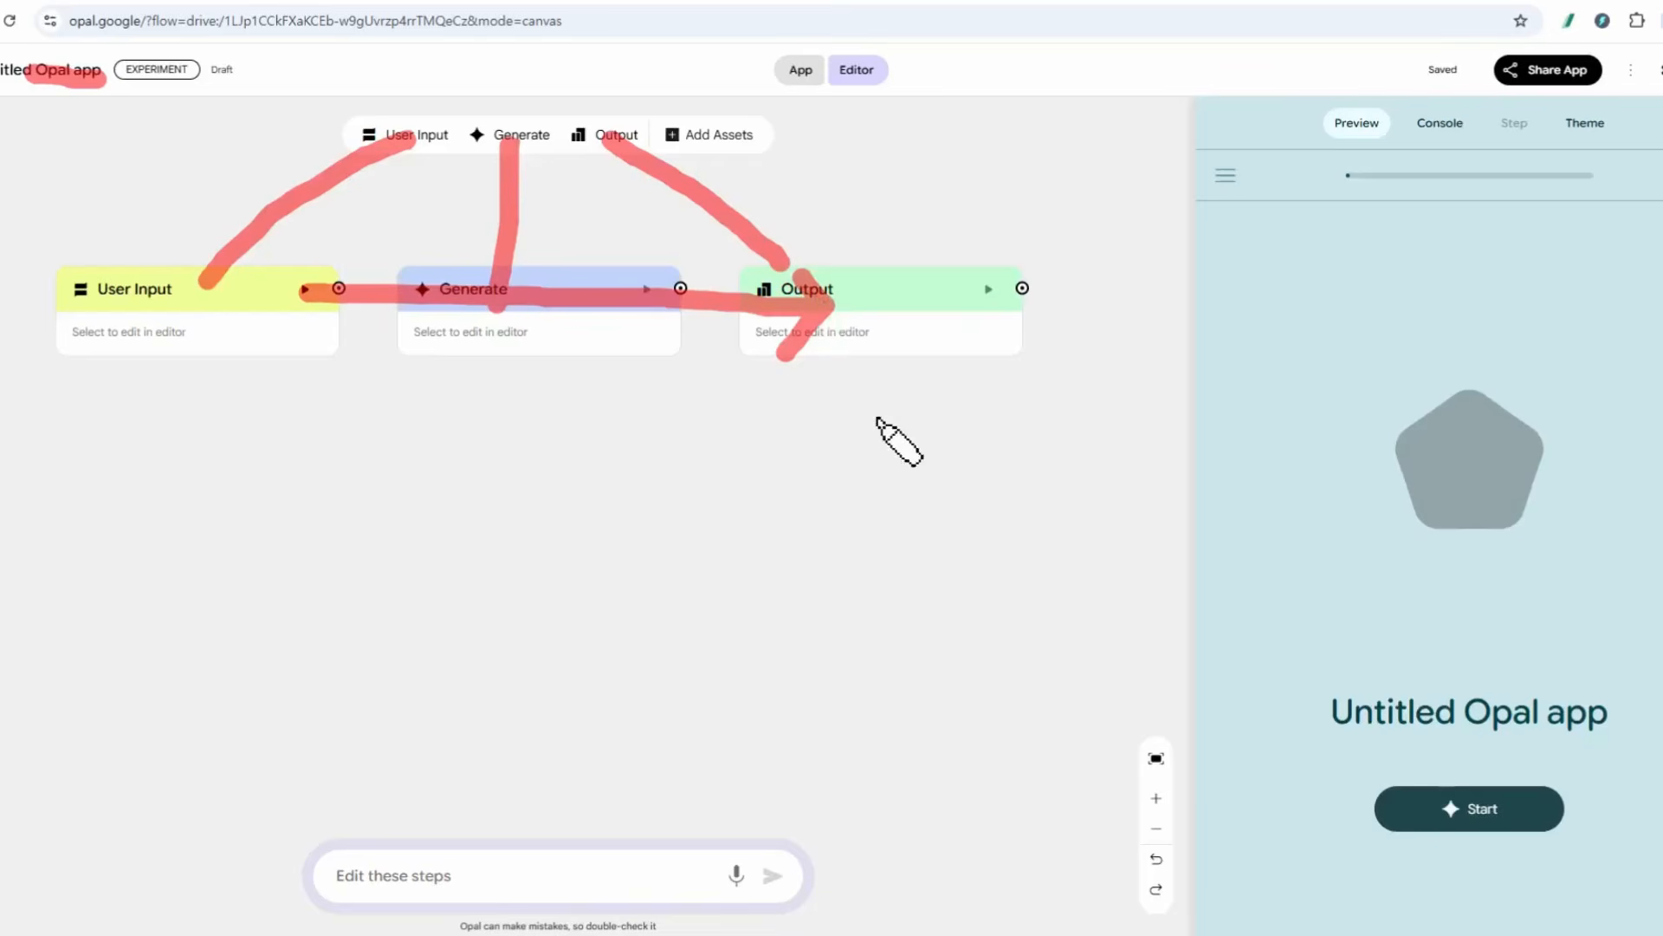
pyautogui.press('t')
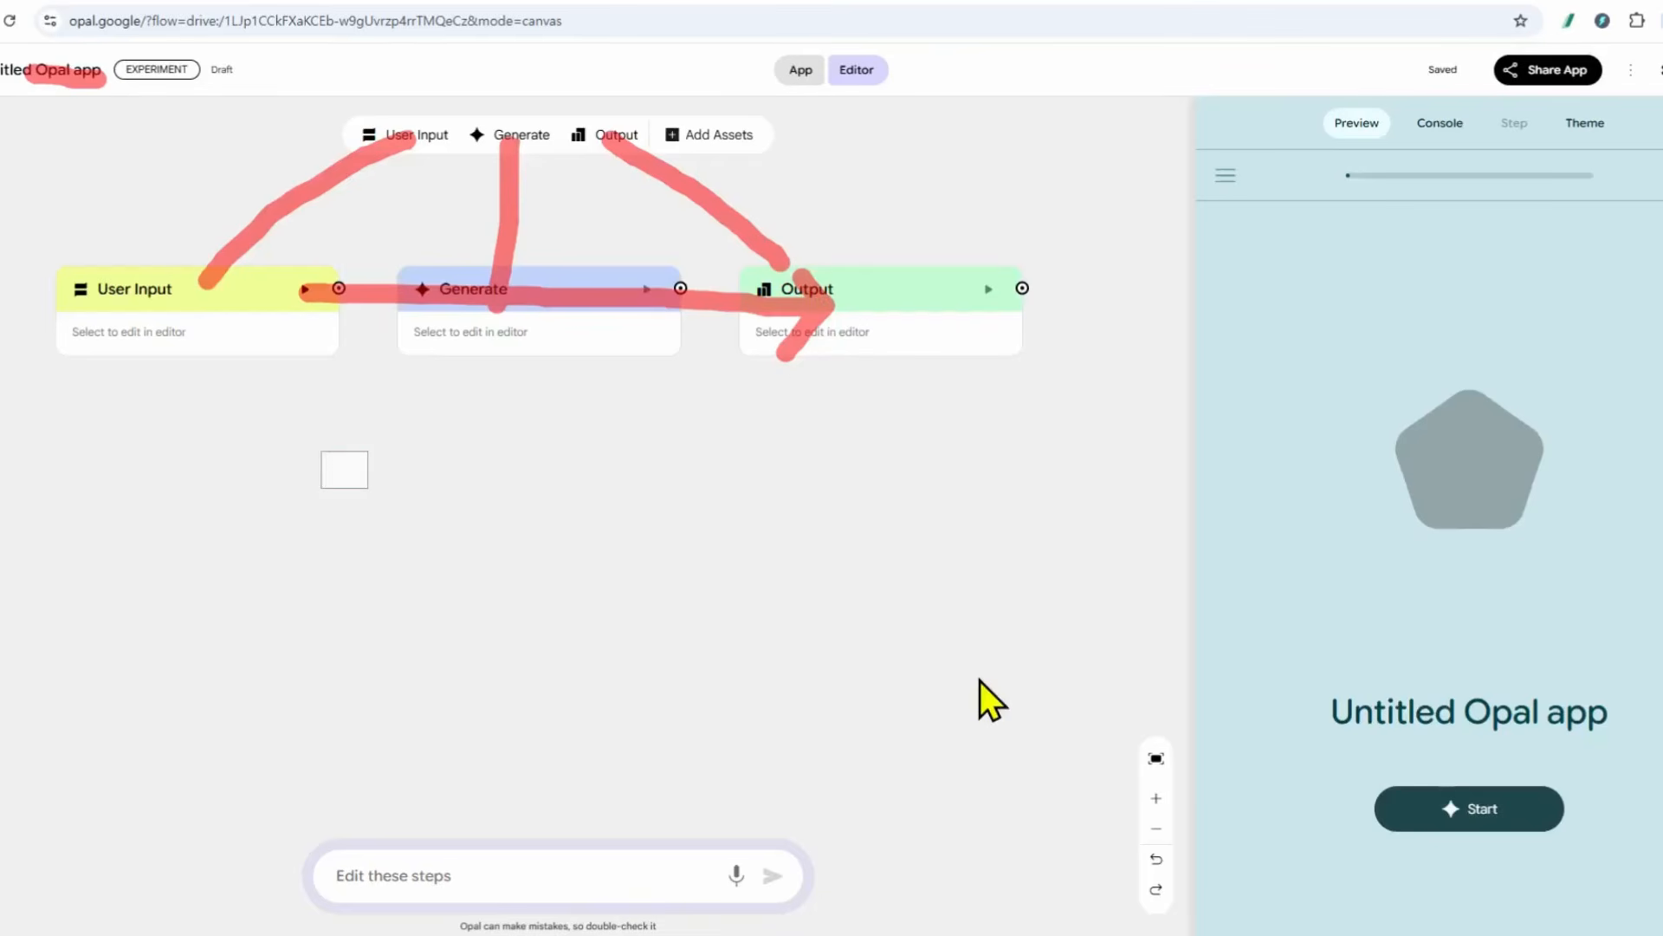
pyautogui.write('주제, 대본, 음성,')
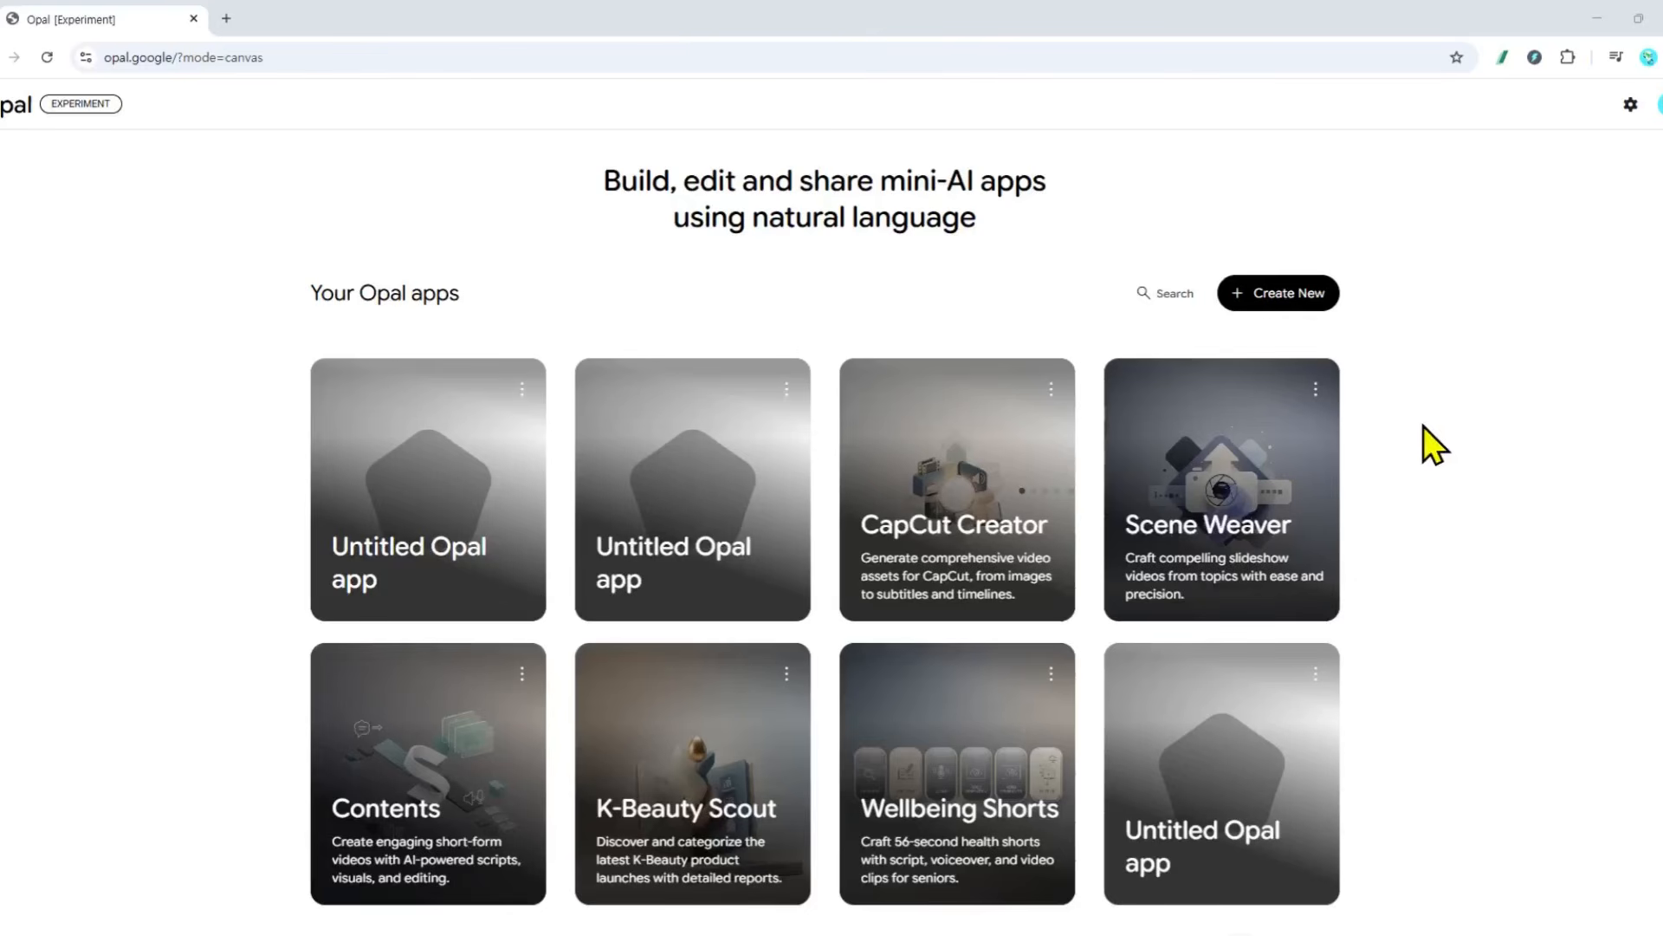
# Create a new Opal app
pyautogui.click(1289, 297)
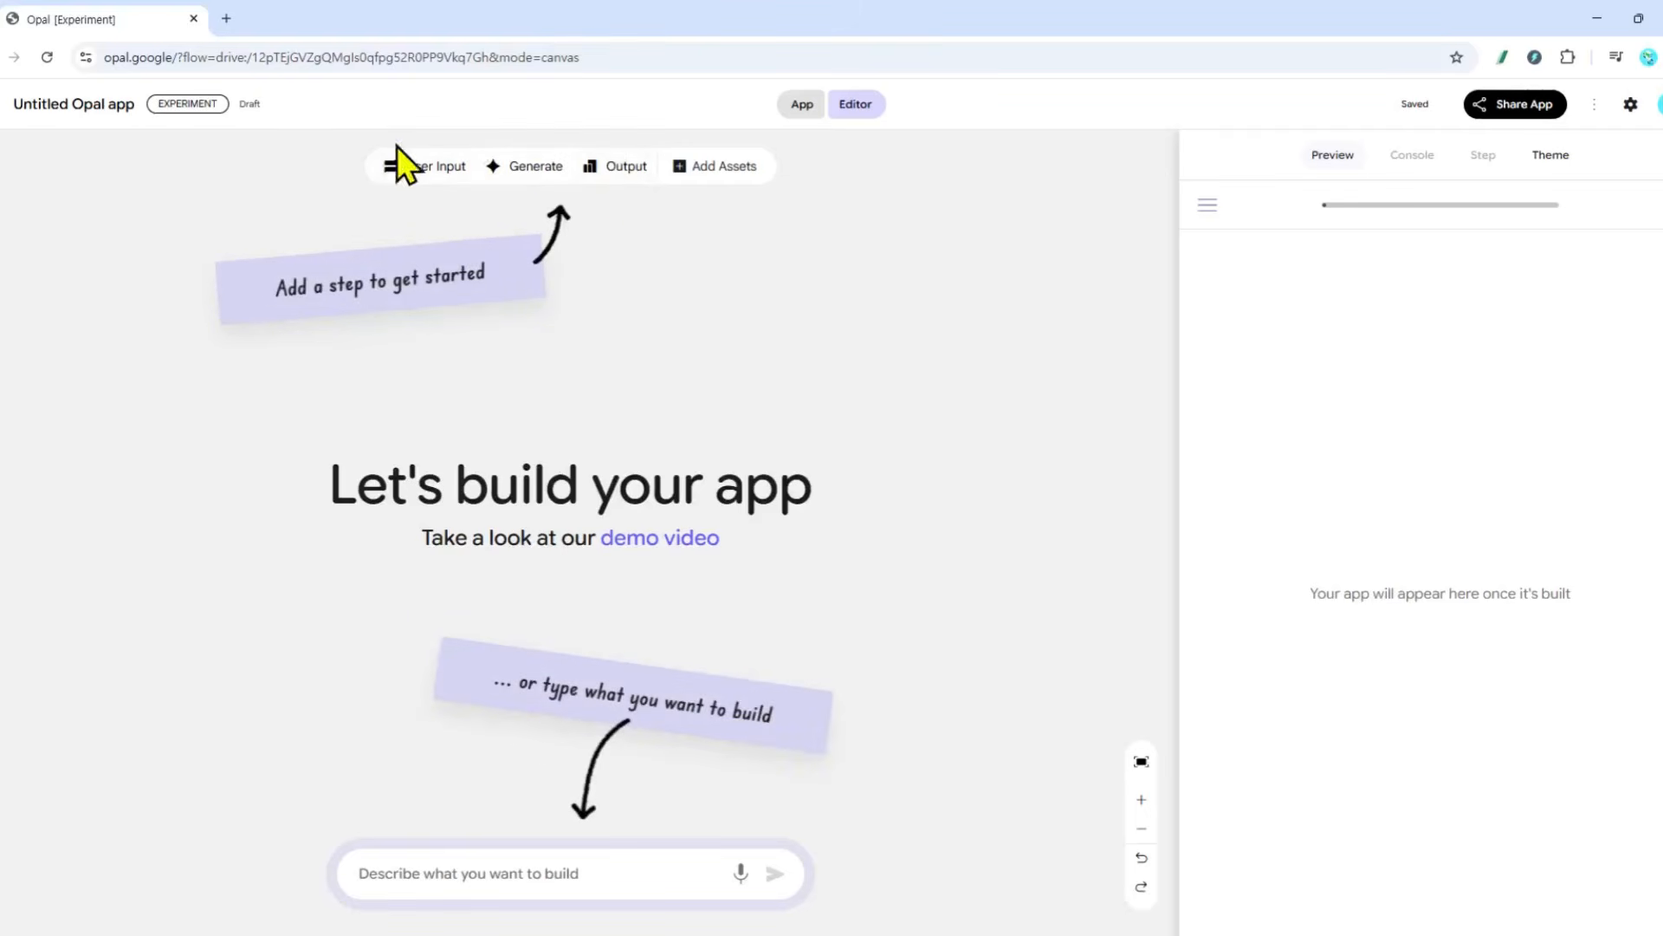
pyautogui.click(444, 169)
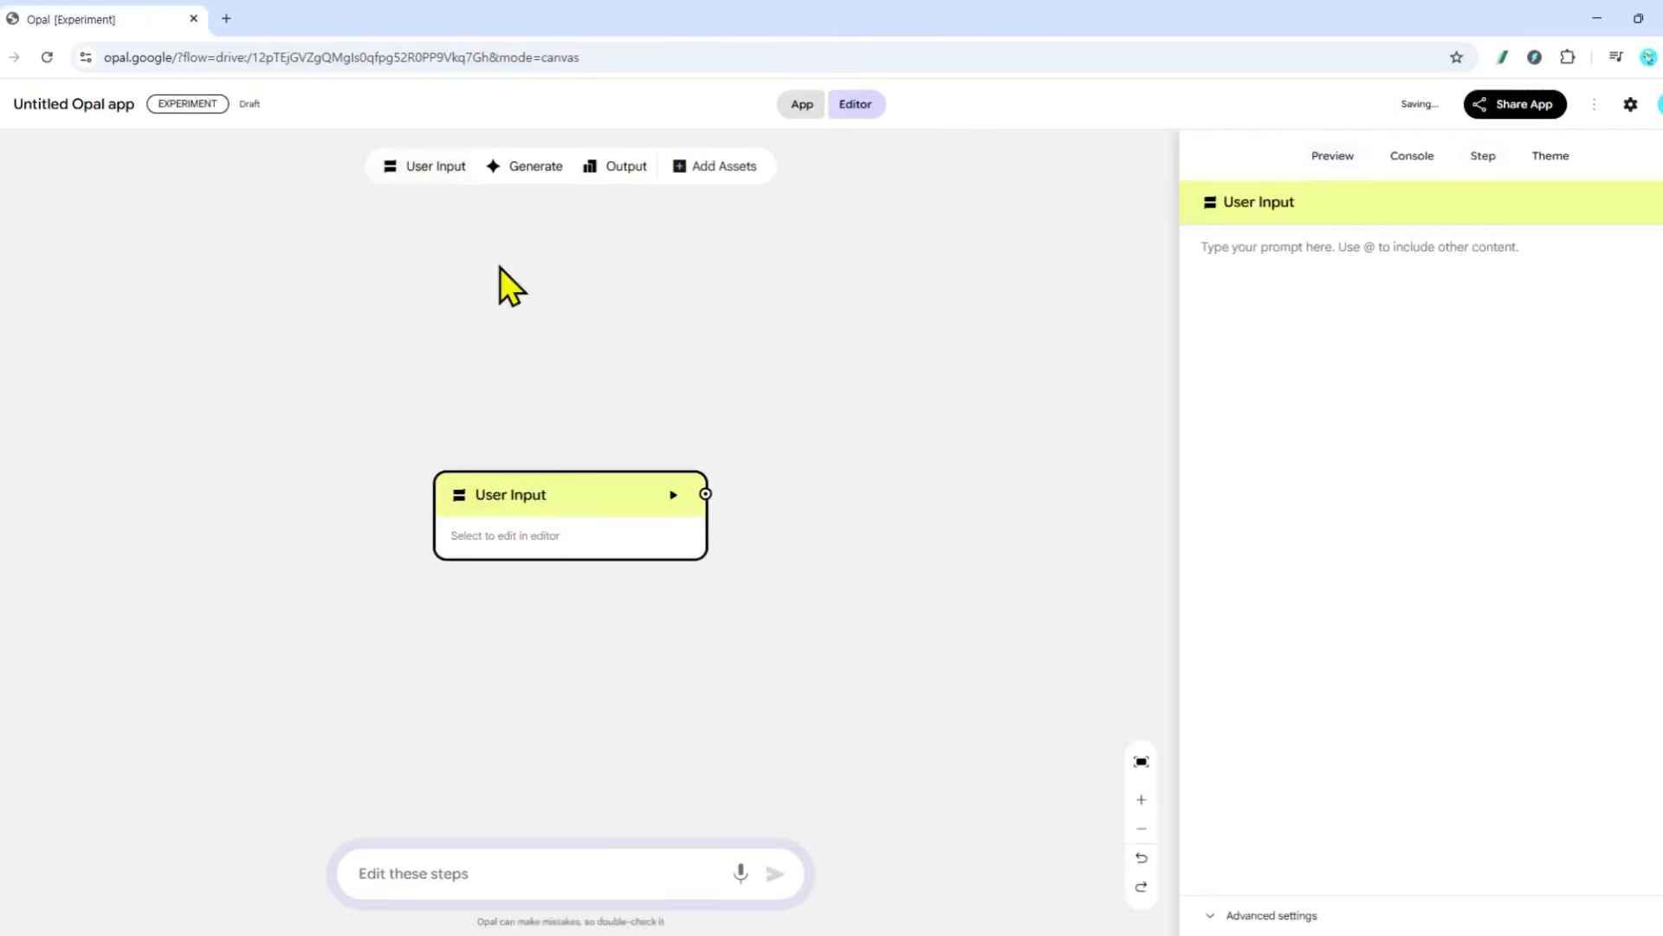
pyautogui.moveTo(560, 523); pyautogui.dragTo(144, 287)
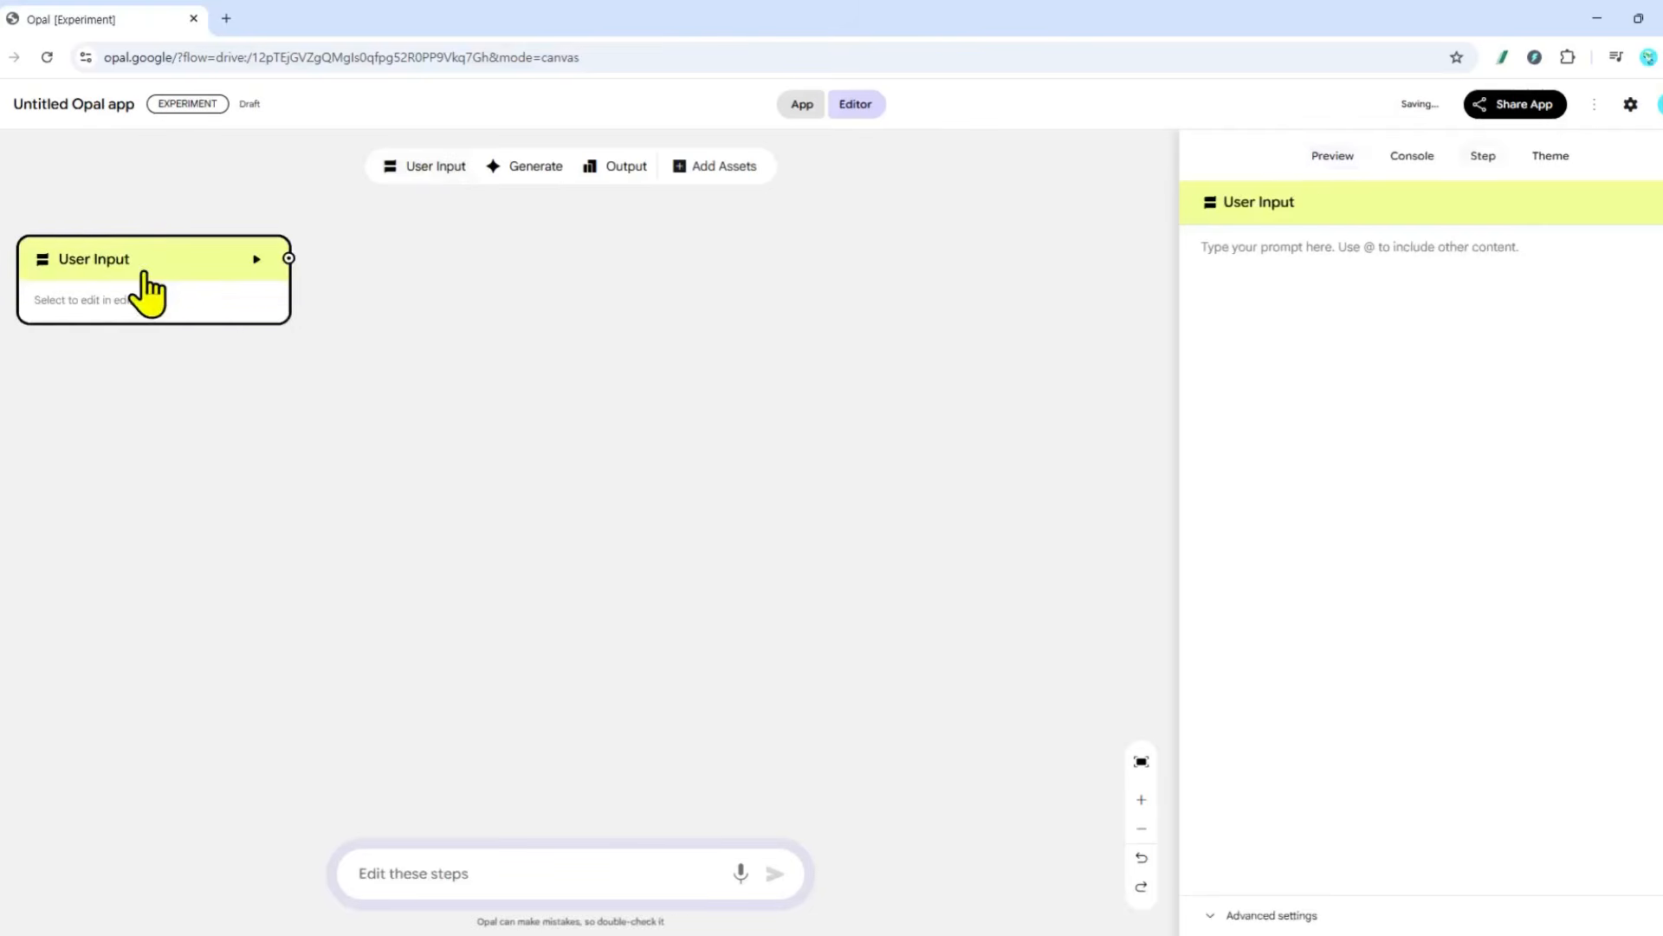
pyautogui.click(535, 167)
pyautogui.moveTo(546, 505); pyautogui.dragTo(461, 280)
pyautogui.click(535, 173)
pyautogui.moveTo(555, 489); pyautogui.dragTo(470, 370)
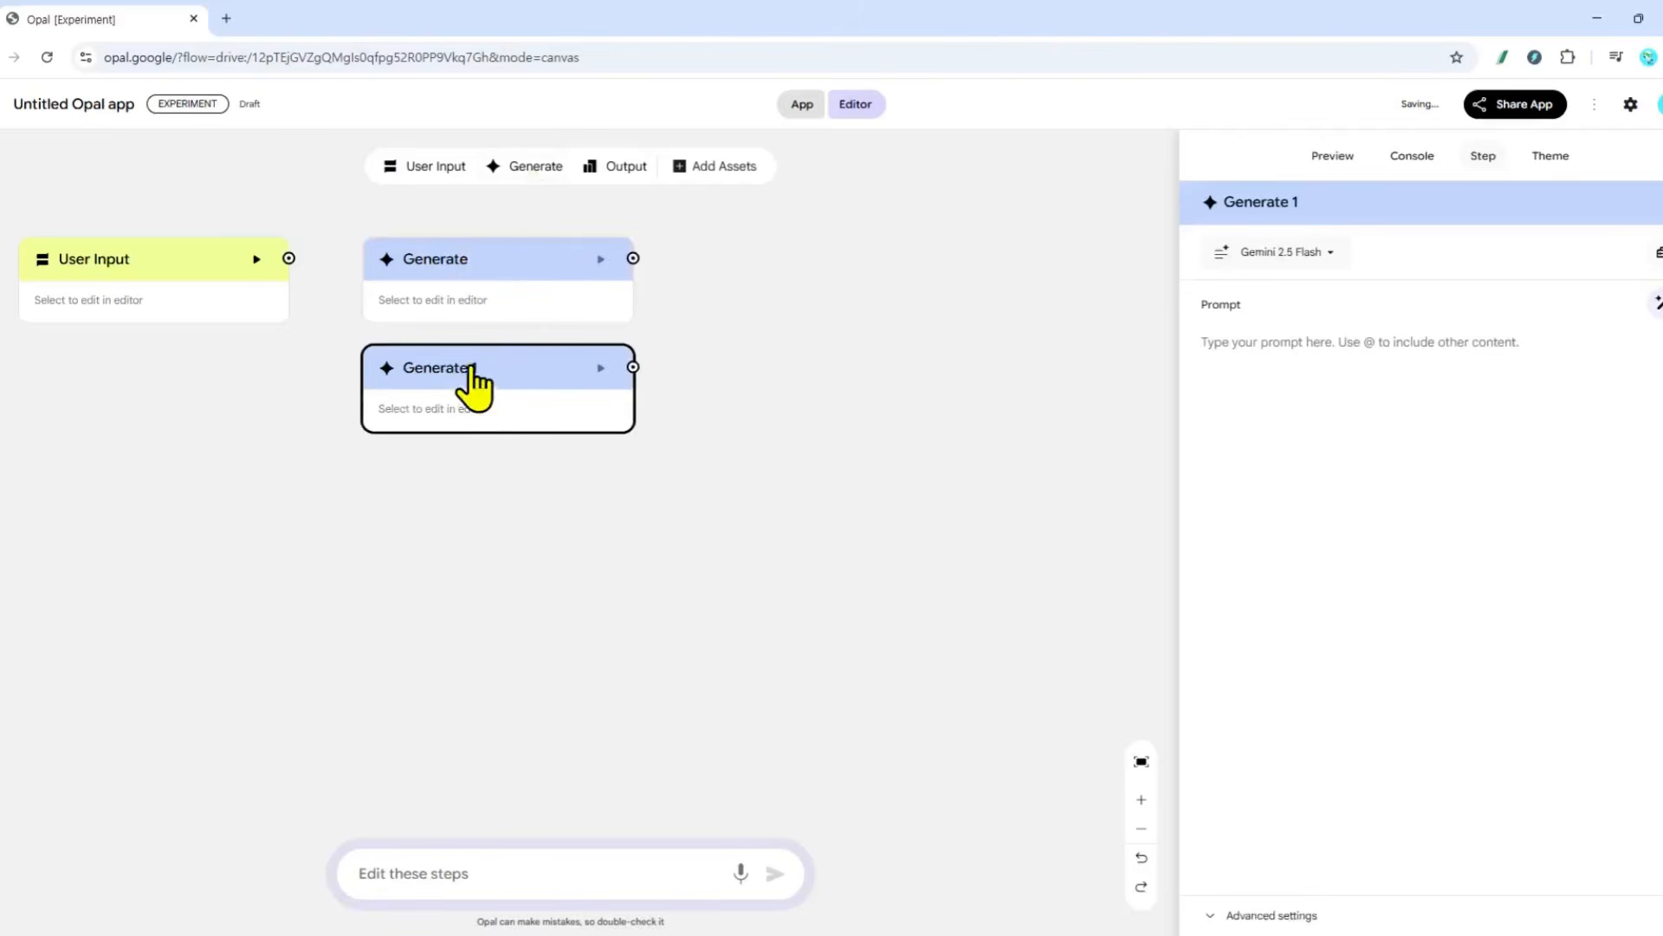
pyautogui.click(532, 174)
pyautogui.moveTo(594, 538); pyautogui.dragTo(505, 494)
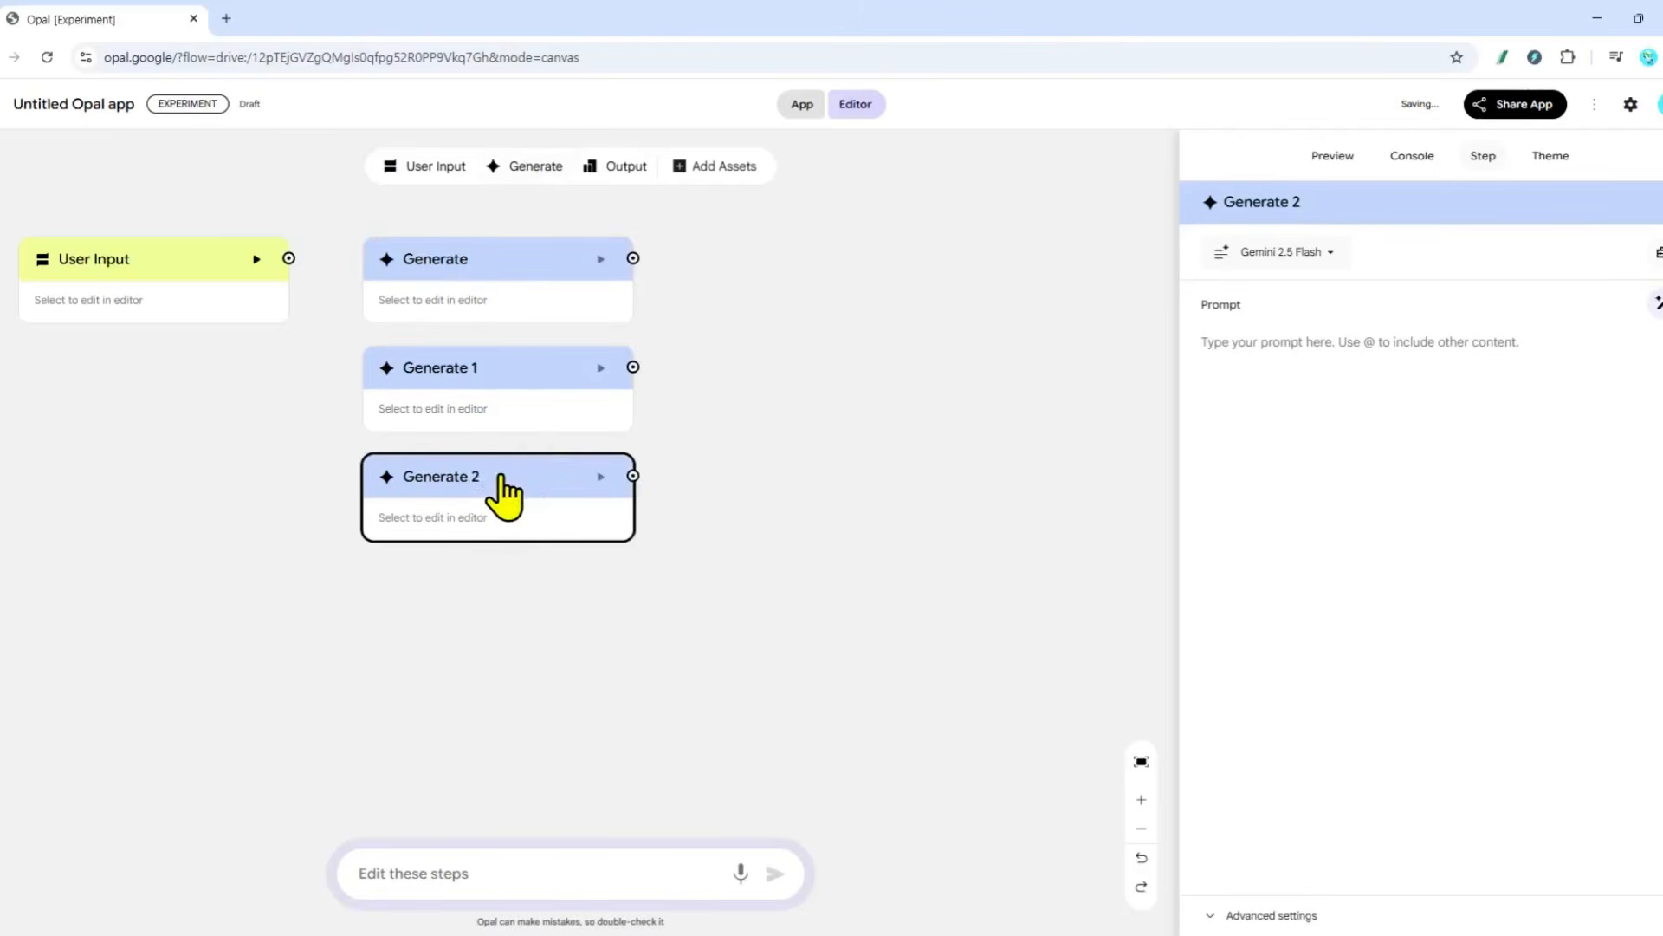
pyautogui.click(618, 169)
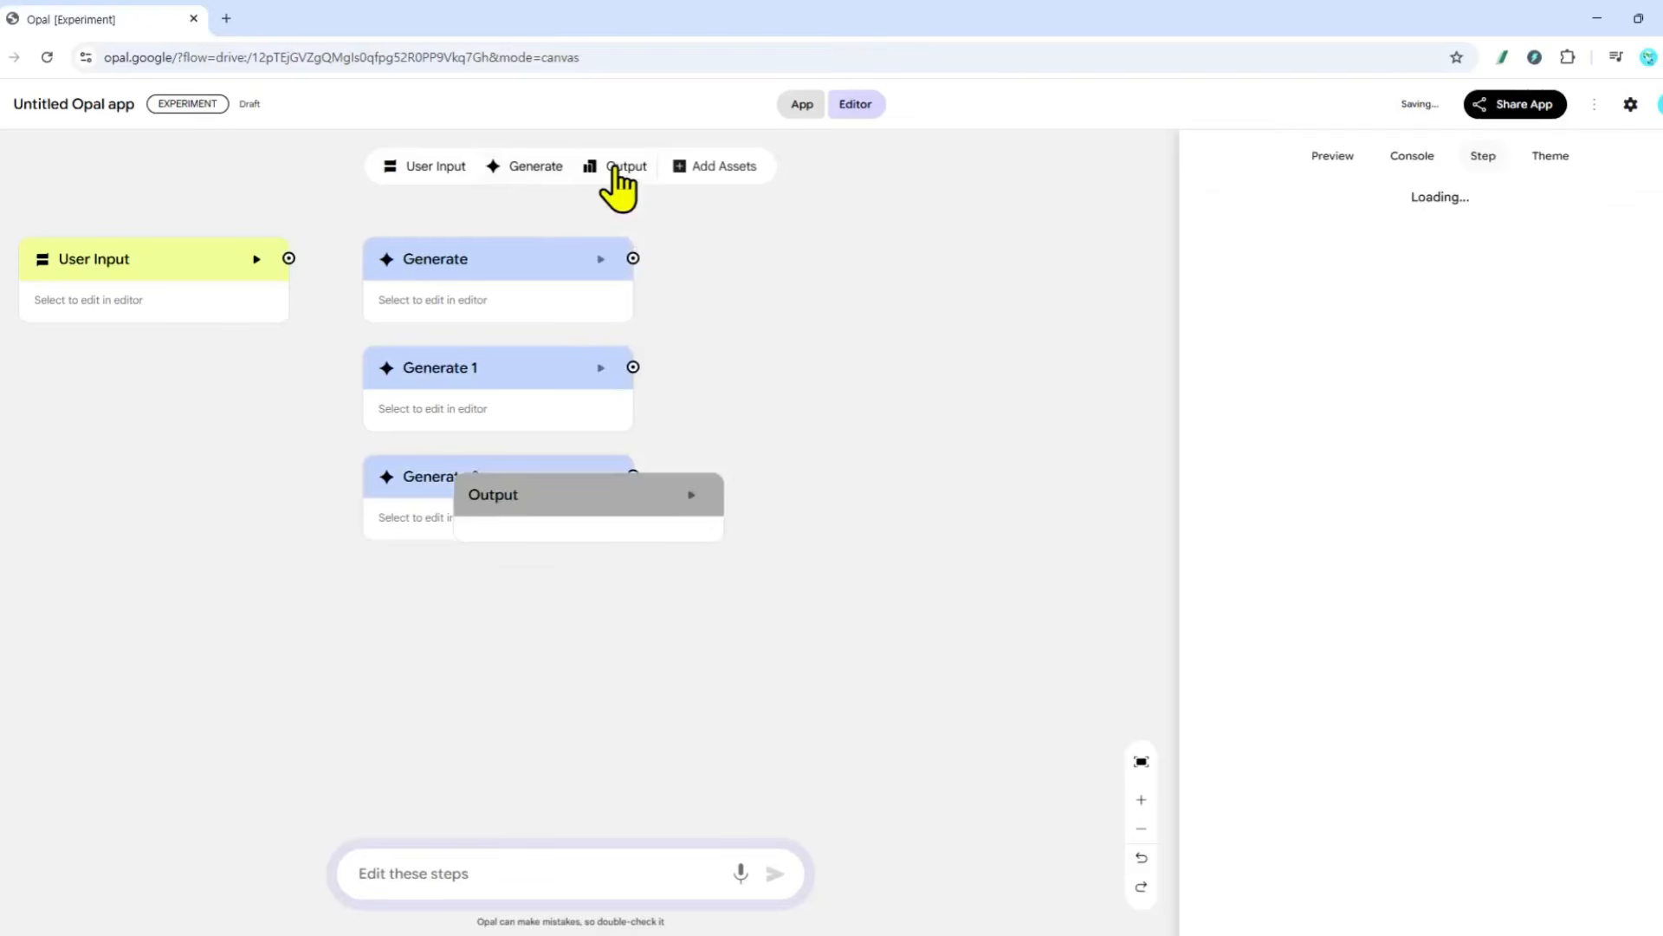
pyautogui.moveTo(605, 527); pyautogui.dragTo(824, 289)
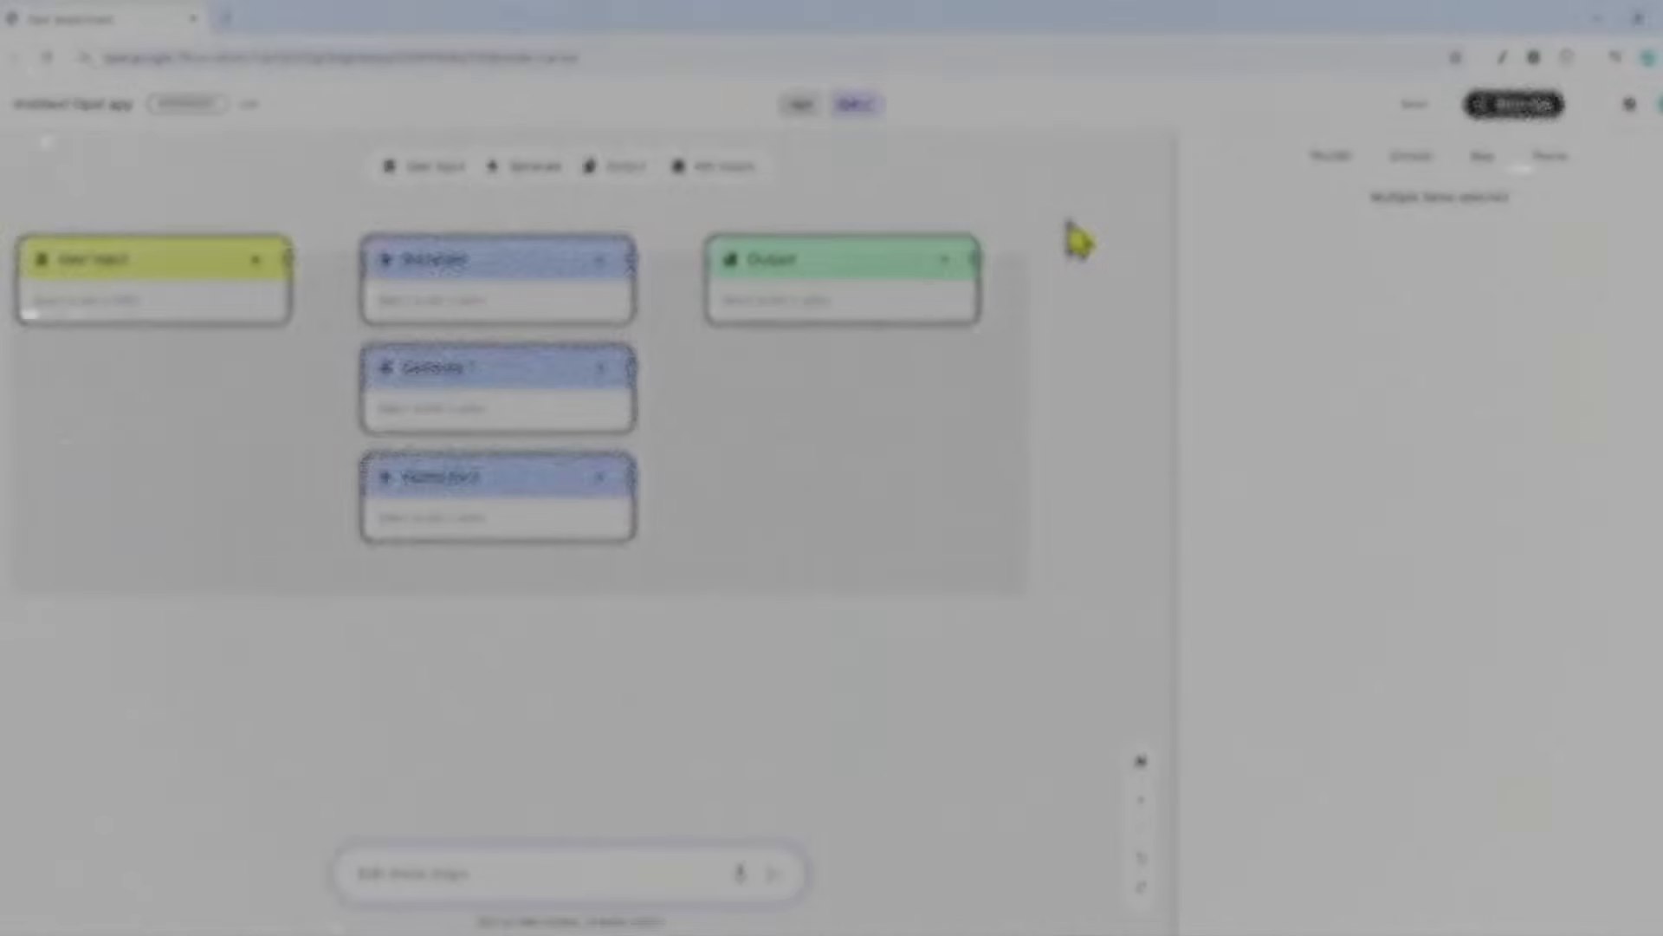
pyautogui.press('Delete')
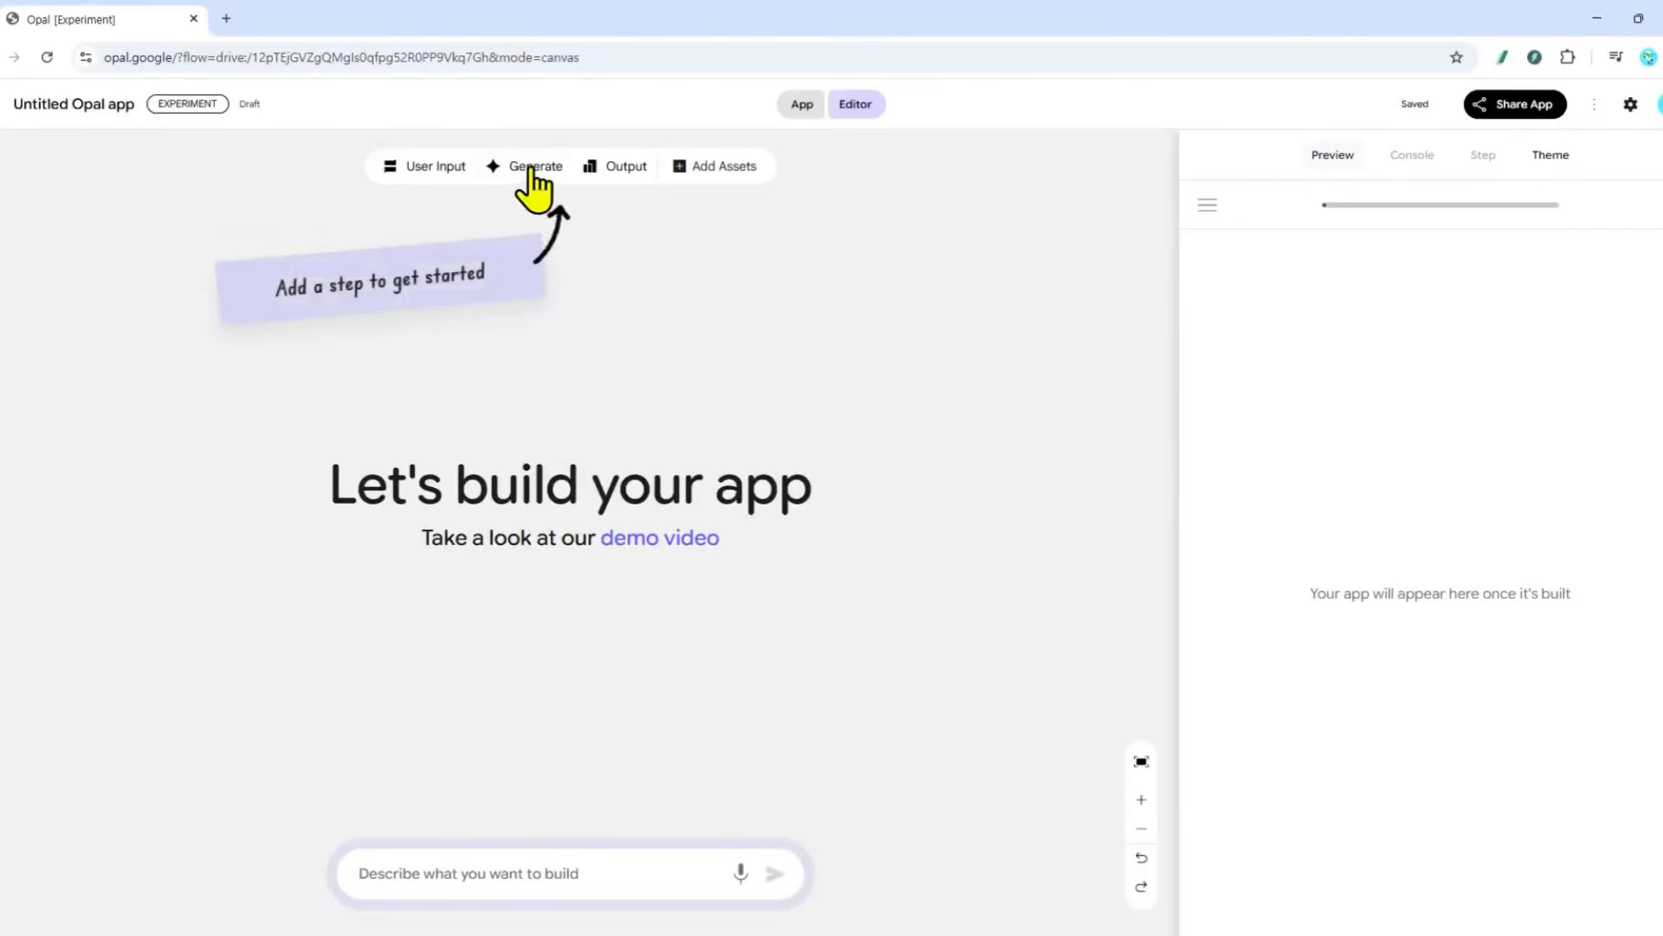
# Add a User Input step to the empty canvas and place a Generate step beside it in the same row
pyautogui.click(425, 166)
pyautogui.moveTo(555, 516); pyautogui.dragTo(96, 226)
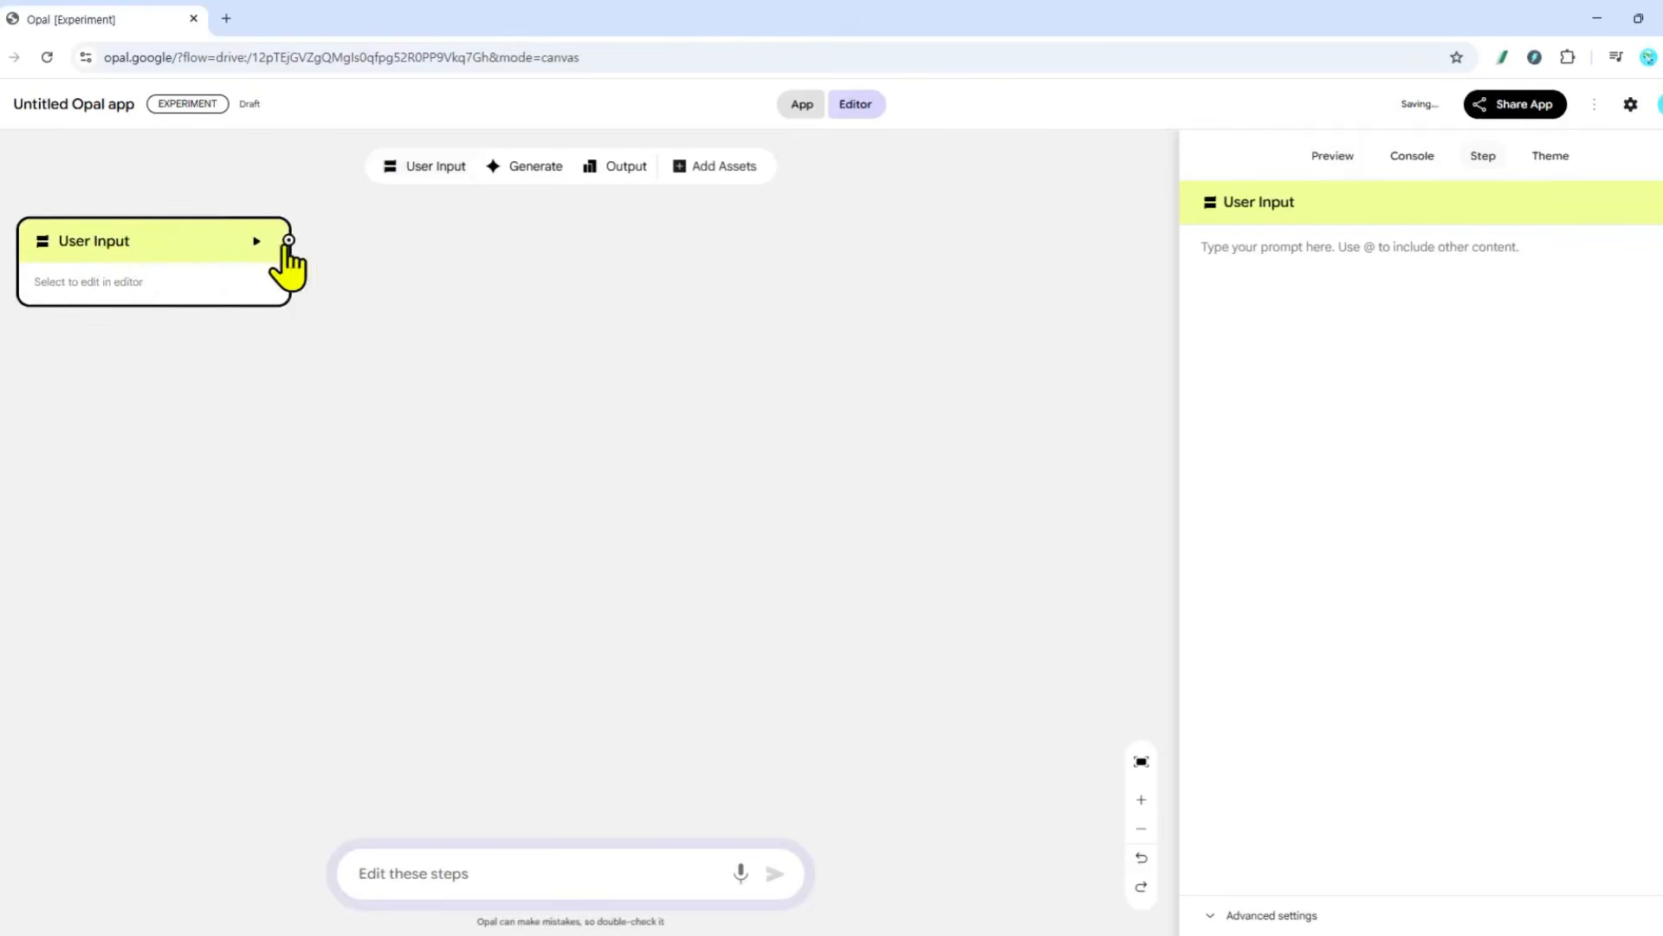
pyautogui.click(524, 173)
pyautogui.moveTo(597, 524); pyautogui.dragTo(479, 256)
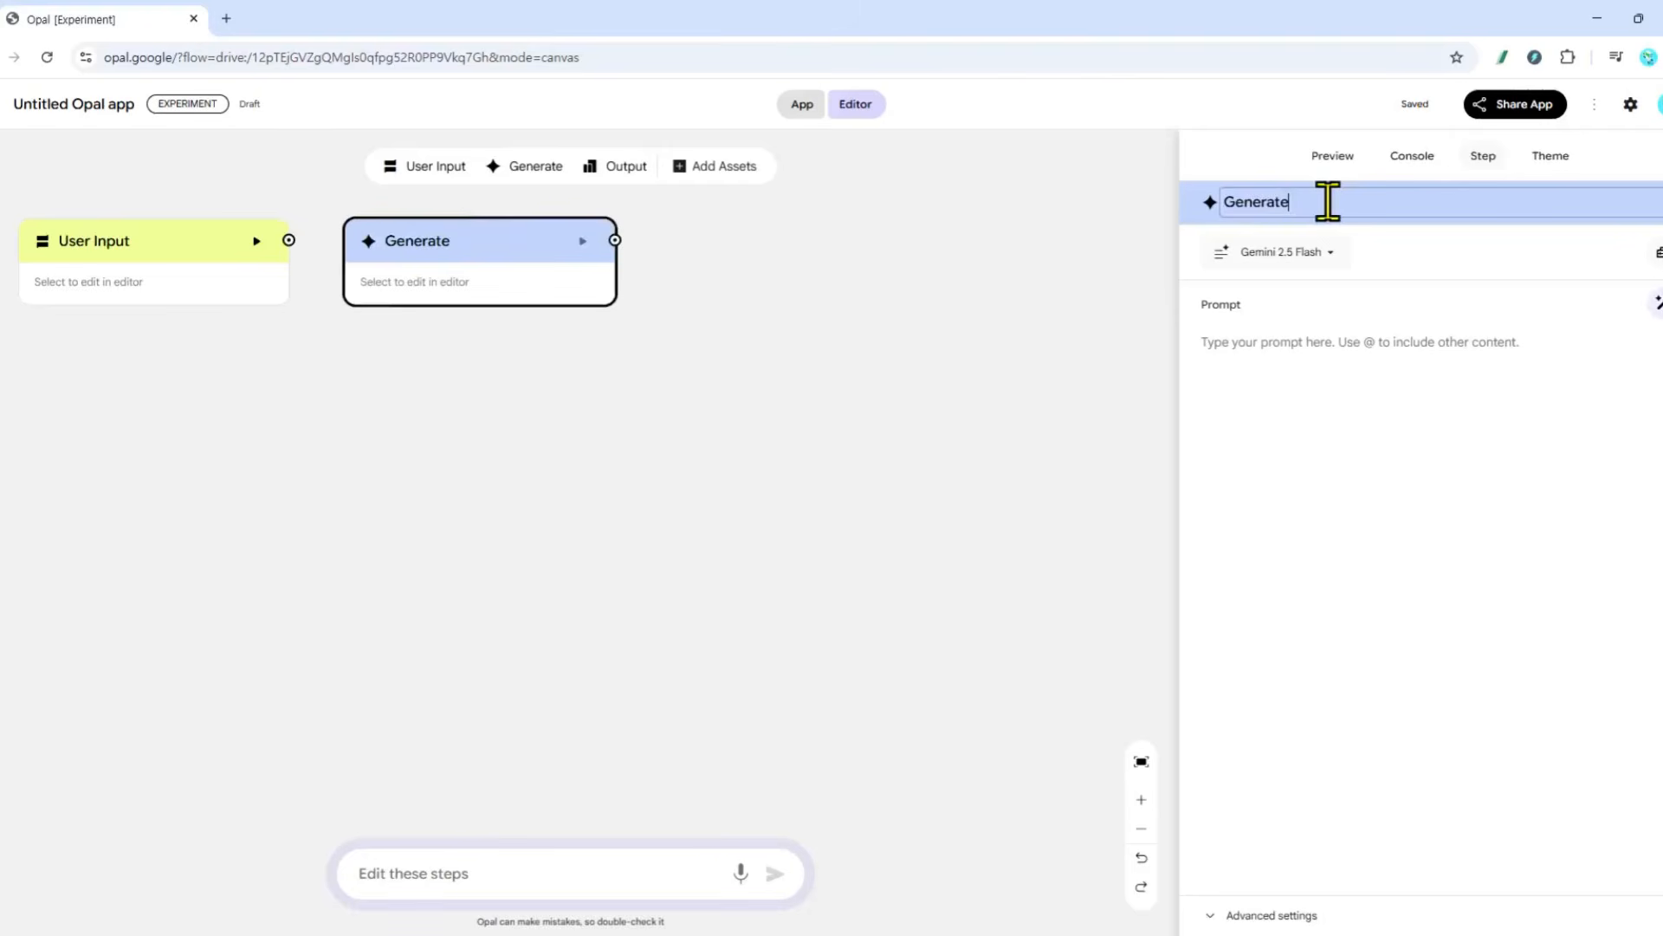
# Rename the Generate step as 정보정리 에이전트 and choose Gemini 2.5 Flash as its model
pyautogui.moveTo(1328, 201); pyautogui.dragTo(1223, 203)
pyautogui.write('ㅈ')
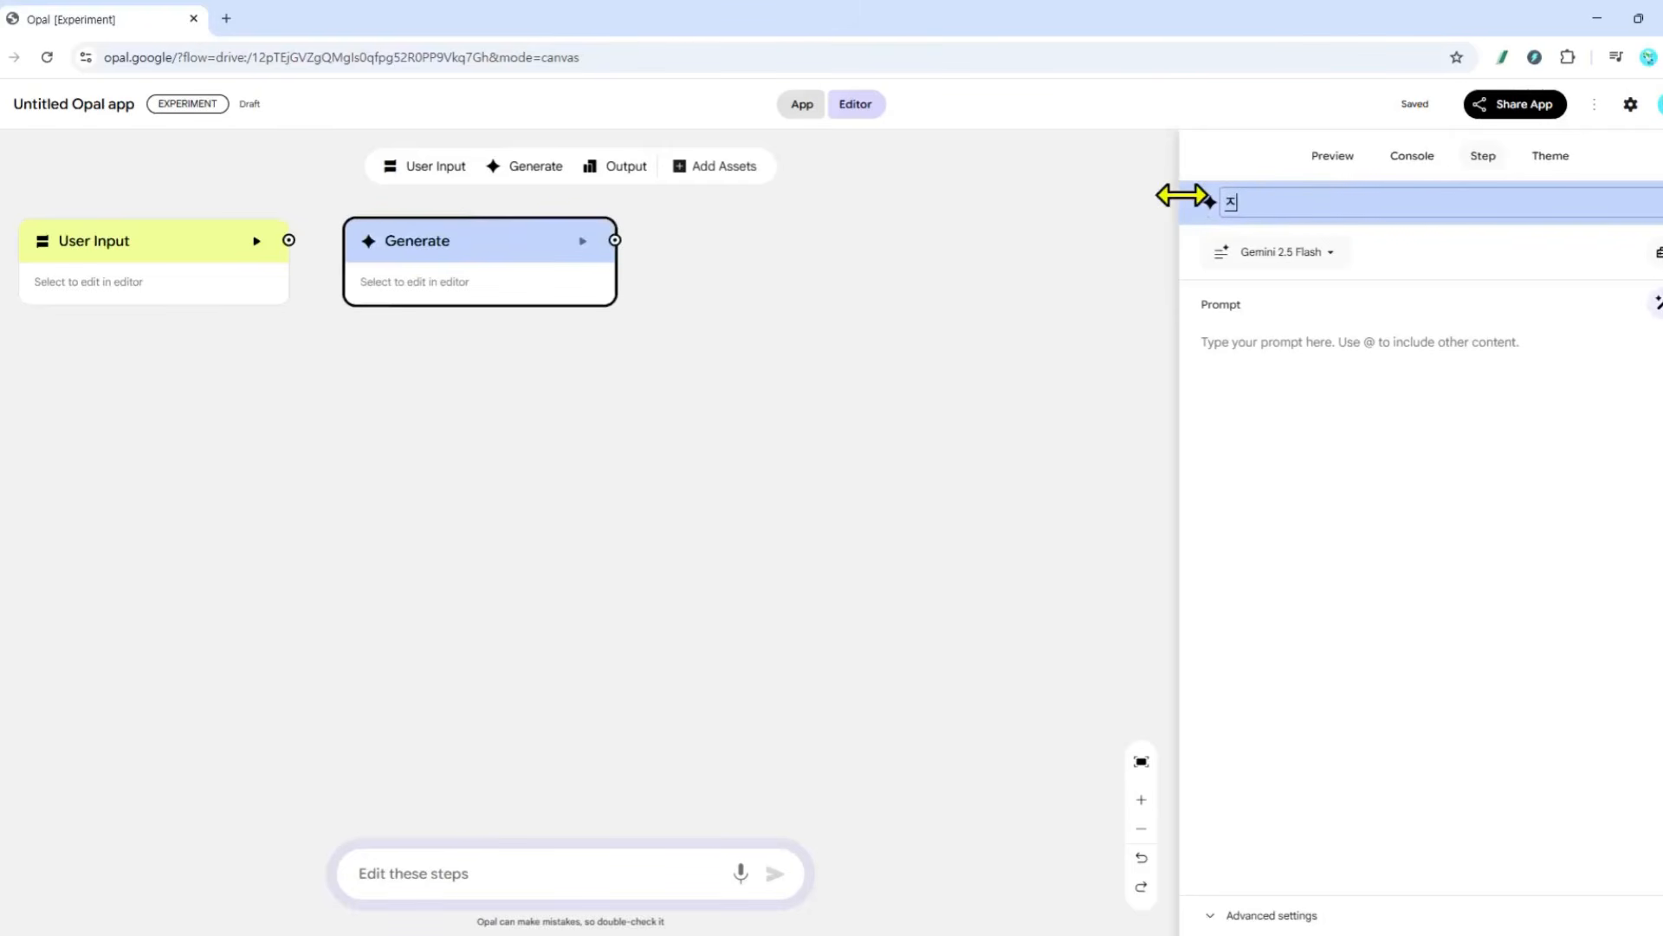
pyautogui.write('정보정리 에이전트ㅡ')
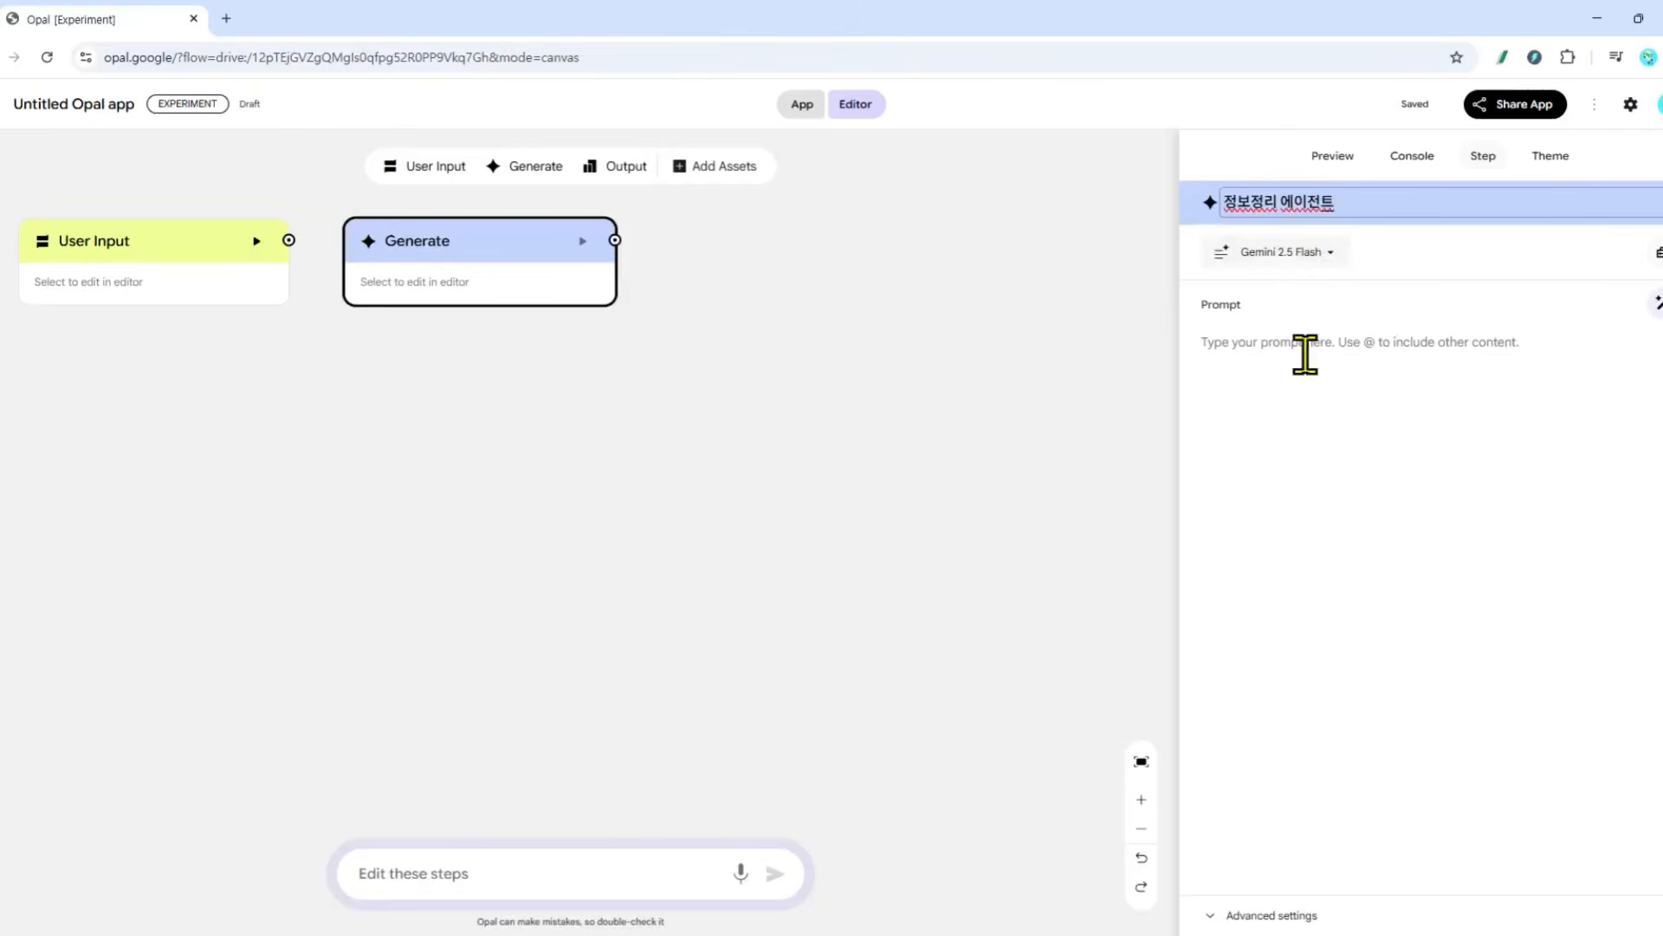
pyautogui.click(1293, 260)
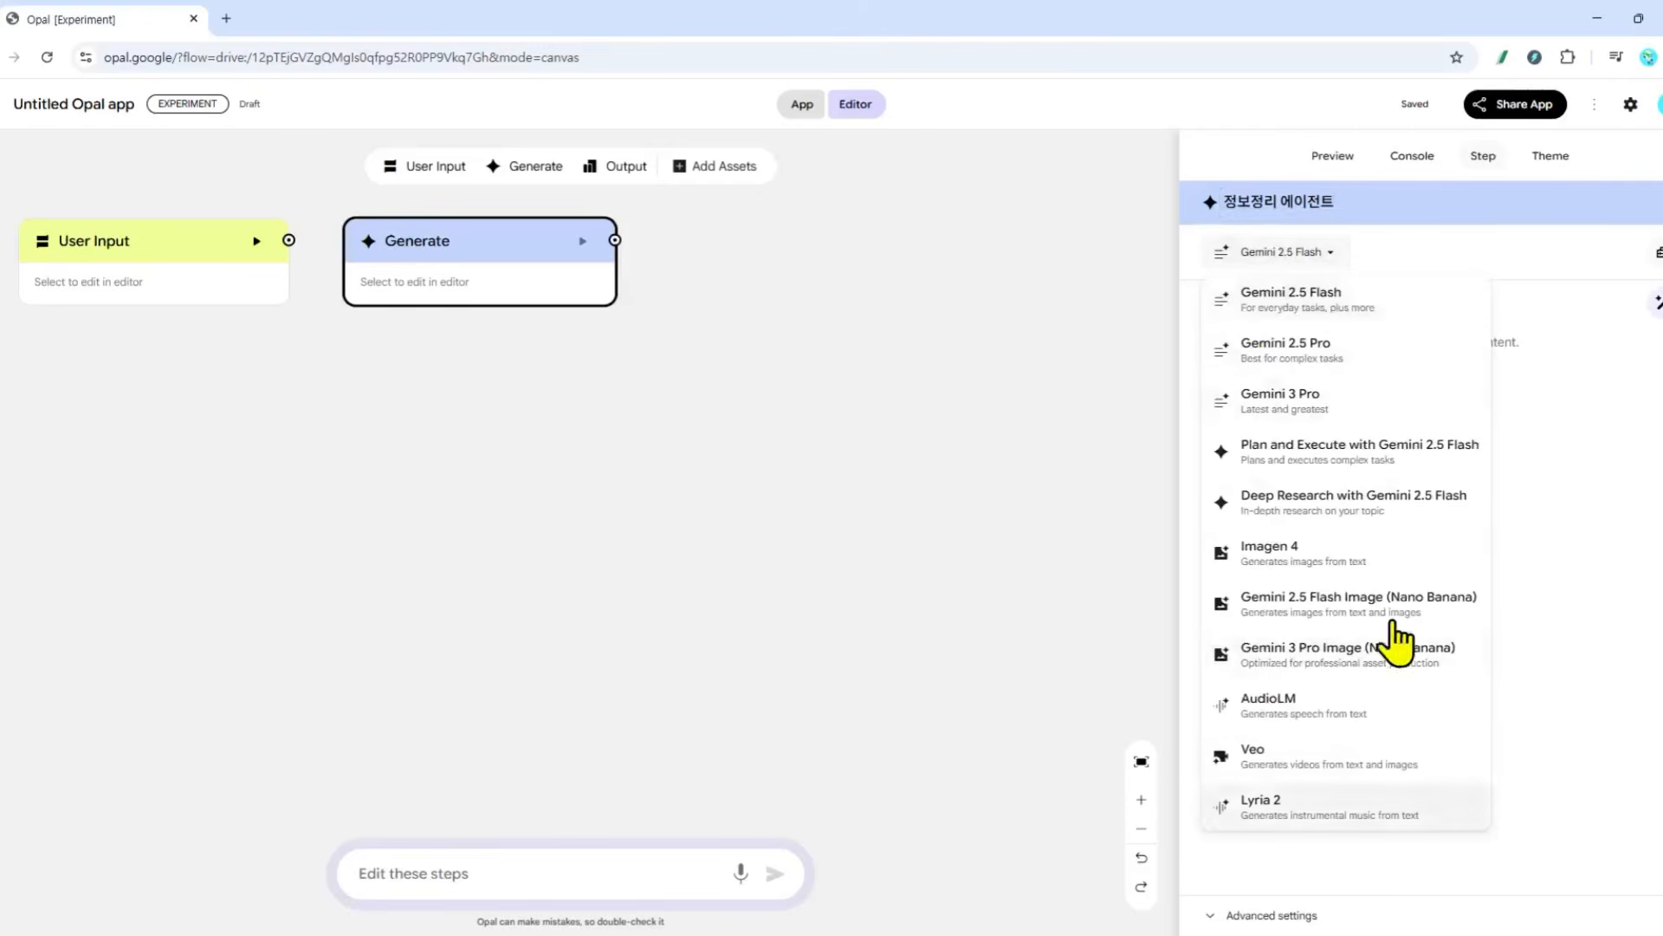
pyautogui.click(1335, 310)
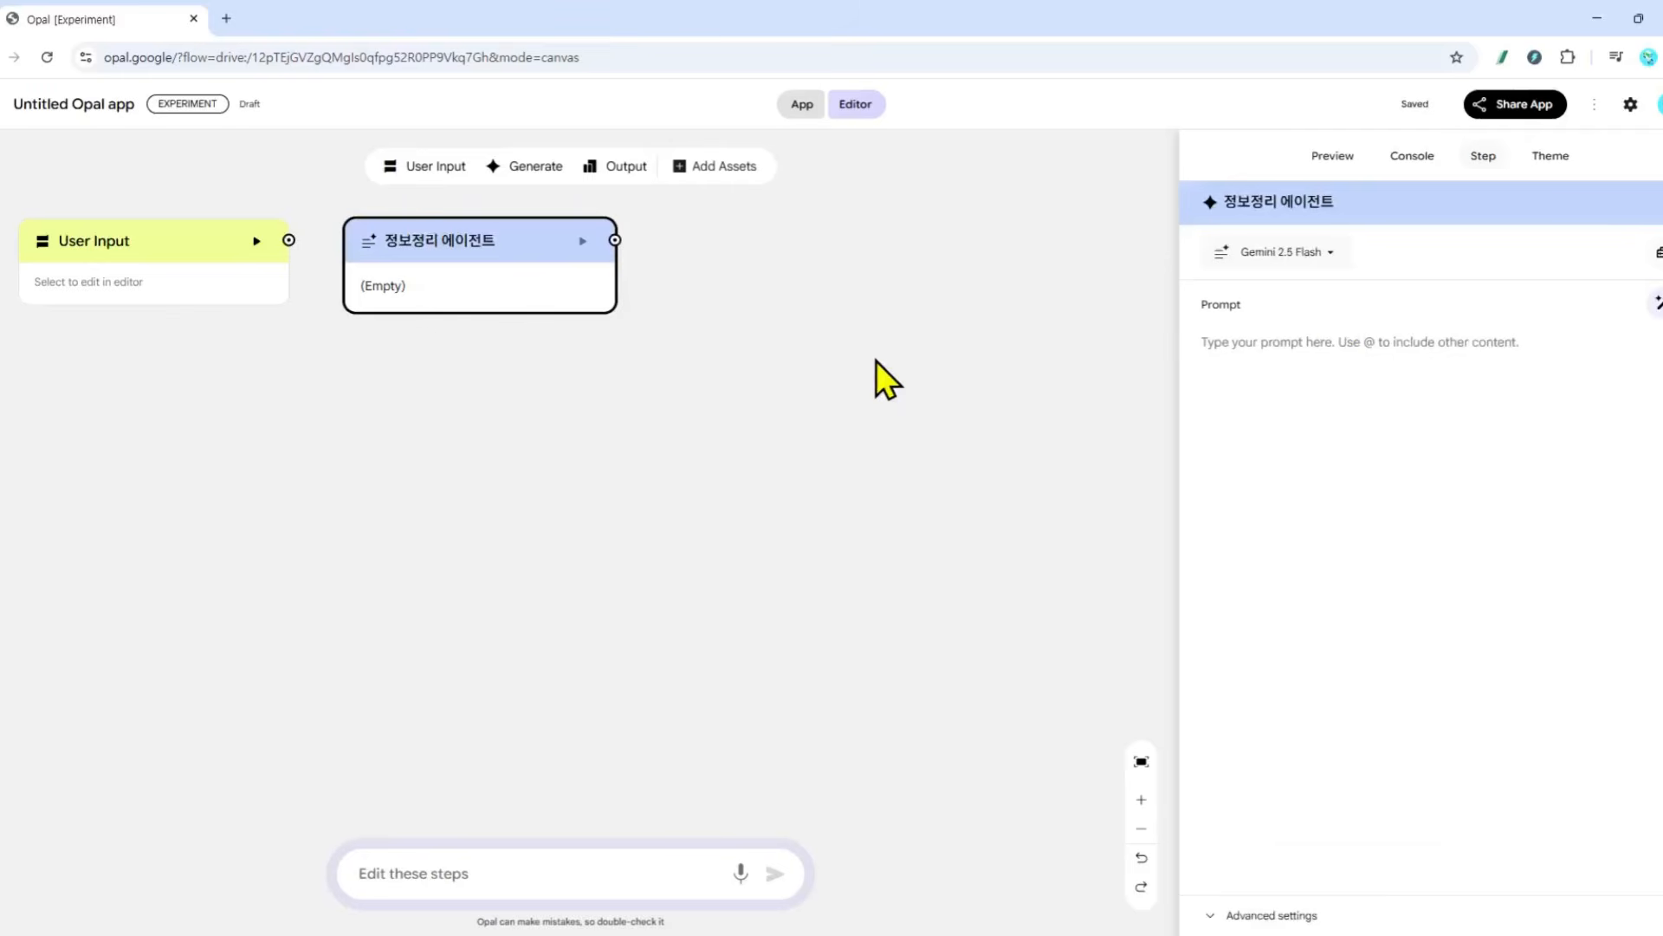
# Add two Generate steps and stack them in a column below the 정보정리 에이전트 step
pyautogui.click(538, 177)
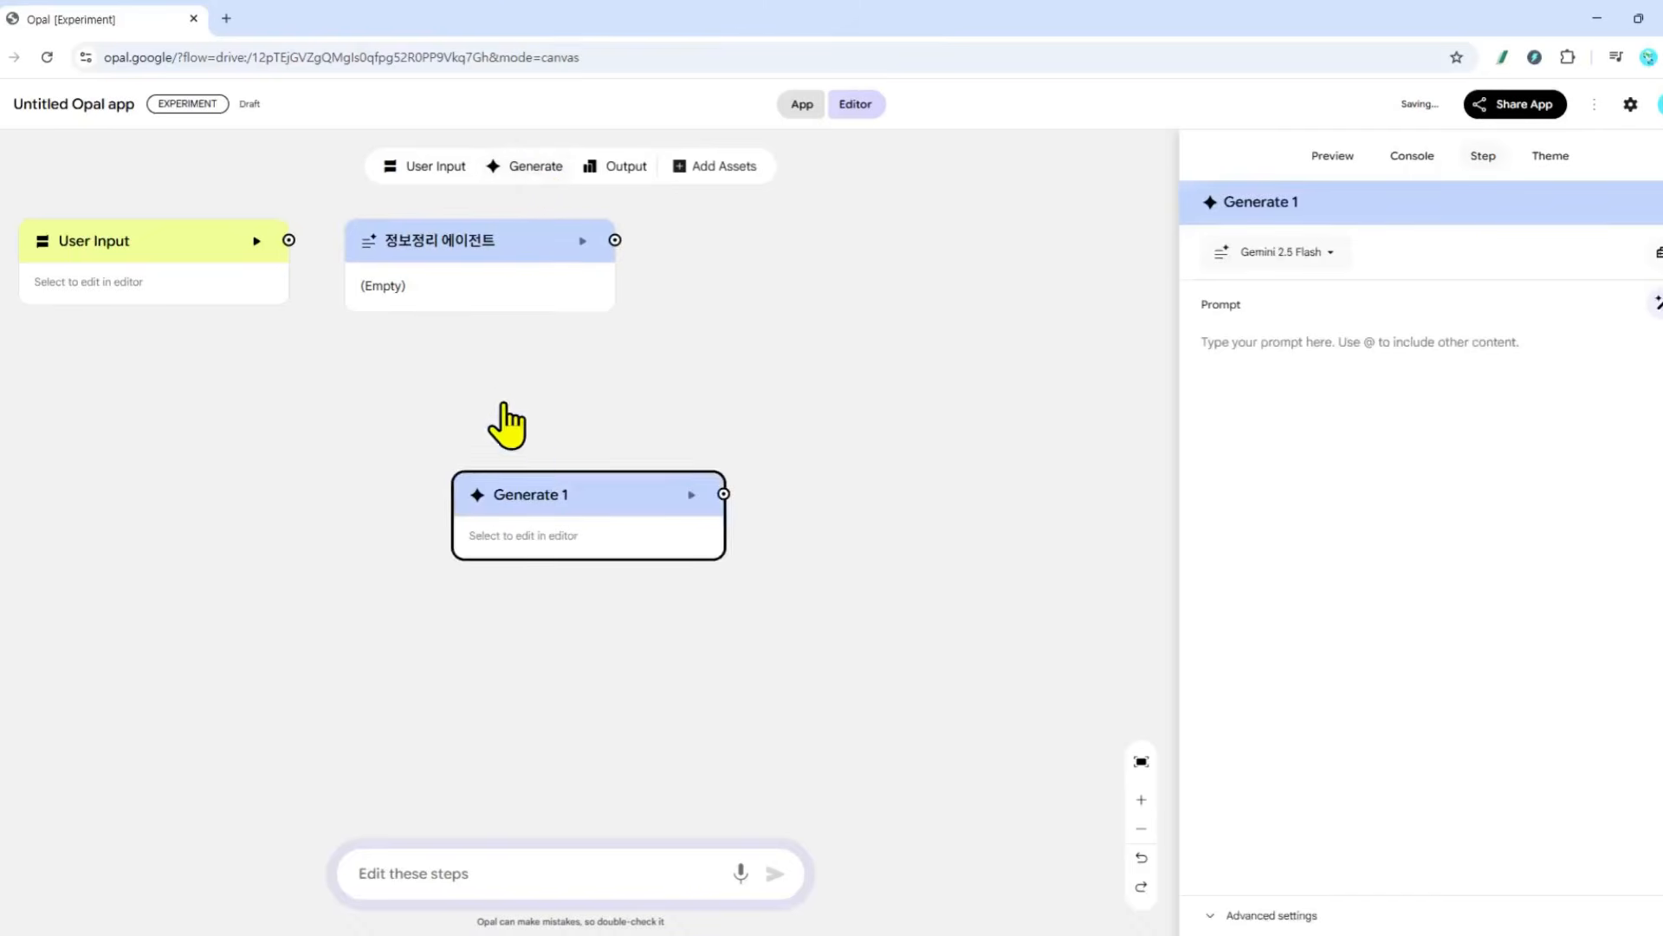
pyautogui.moveTo(564, 478); pyautogui.dragTo(446, 544)
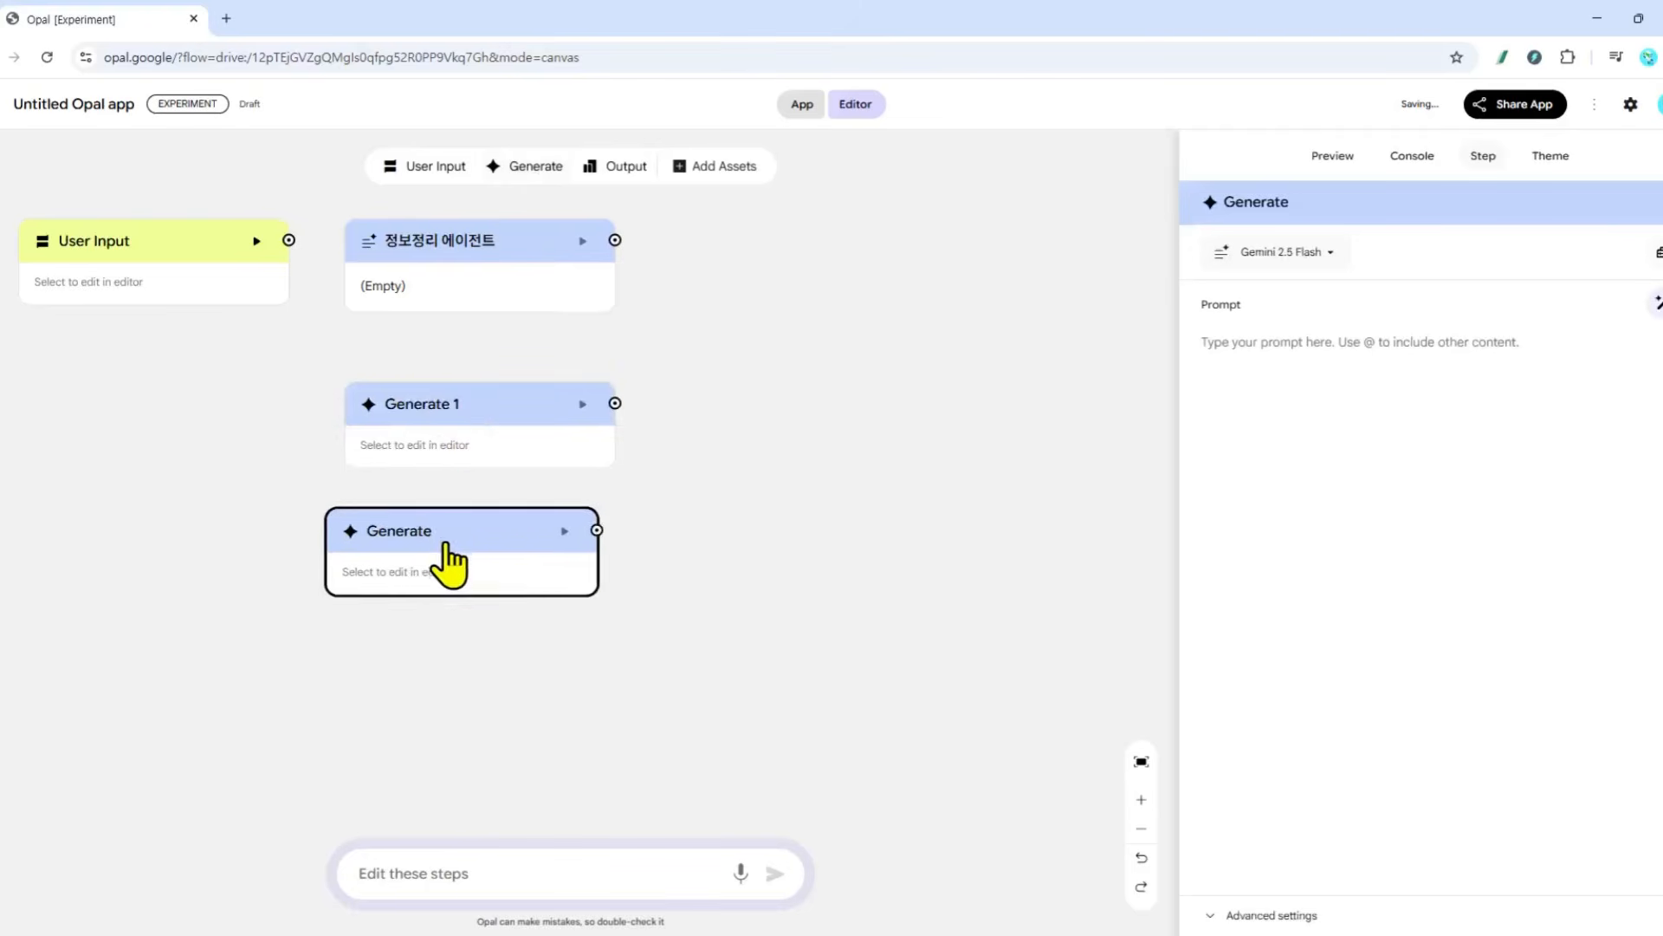
pyautogui.click(483, 424)
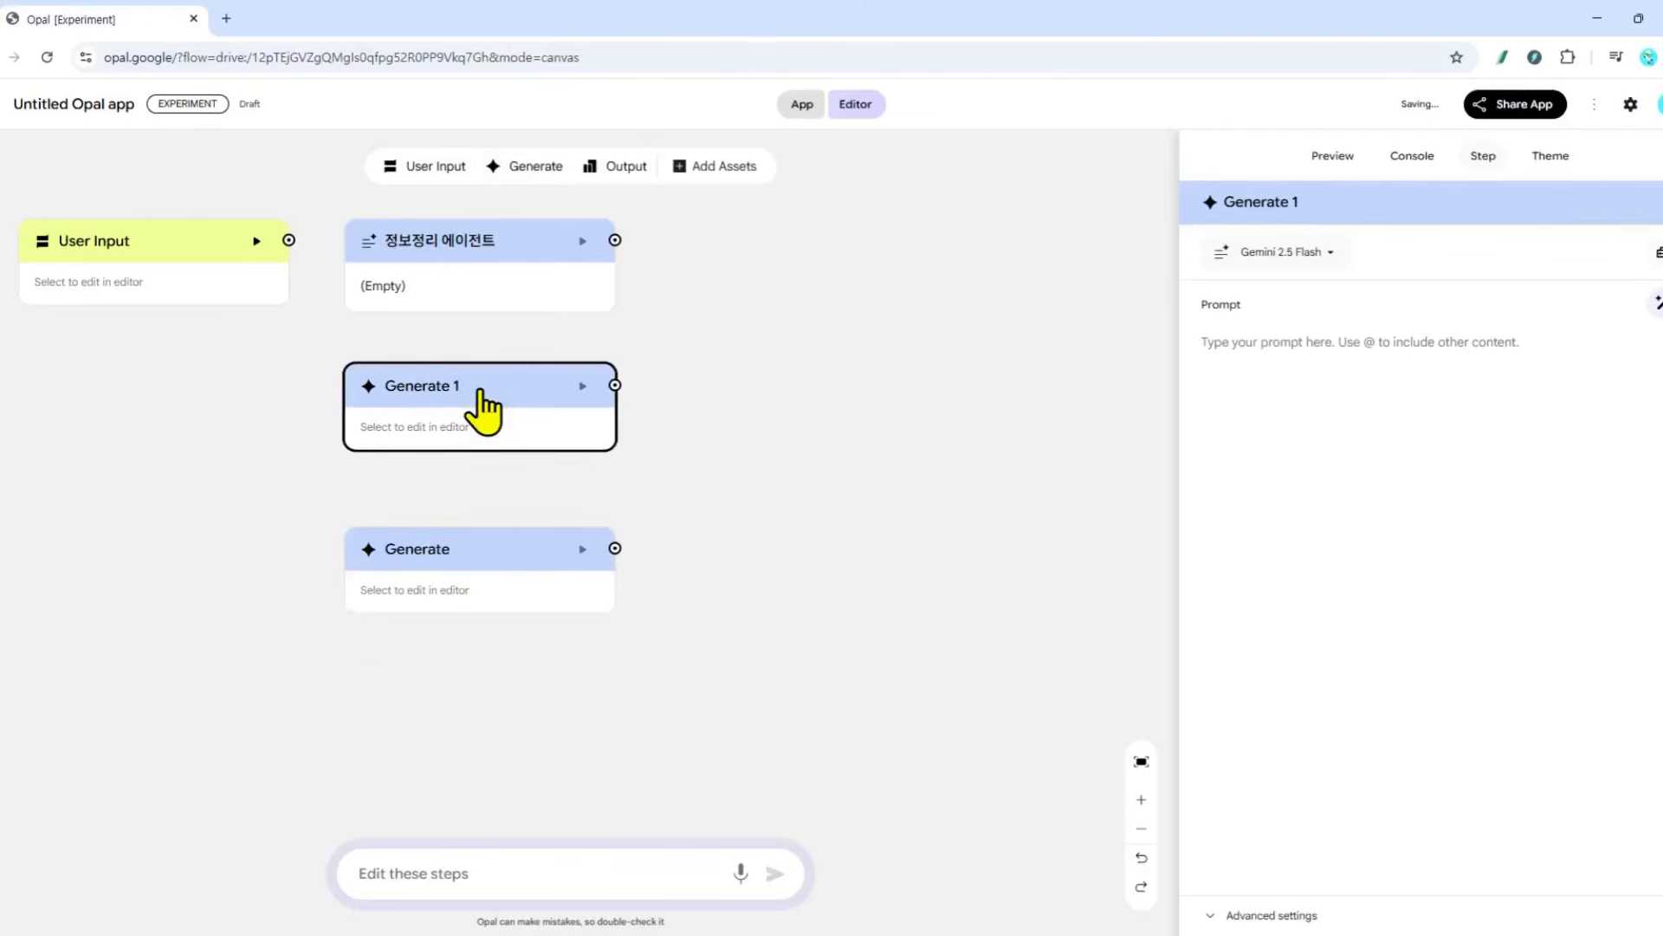
# Rename the Generate step directly below 정보정리 에이전트 as 이미지 생성1
pyautogui.click(1344, 201)
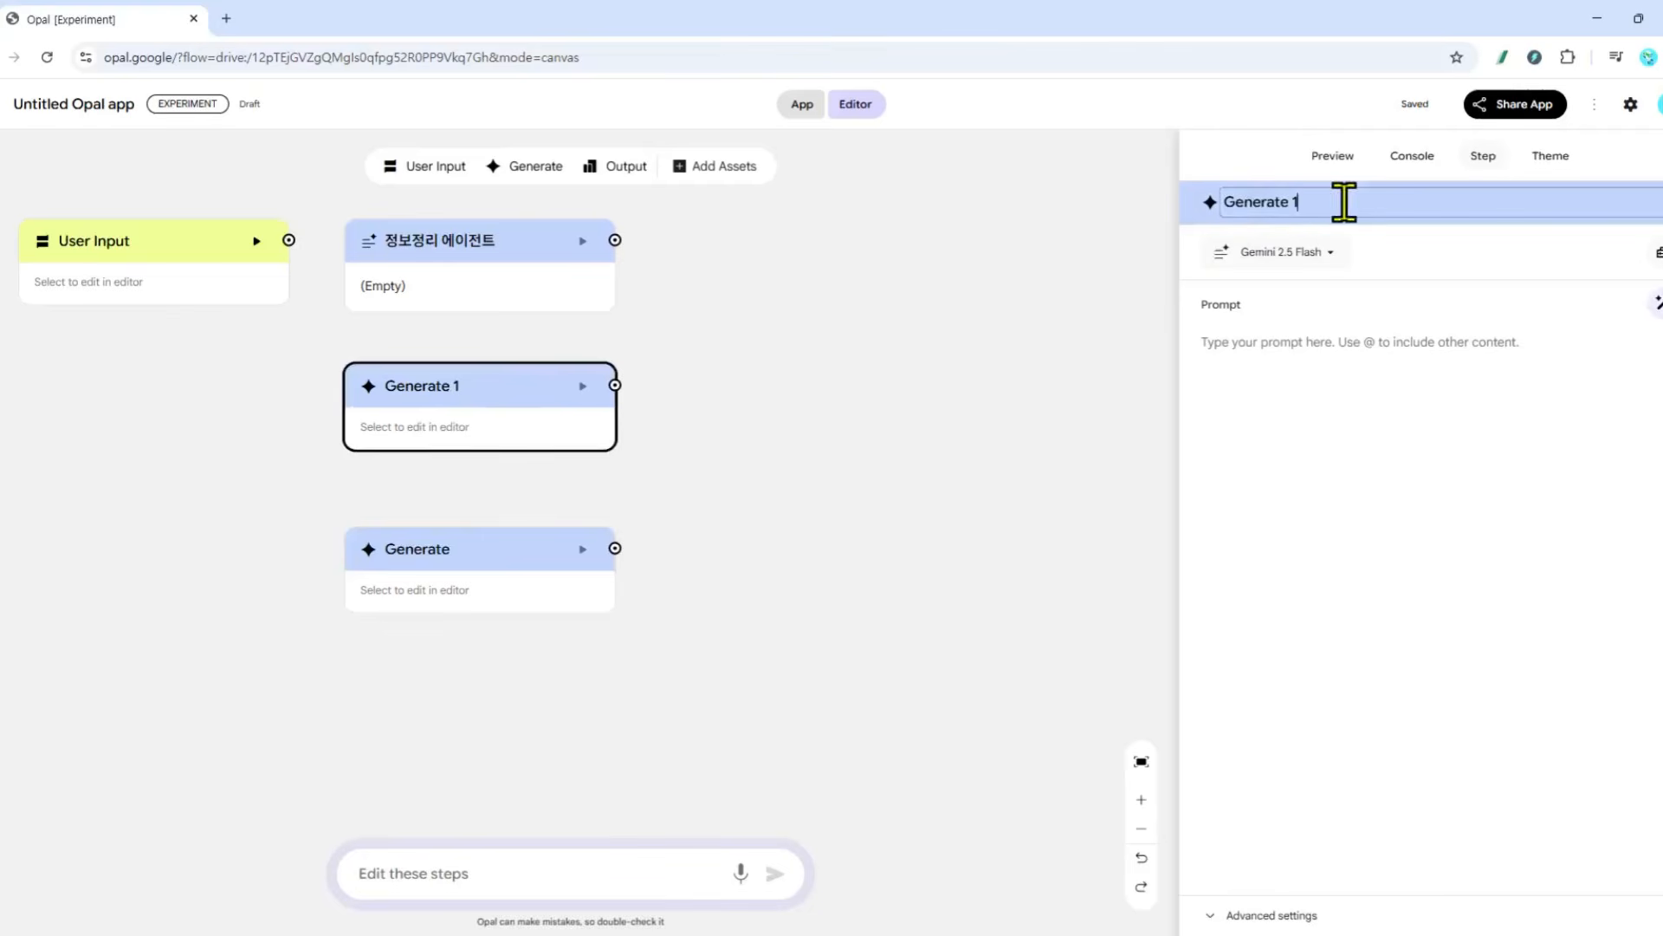
pyautogui.hotkey('ctrl', 'a')
pyautogui.write('ㅇ')
pyautogui.write('이미지 생서')
pyautogui.press('BackSpace')
pyautogui.press('BackSpace')
pyautogui.press('BackSpace')
pyautogui.write('새ㅇ성1')
# Rename the Generate step below 이미지 생성1 as 이미지 생성2
pyautogui.click(575, 557)
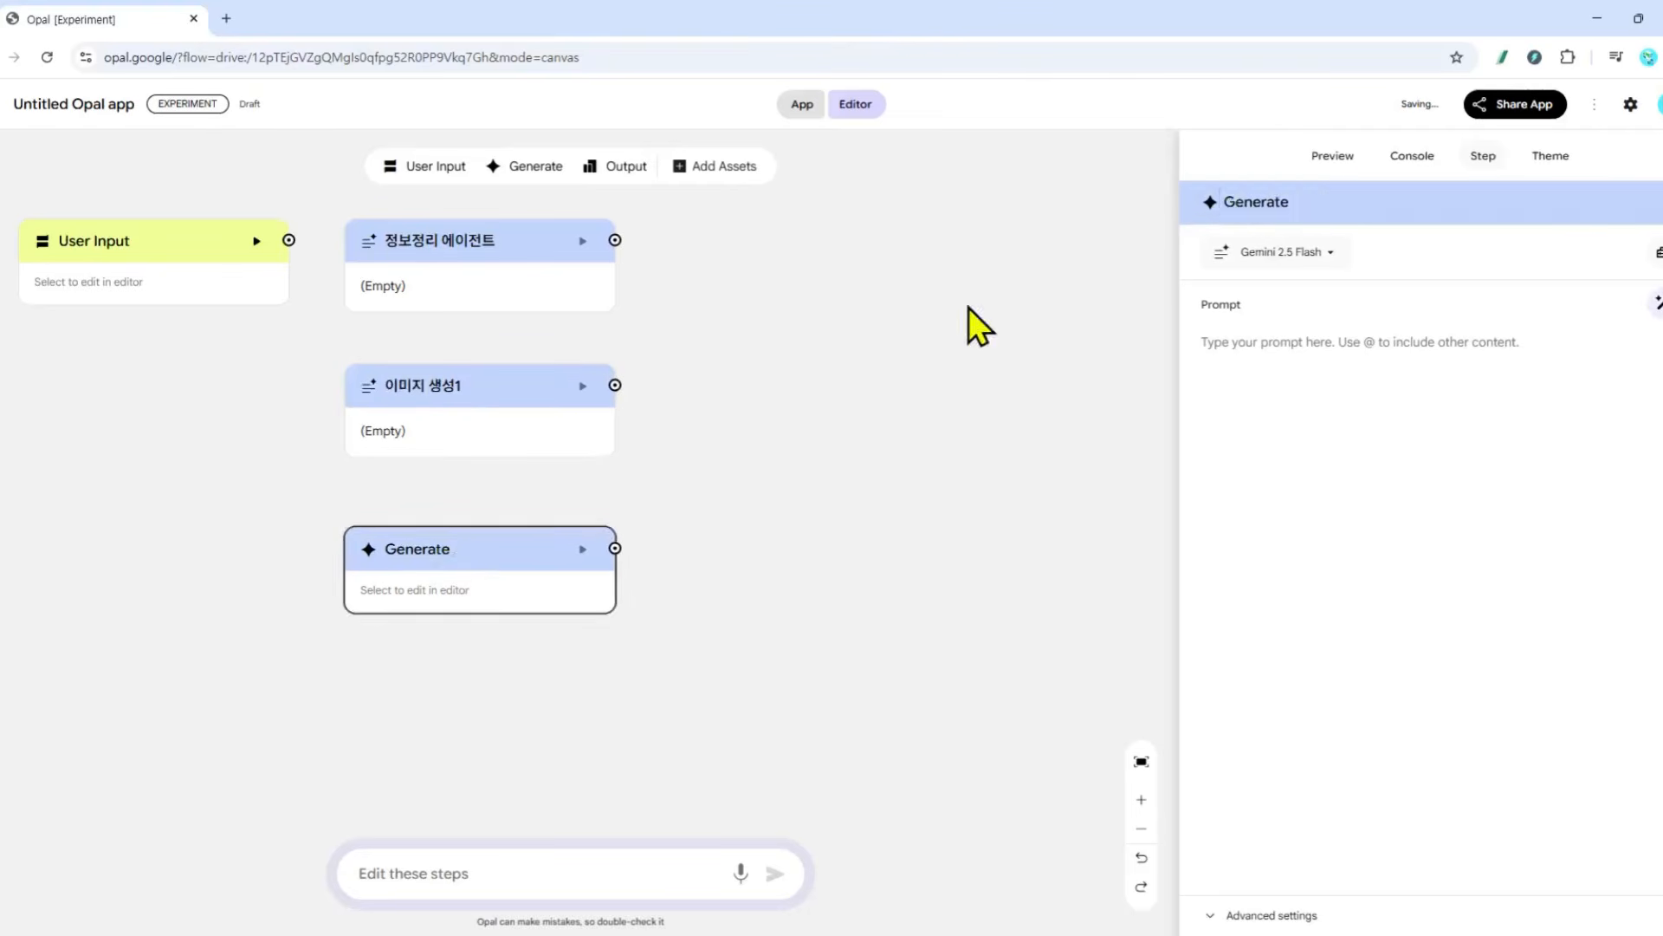
pyautogui.moveTo(1307, 205); pyautogui.dragTo(1140, 201)
pyautogui.write('이미지')
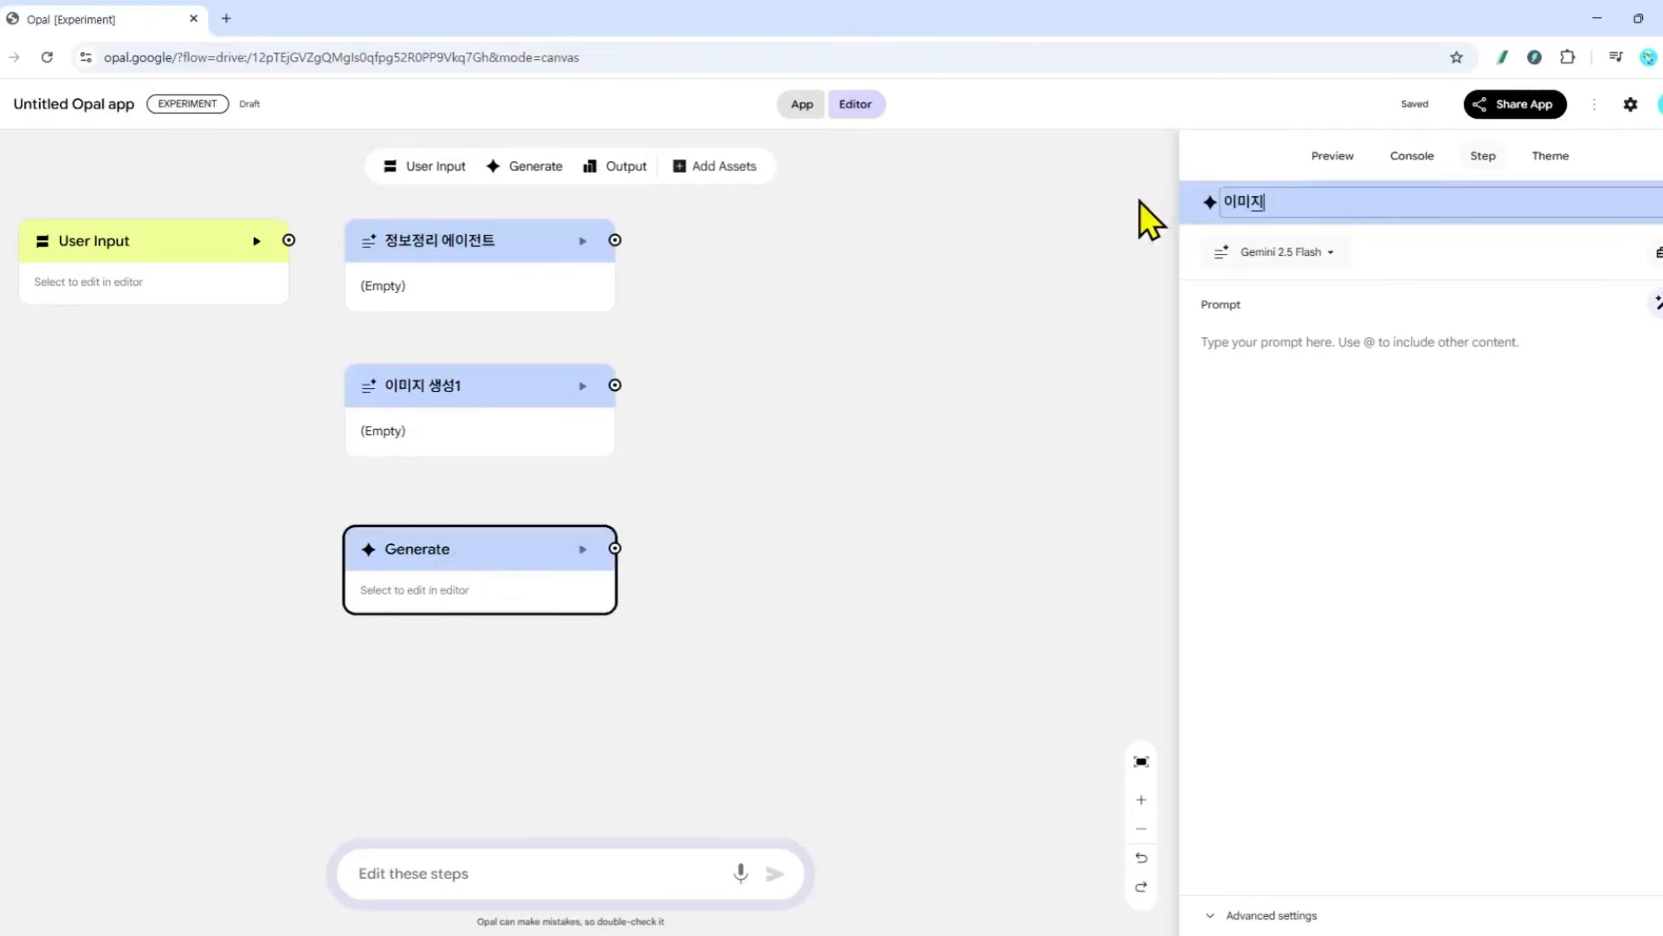
pyautogui.write(' 생성2')
# Add a Generate step in the column after 이미지 생성1, in the same row, and name it 영상생성1
pyautogui.moveTo(546, 185); pyautogui.dragTo(854, 408)
pyautogui.moveTo(1282, 199); pyautogui.dragTo(1168, 198)
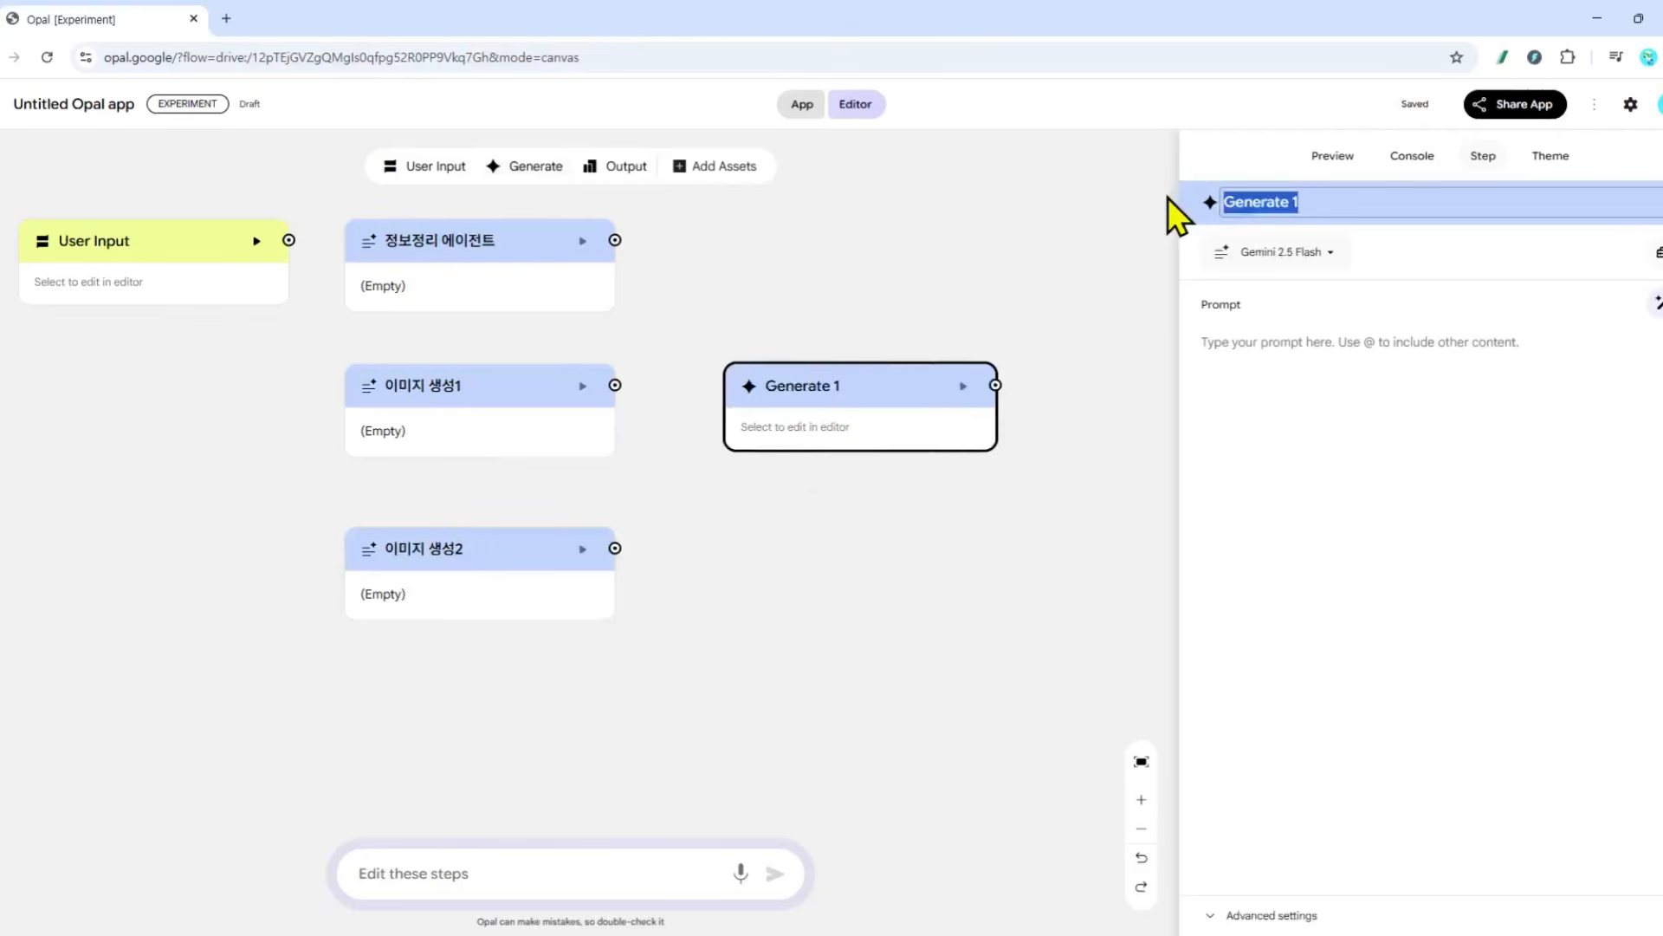
pyautogui.write('영상생')
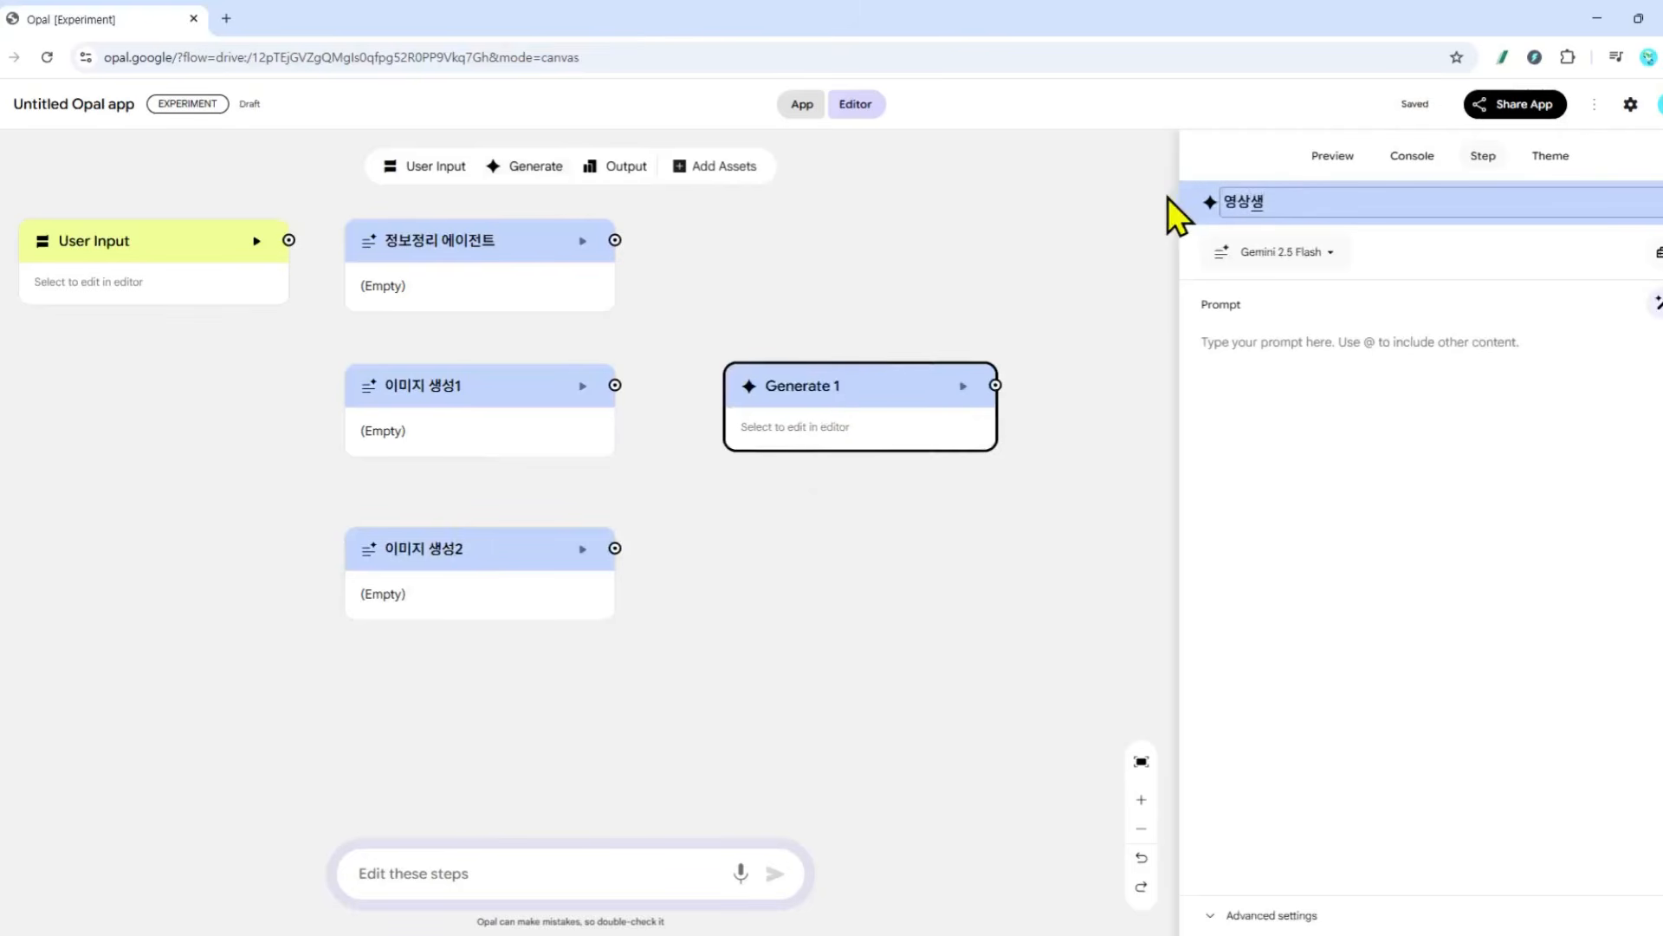
pyautogui.write('성1')
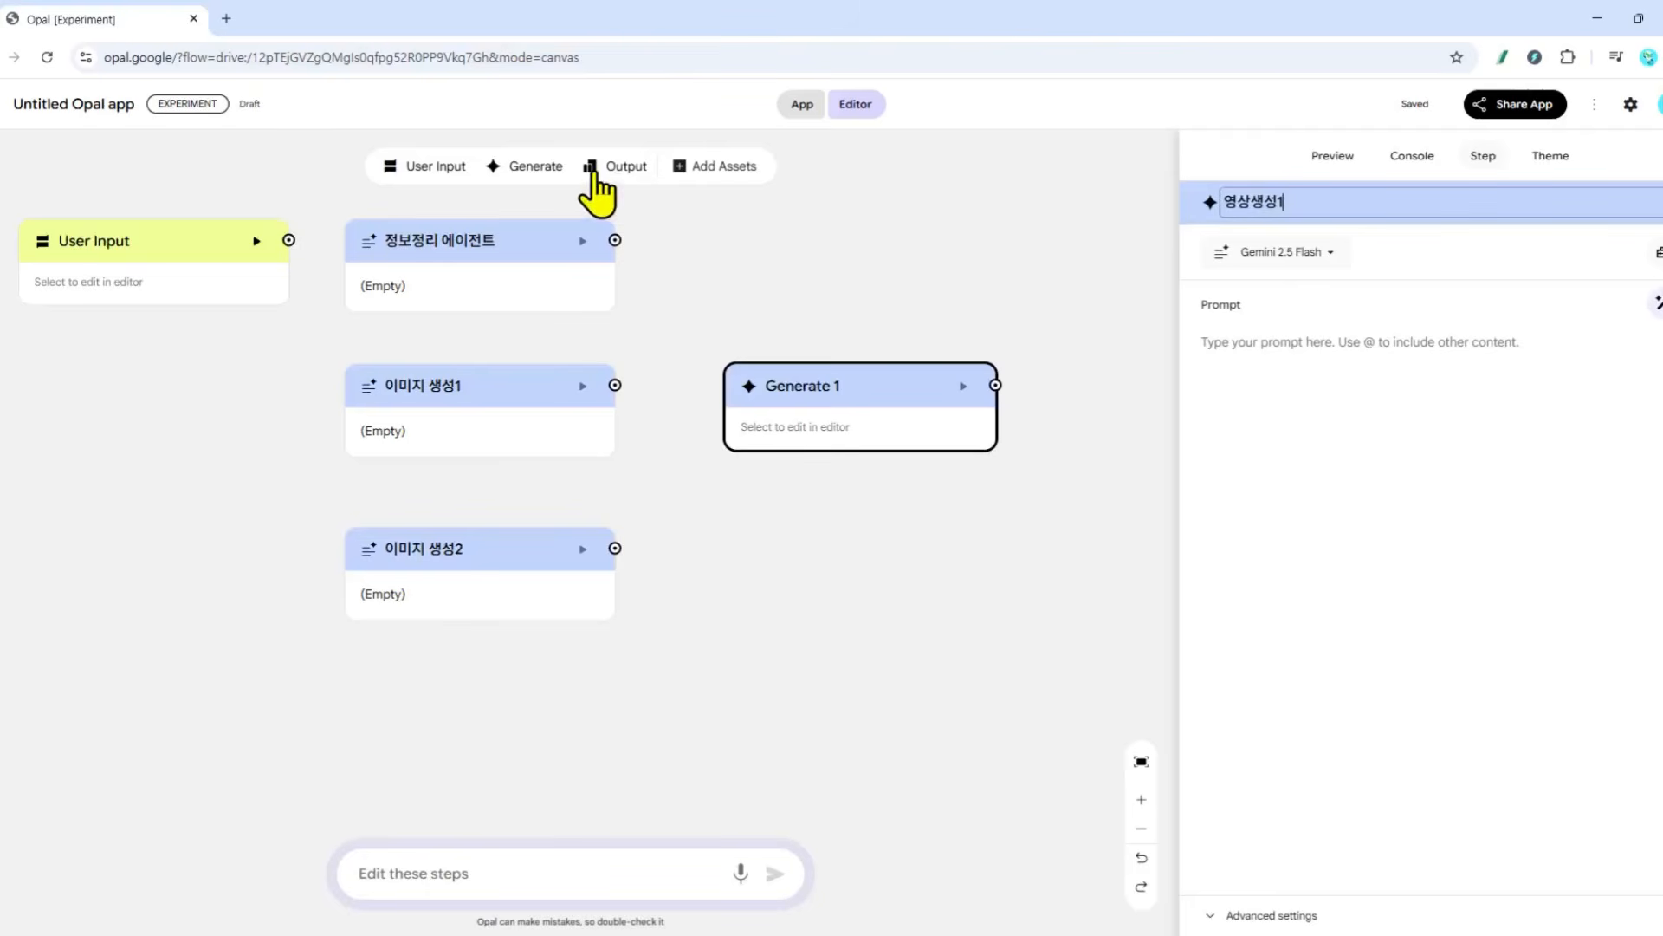
# Add a Generate step below the User Input step and name it 대본생성
pyautogui.click(526, 169)
pyautogui.moveTo(624, 512); pyautogui.dragTo(194, 401)
pyautogui.click(1325, 201)
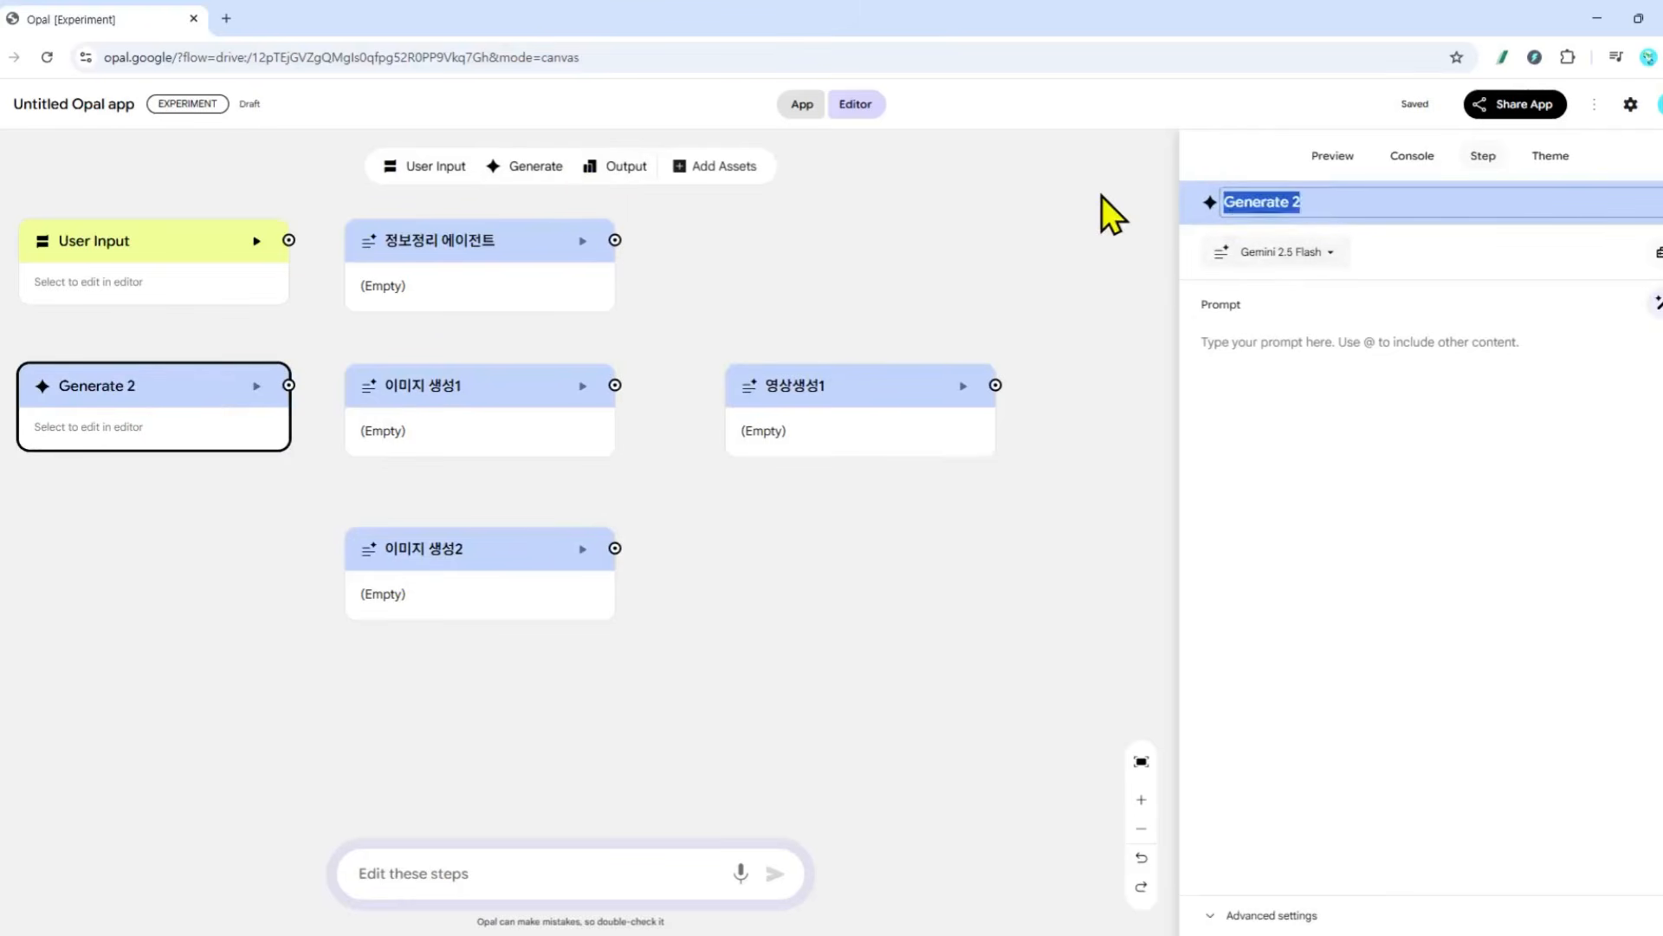
pyautogui.write('대본생성')
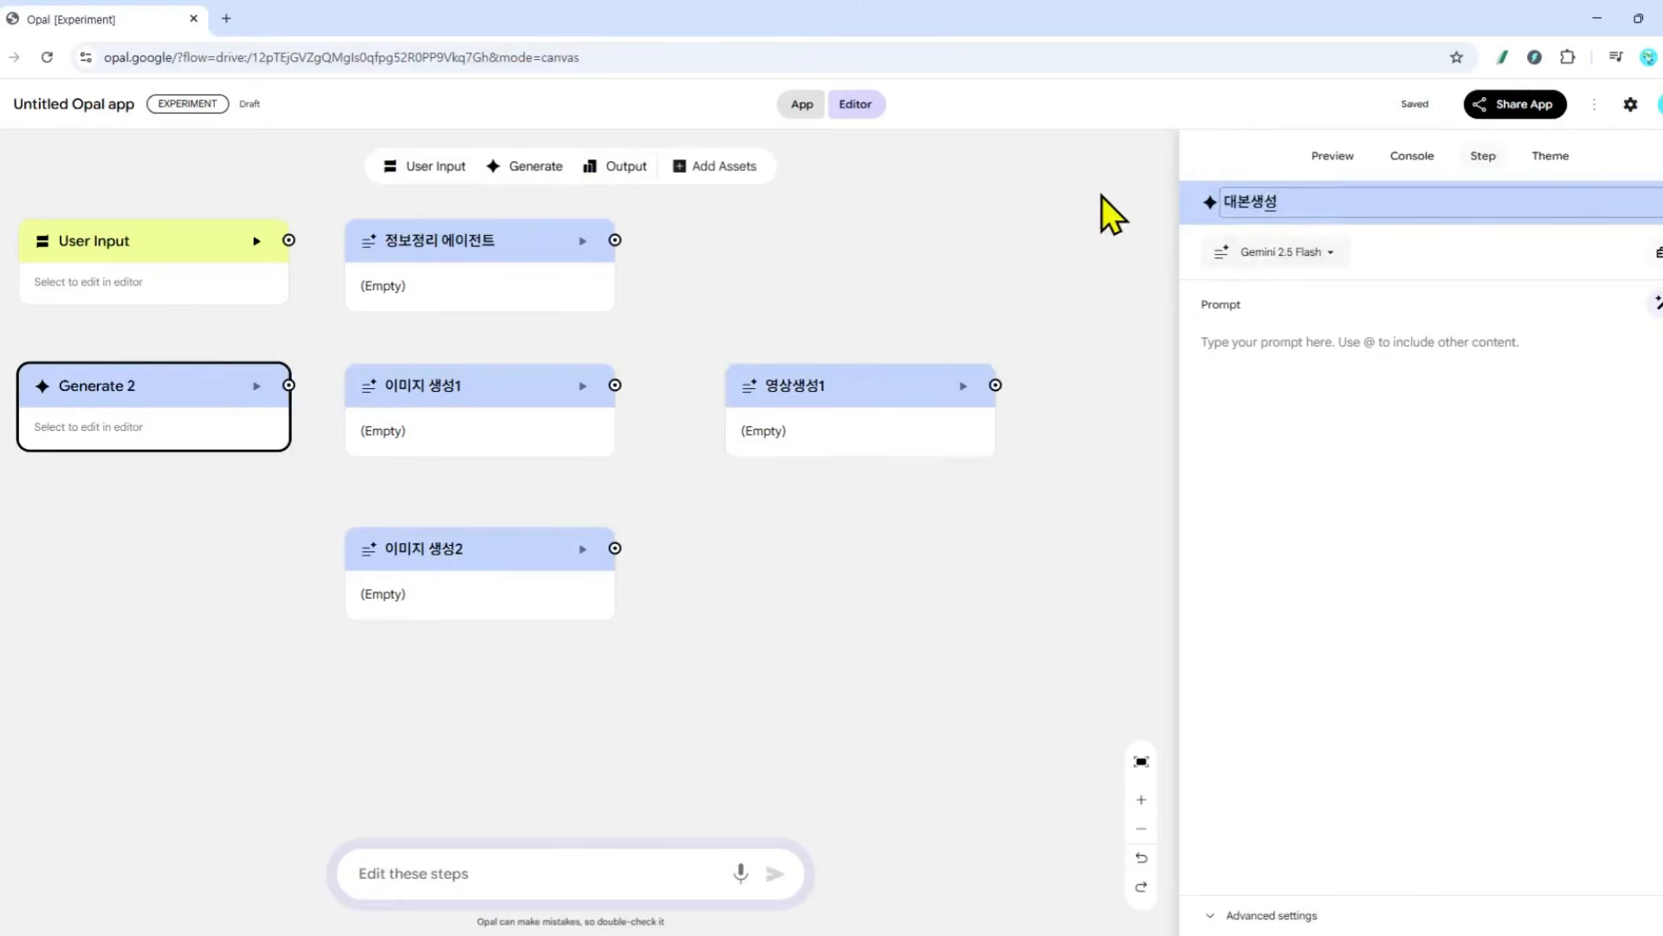
# Add a Generate step below 대본생성 and name it 대본을 음성으로 변환
pyautogui.click(537, 167)
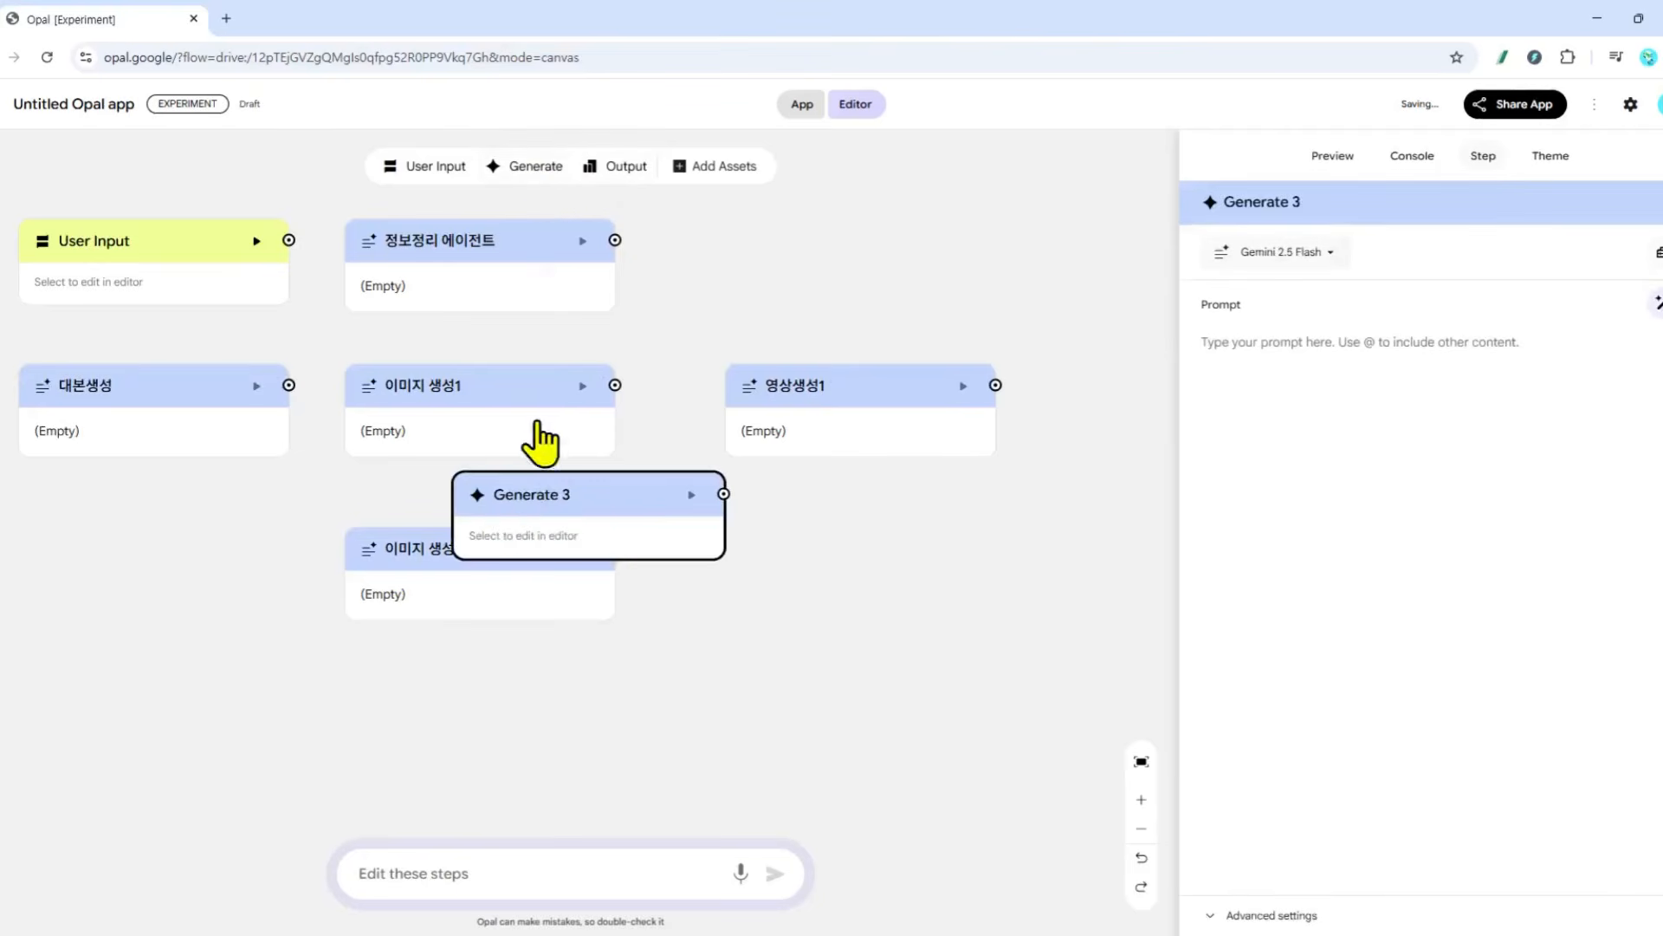
pyautogui.moveTo(557, 512); pyautogui.dragTo(136, 568)
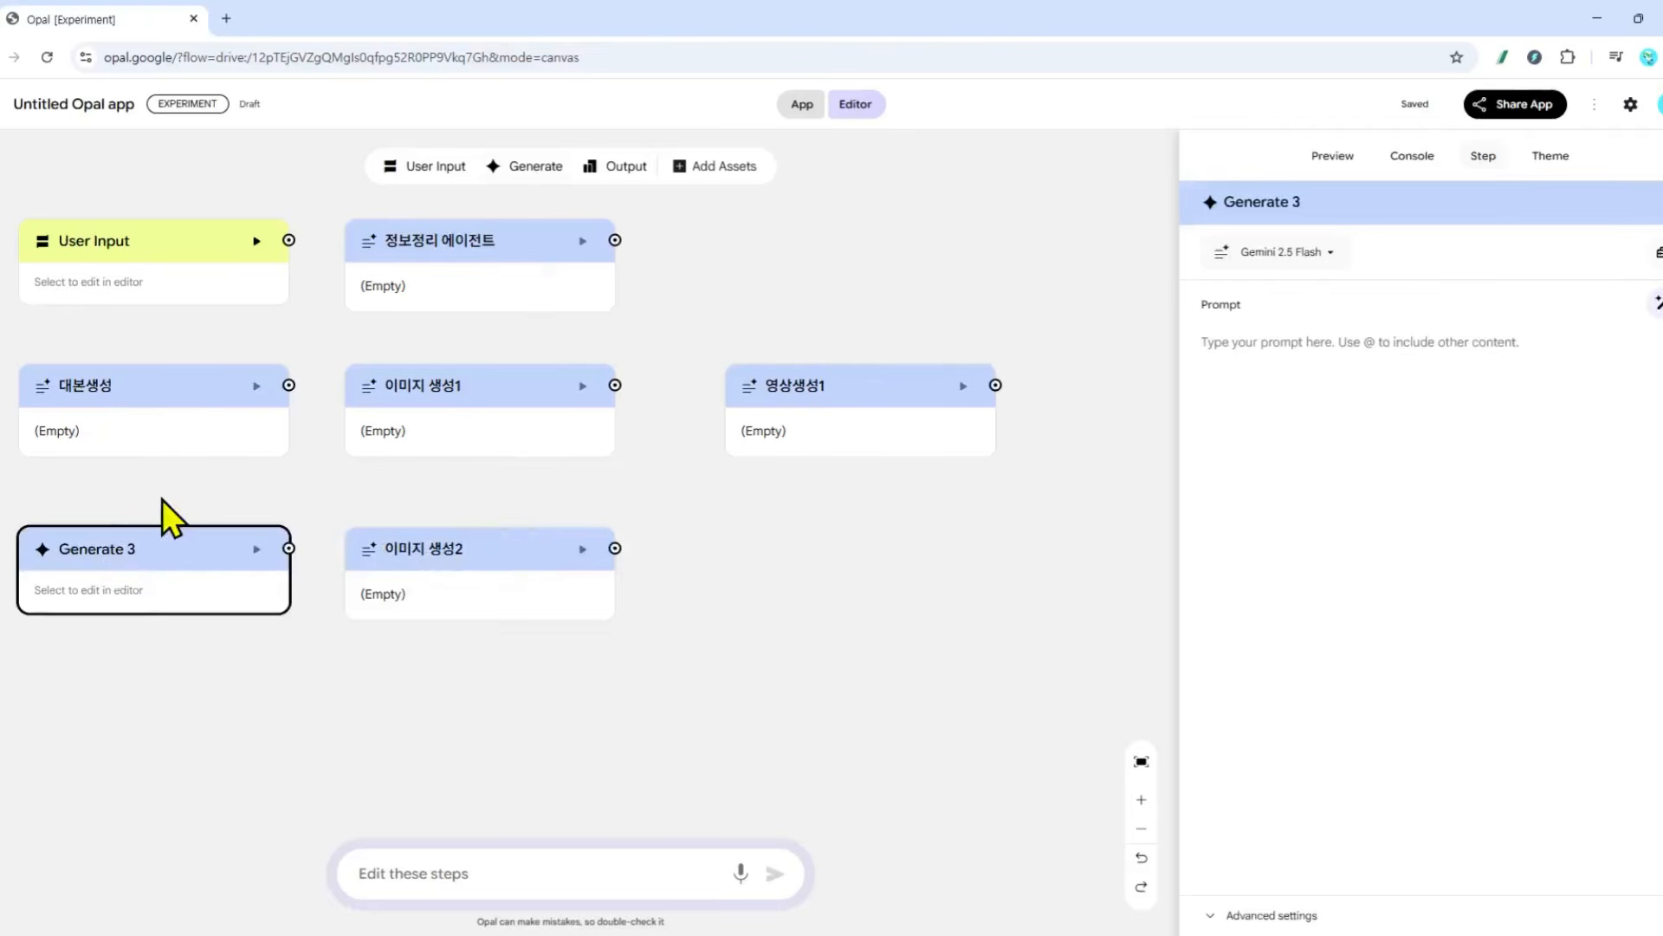
pyautogui.click(1393, 214)
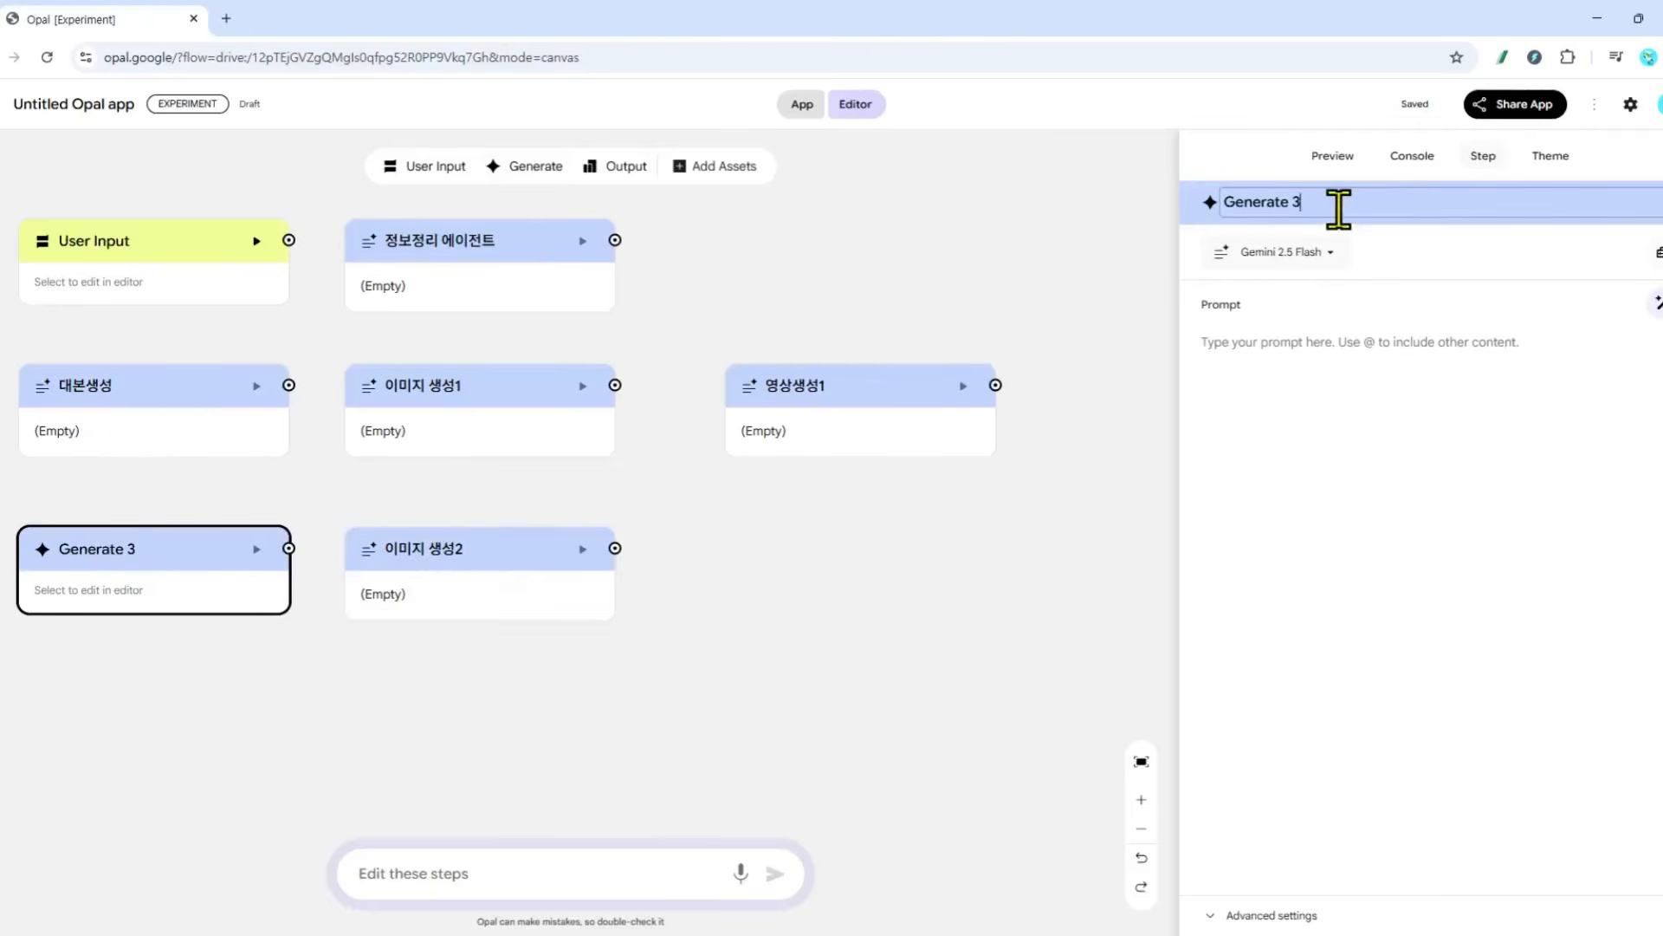
pyautogui.write('ㄷ대본을')
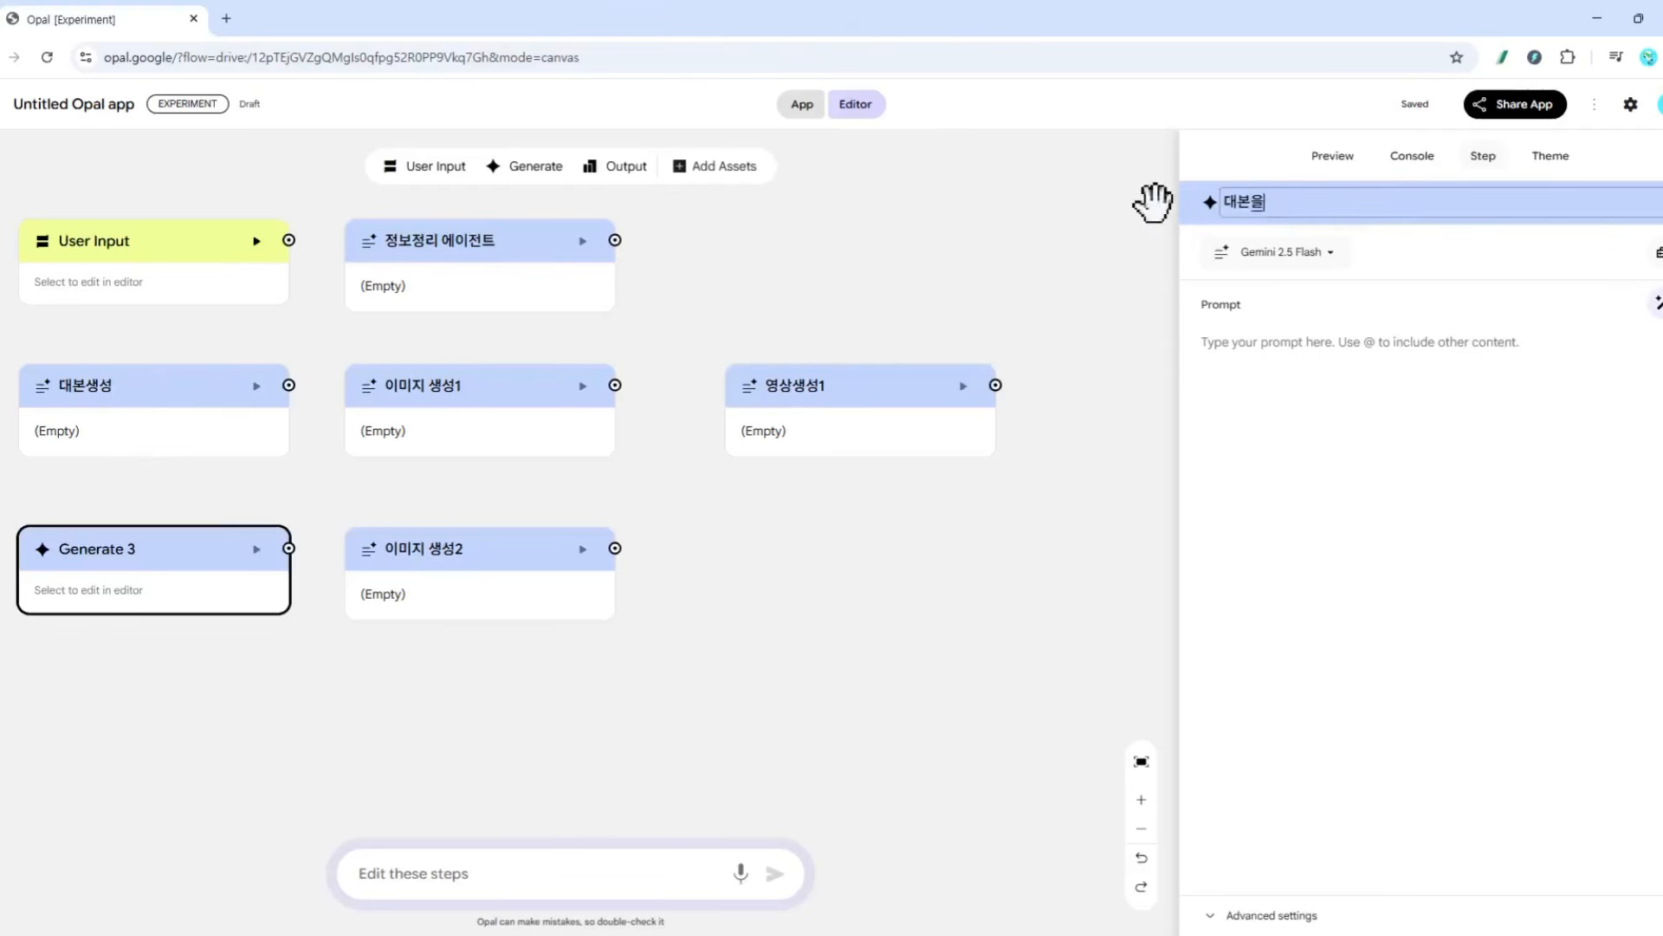
pyautogui.write(' 음성으로 변환')
# Add a Generate step above 영상생성1 and name it 썸네일 문구 제작
pyautogui.click(503, 165)
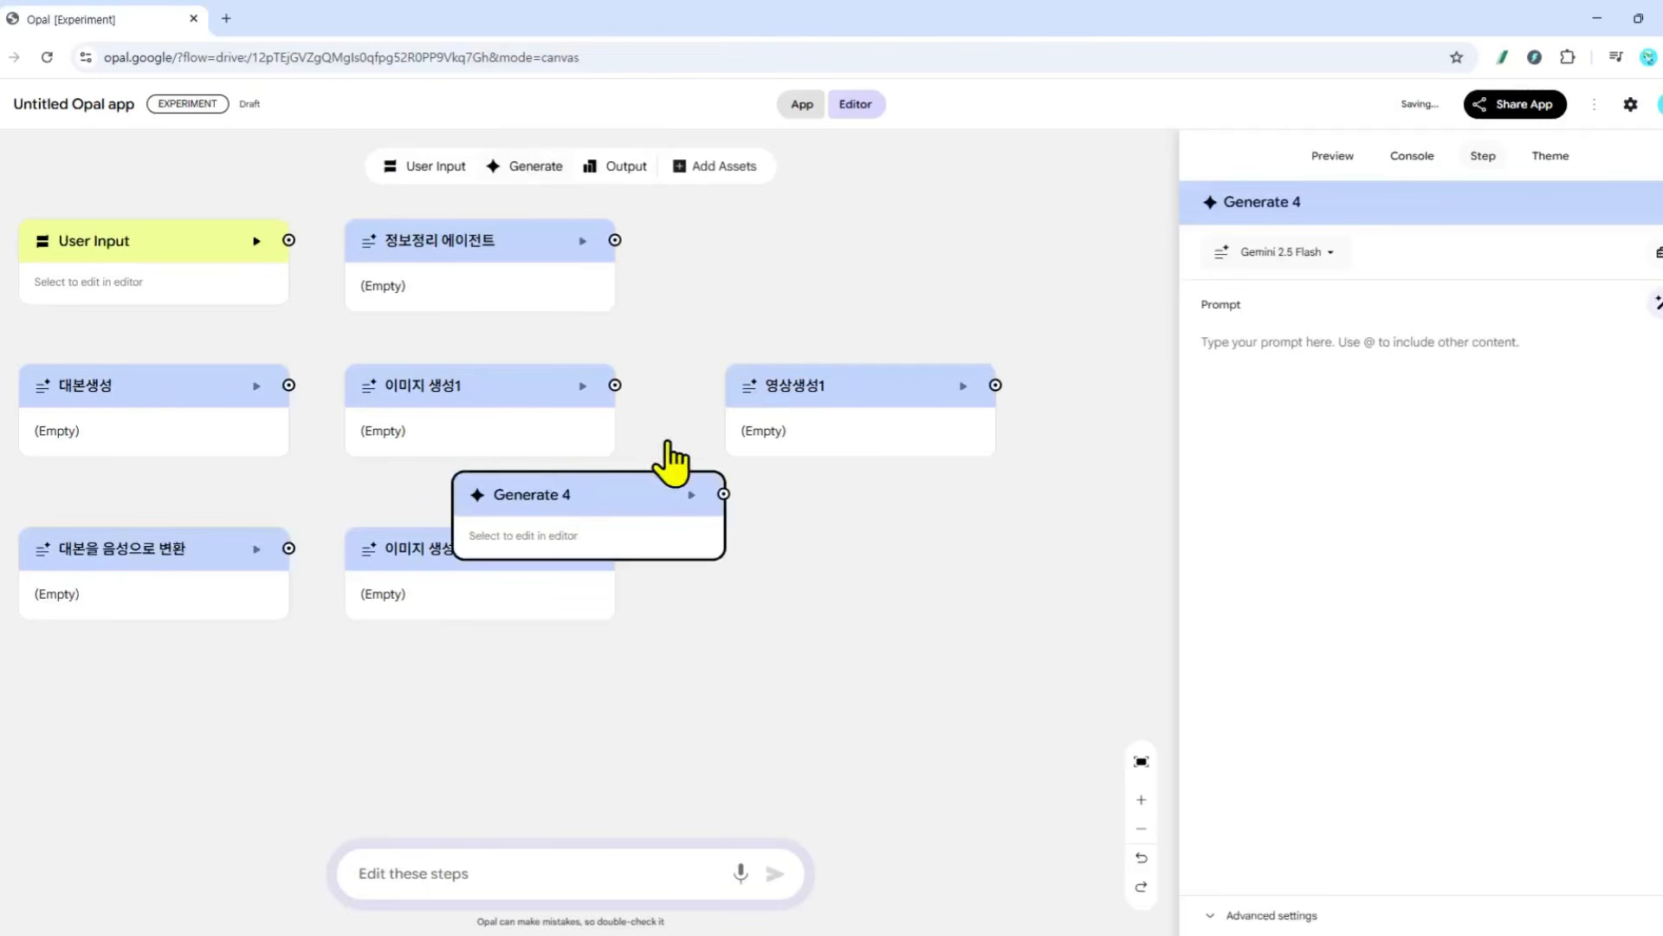
pyautogui.moveTo(664, 443); pyautogui.dragTo(846, 267)
pyautogui.click(1233, 196)
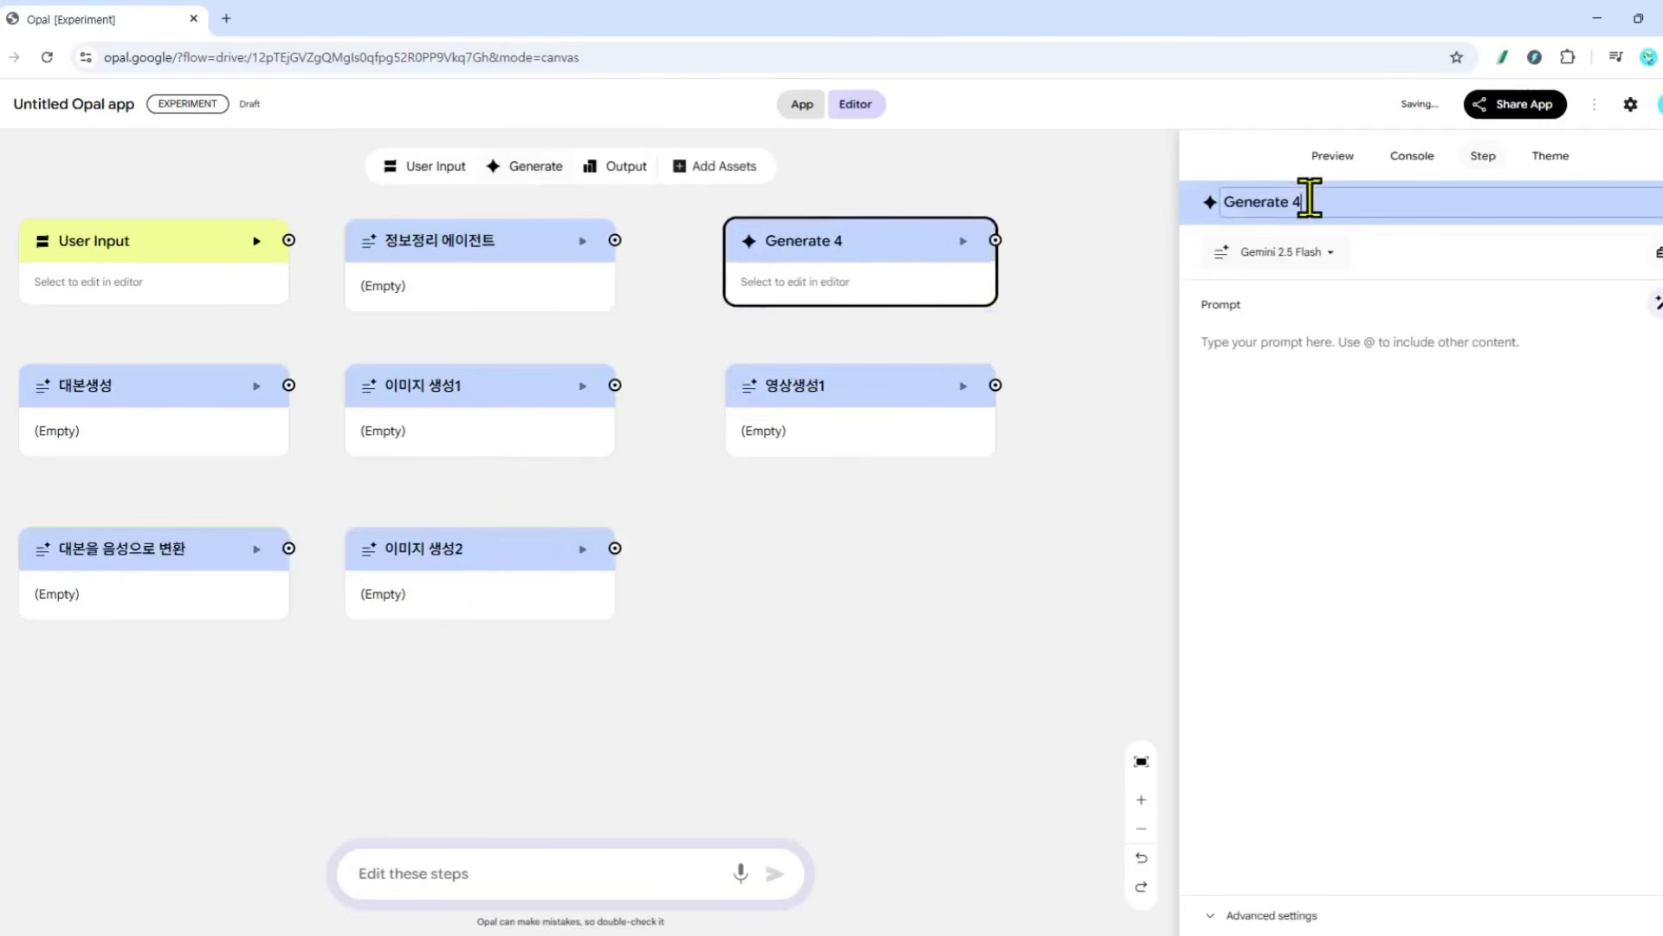
pyautogui.moveTo(1308, 196); pyautogui.dragTo(1146, 199)
pyautogui.write('썸네일 문ㄱ')
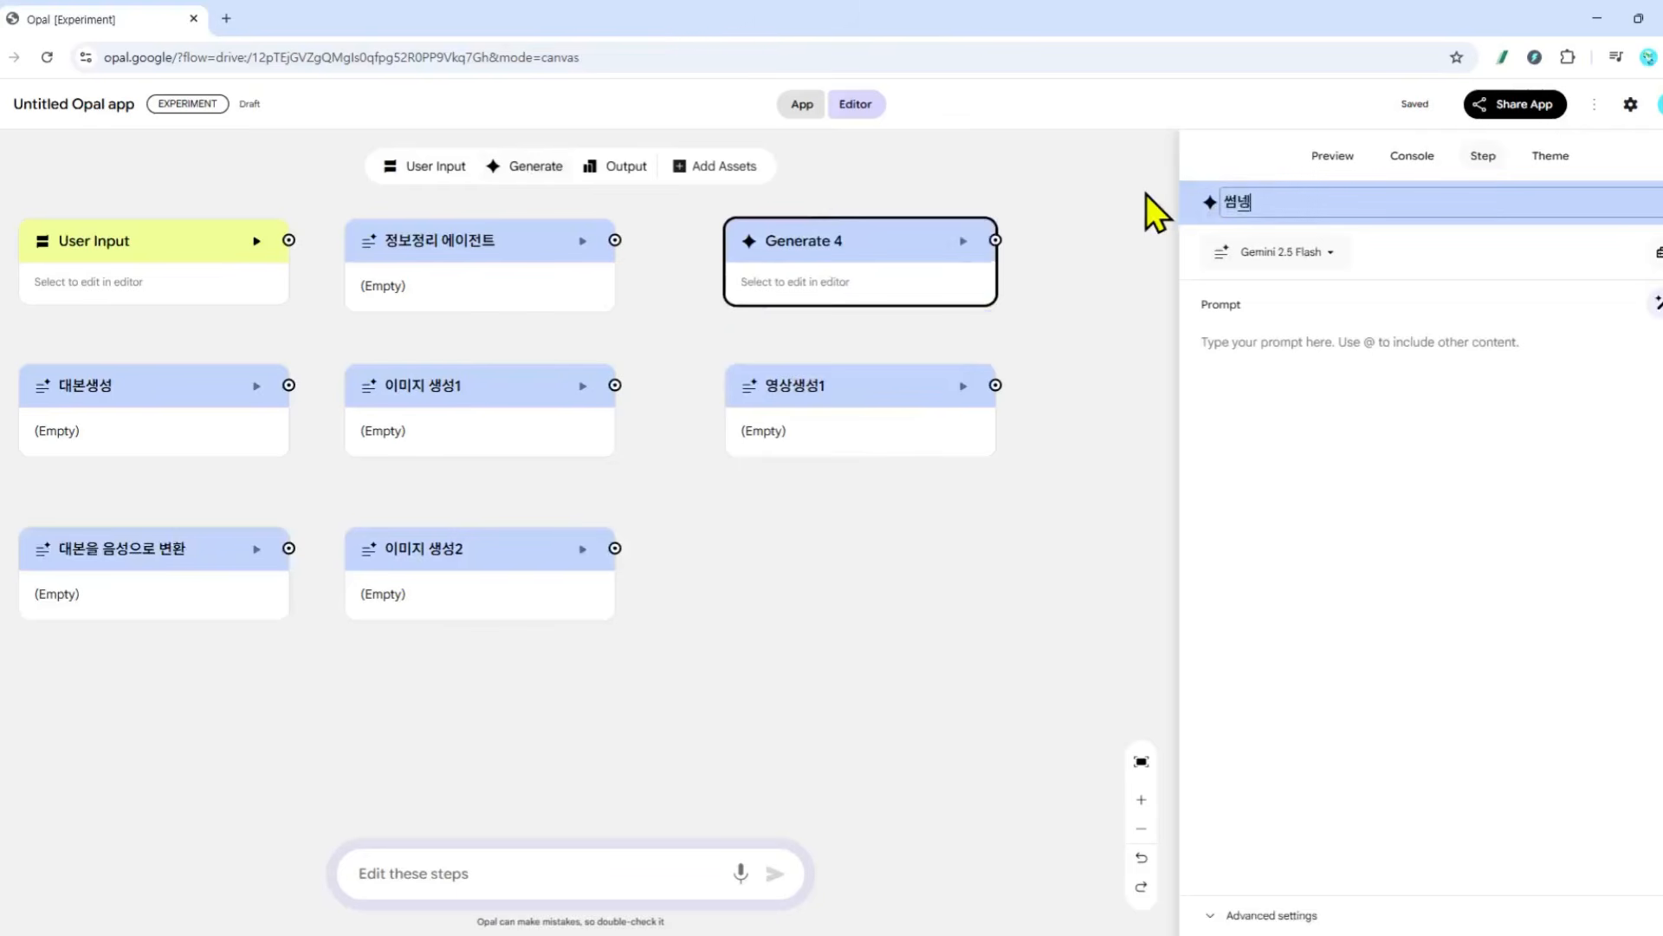
pyautogui.write('ㅜ 제작')
# Add an Output step below 영상생성1 and name it 최종 출력
pyautogui.click(625, 166)
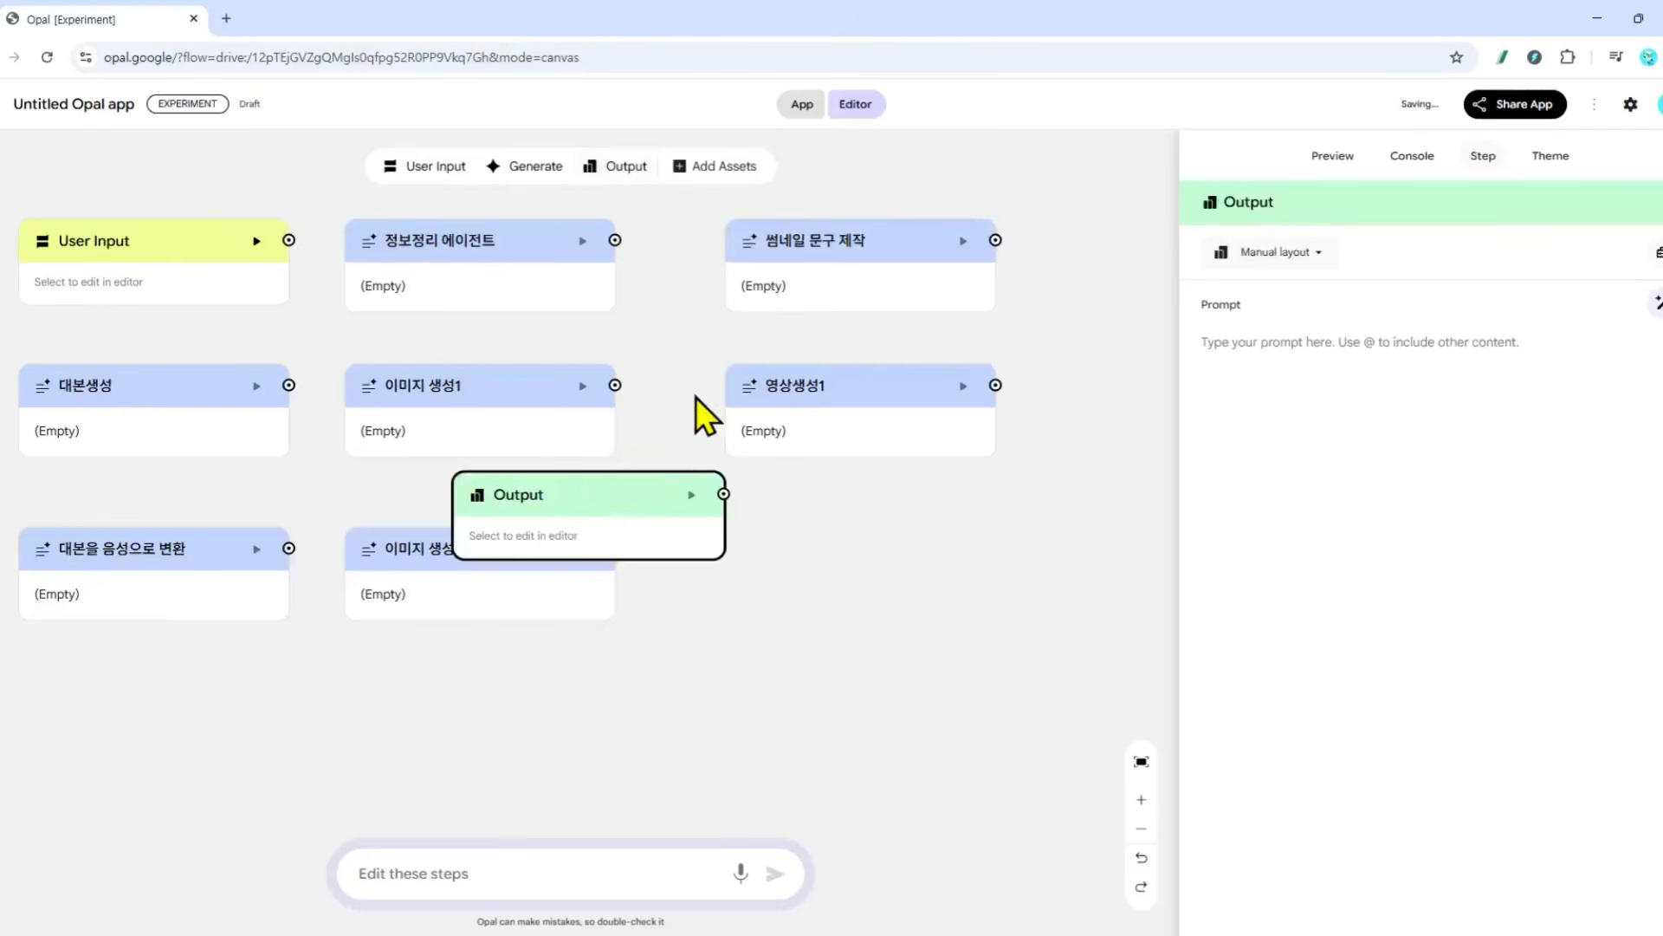
pyautogui.moveTo(585, 489); pyautogui.dragTo(871, 665)
pyautogui.click(1292, 200)
pyautogui.hotkey('ctrl', 'a')
pyautogui.write('최')
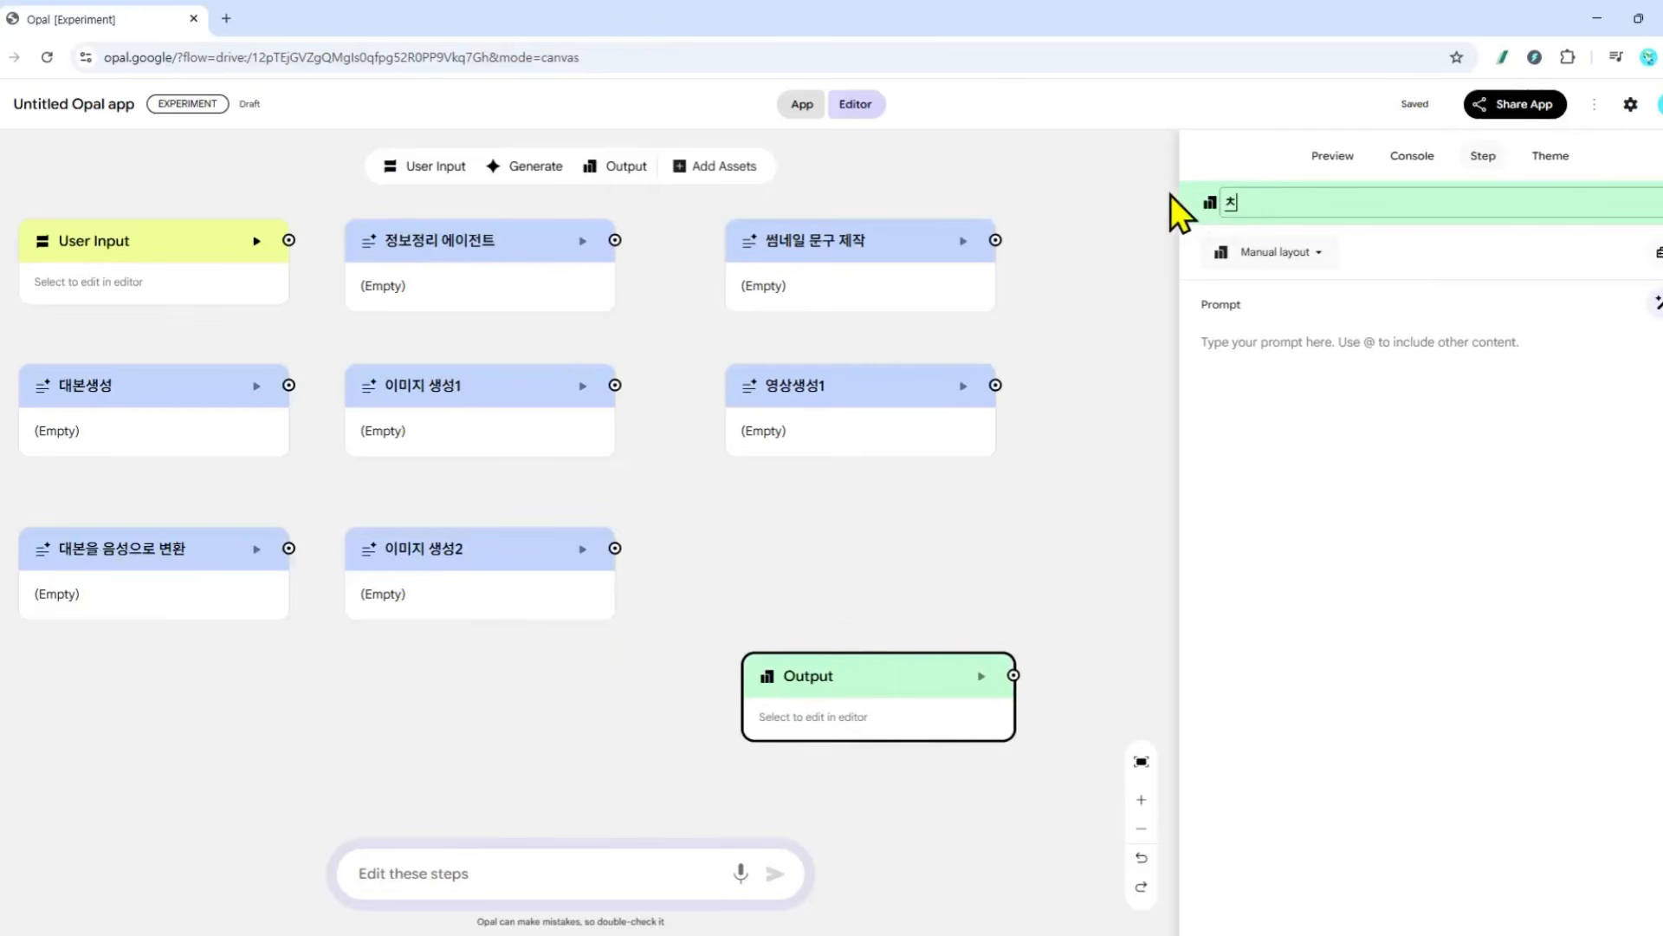
pyautogui.write('종 출력')
# Connect the User Input step to the 정보정리 에이전트 step
pyautogui.click(167, 286)
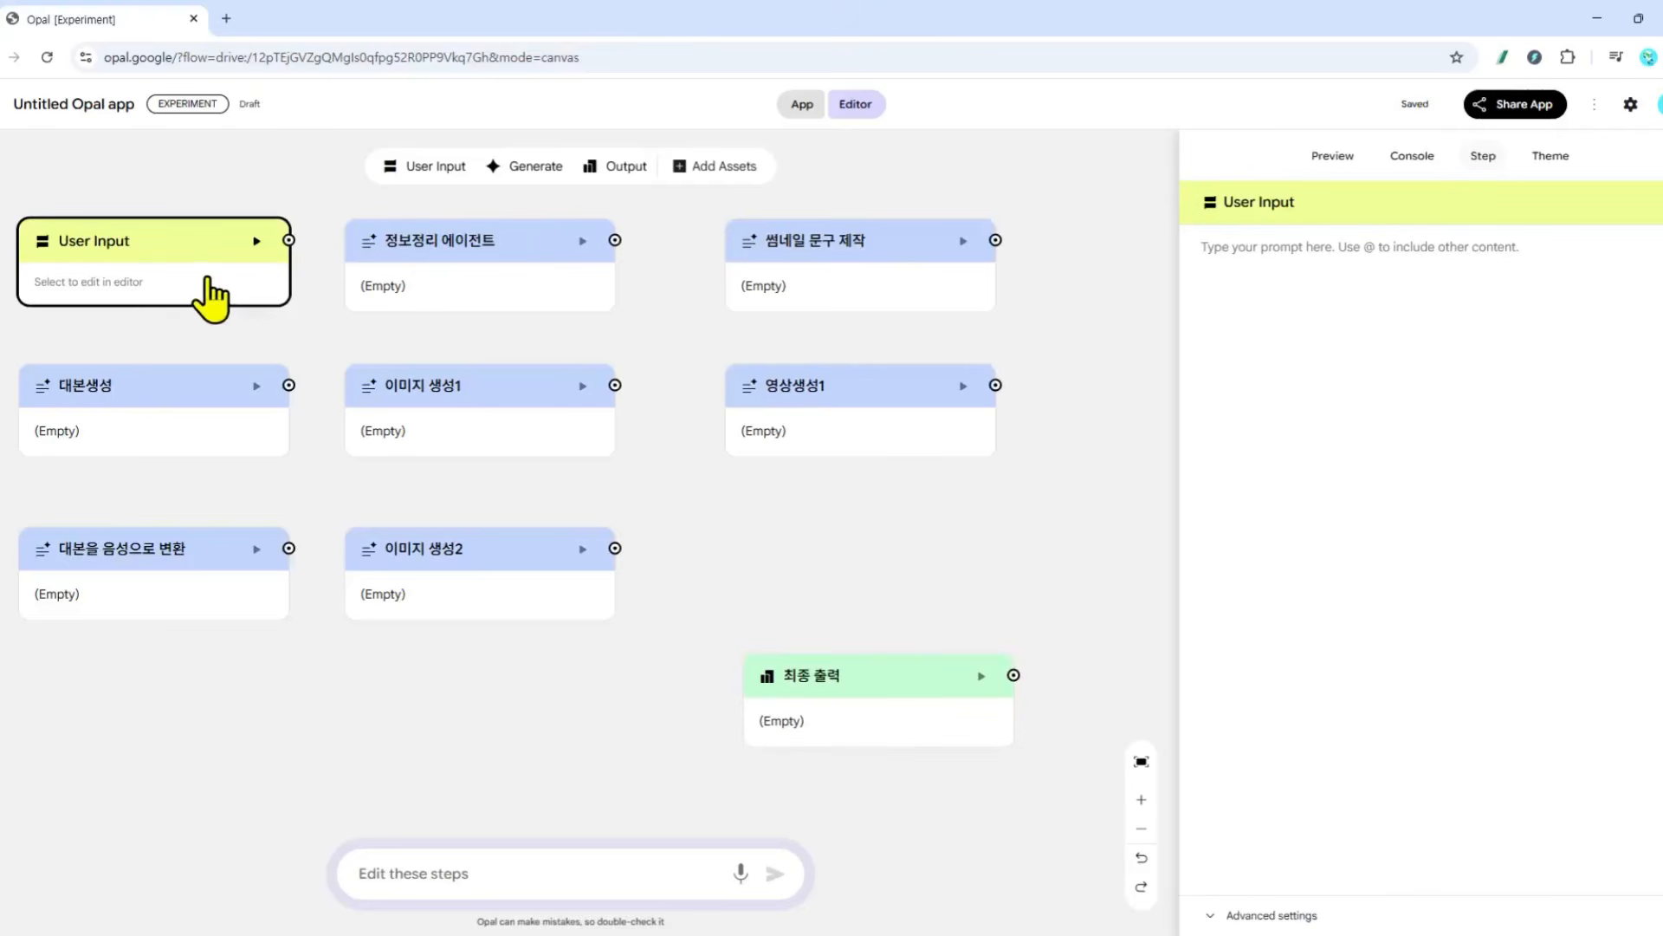
pyautogui.click(478, 244)
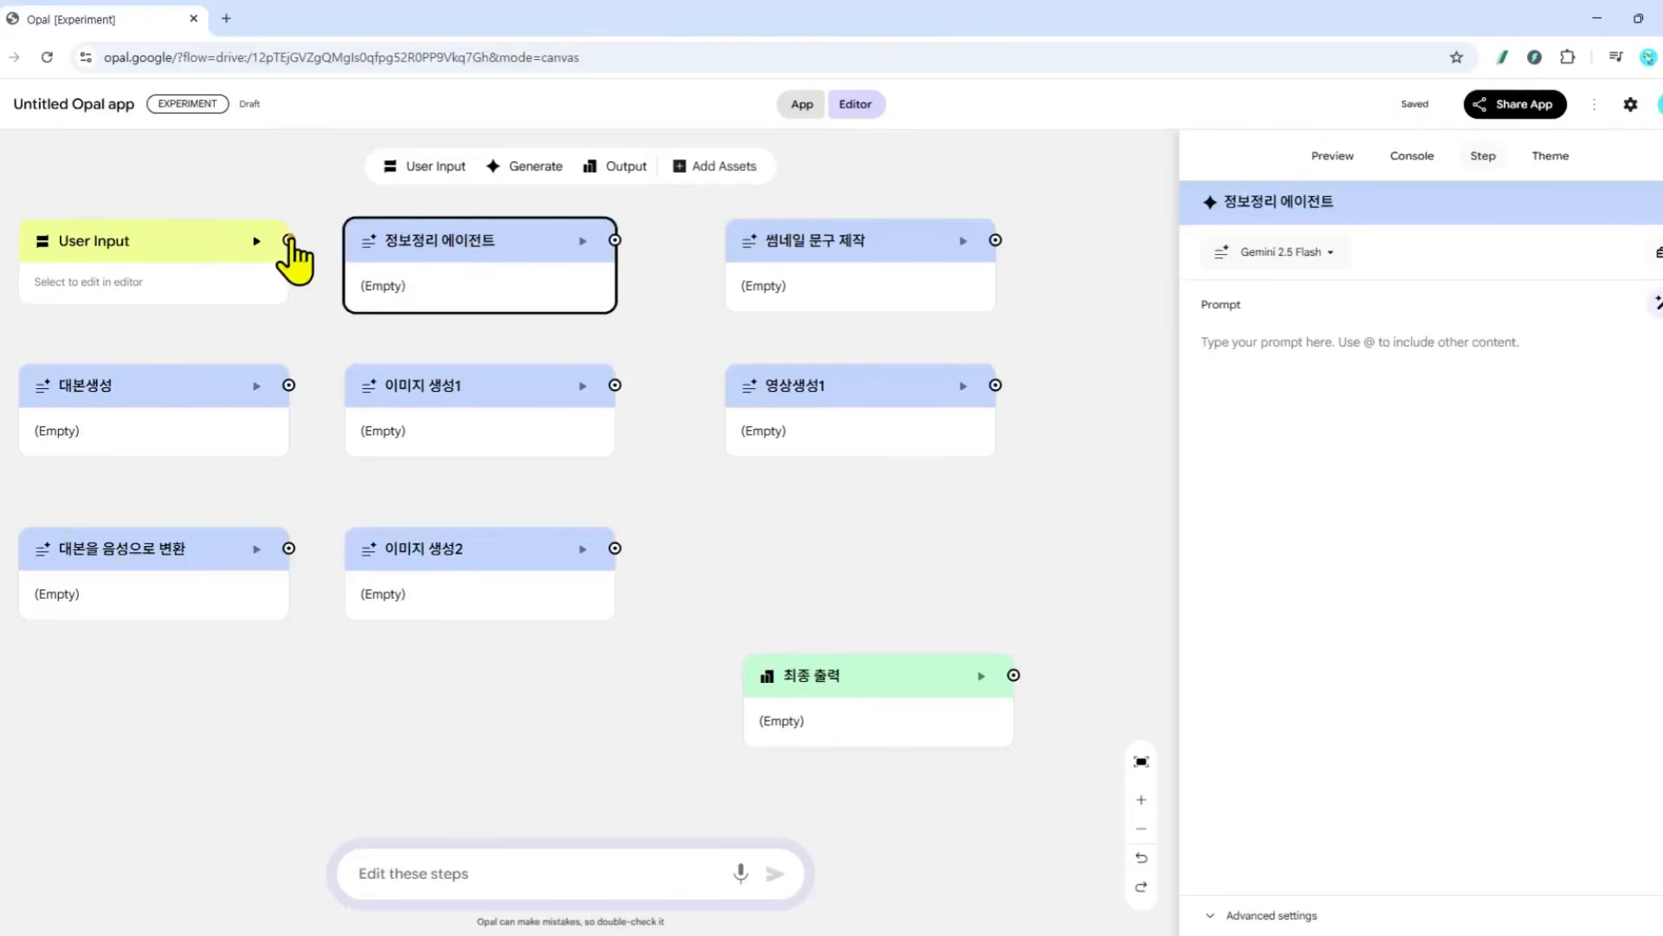
pyautogui.moveTo(289, 241); pyautogui.dragTo(405, 276)
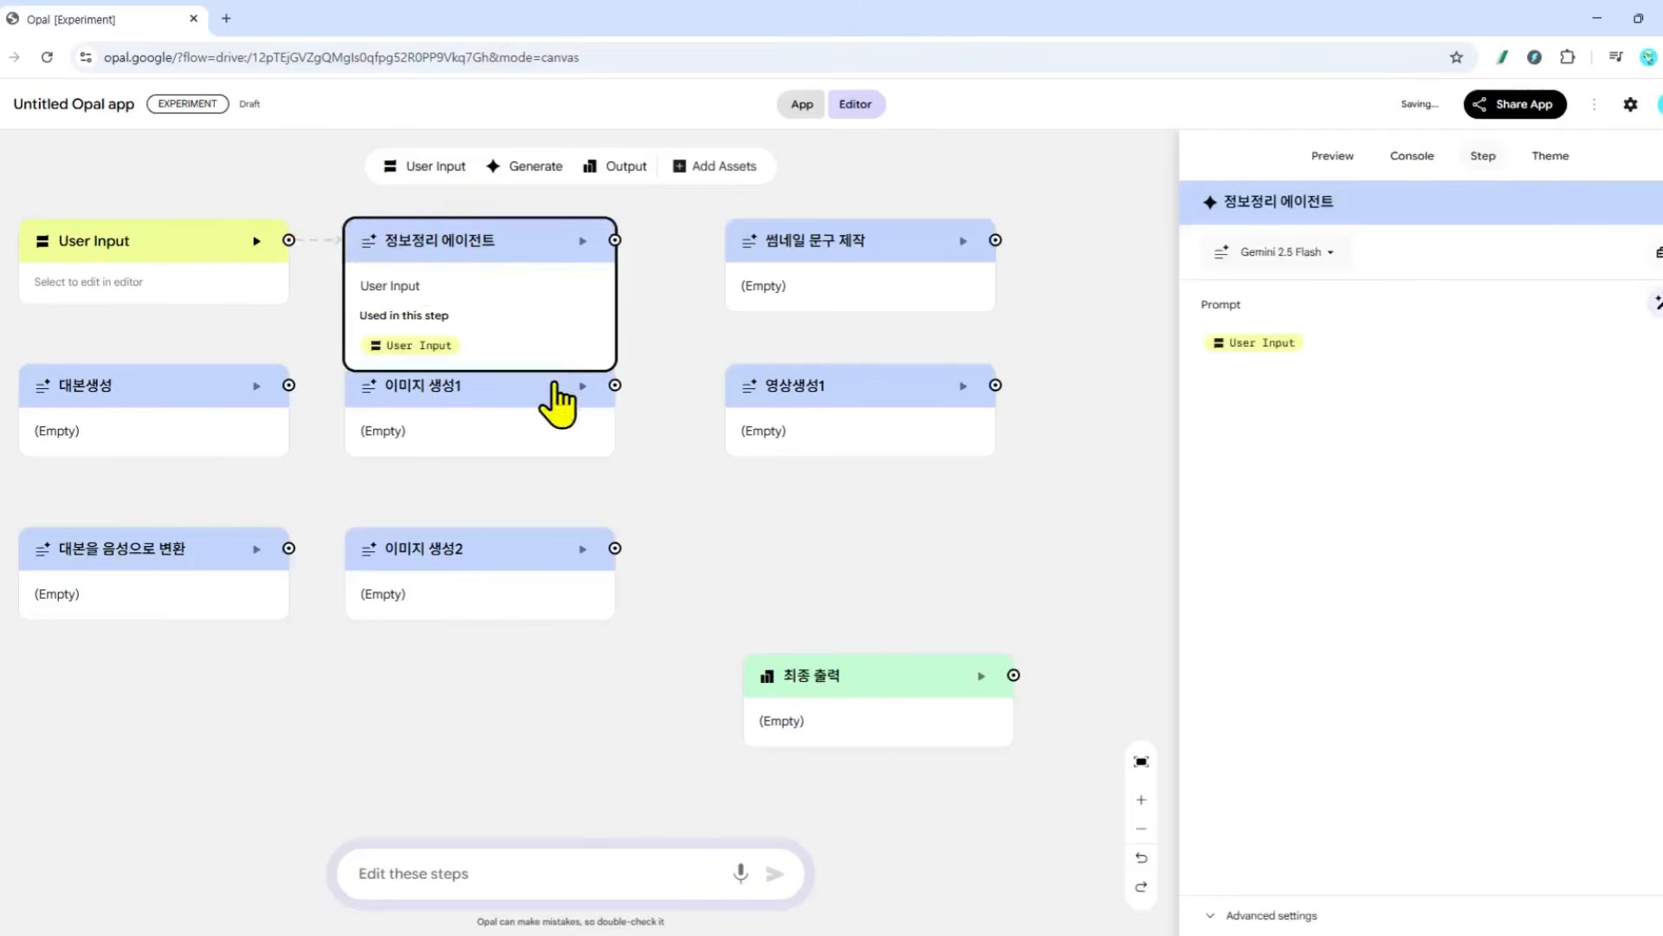
# Write the 정보정리 에이전트 prompt after the User Input reference: "에서 받은 정보를 토대로 유튜브 숏츠 제작을 위한 정보를 정리해줘. 그 후 너는 다른 노드에게 이 정보를 전달해주면돼."
pyautogui.click(1396, 349)
pyautogui.write('ㅇㄹ')
pyautogui.press('BackSpace')
pyautogui.press('BackSpace')
pyautogui.press('BackSpace')
pyautogui.click(1321, 341)
pyautogui.write('에서 받이 정보를 토대로 유튜브 ㅊ')
pyautogui.write('츠')
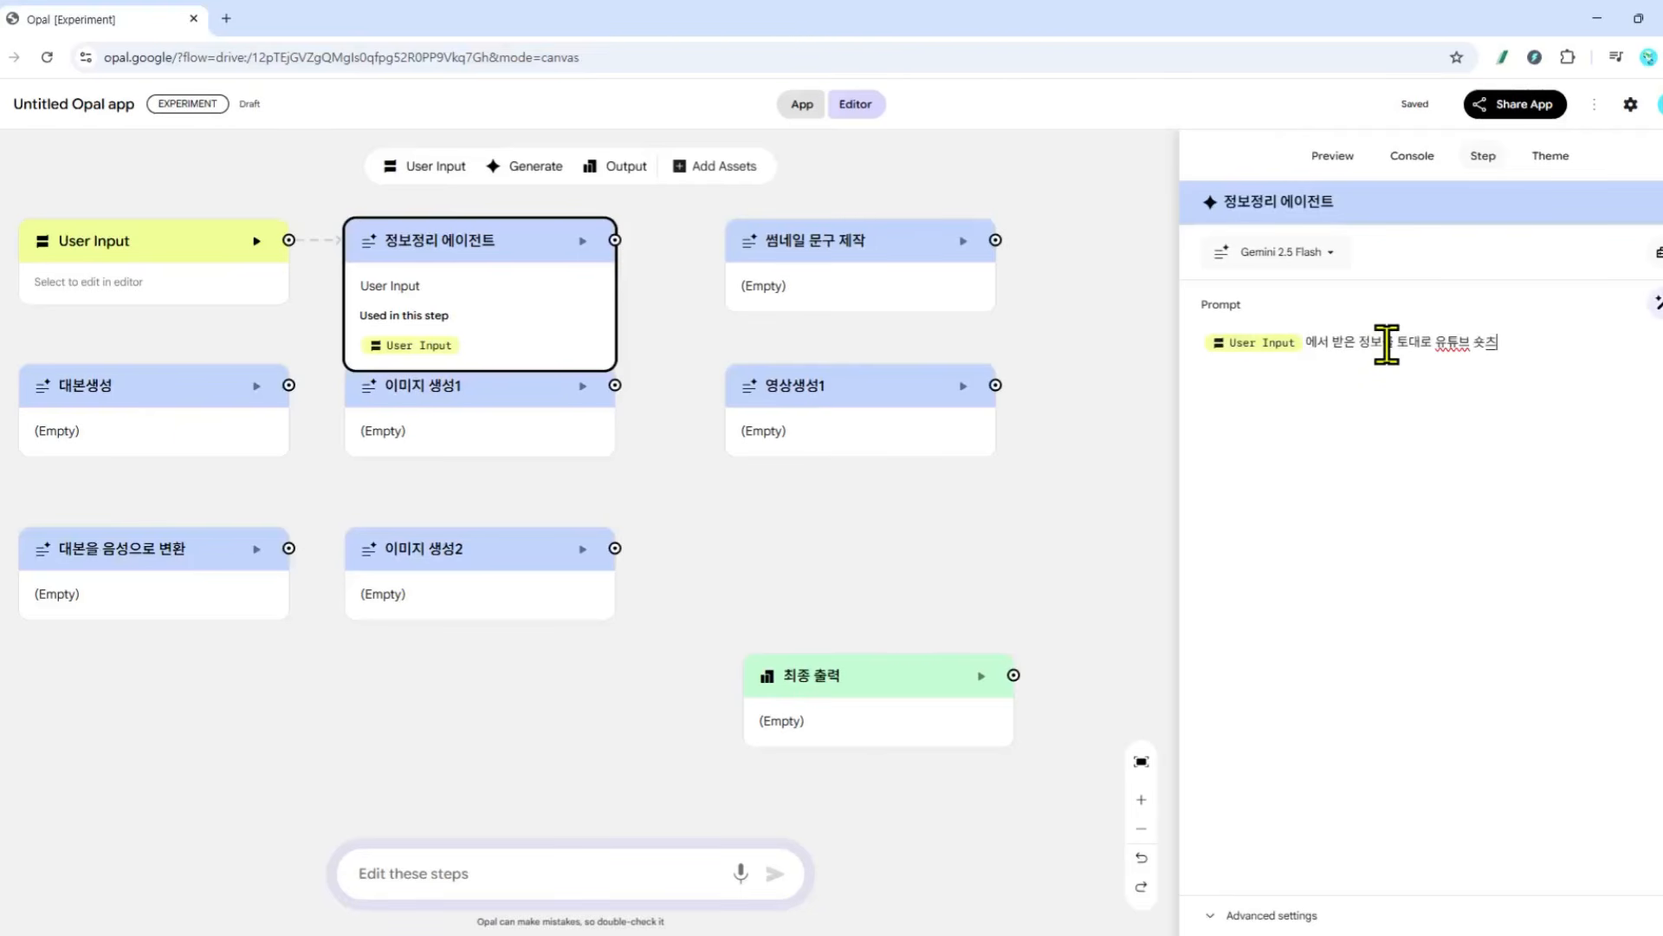
pyautogui.write(' 제작을 위해')
pyautogui.write(' 정보를 정리해줘')
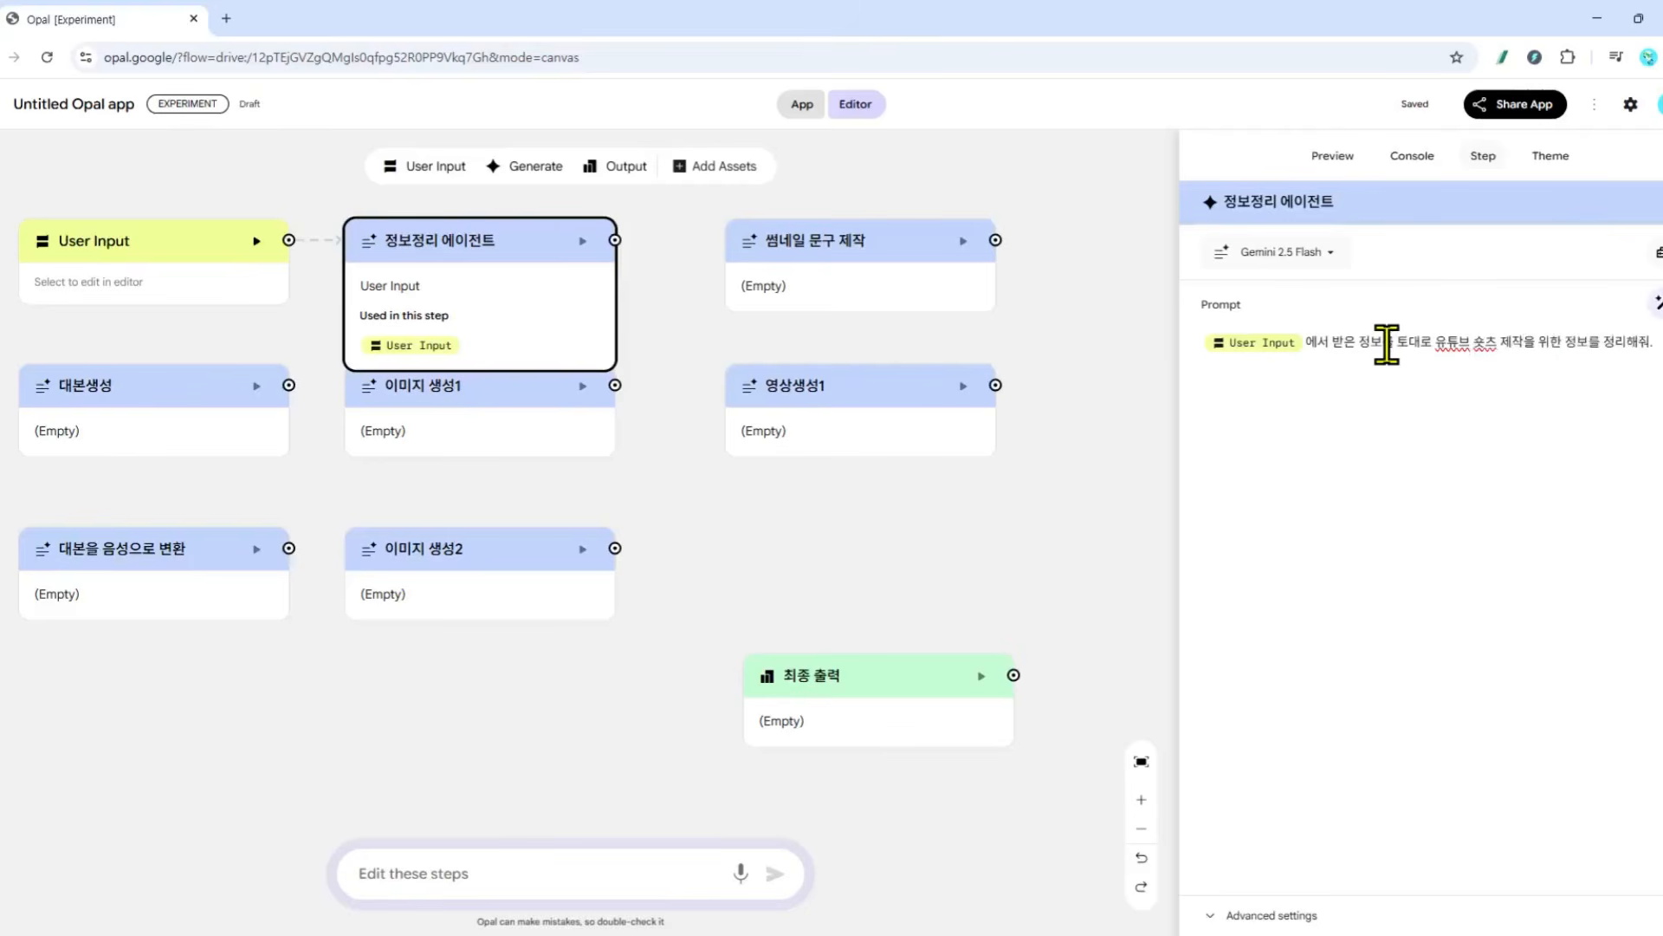
pyautogui.write('. 그 후 너는 다른 노드에게 이 정보를 전달해주면돼.')
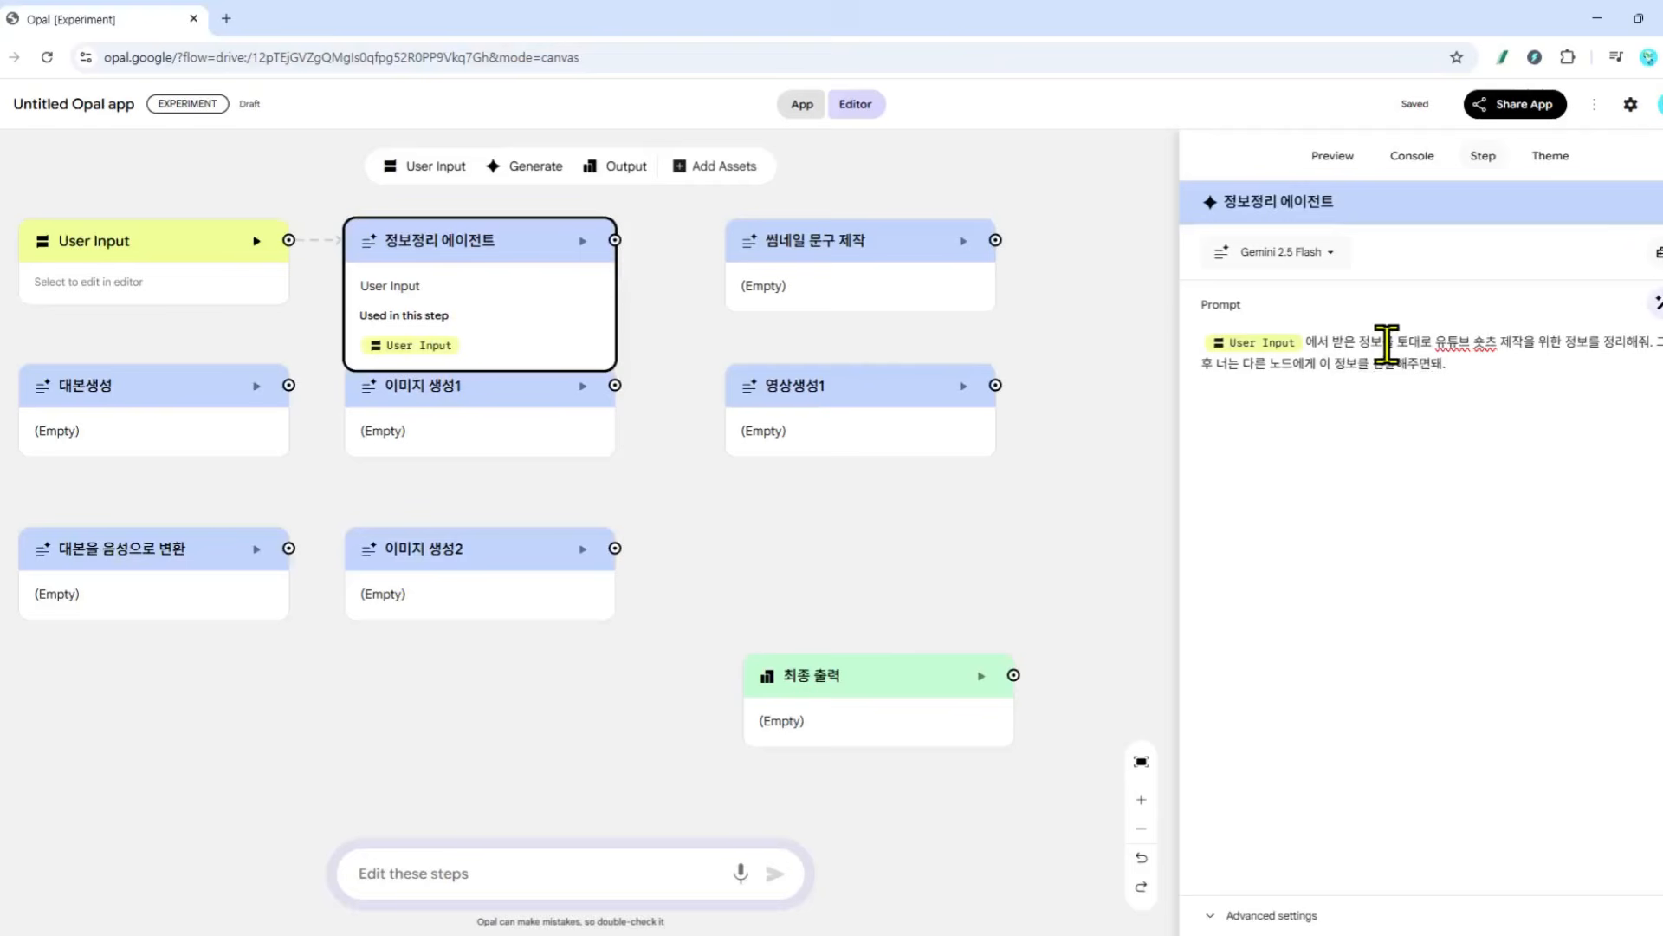
# Move 이미지 생성1 and 이미지 생성2 further down, leaving clear space below 정보정리 에이전트
pyautogui.click(482, 412)
pyautogui.moveTo(934, 691); pyautogui.dragTo(501, 450)
pyautogui.moveTo(482, 565); pyautogui.dragTo(501, 632)
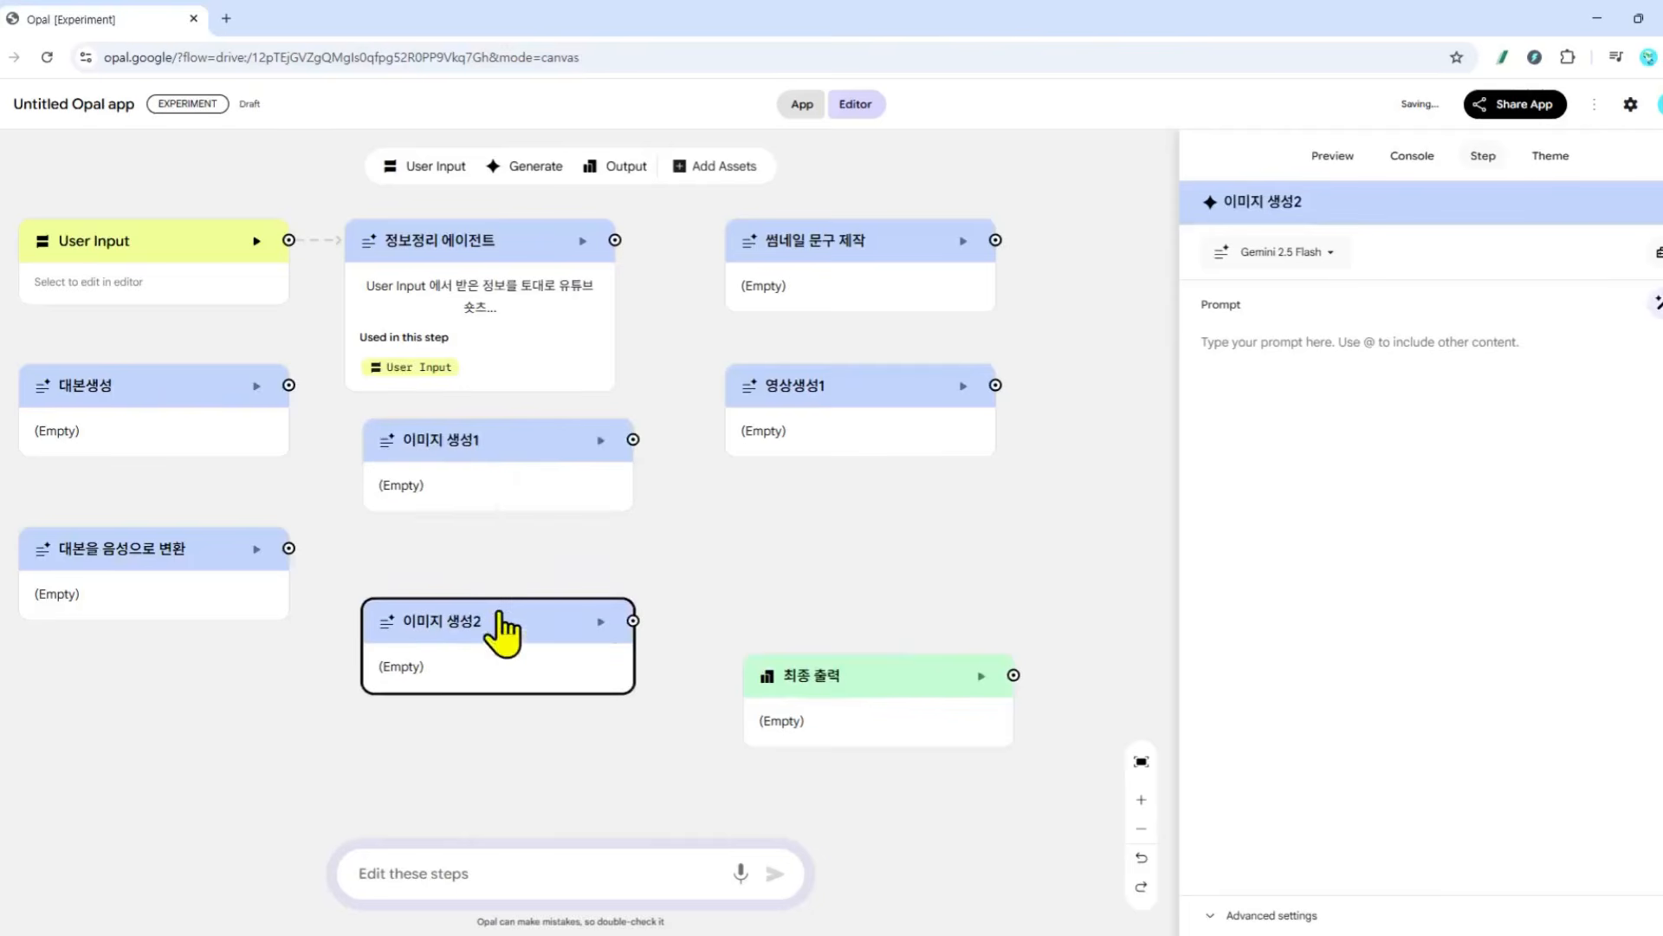
pyautogui.moveTo(518, 494); pyautogui.dragTo(501, 492)
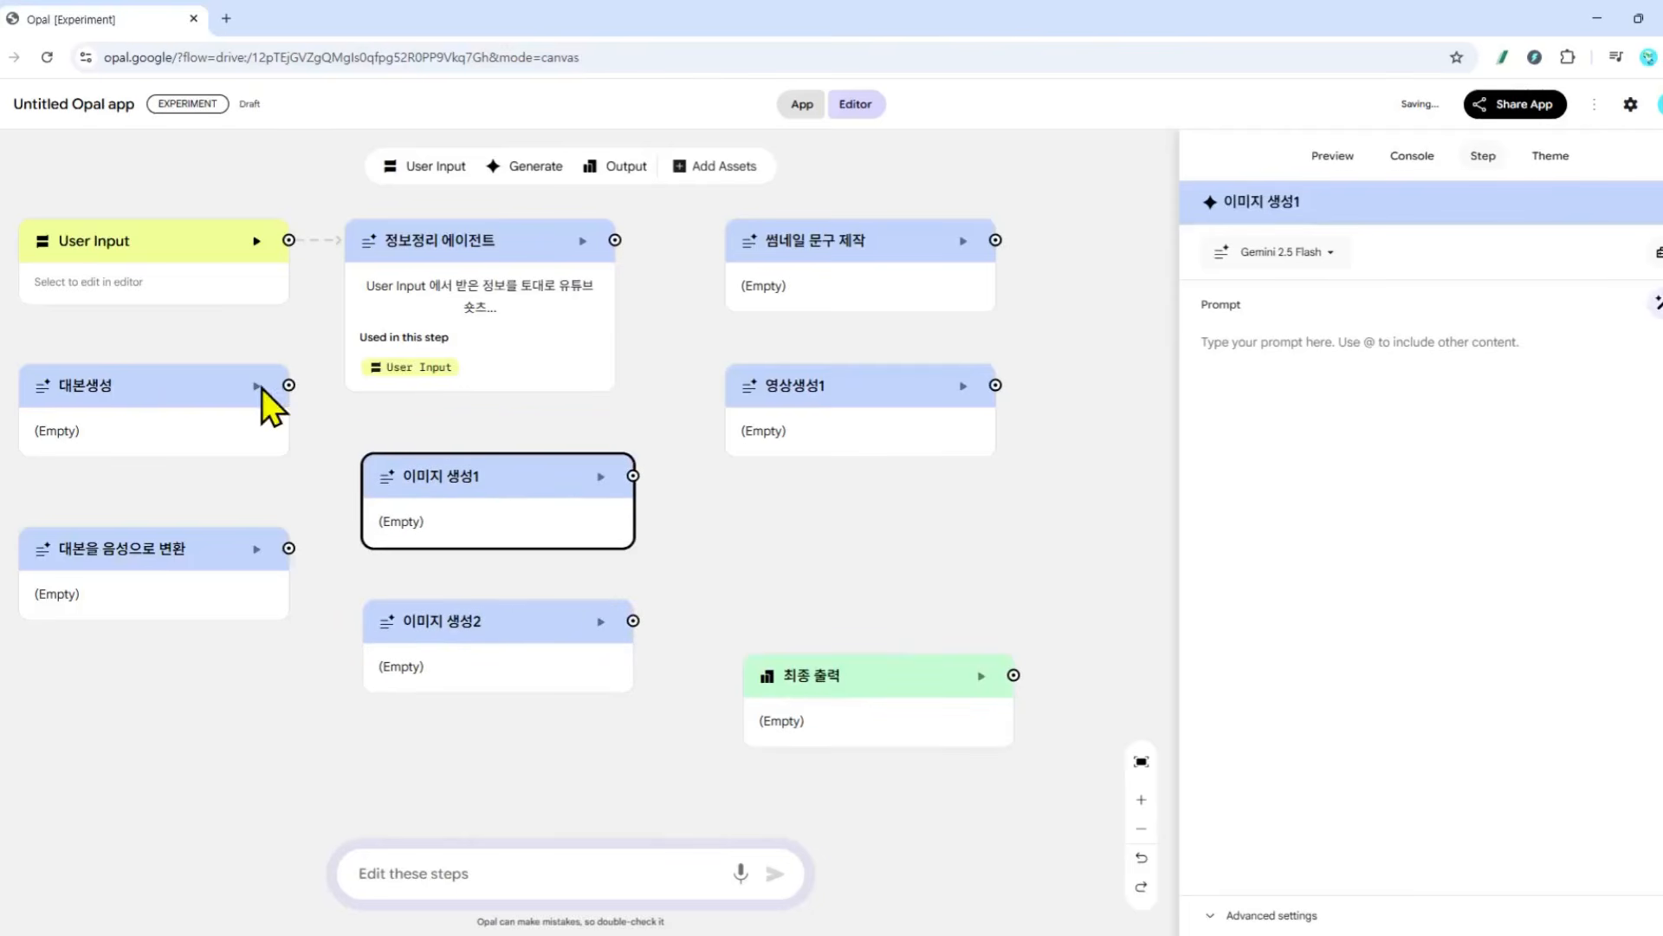
# Connect 정보정리 에이전트 to 대본생성, 이미지 생성1, 썸네일 문구 제작 and 영상생성1, and move 대본을 음성으로 변환 down clear of 대본생성
pyautogui.moveTo(617, 242); pyautogui.dragTo(199, 428)
pyautogui.moveTo(615, 240); pyautogui.dragTo(496, 524)
pyautogui.moveTo(615, 240); pyautogui.dragTo(804, 294)
pyautogui.moveTo(615, 240); pyautogui.dragTo(857, 473)
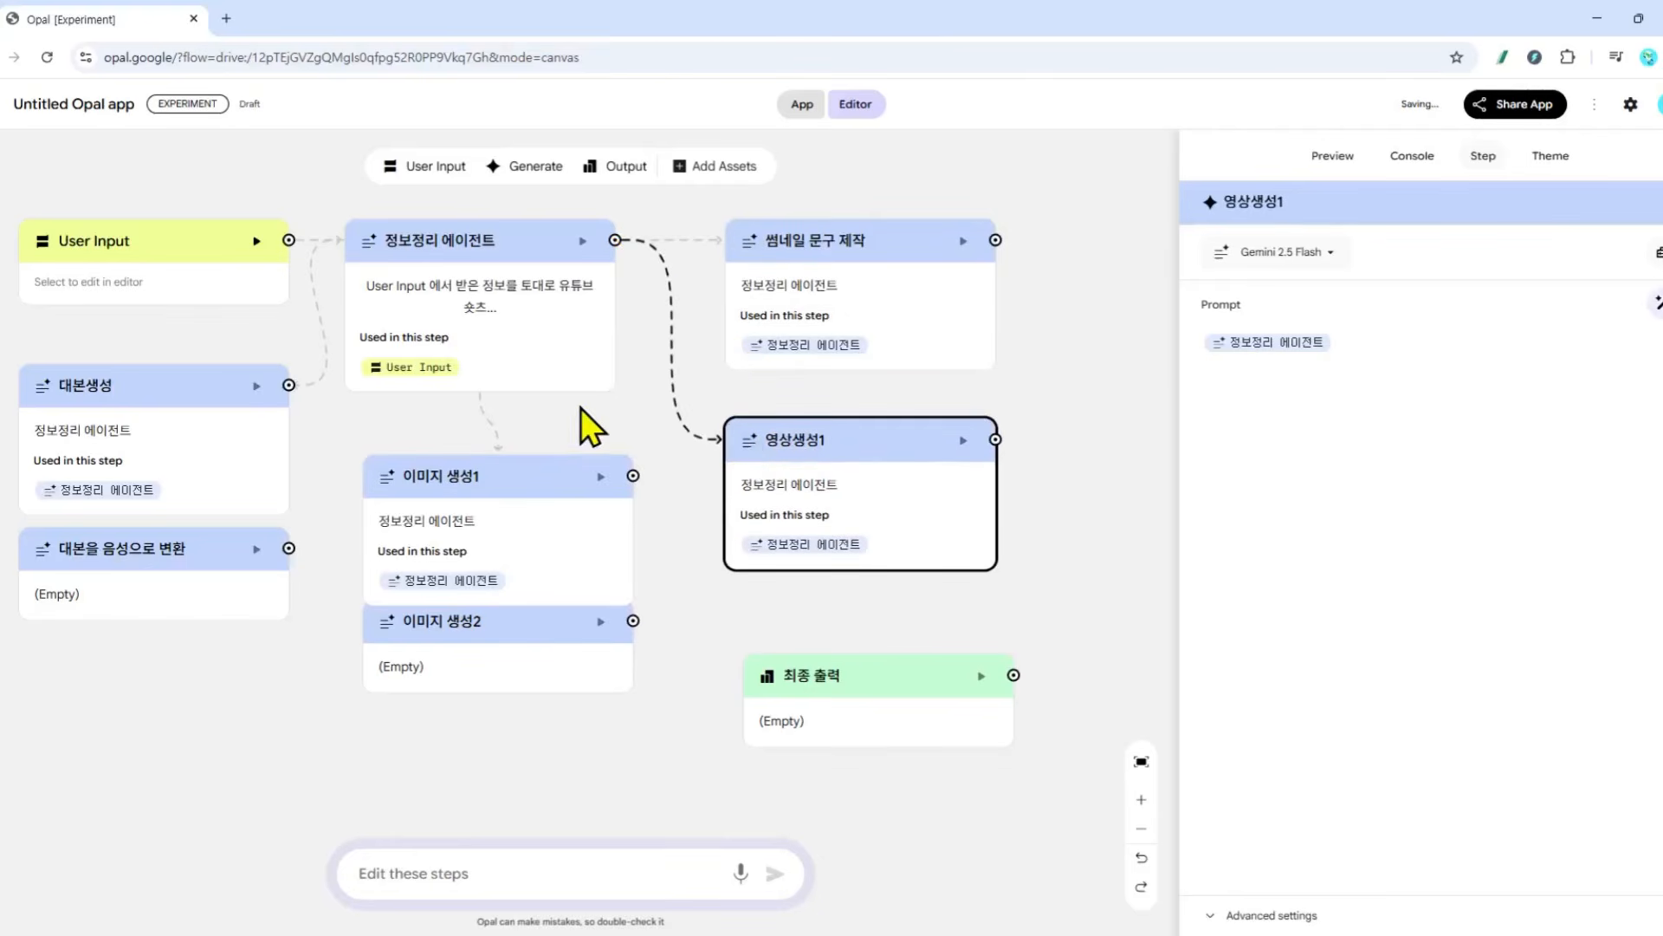
pyautogui.moveTo(182, 550); pyautogui.dragTo(182, 600)
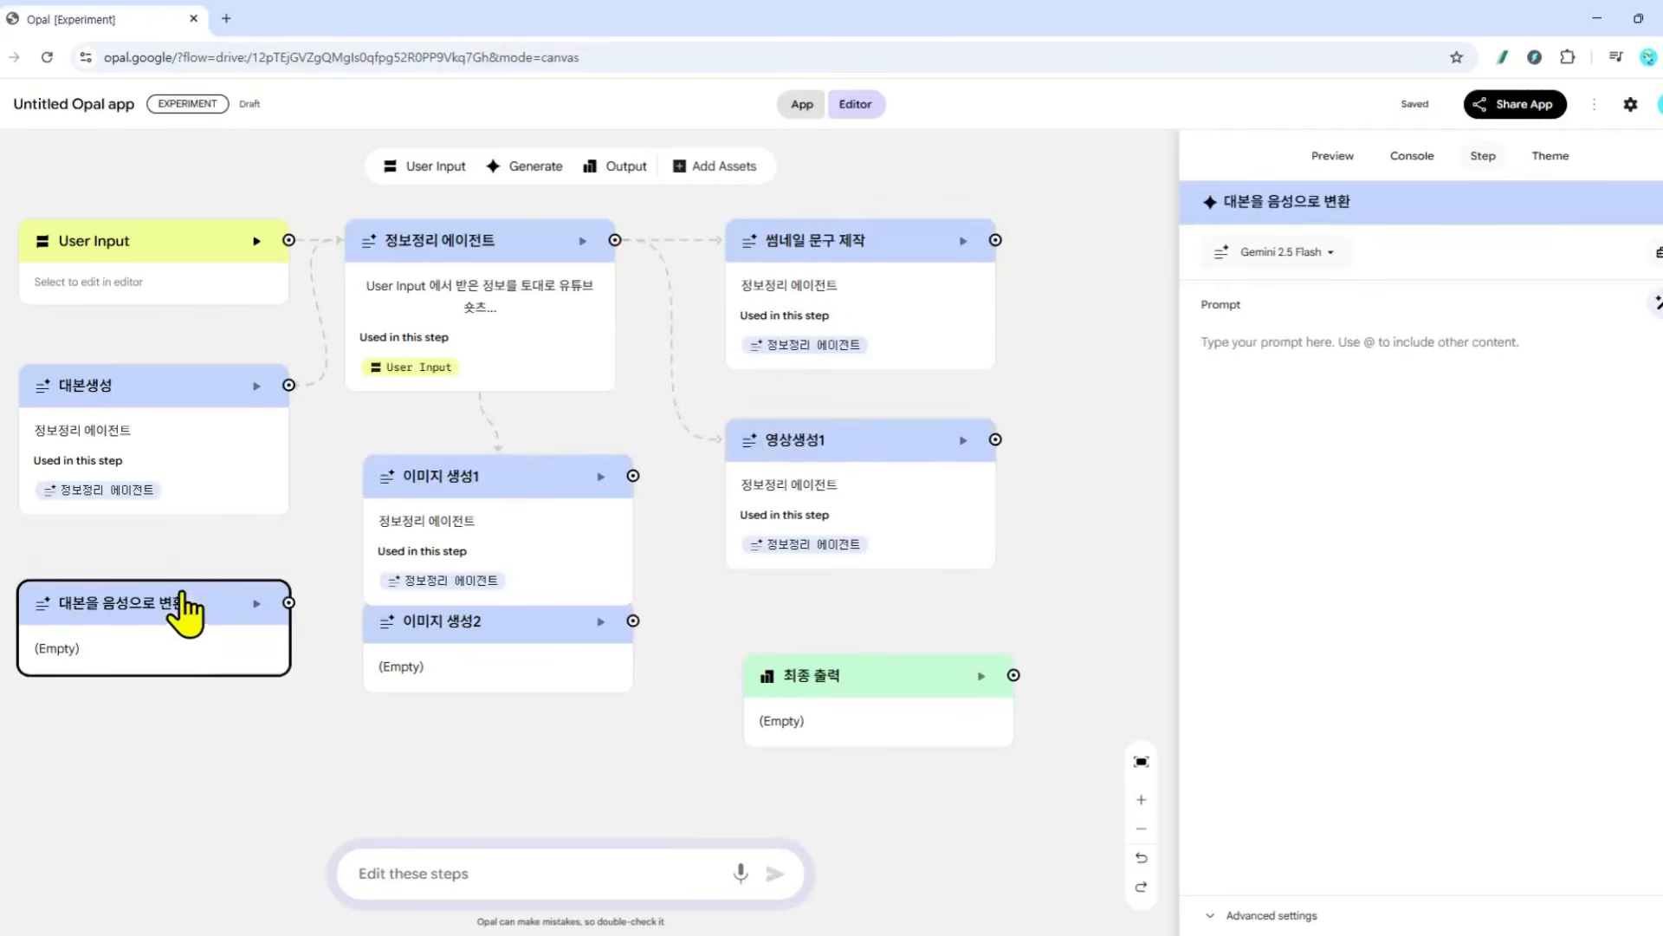
# Write the 대본생성 prompt after the 정보정리 에이전트 reference: "에게 받은 정보를 토대로 2문장 정도의 대본을 작성해줘."
pyautogui.click(160, 397)
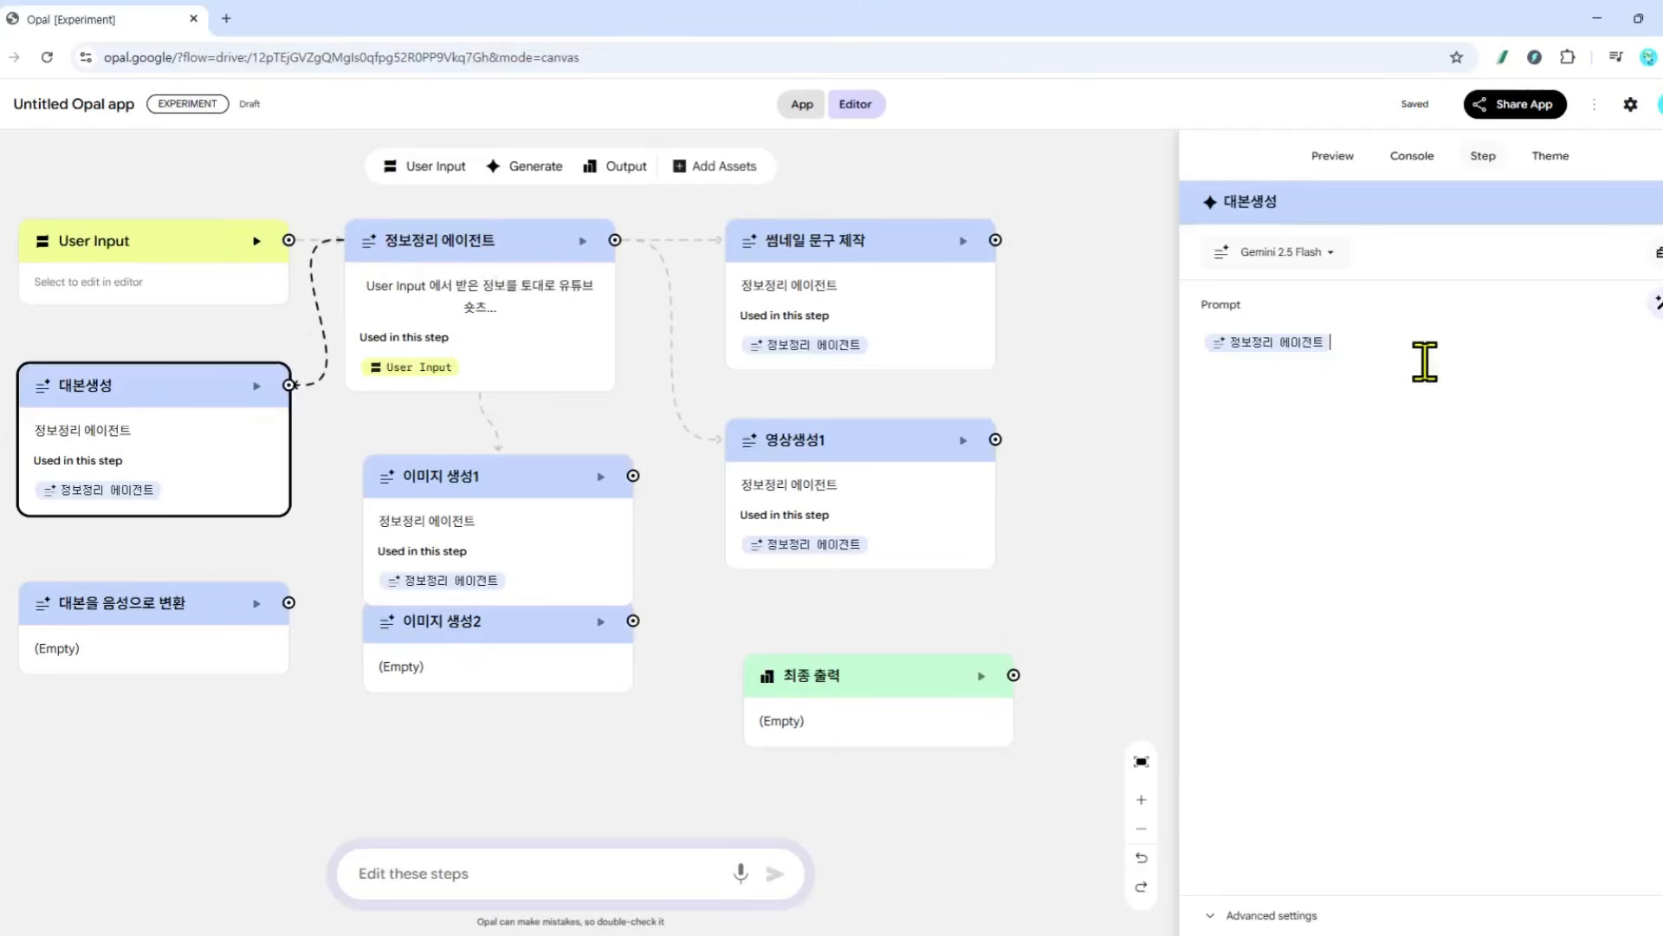
pyautogui.write('에게 벰')
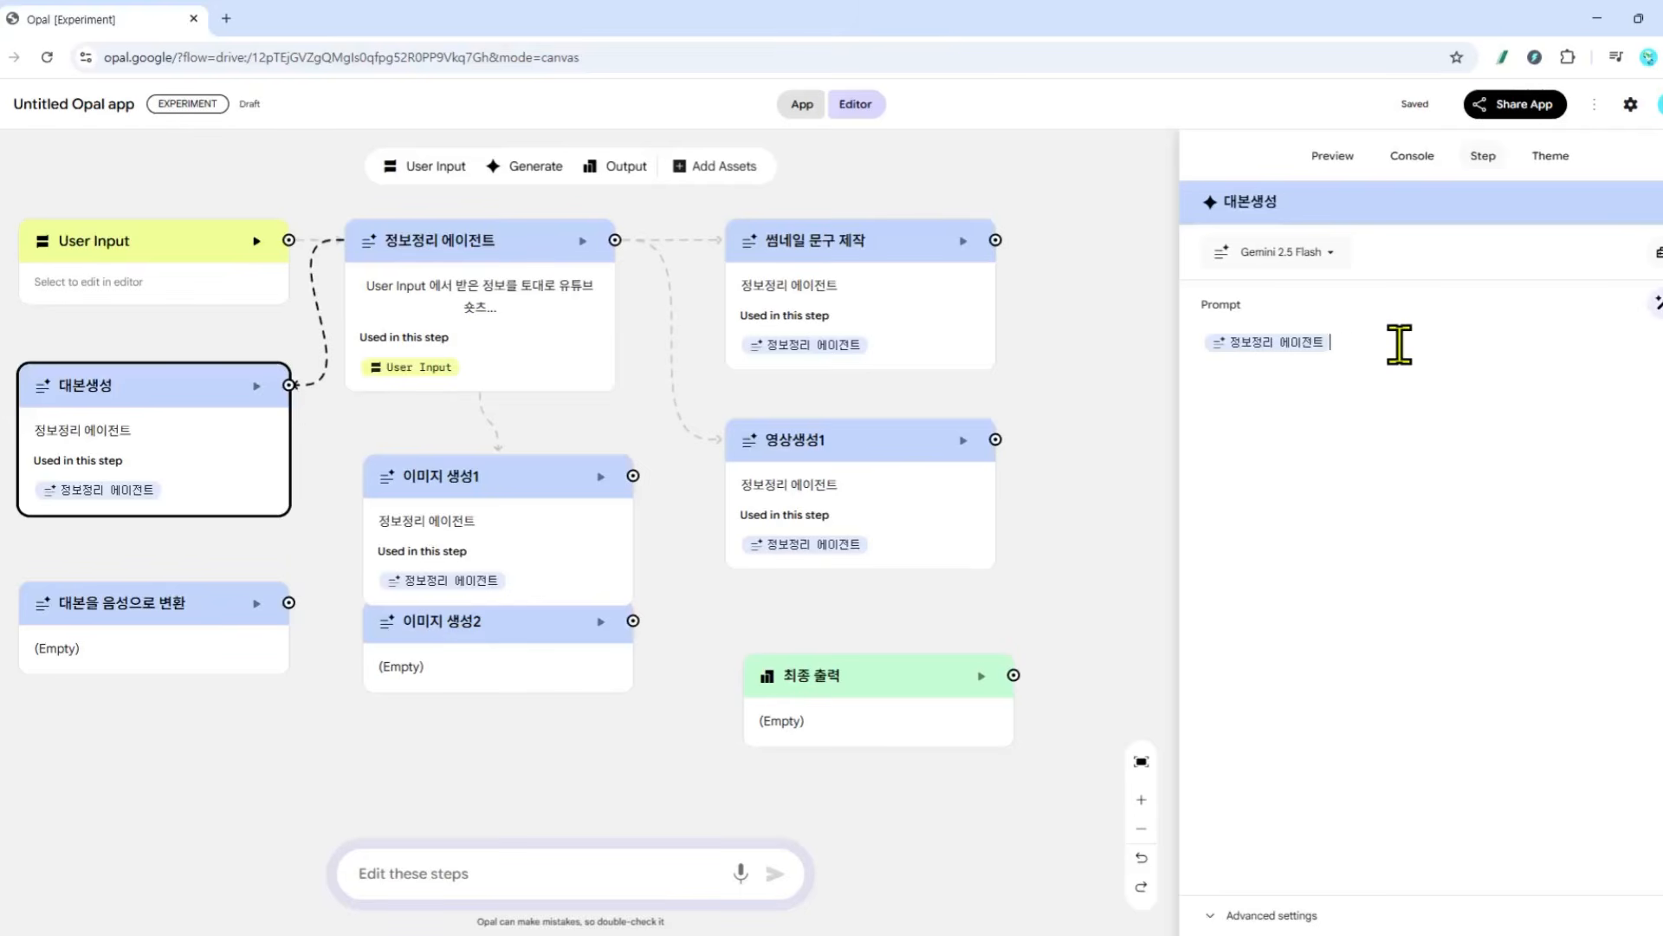
pyautogui.write('에게 받은 정보르')
pyautogui.write('를 토대')
pyautogui.write('로 2문장 정도의')
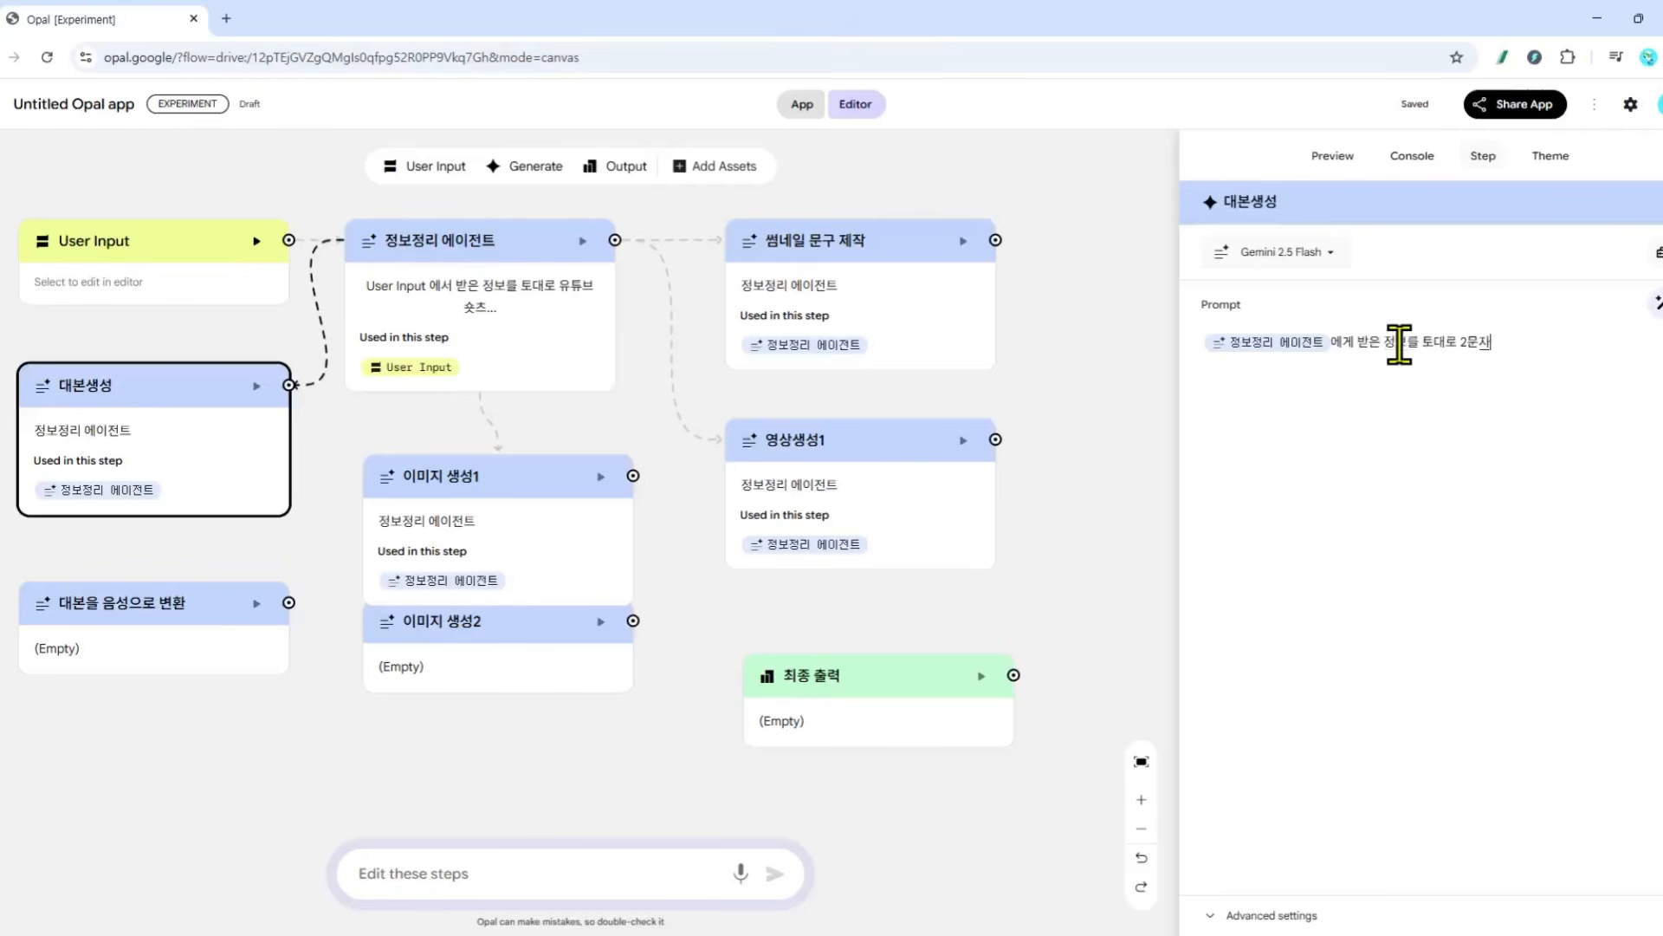
pyautogui.write(' 대본으을 작성해주')
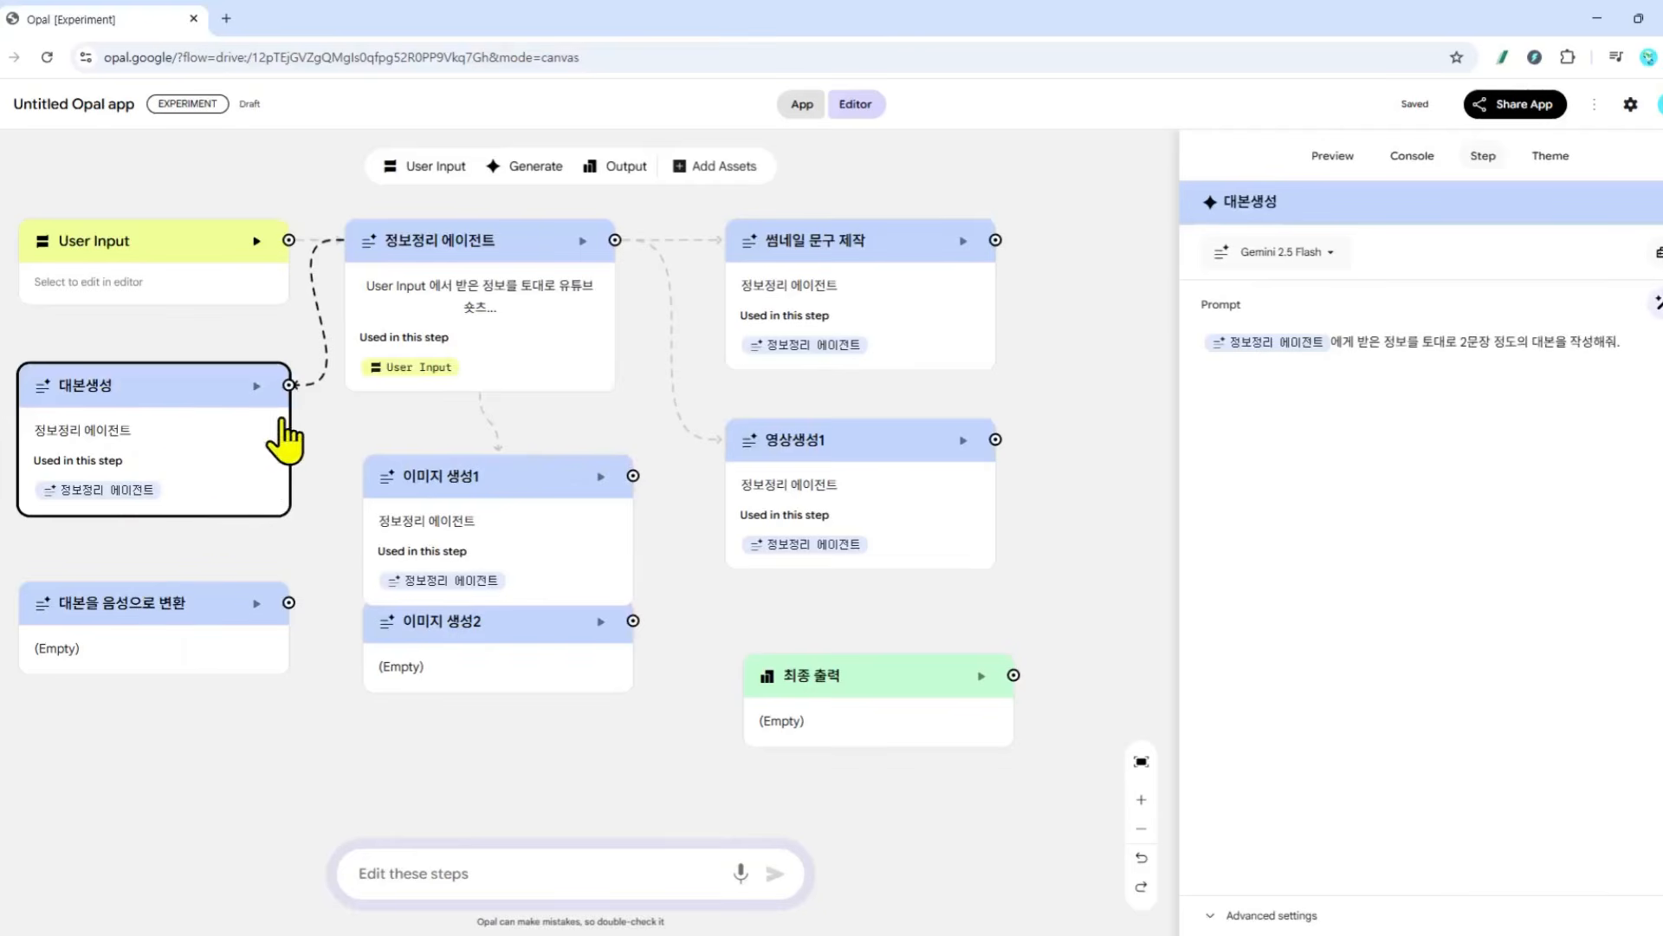
# Connect 대본생성 to 대본을 음성으로 변환 and complete its prompt after the reference: "에게 받은 대본을 친근한 어조의 음성으로 변환해줘."
pyautogui.moveTo(289, 386); pyautogui.dragTo(203, 633)
pyautogui.click(201, 637)
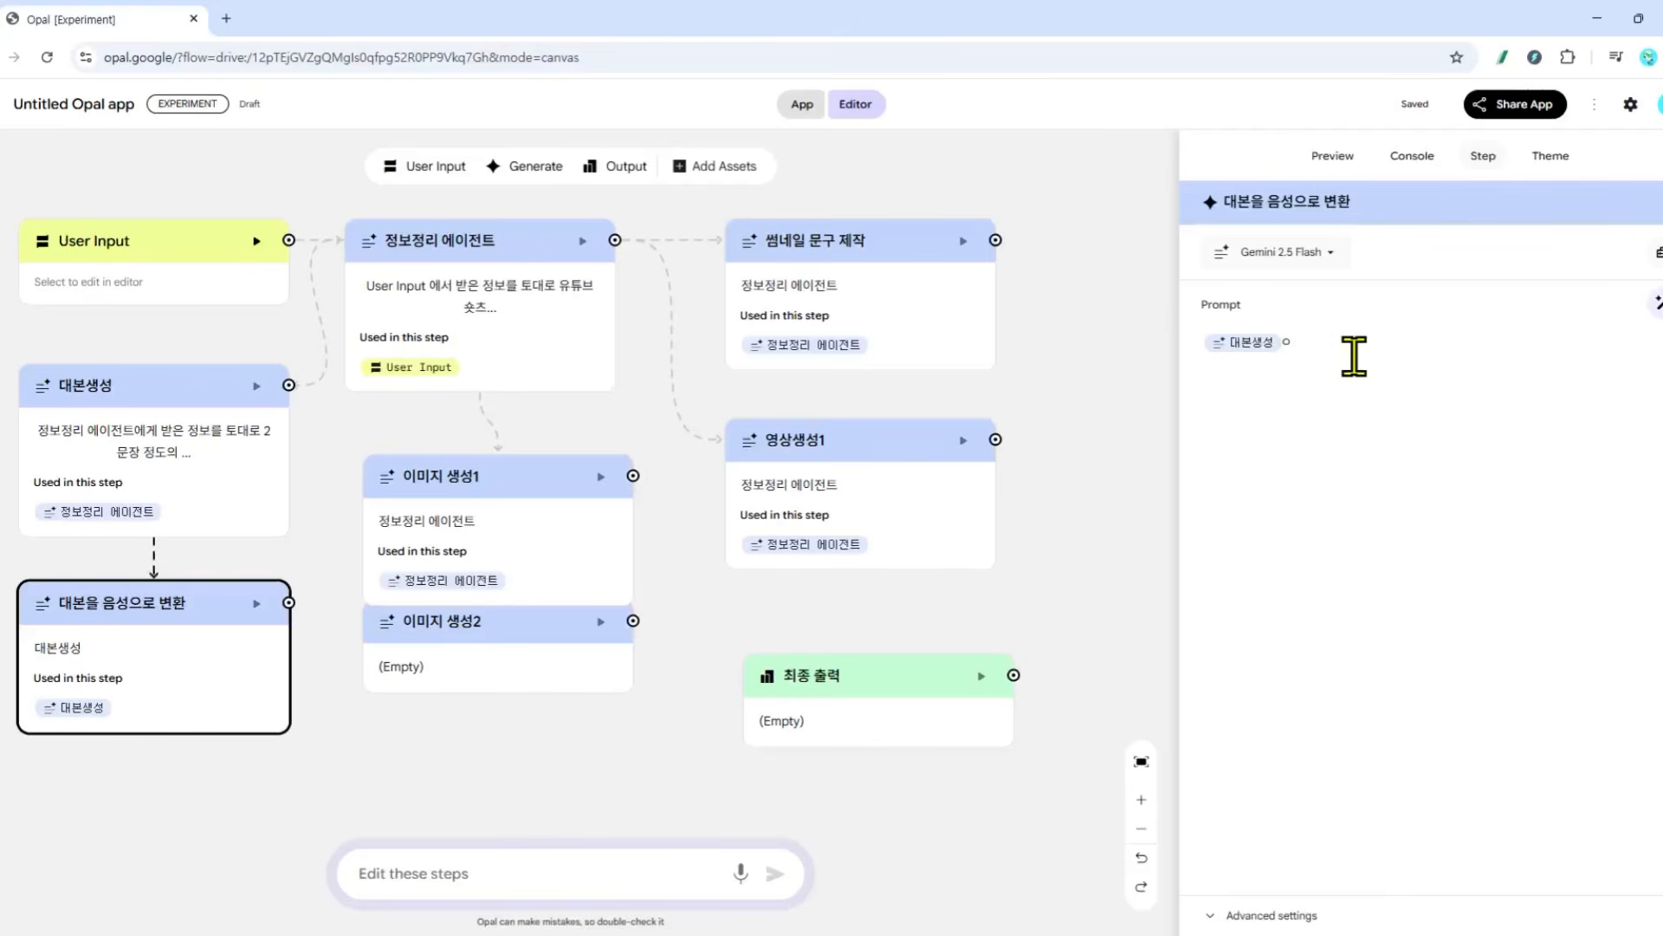
pyautogui.write('에ㅐ ㄱ')
pyautogui.write('게 받은')
pyautogui.write('대사를 친근한 의')
pyautogui.write('조의 음')
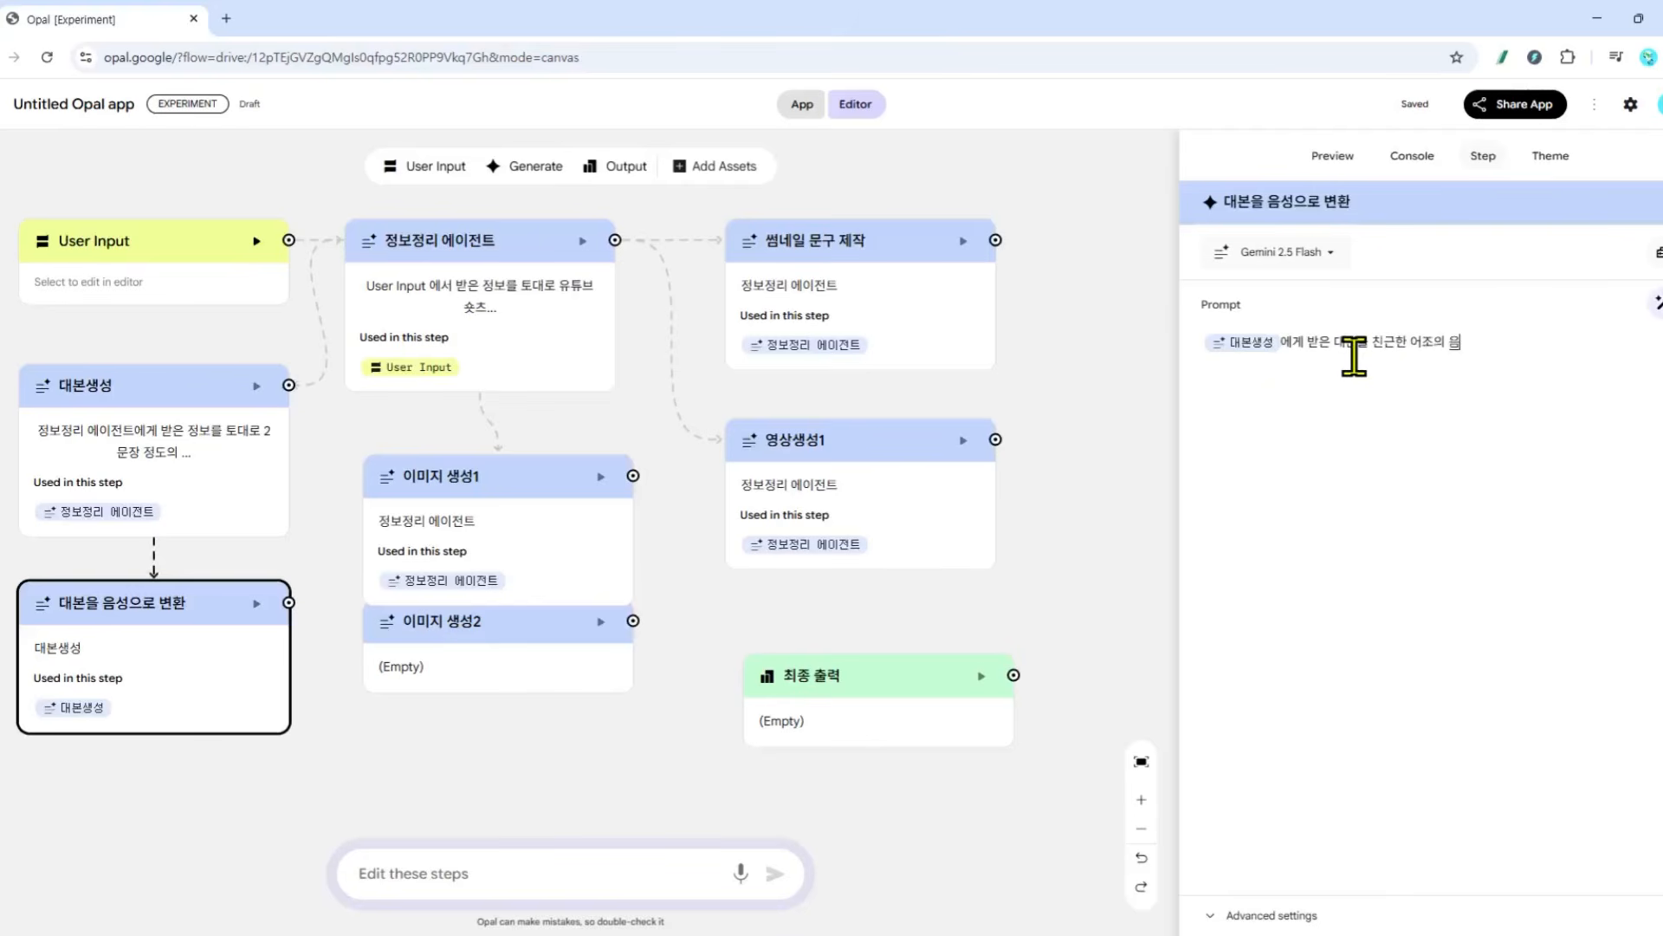
pyautogui.write('성의로 변환해줘.')
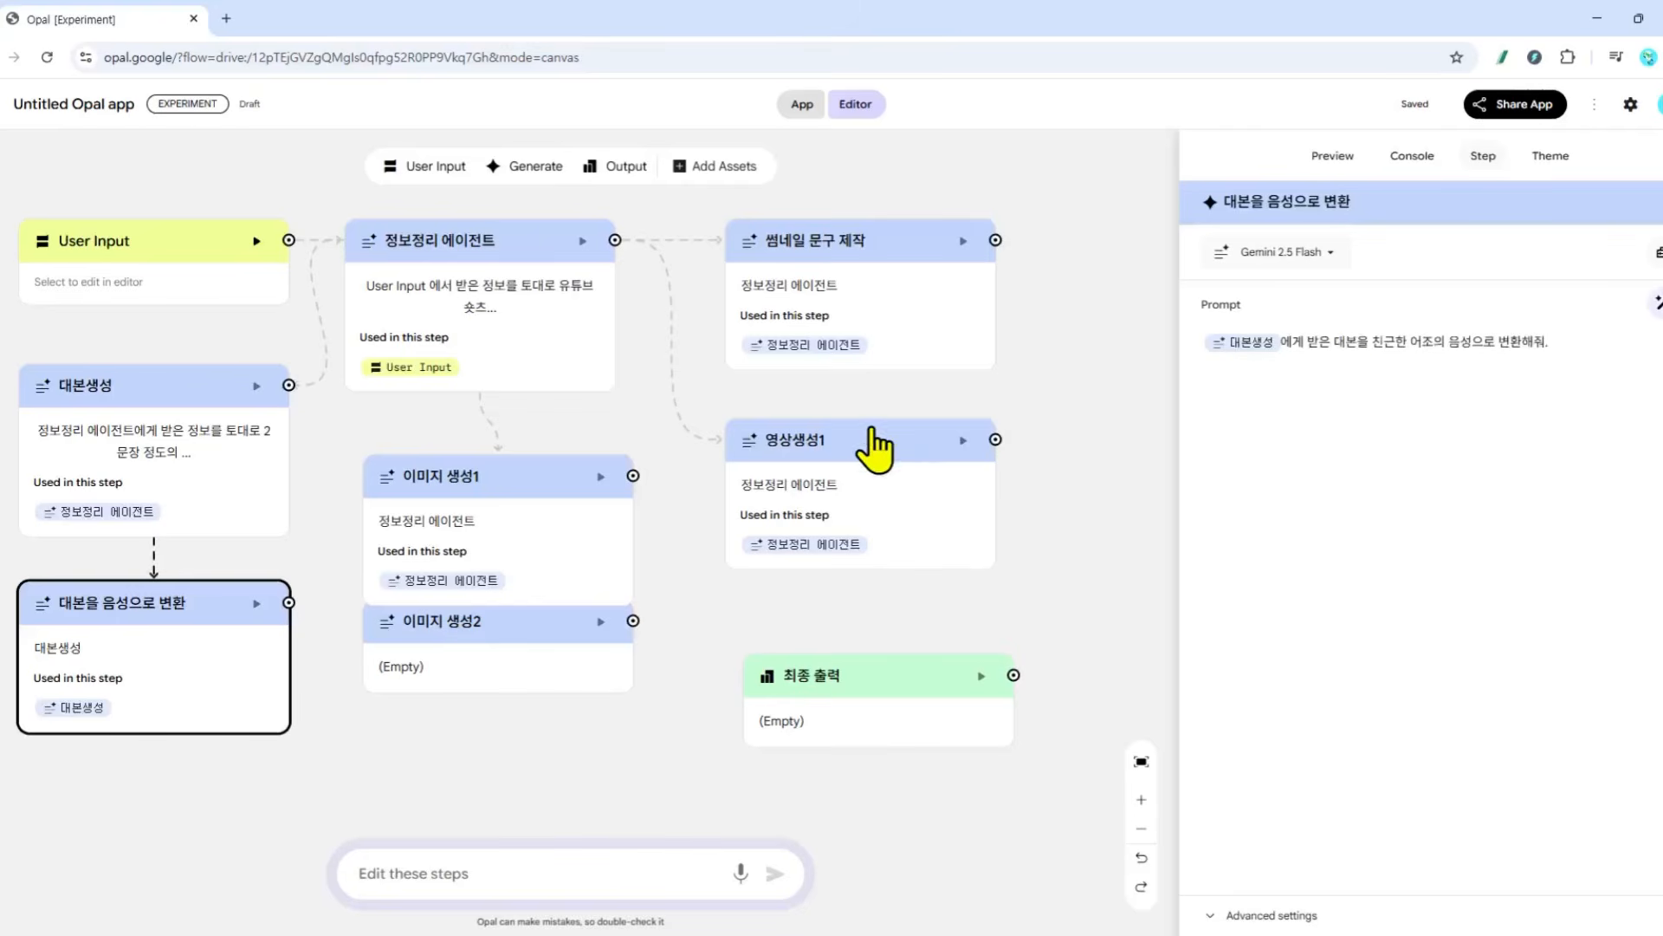
# Align 정보정리 에이전트 above 이미지 생성1 and move 이미지 생성2 down clear of 이미지 생성1
pyautogui.click(490, 250)
pyautogui.moveTo(490, 251)
pyautogui.mouseDown()
pyautogui.moveTo(527, 258)
pyautogui.moveTo(503, 248)
pyautogui.mouseUp()
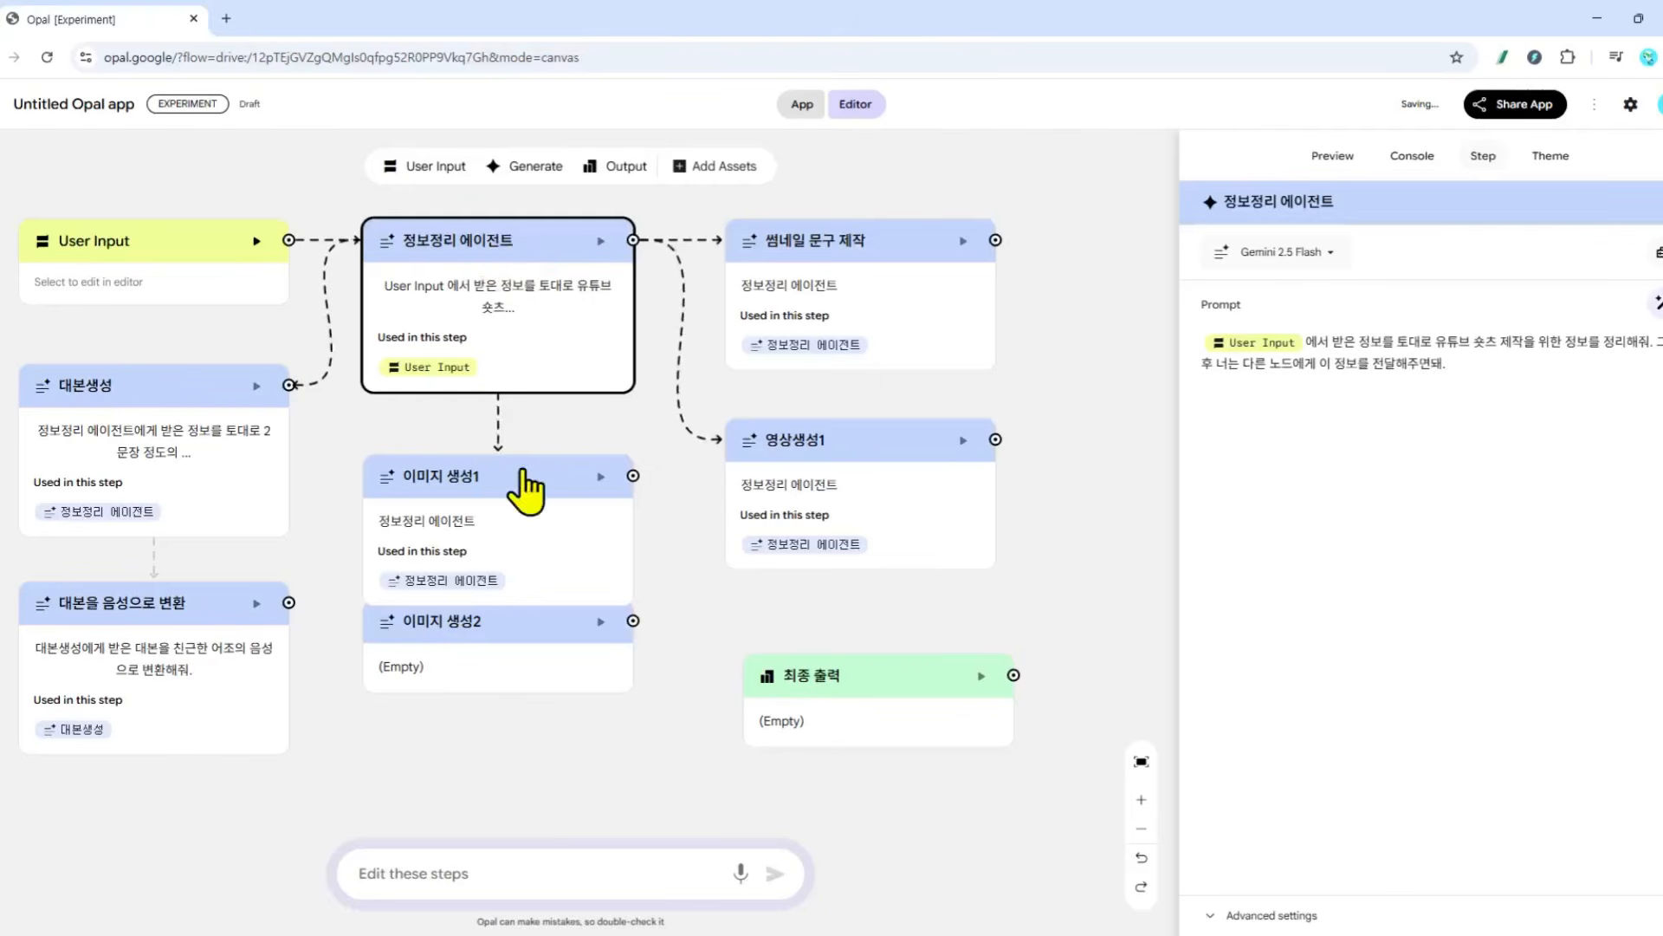
pyautogui.click(487, 622)
pyautogui.moveTo(490, 617); pyautogui.dragTo(501, 669)
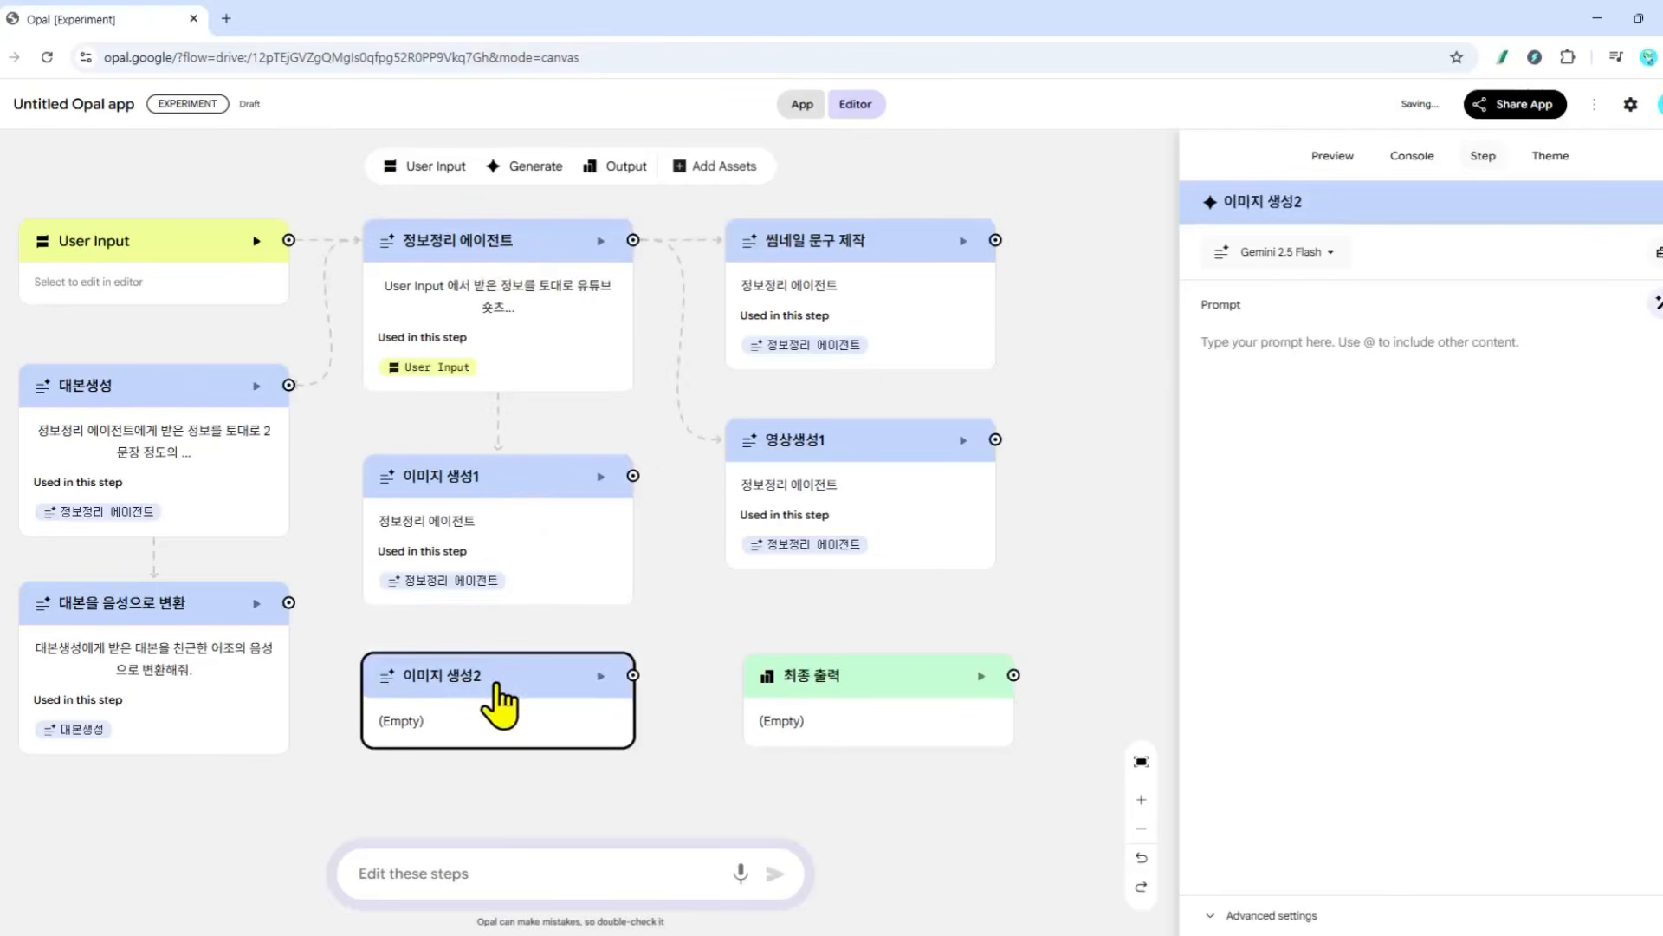
# Connect the 대본생성 step to both 이미지 생성1 and 영상생성1
pyautogui.click(520, 490)
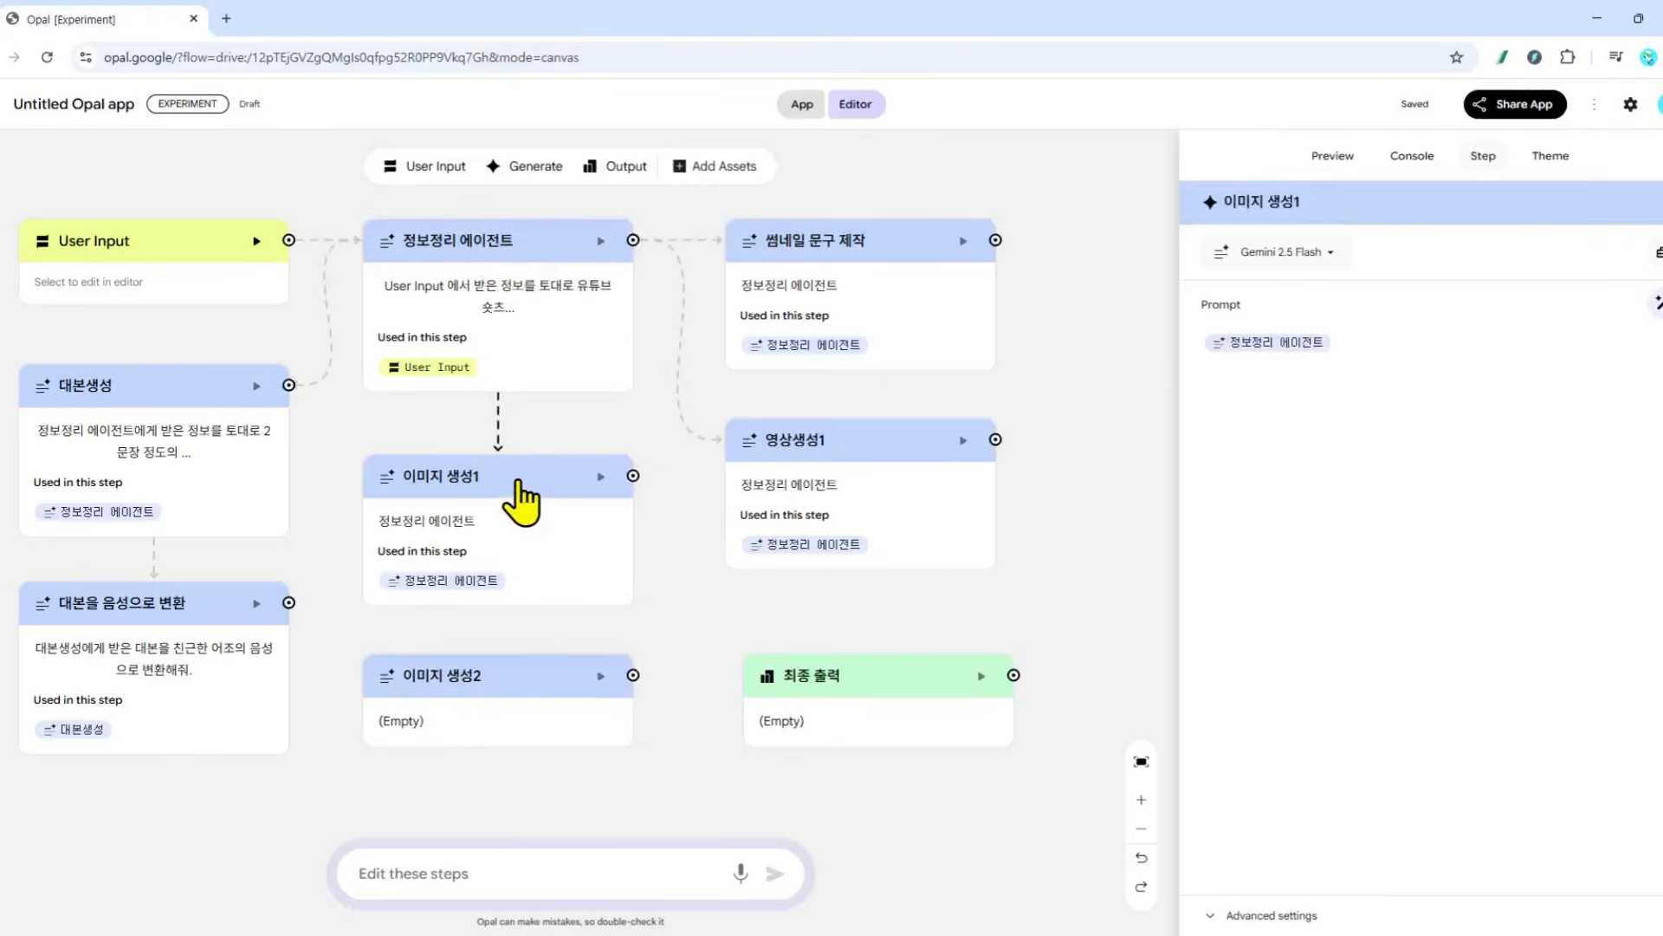
pyautogui.click(518, 482)
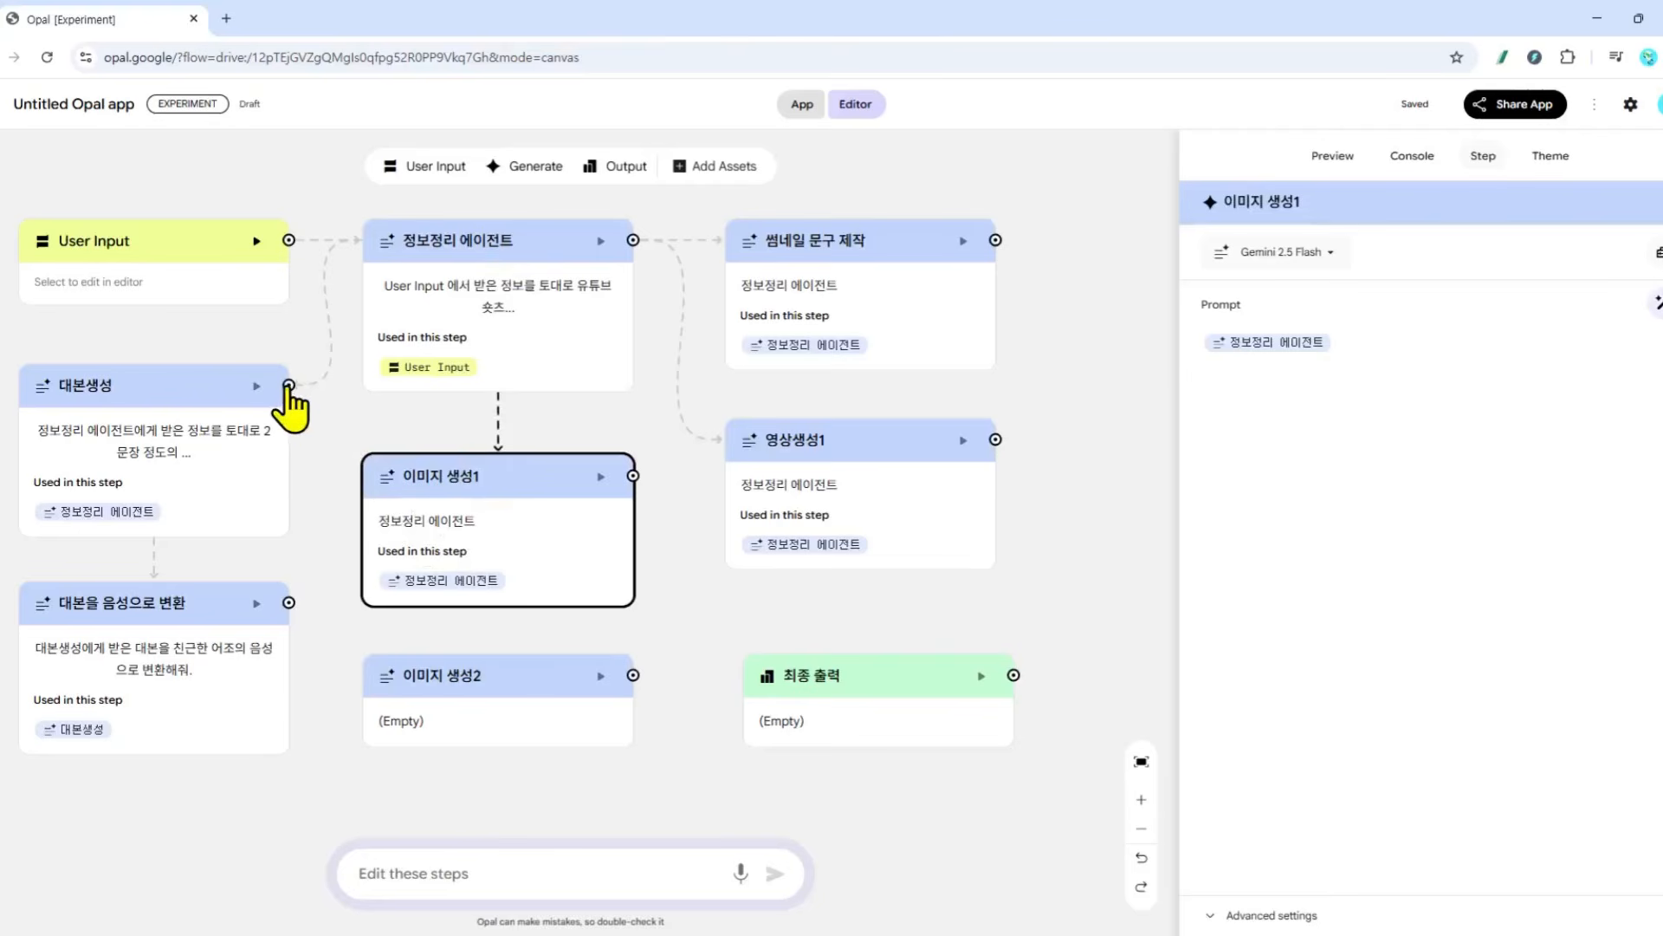
pyautogui.moveTo(288, 385); pyautogui.dragTo(442, 534)
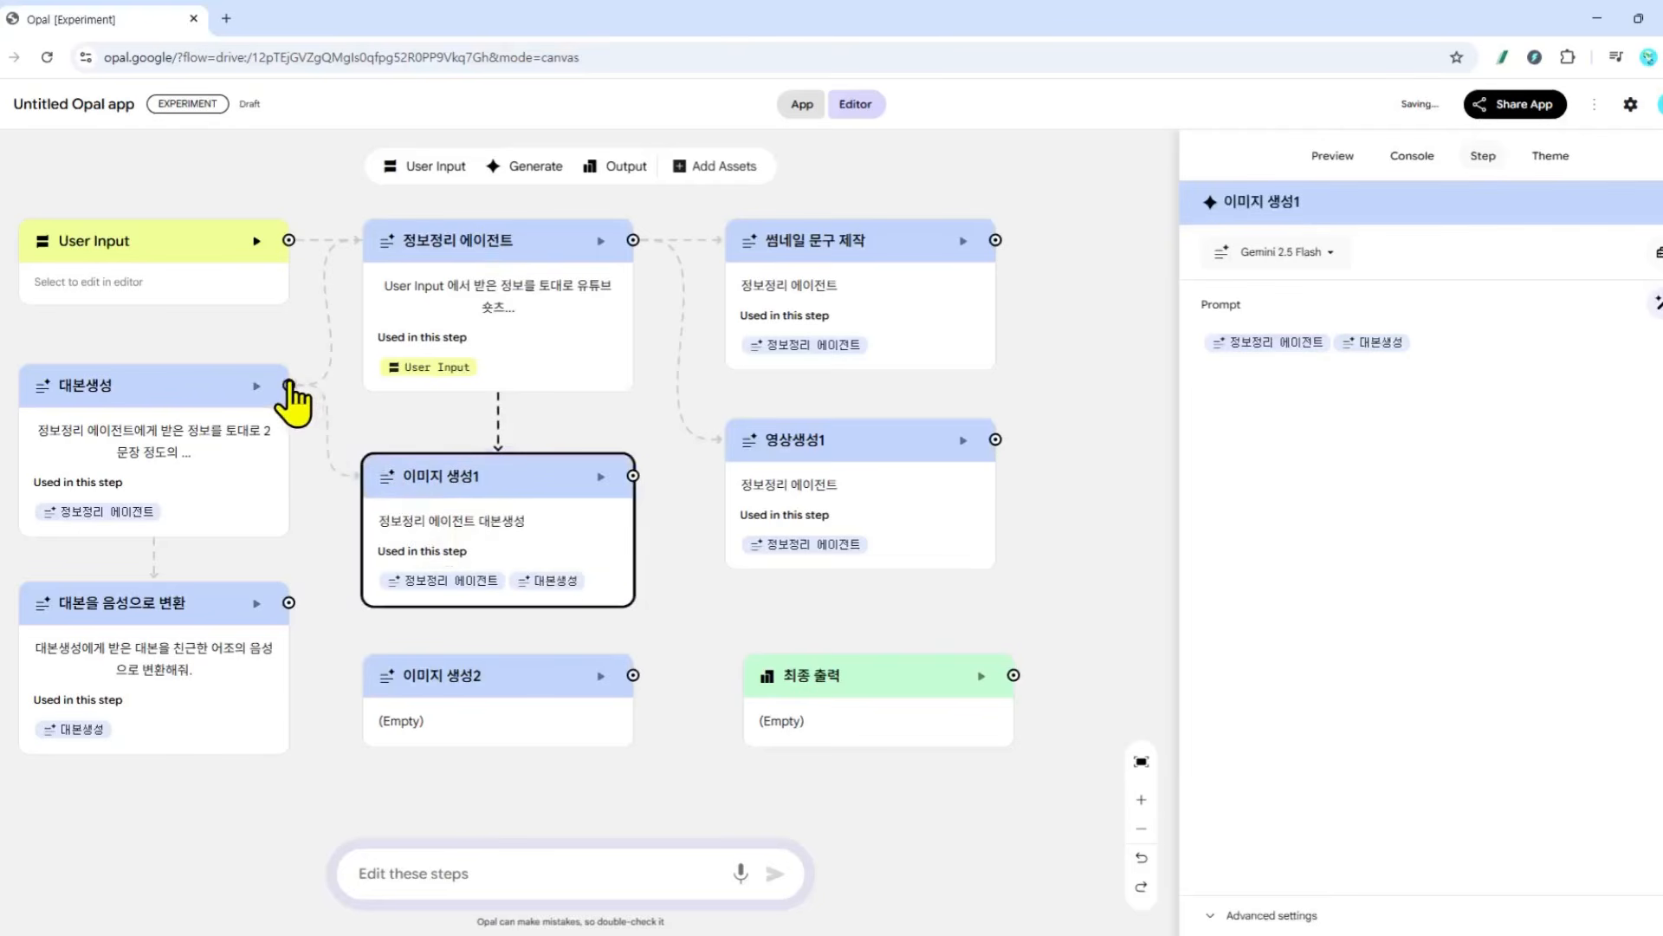
pyautogui.moveTo(289, 385); pyautogui.dragTo(802, 476)
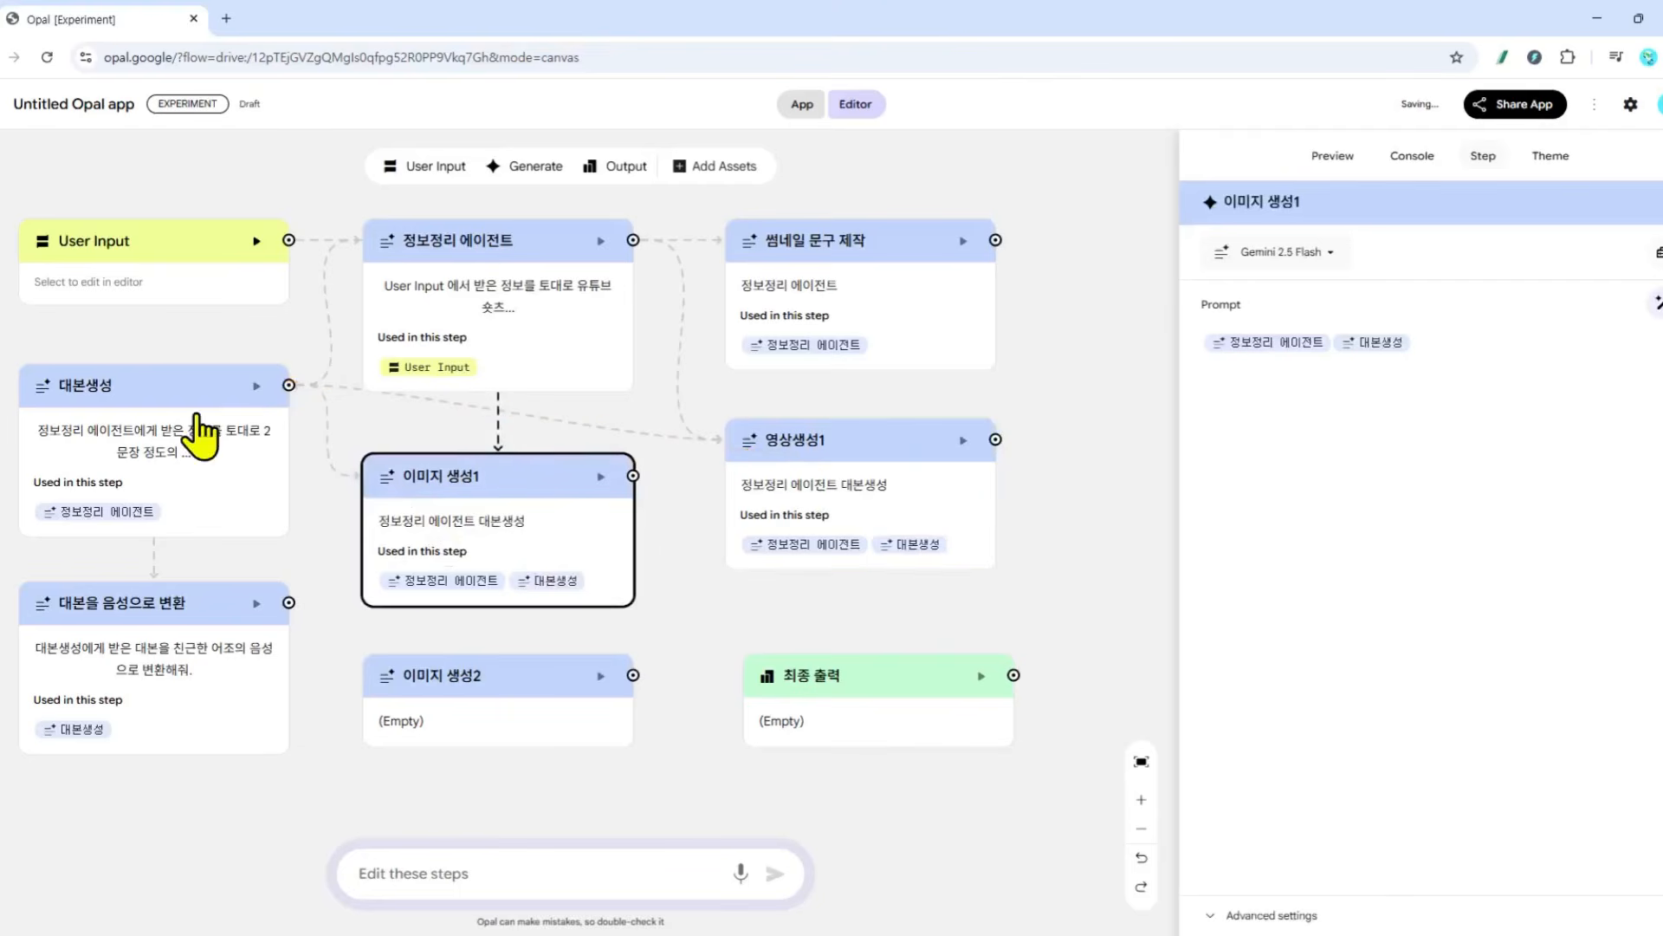
# Complete the 이미지 생성1 prompt around its two references: "정보정리 에이전트 에게 받은 정보를 토대로 대본생성 이 작성해준 첫번째 문장에 가장 잘 어울리는 이미지를 생성해줘."
pyautogui.click(96, 390)
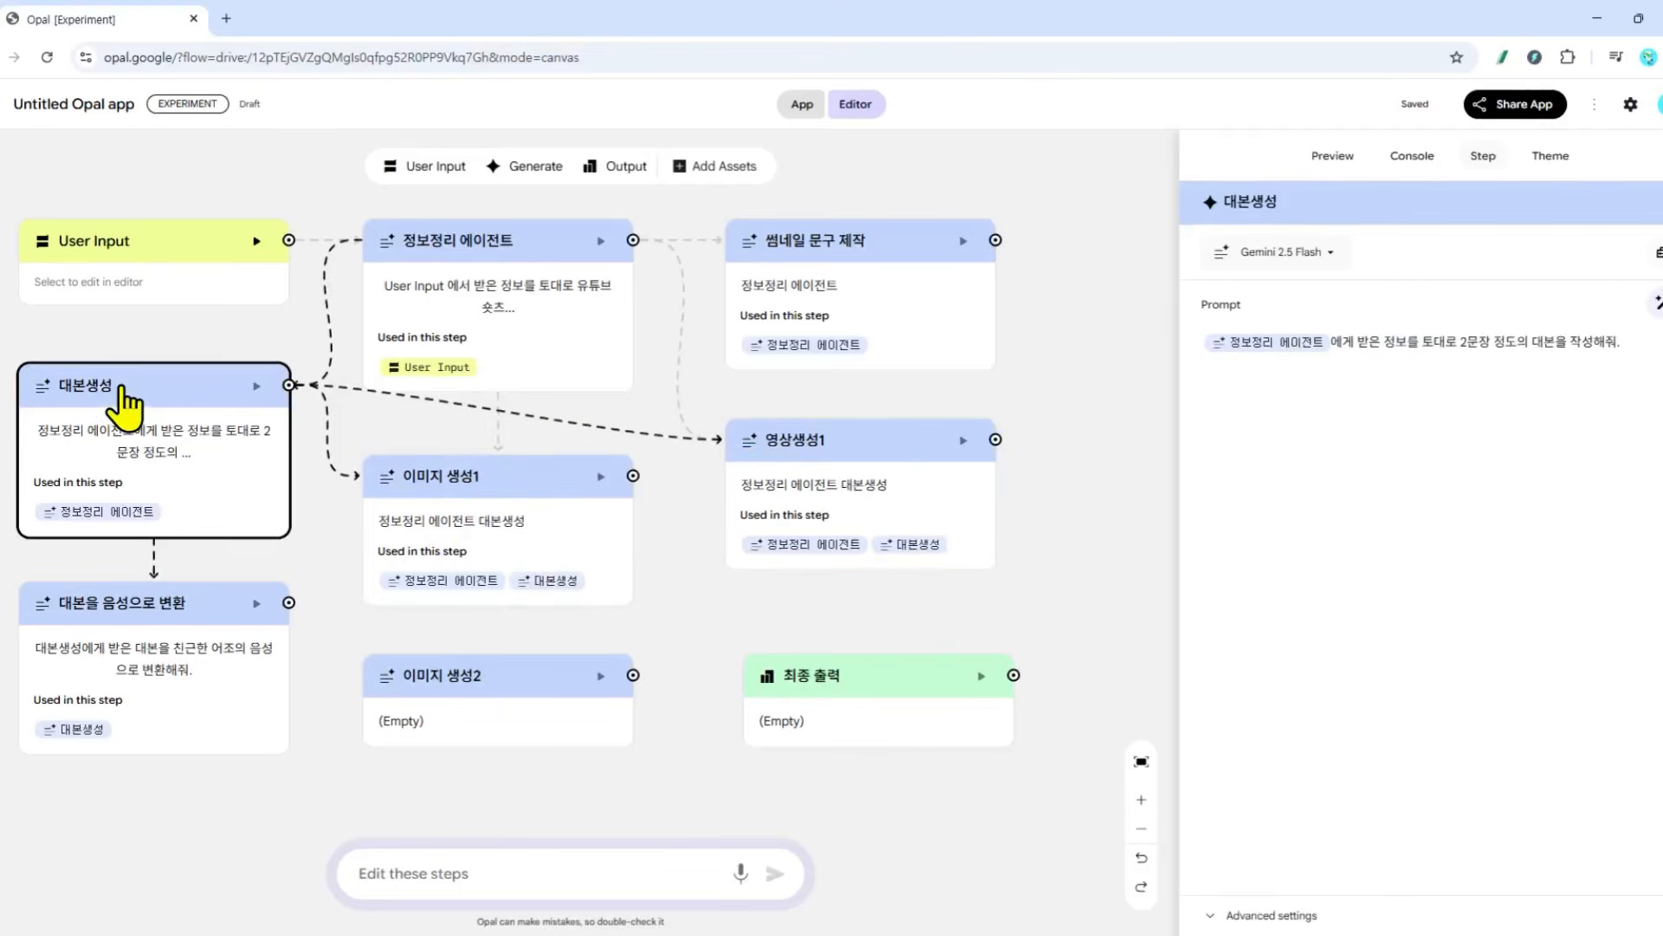
pyautogui.moveTo(1456, 347); pyautogui.dragTo(1566, 346)
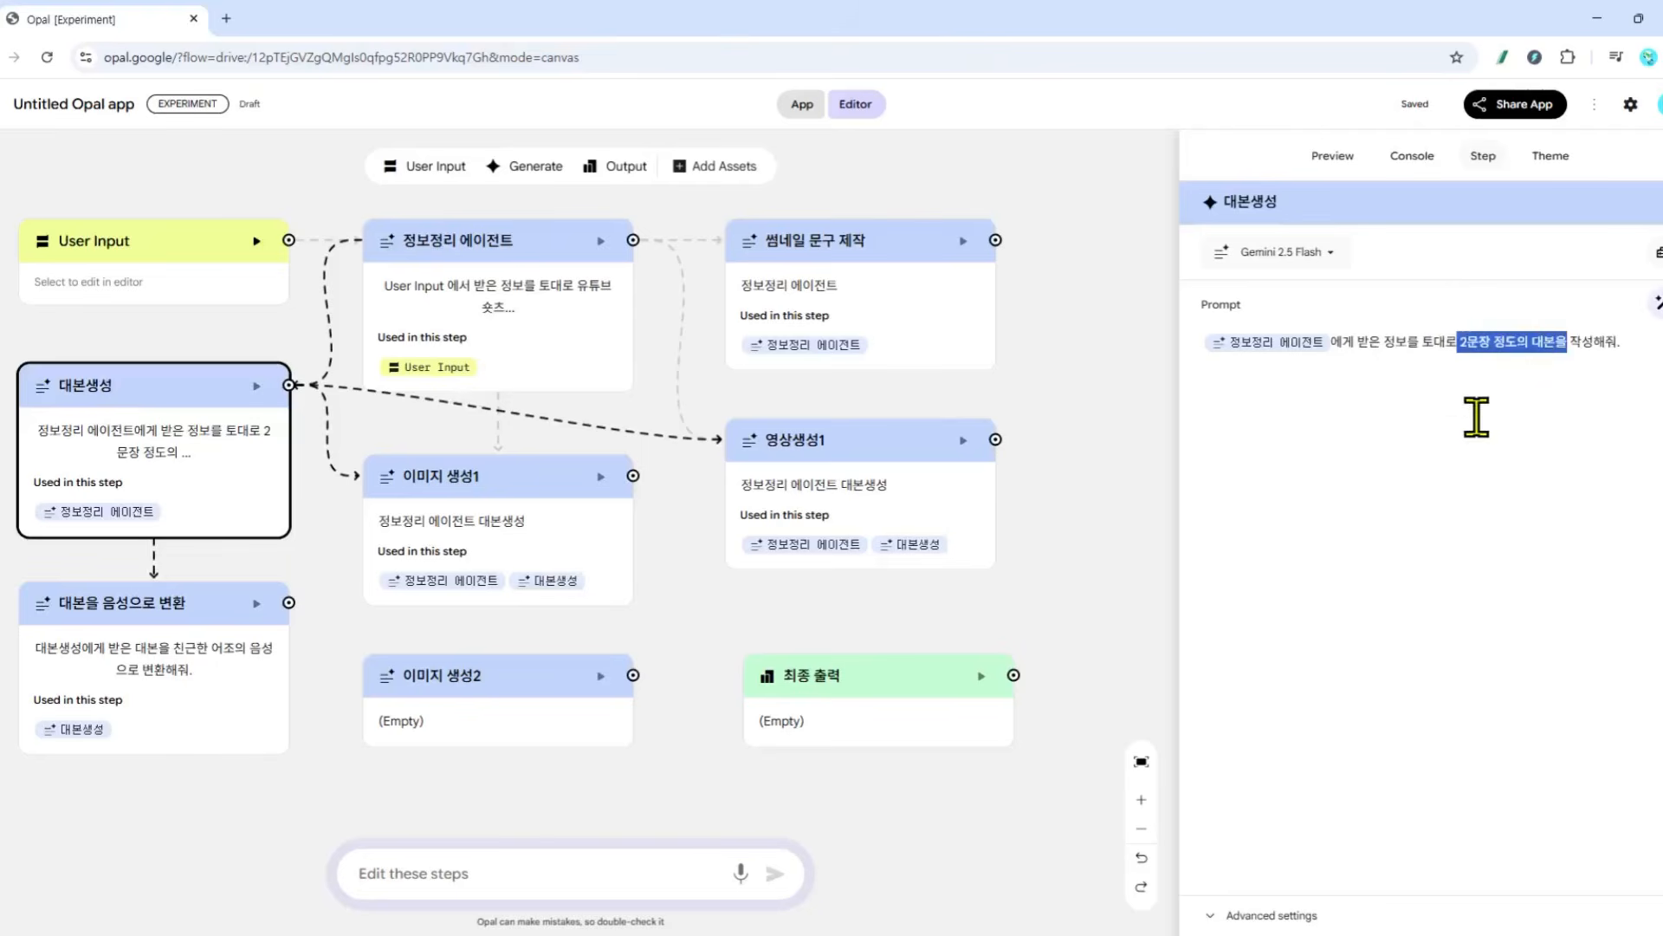
pyautogui.click(474, 475)
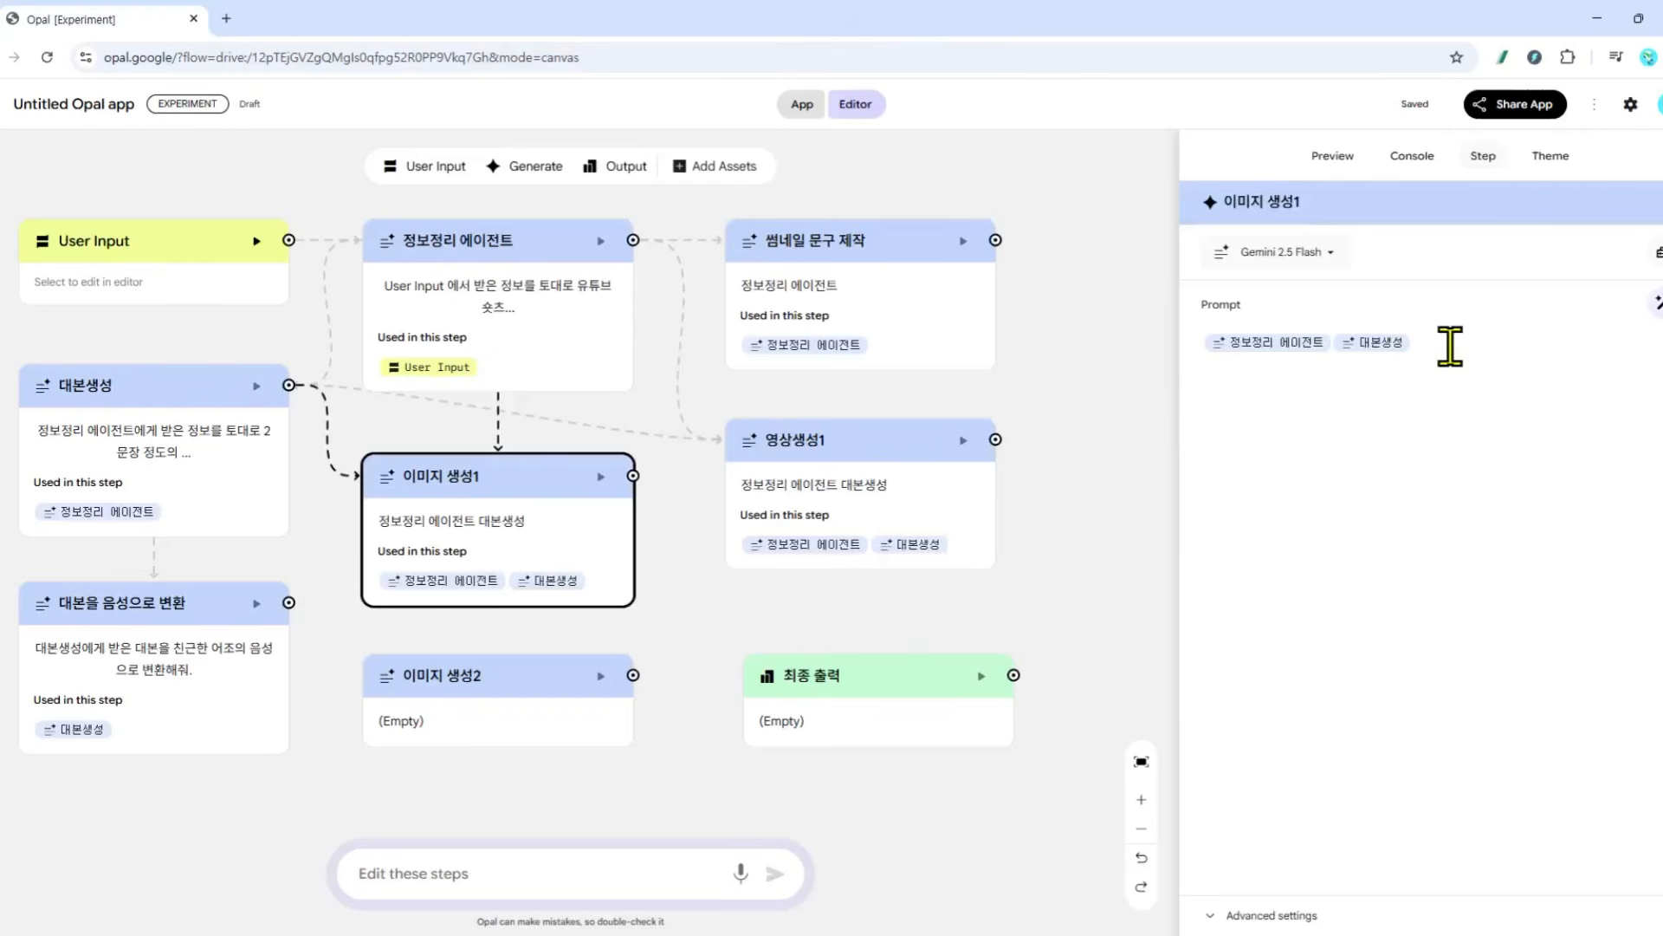
pyautogui.write('에게 받은 저 ')
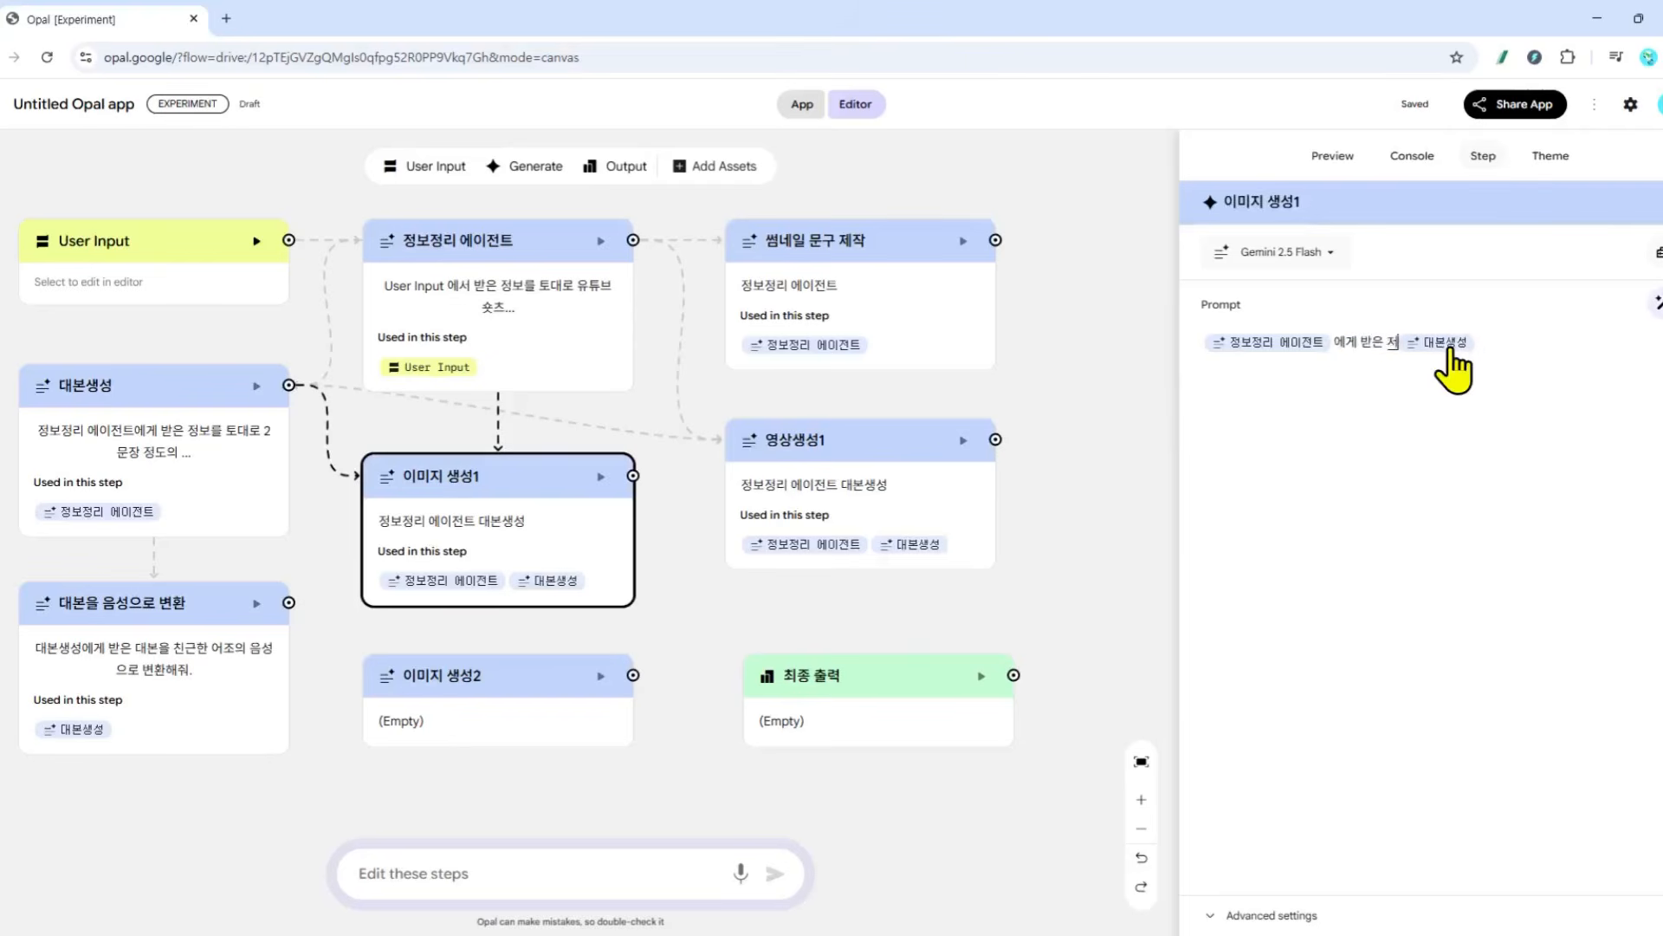
pyautogui.write('보를 토대로')
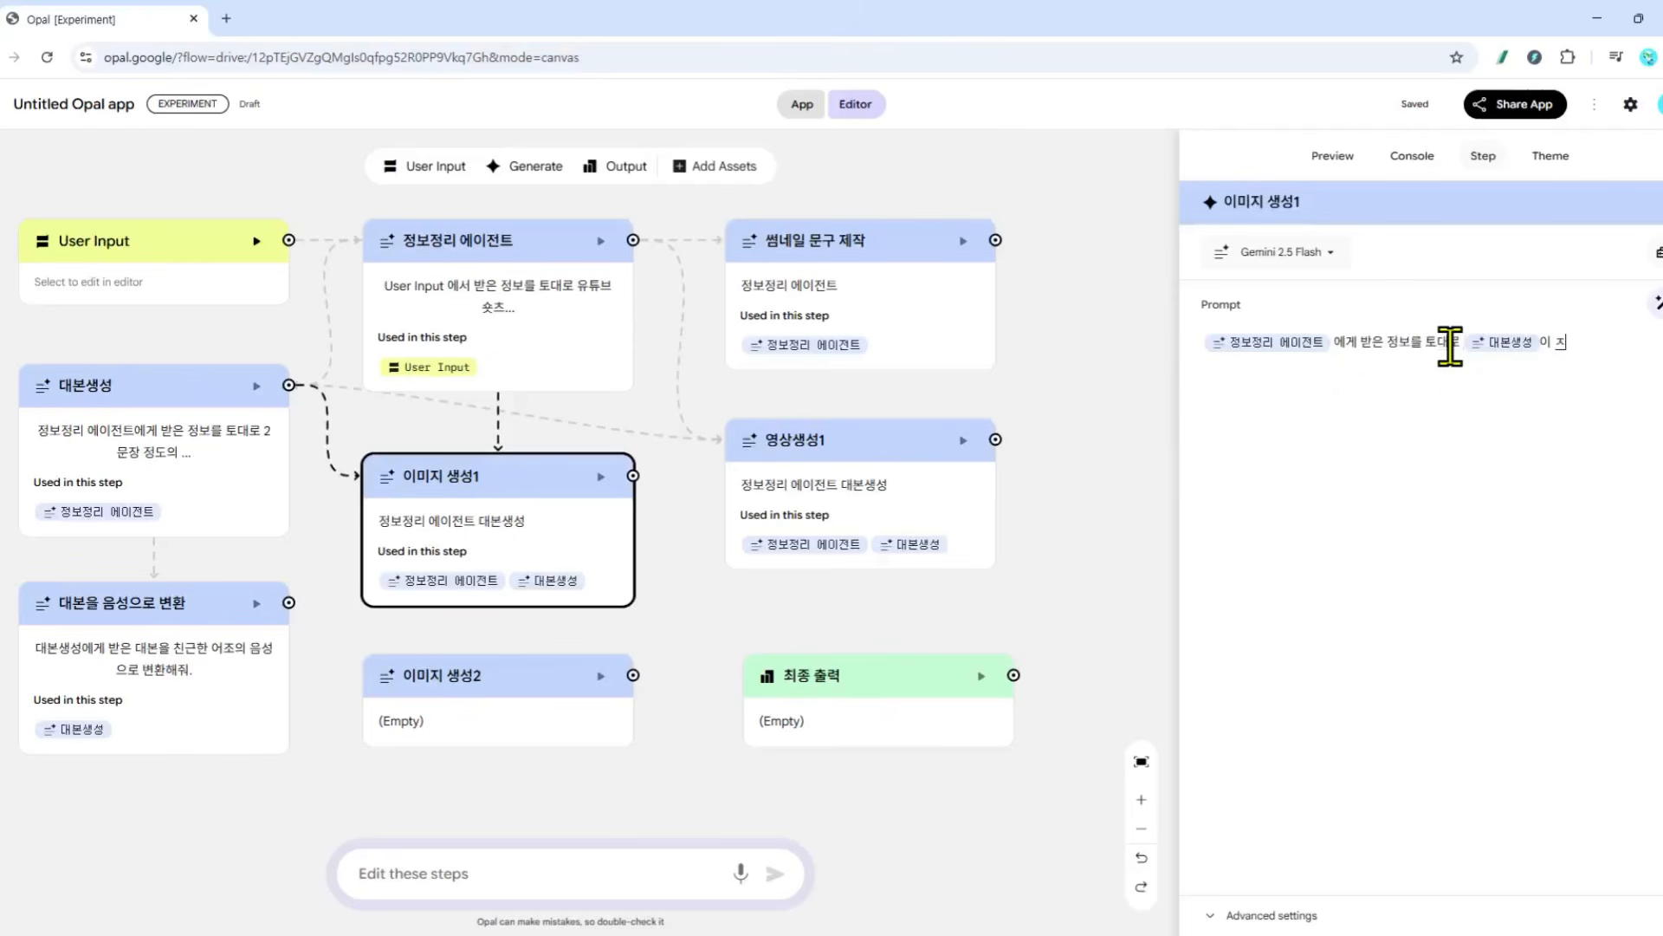
pyautogui.write('작성해준 첫번째 문장에 대한')
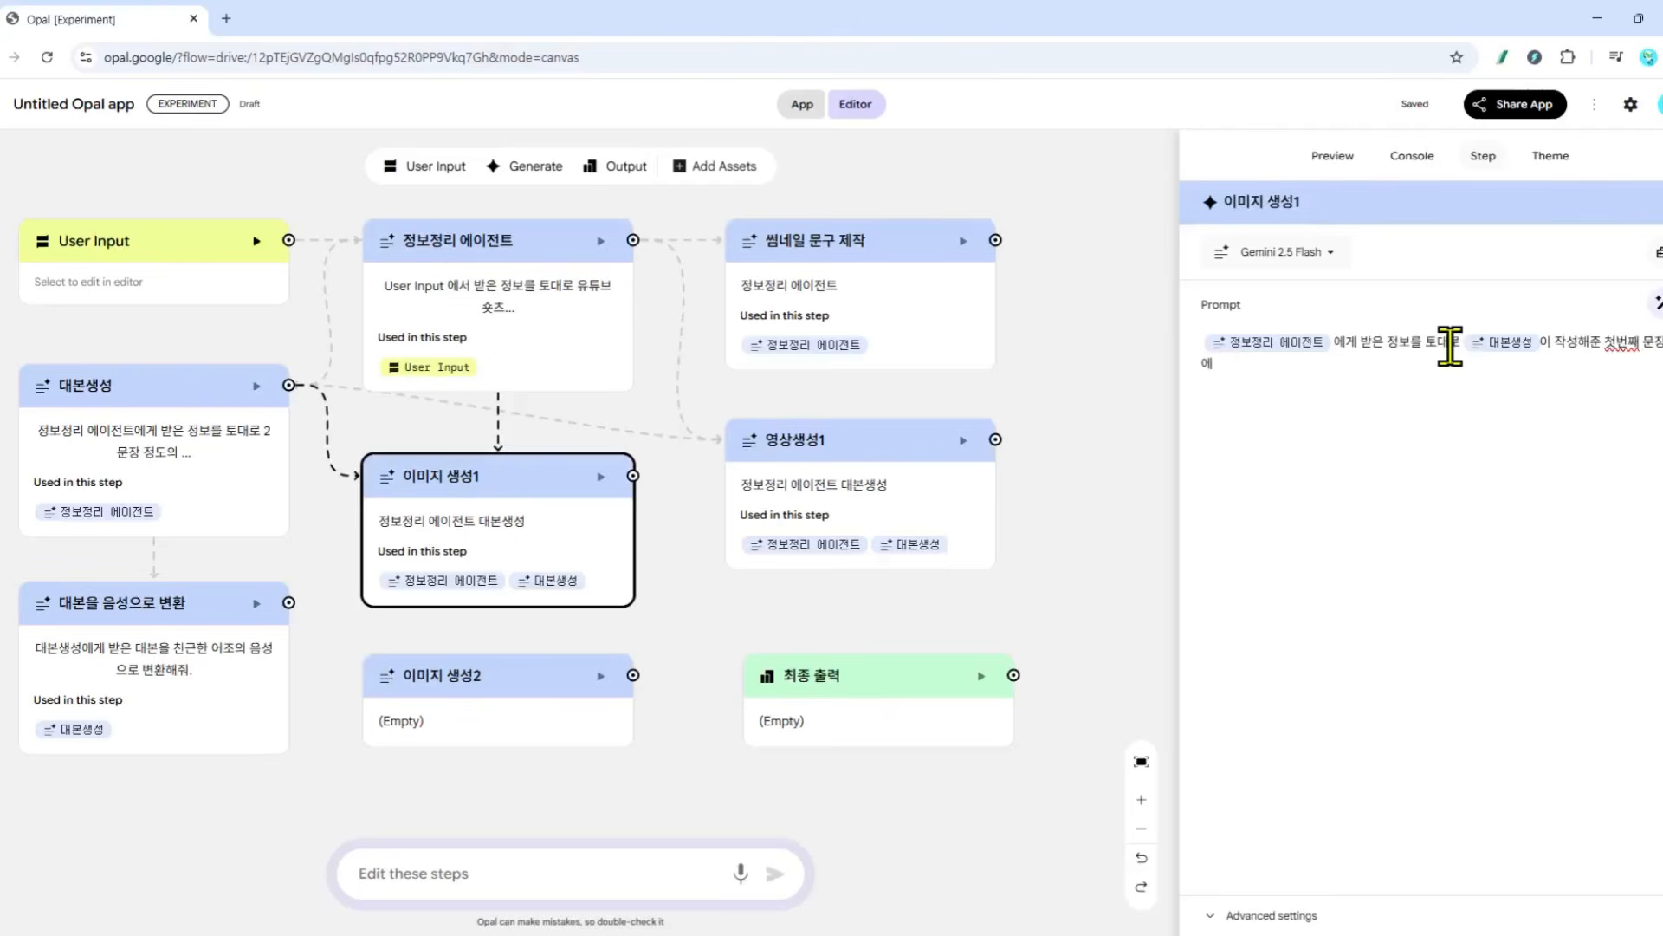
pyautogui.write('장 잘 어울리는 이미지를 생성해주')
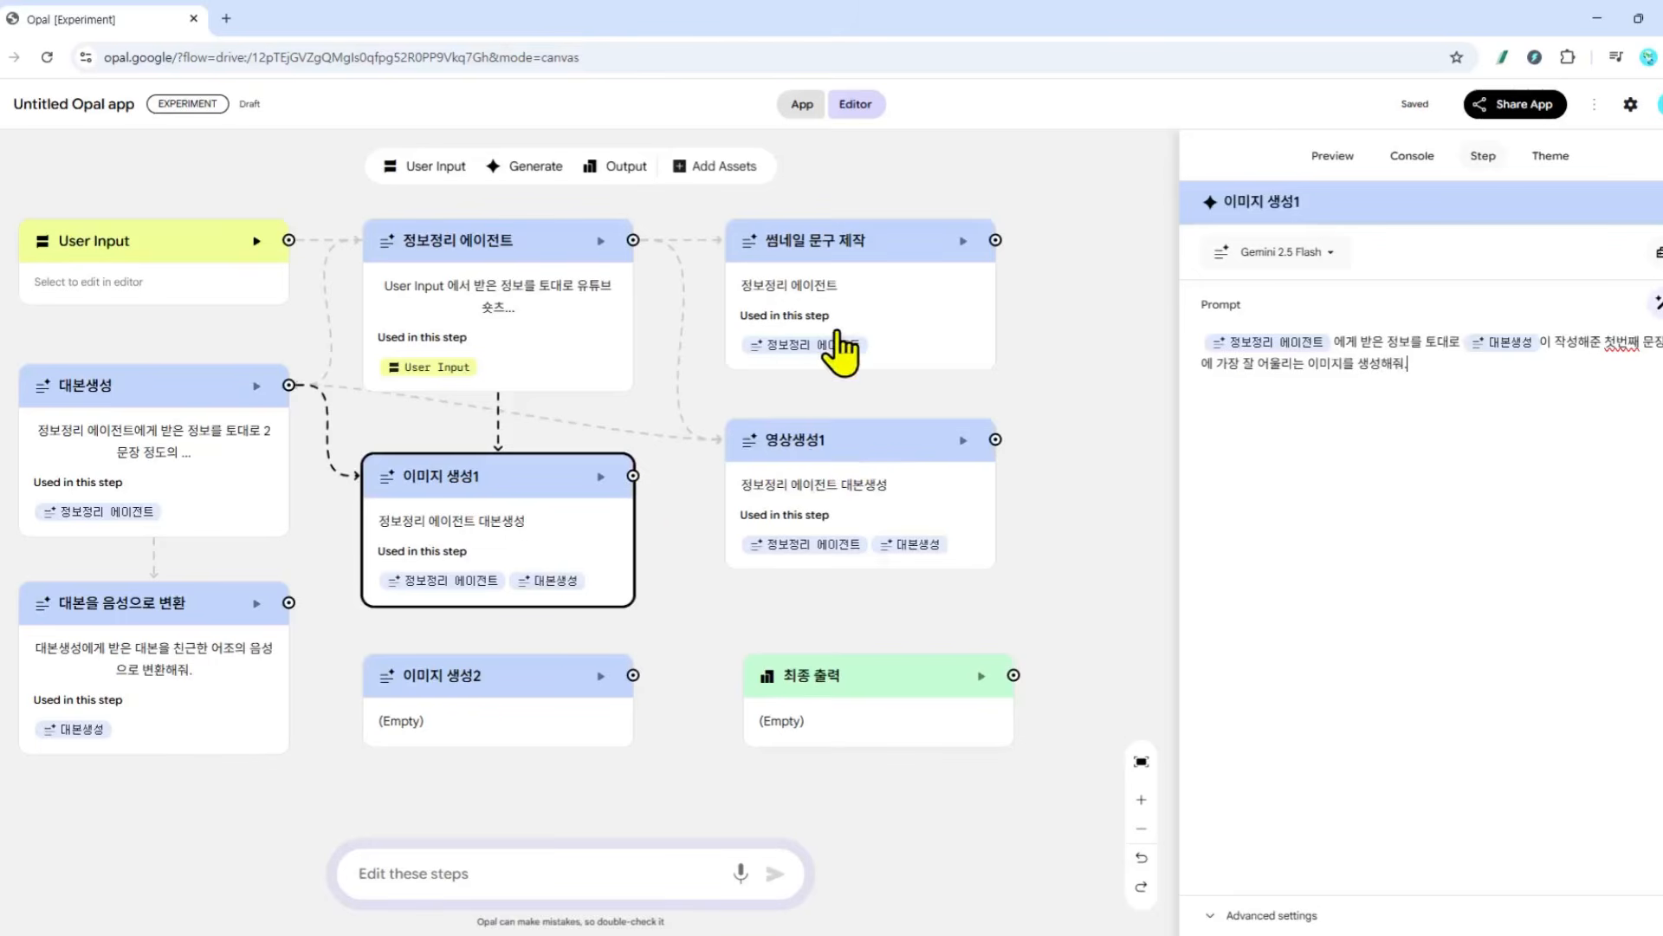
# Add a new Generate step below 이미지 생성1 and rename it 이미지 생성2
pyautogui.click(471, 717)
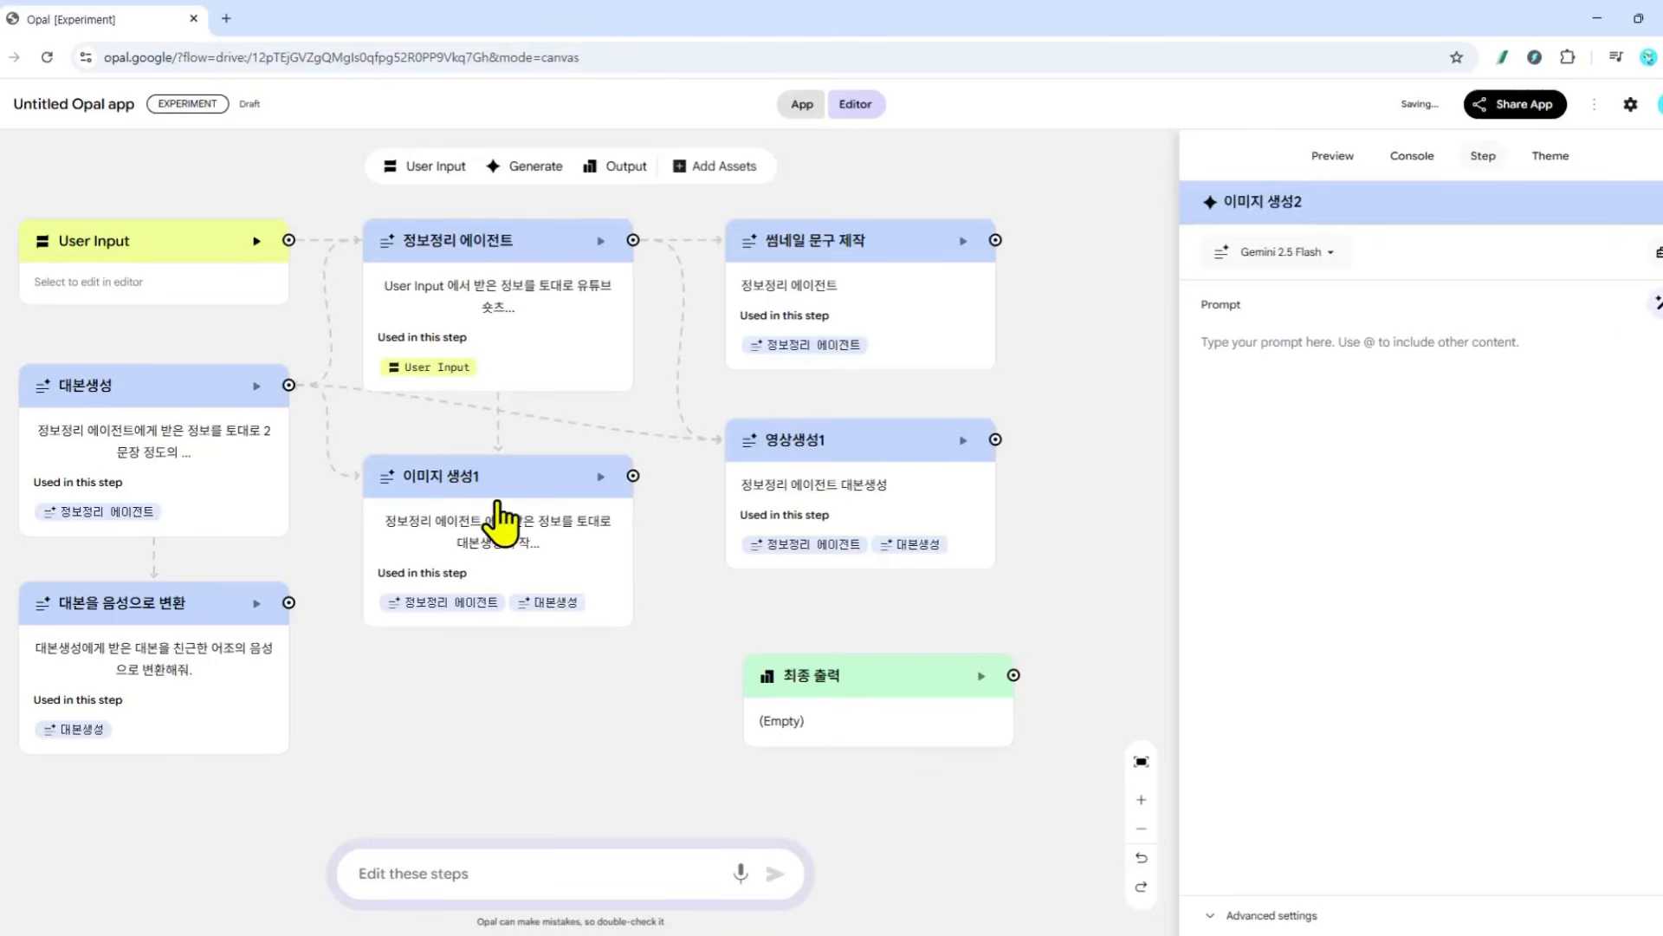
pyautogui.scroll(-2, 519, 606)
pyautogui.scroll(2, 493, 342)
pyautogui.click(528, 166)
pyautogui.moveTo(555, 524); pyautogui.dragTo(465, 738)
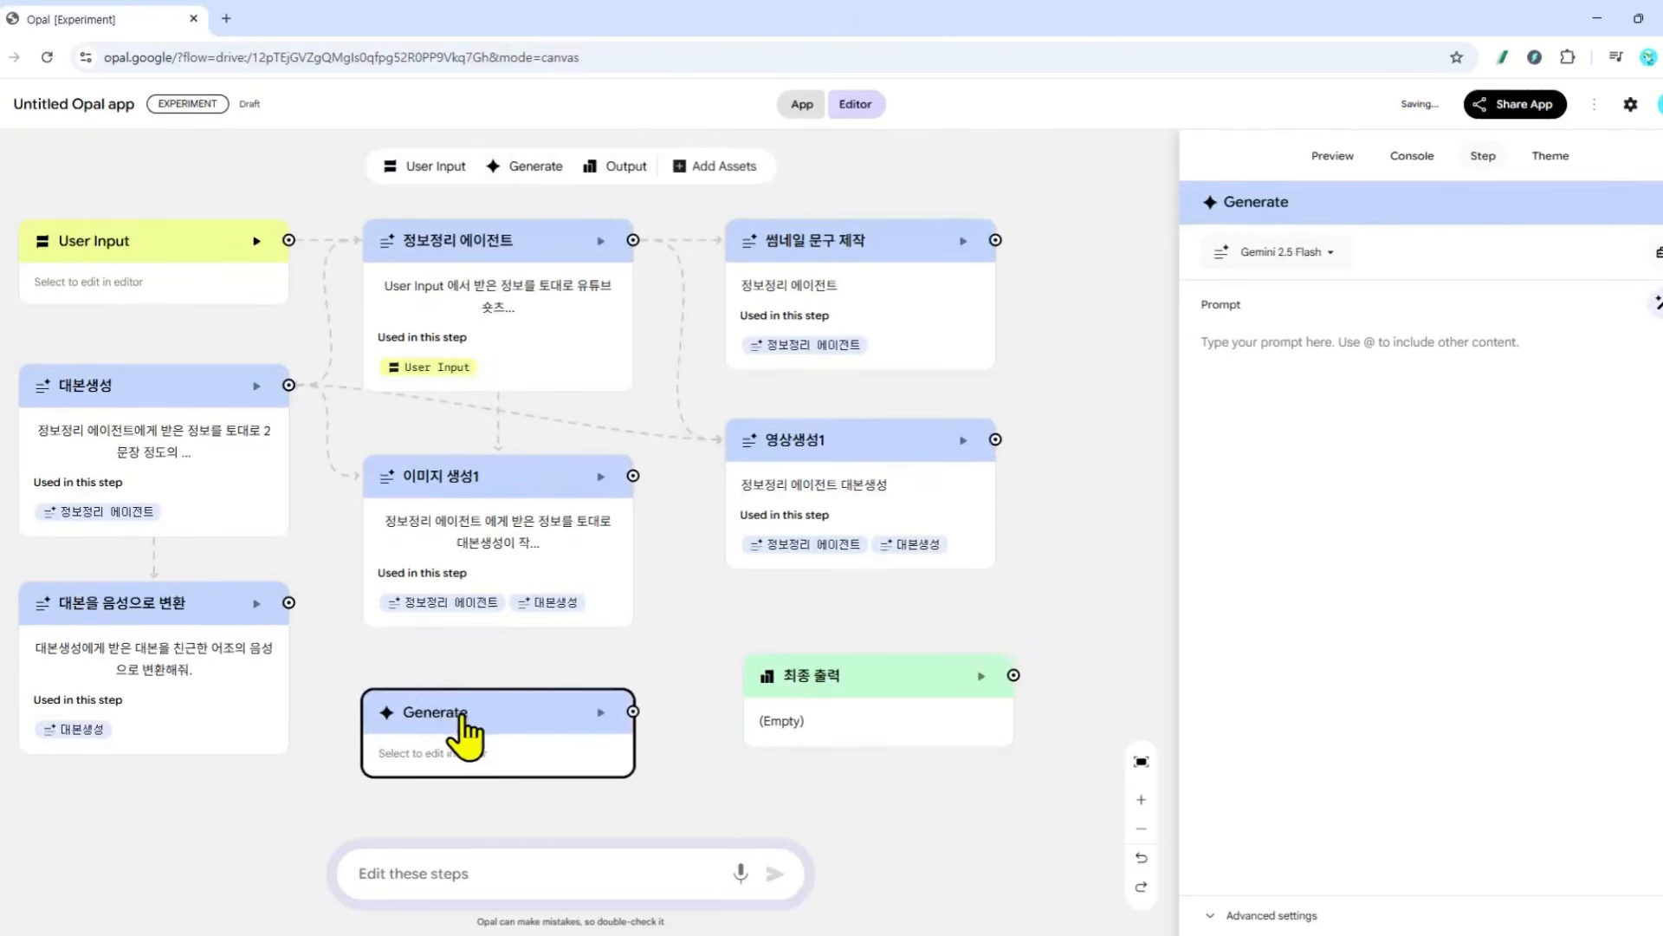
pyautogui.moveTo(1316, 214); pyautogui.dragTo(1142, 199)
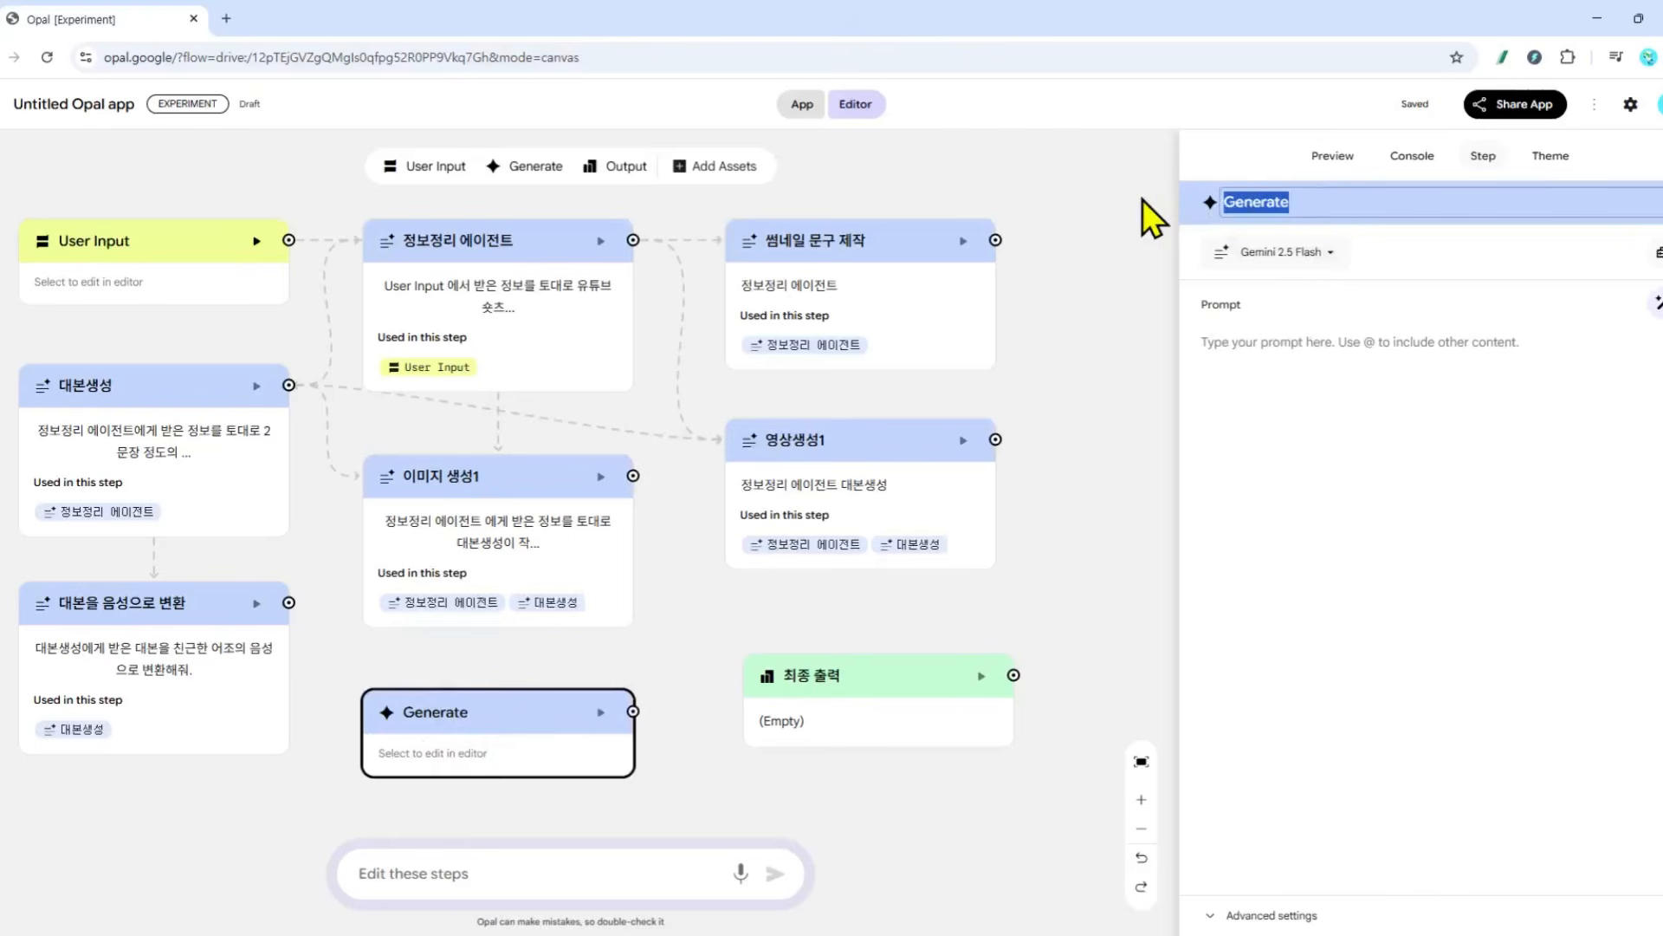
pyautogui.write('이밎')
pyautogui.write('지 생성2')
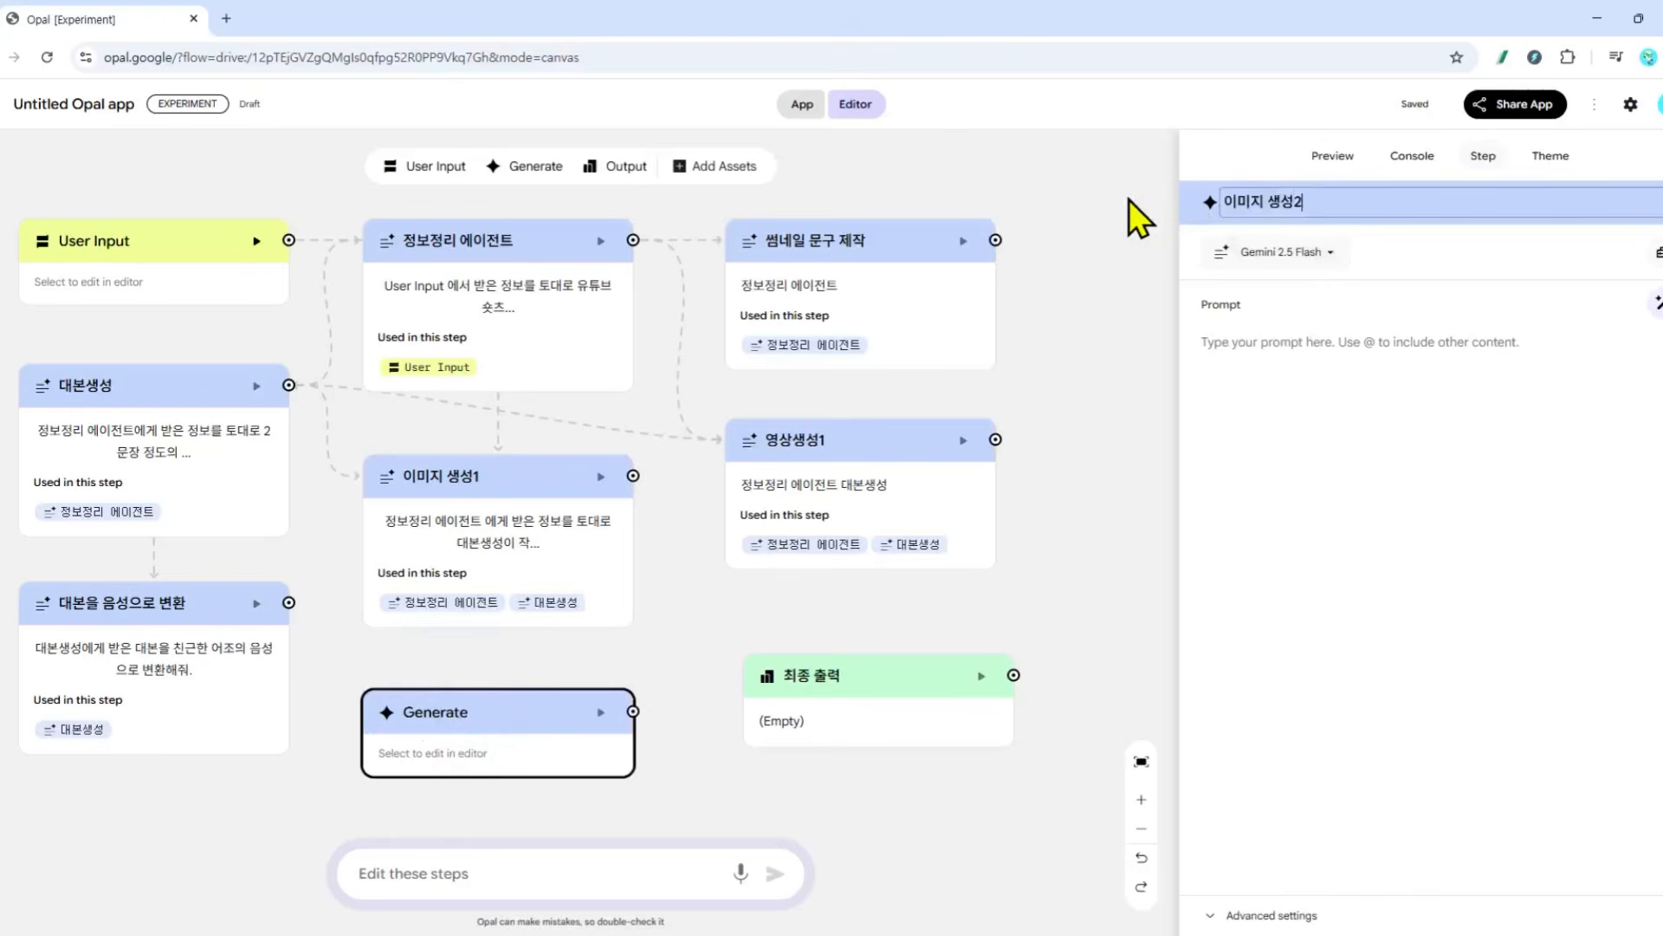
# Connect 이미지 생성1 to 이미지 생성2 and continue its prompt after the reference: "의 이미지를 분석하여 일관성을 유지하고,"
pyautogui.moveTo(633, 476); pyautogui.dragTo(532, 746)
pyautogui.moveTo(633, 475); pyautogui.dragTo(495, 738)
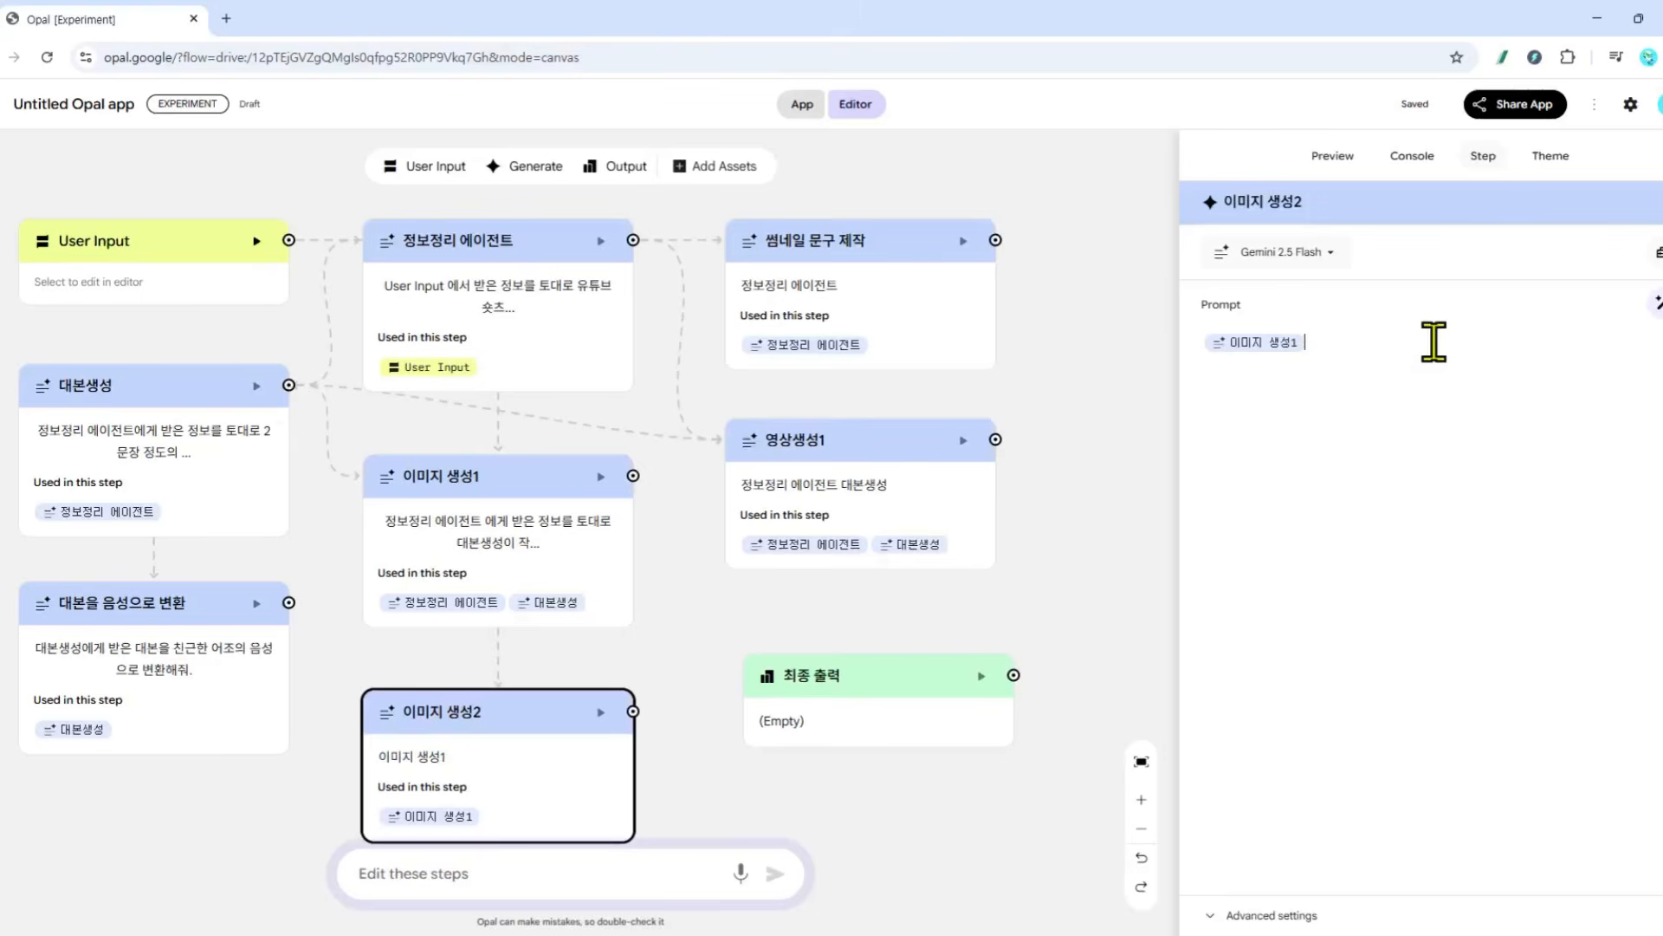
pyautogui.write('의 이미지를 분석하여 일관성')
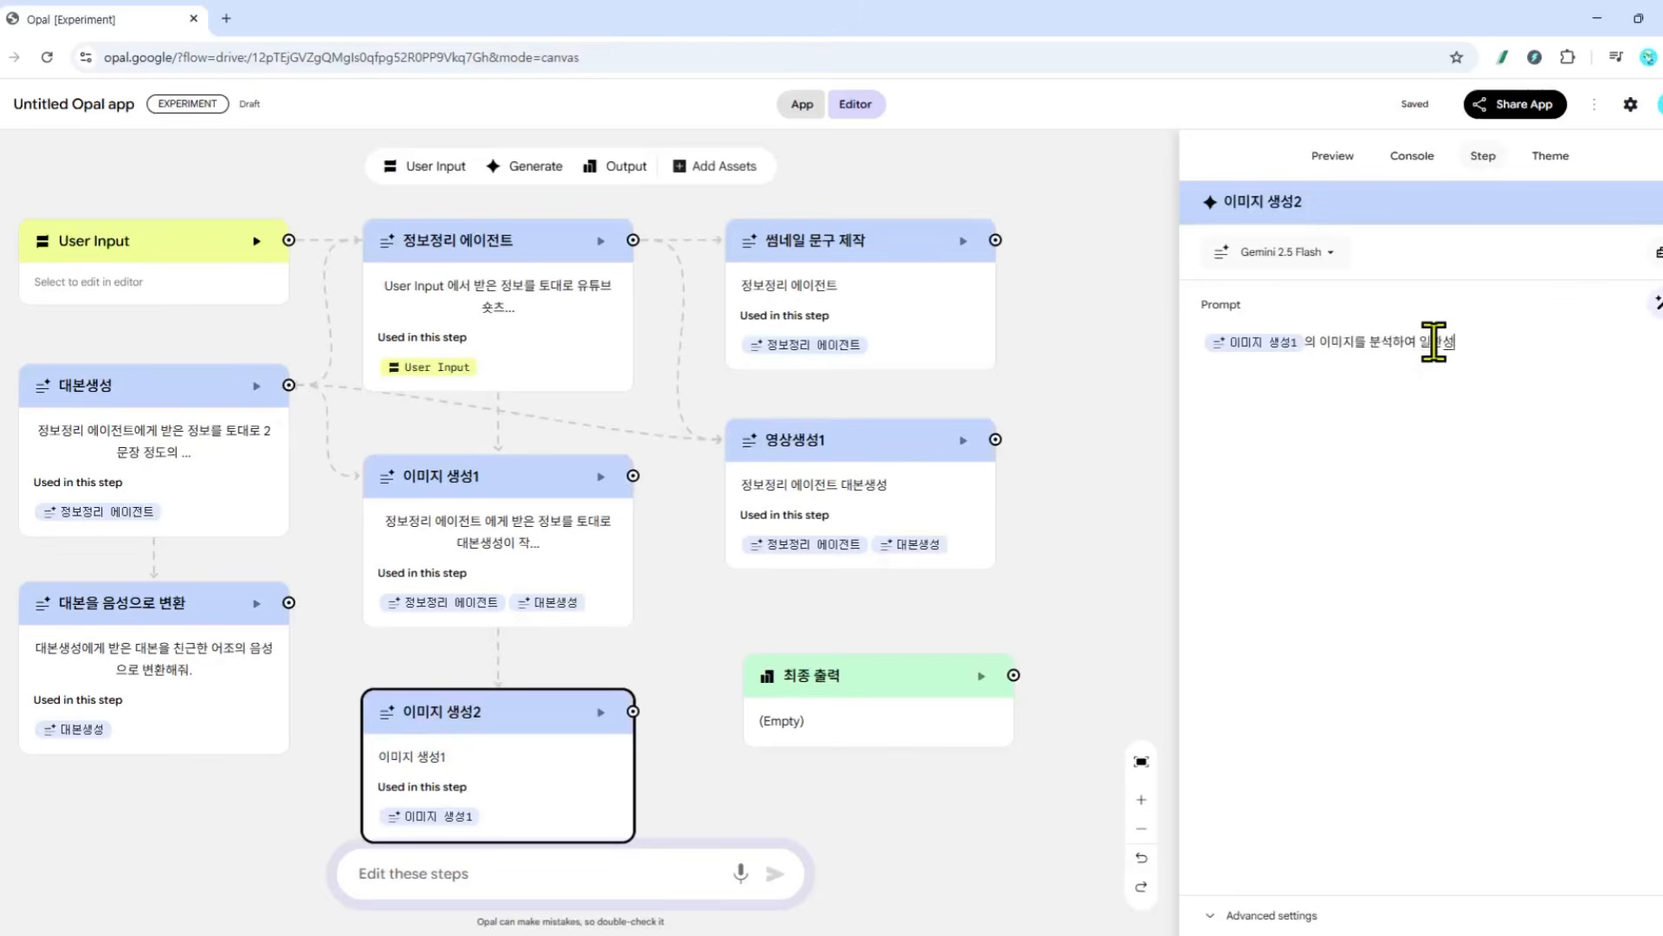
pyautogui.write('을 유지하고,')
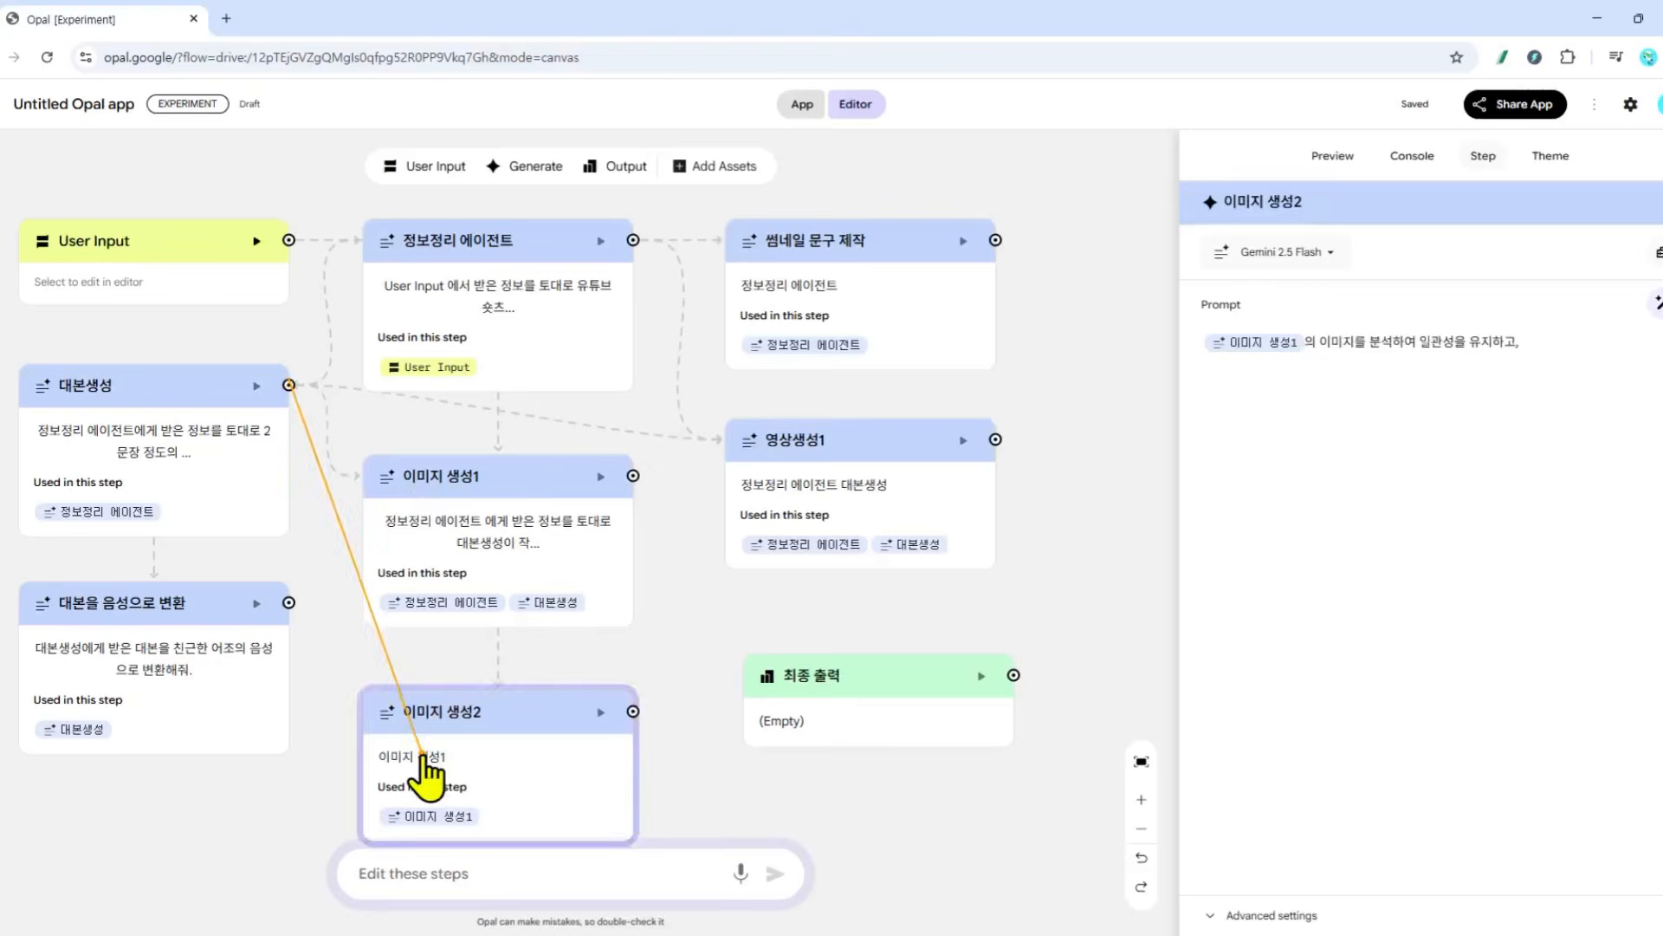
# Connect 대본생성 to 이미지 생성2 and finish its prompt after the new reference: "이 작성해준 ... 번째 문장에 가장 잘 어울리는 이미지를 작성해줘."
pyautogui.click(430, 779)
pyautogui.moveTo(289, 387); pyautogui.dragTo(435, 774)
pyautogui.click(1646, 341)
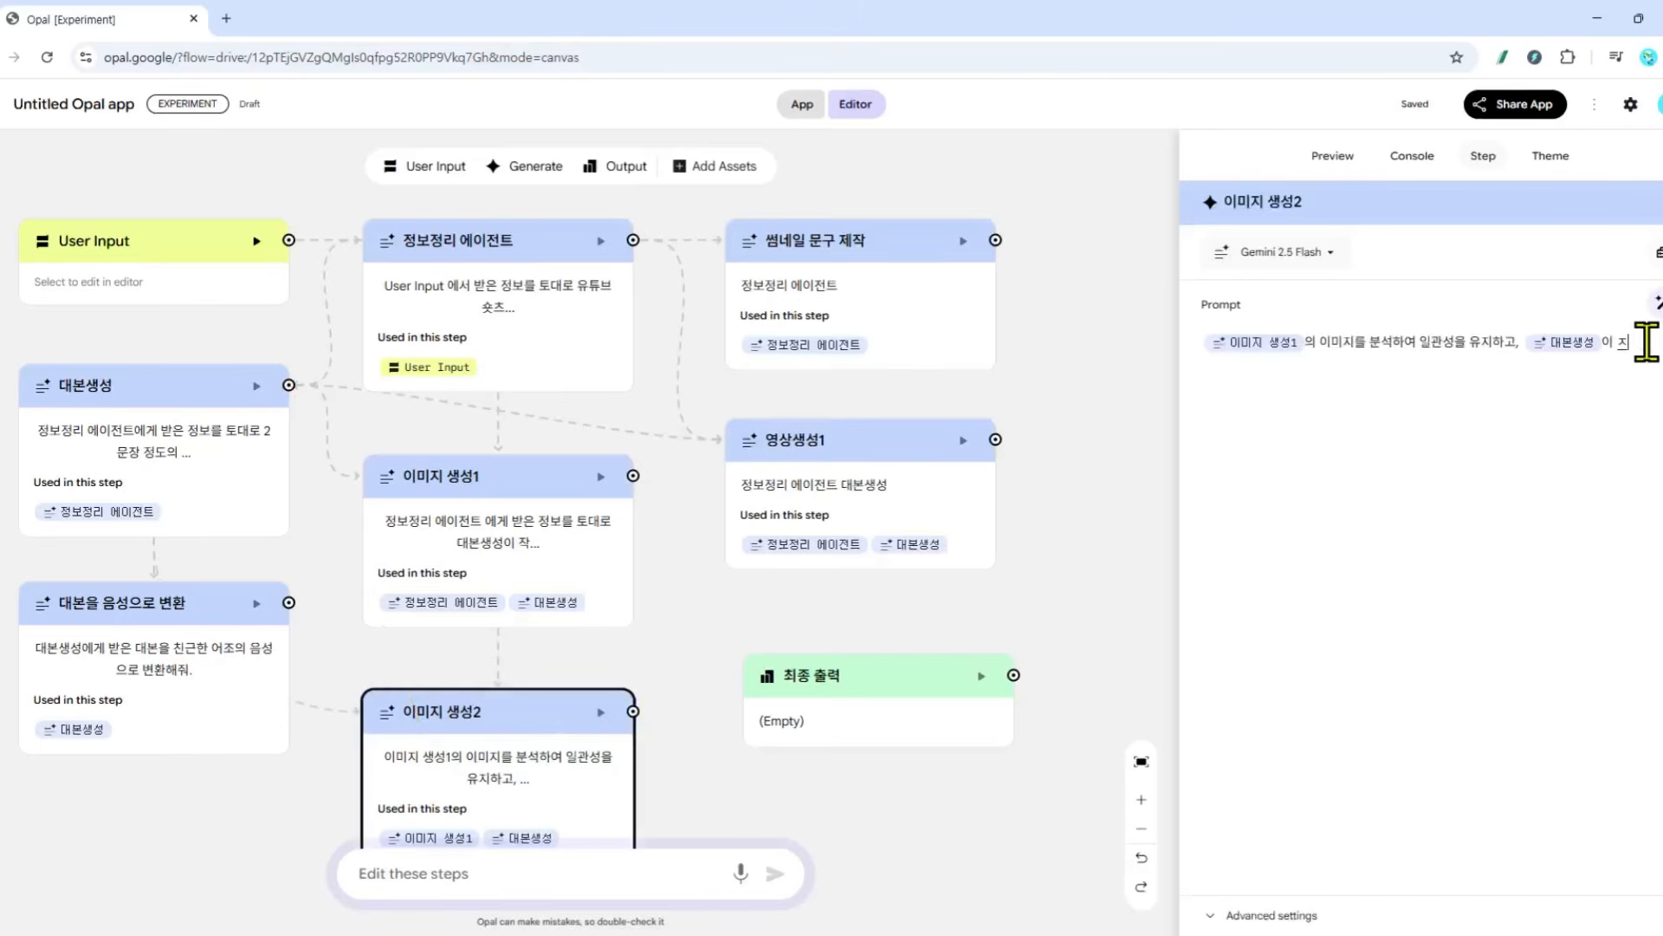
pyautogui.write('번ㅉ 문장에 가장 잘')
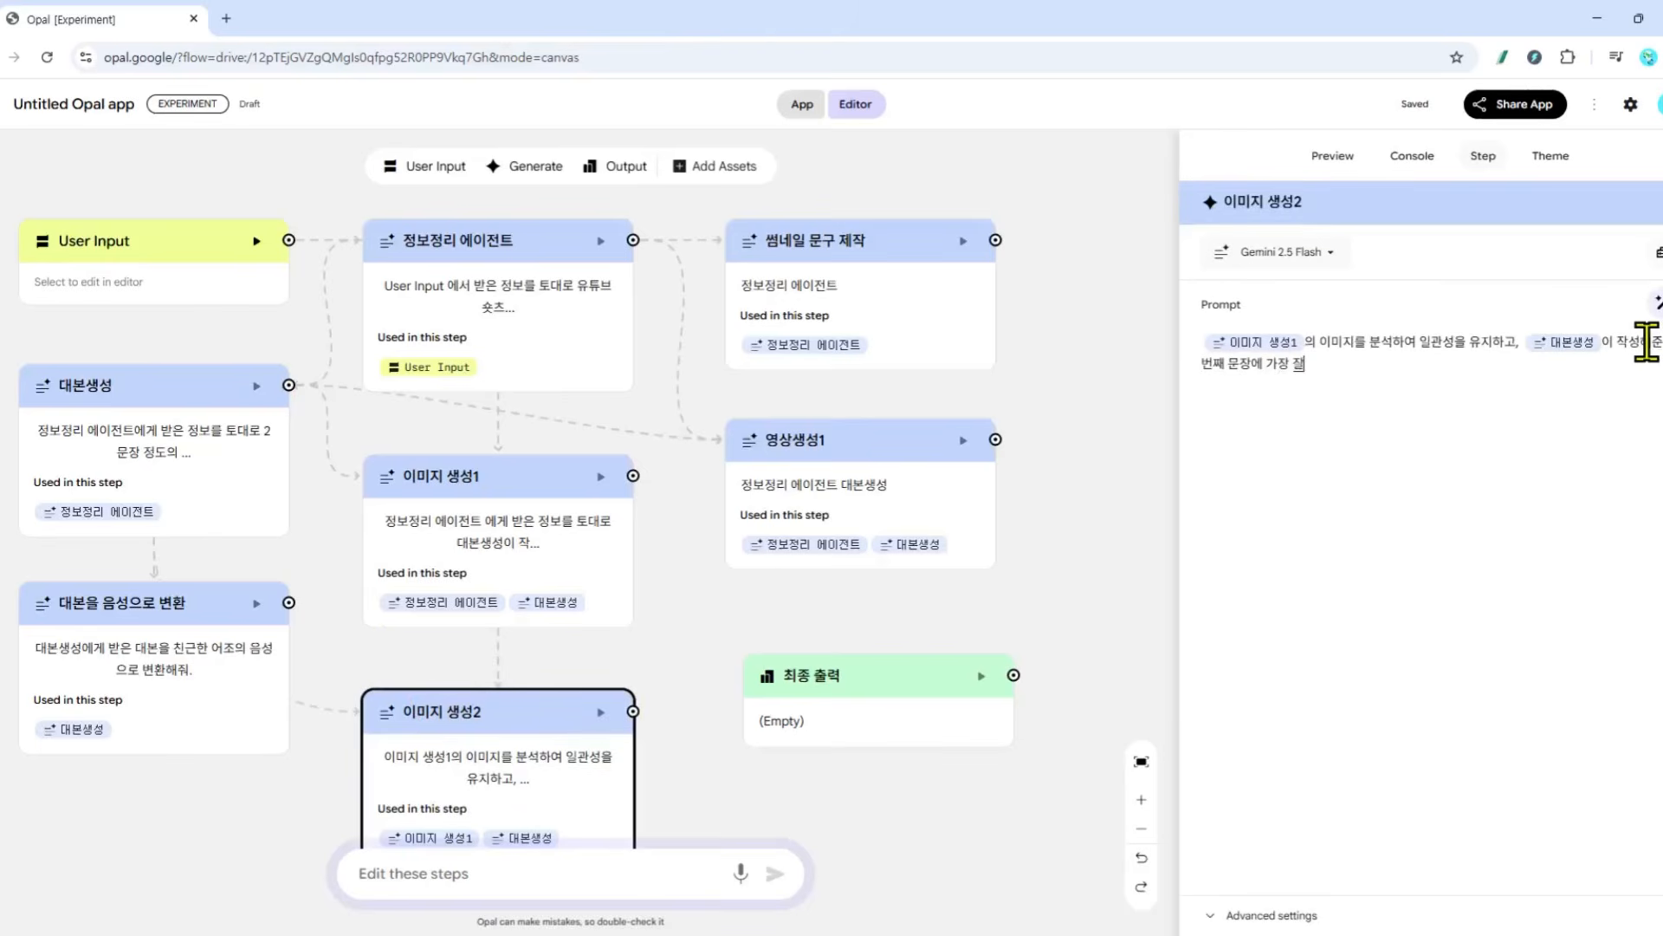
pyautogui.write(' 어울린는 이미지를 작성해줘.')
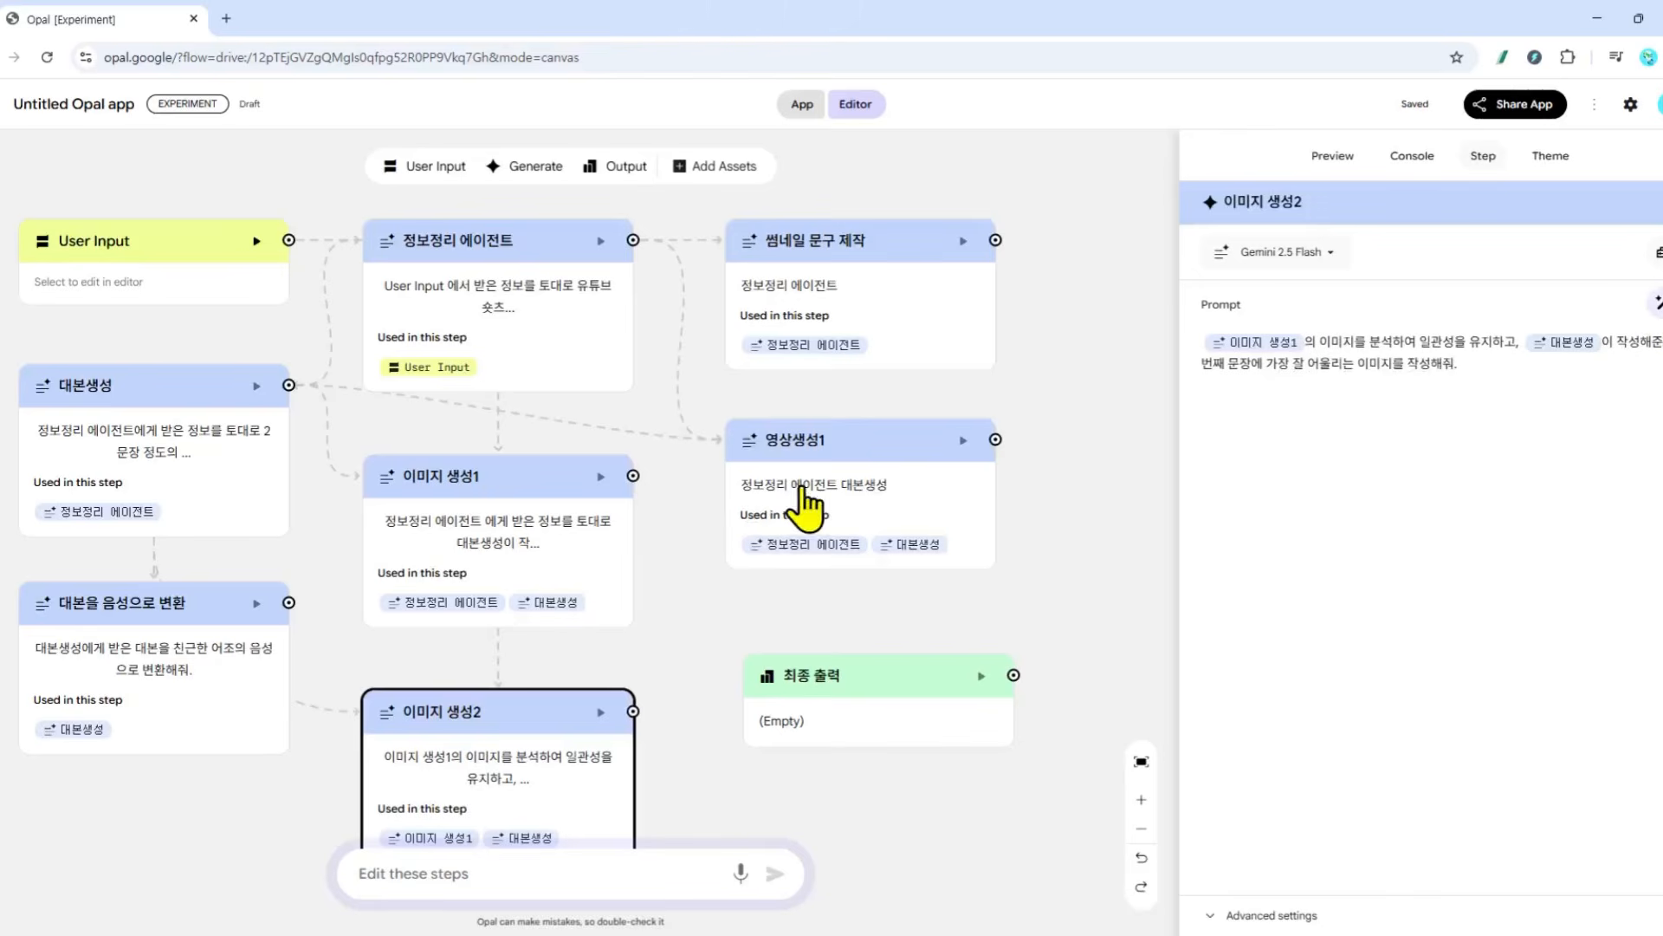
# In the 영상생성1 prompt, add "가 전달해준 정보를 참고하고," after the 정보정리 에이전트 reference and remove the 대본생성 reference
pyautogui.click(1443, 349)
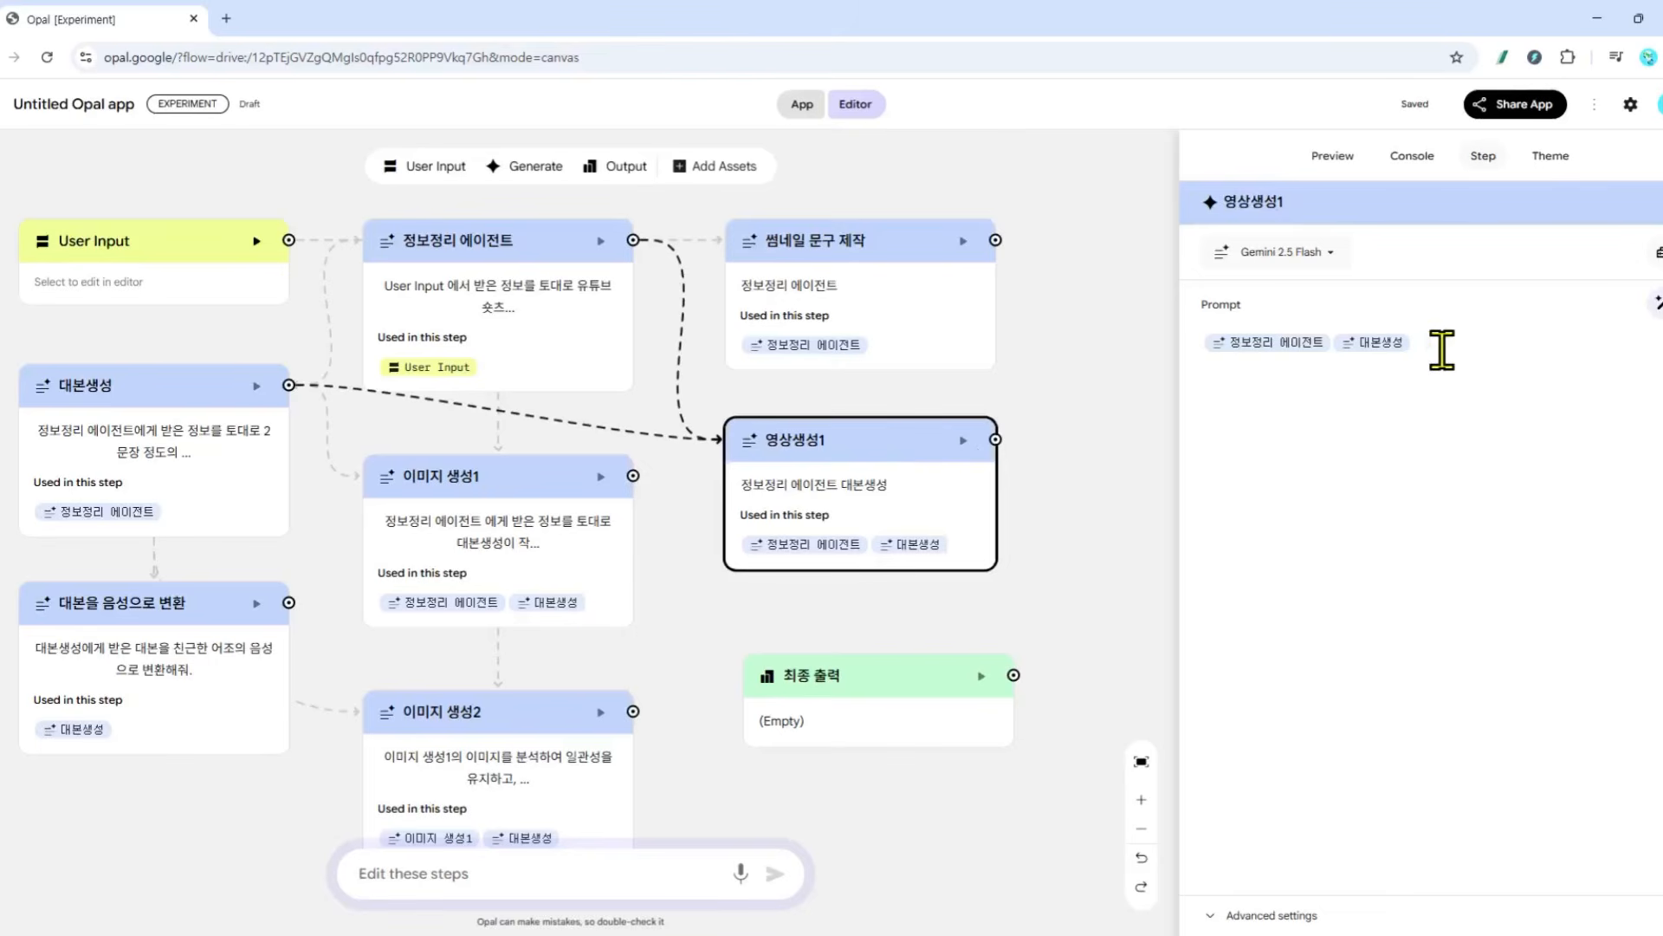
pyautogui.write('가 전달했 ')
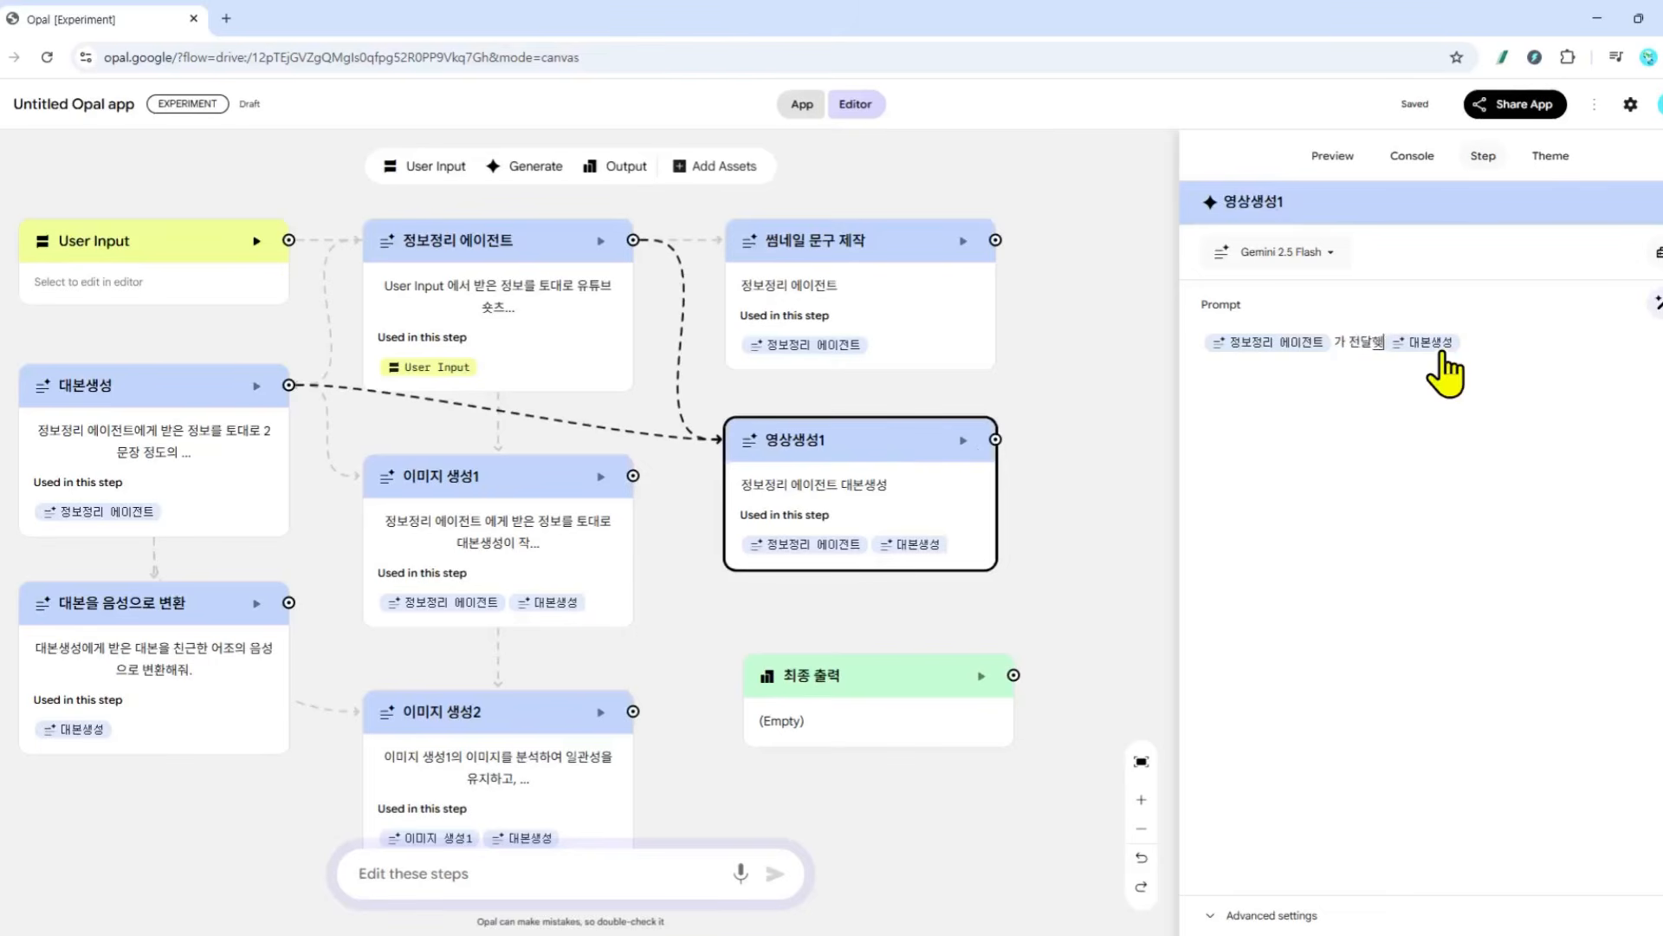
pyautogui.write('준 정보를 참고하고,')
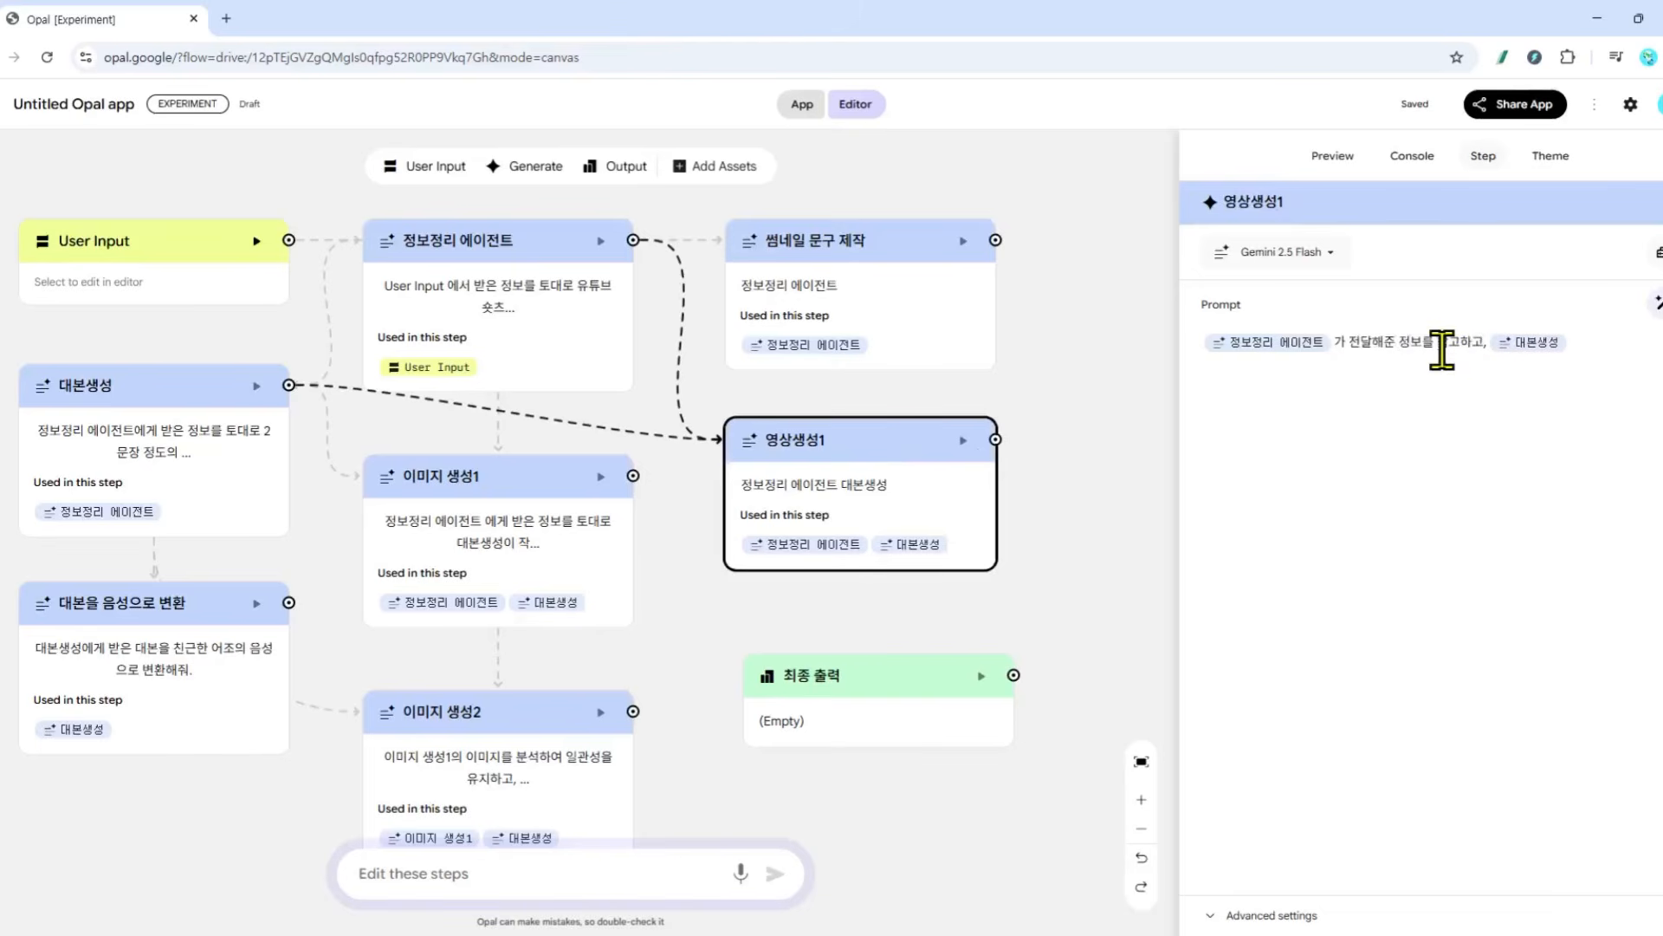
pyautogui.click(1597, 342)
pyautogui.press('BackSpace')
# Connect 이미지 생성1 to 영상생성1 and finish its prompt after the new reference: "의 이미지를 토대로 가장 적합한 영상을 생성해줘."
pyautogui.moveTo(635, 477); pyautogui.dragTo(824, 473)
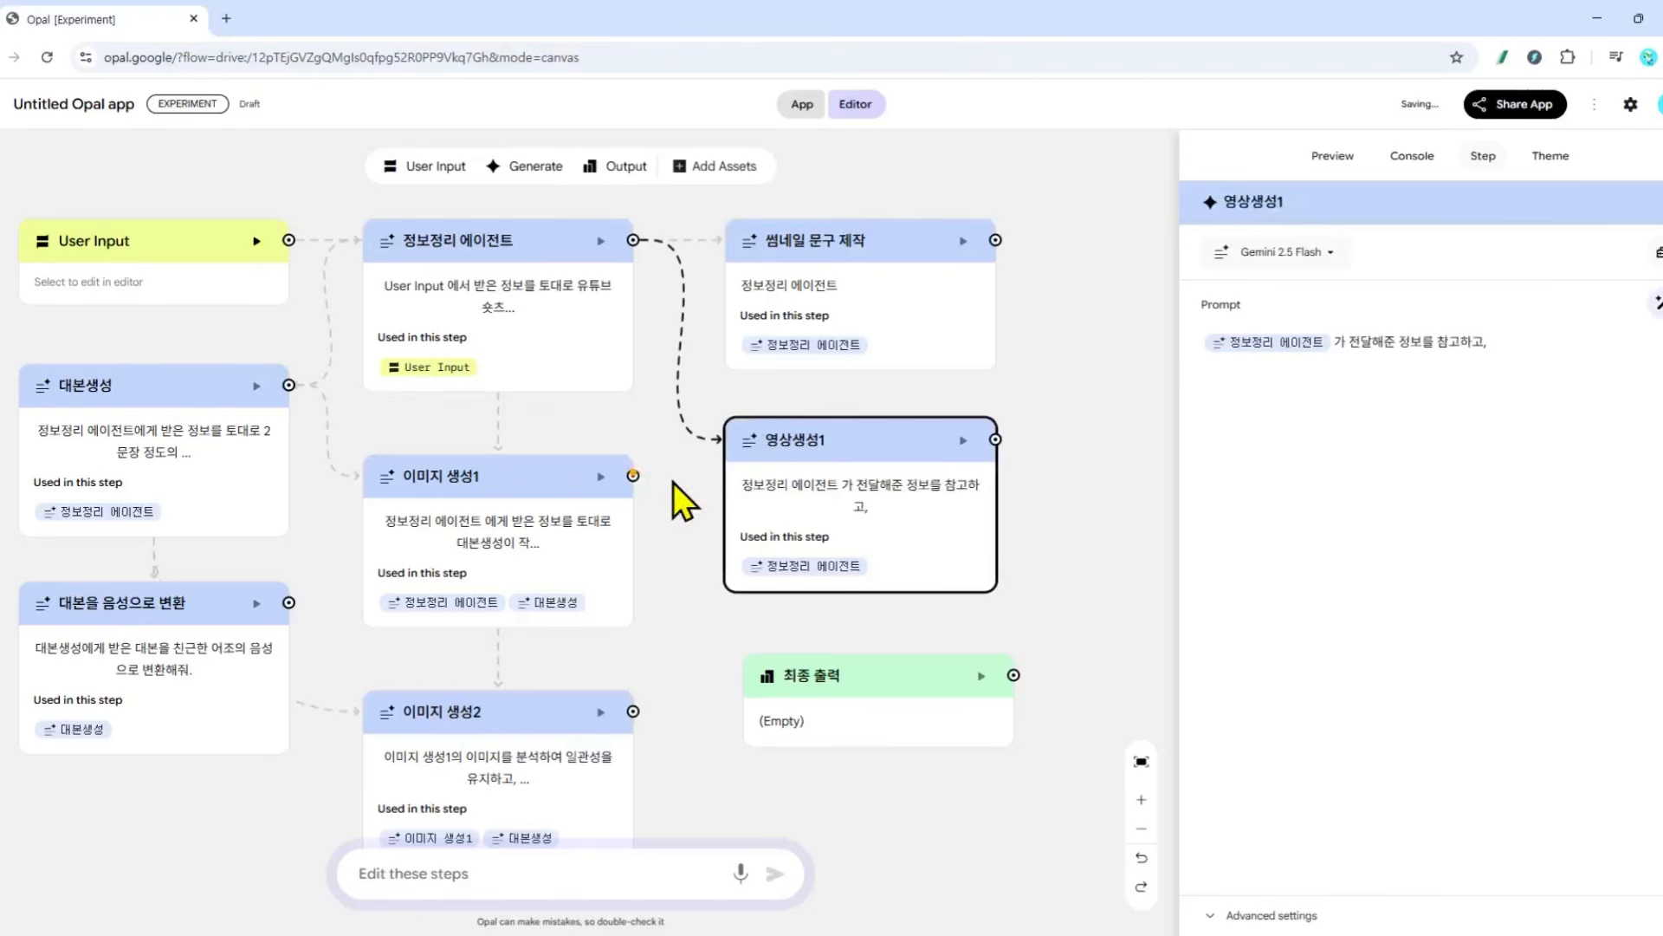
pyautogui.moveTo(634, 475); pyautogui.dragTo(860, 486)
pyautogui.click(1628, 344)
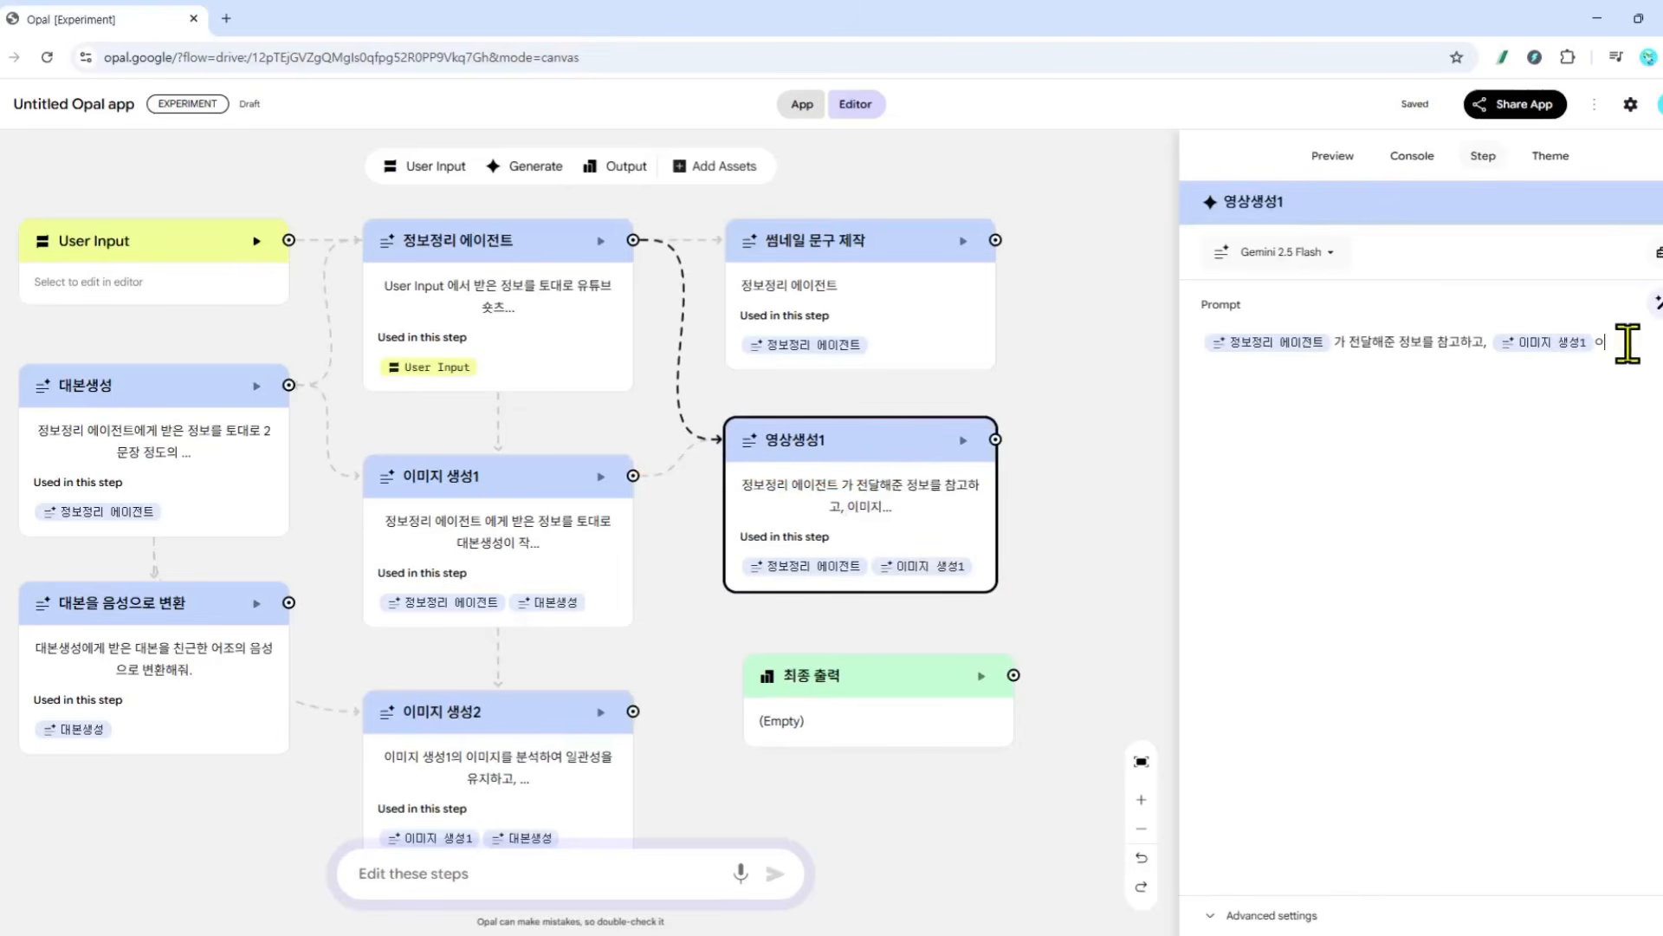
pyautogui.write('이미지를')
pyautogui.write(' 토대로')
pyautogui.write(' 가장 적합')
pyautogui.write('한 영상이')
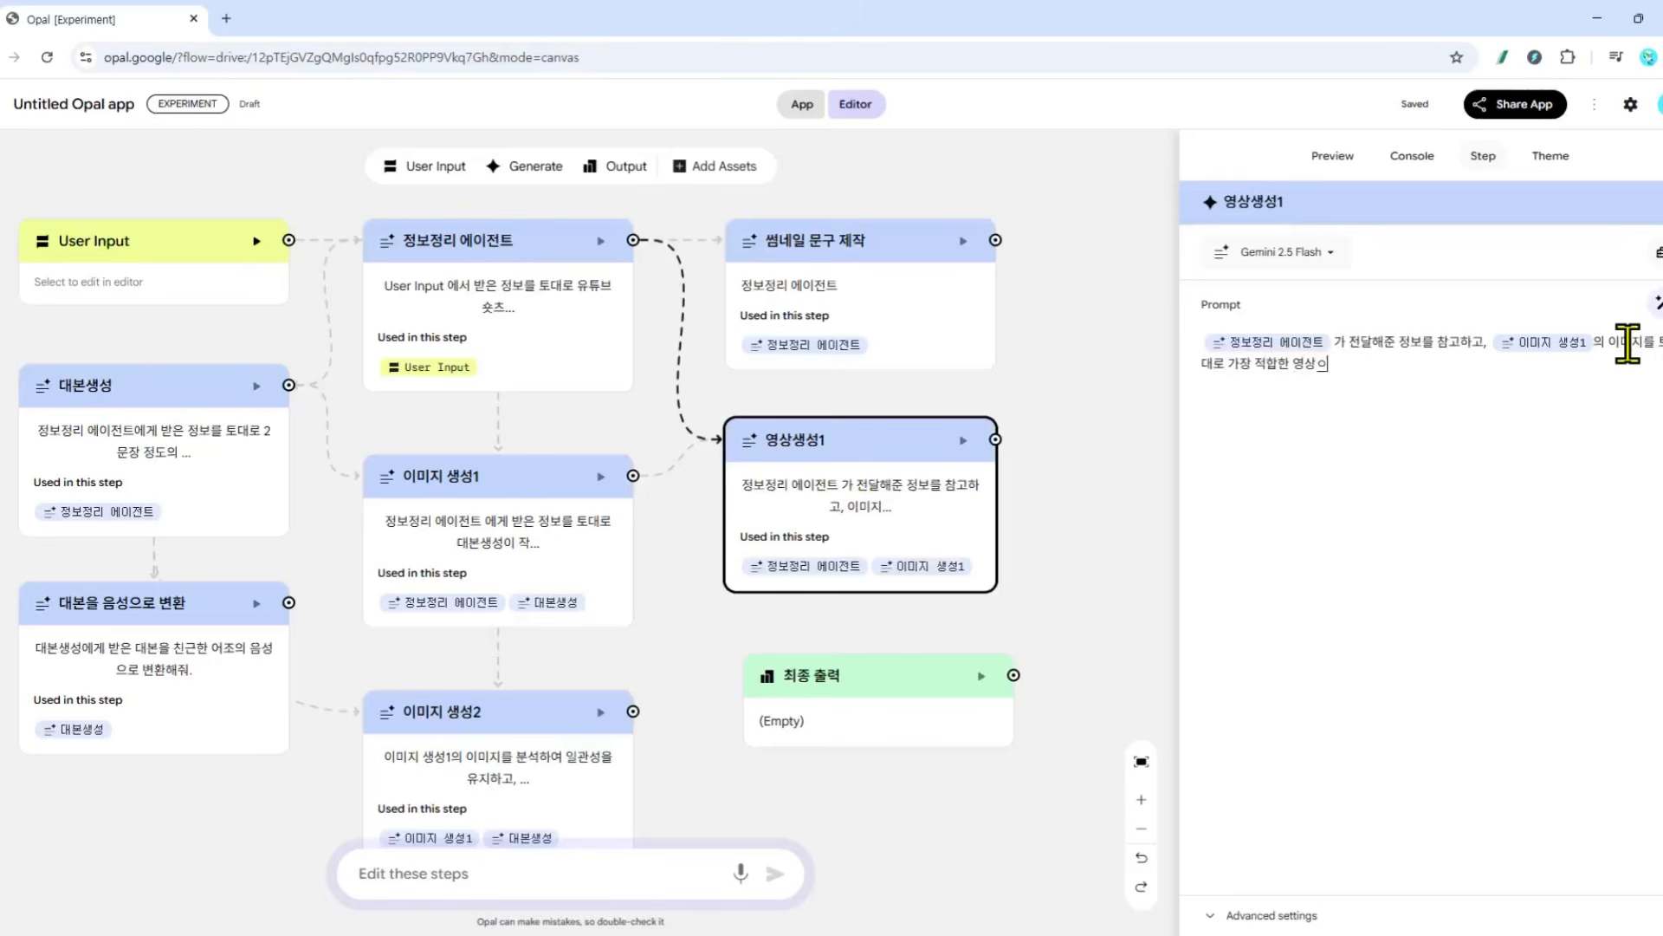
pyautogui.write('을 생ㅅ')
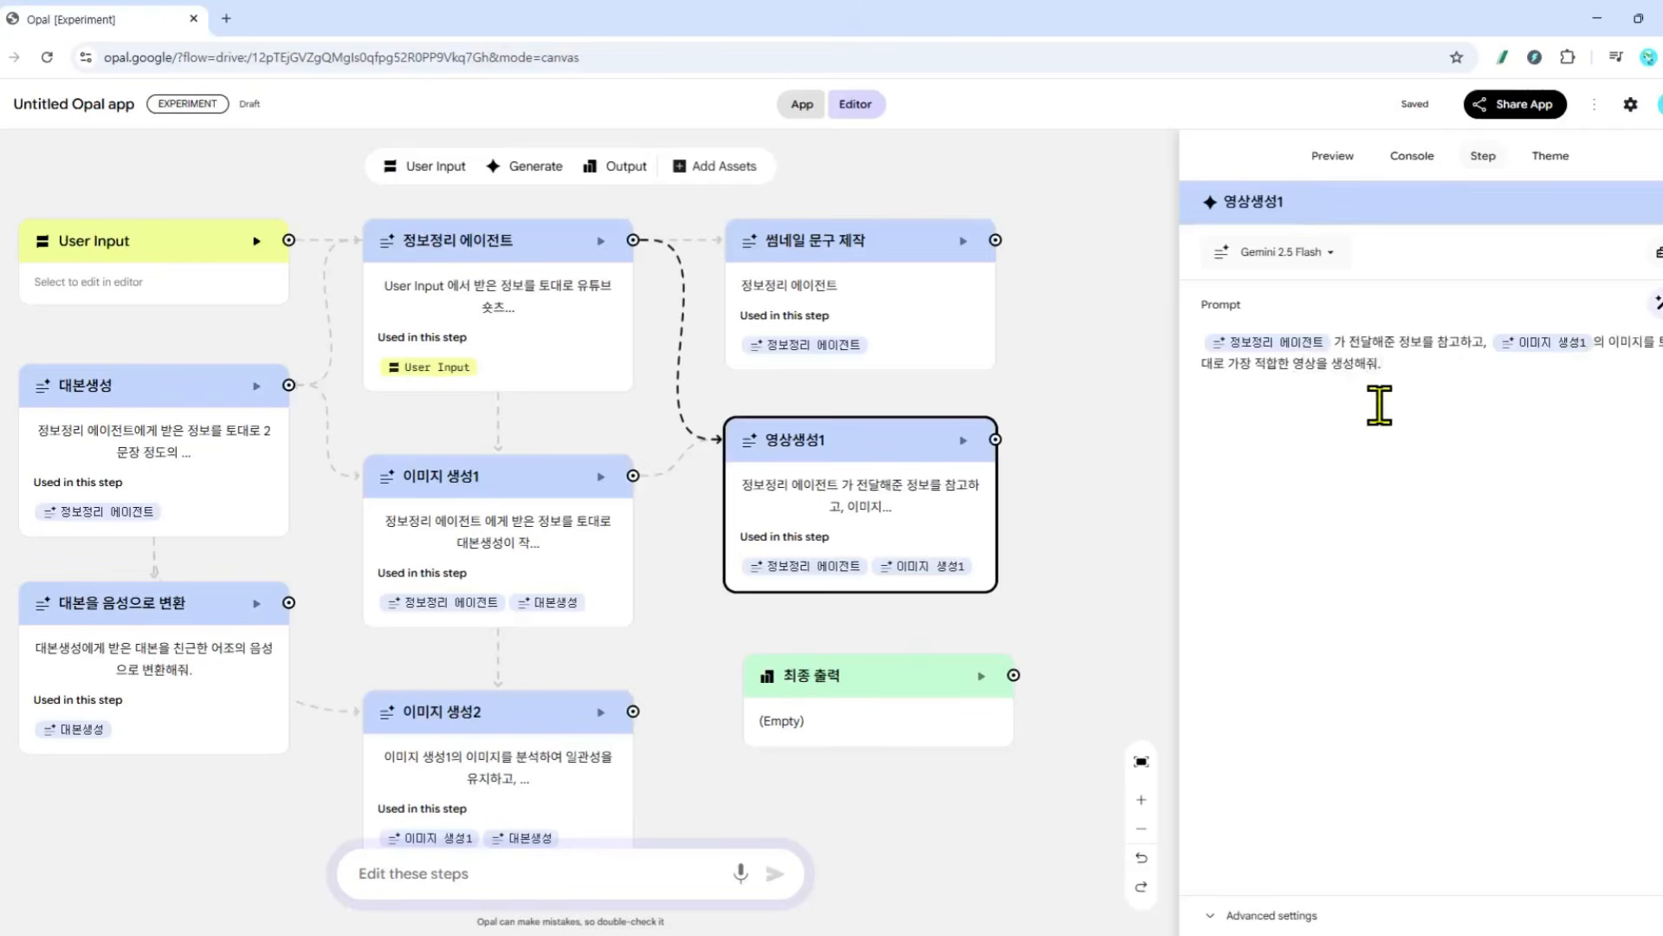
# In the 썸네일 문구 제작 prompt, add "의 정보를 참고하고," after the 정보정리 에이전트 reference and connect 대본생성 to this step
pyautogui.click(961, 327)
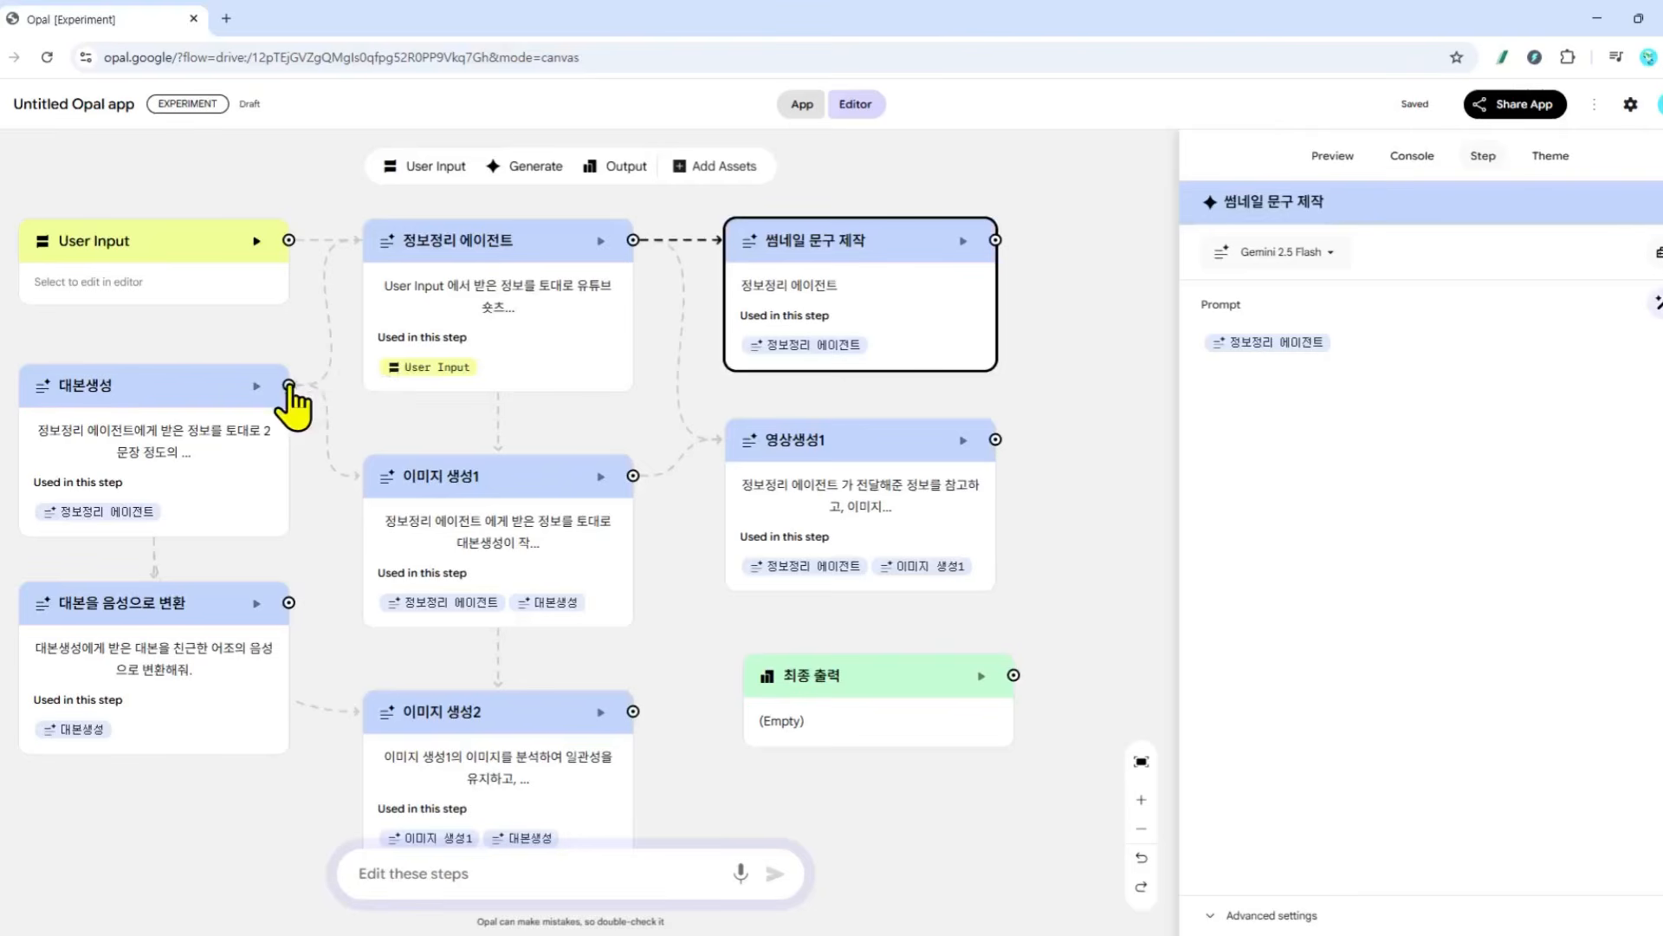
pyautogui.moveTo(290, 388)
pyautogui.mouseDown()
pyautogui.moveTo(812, 299)
pyautogui.moveTo(297, 398)
pyautogui.mouseUp()
pyautogui.write('정보를 참고하고,')
pyautogui.moveTo(289, 385); pyautogui.dragTo(861, 327)
pyautogui.moveTo(289, 386); pyautogui.dragTo(780, 326)
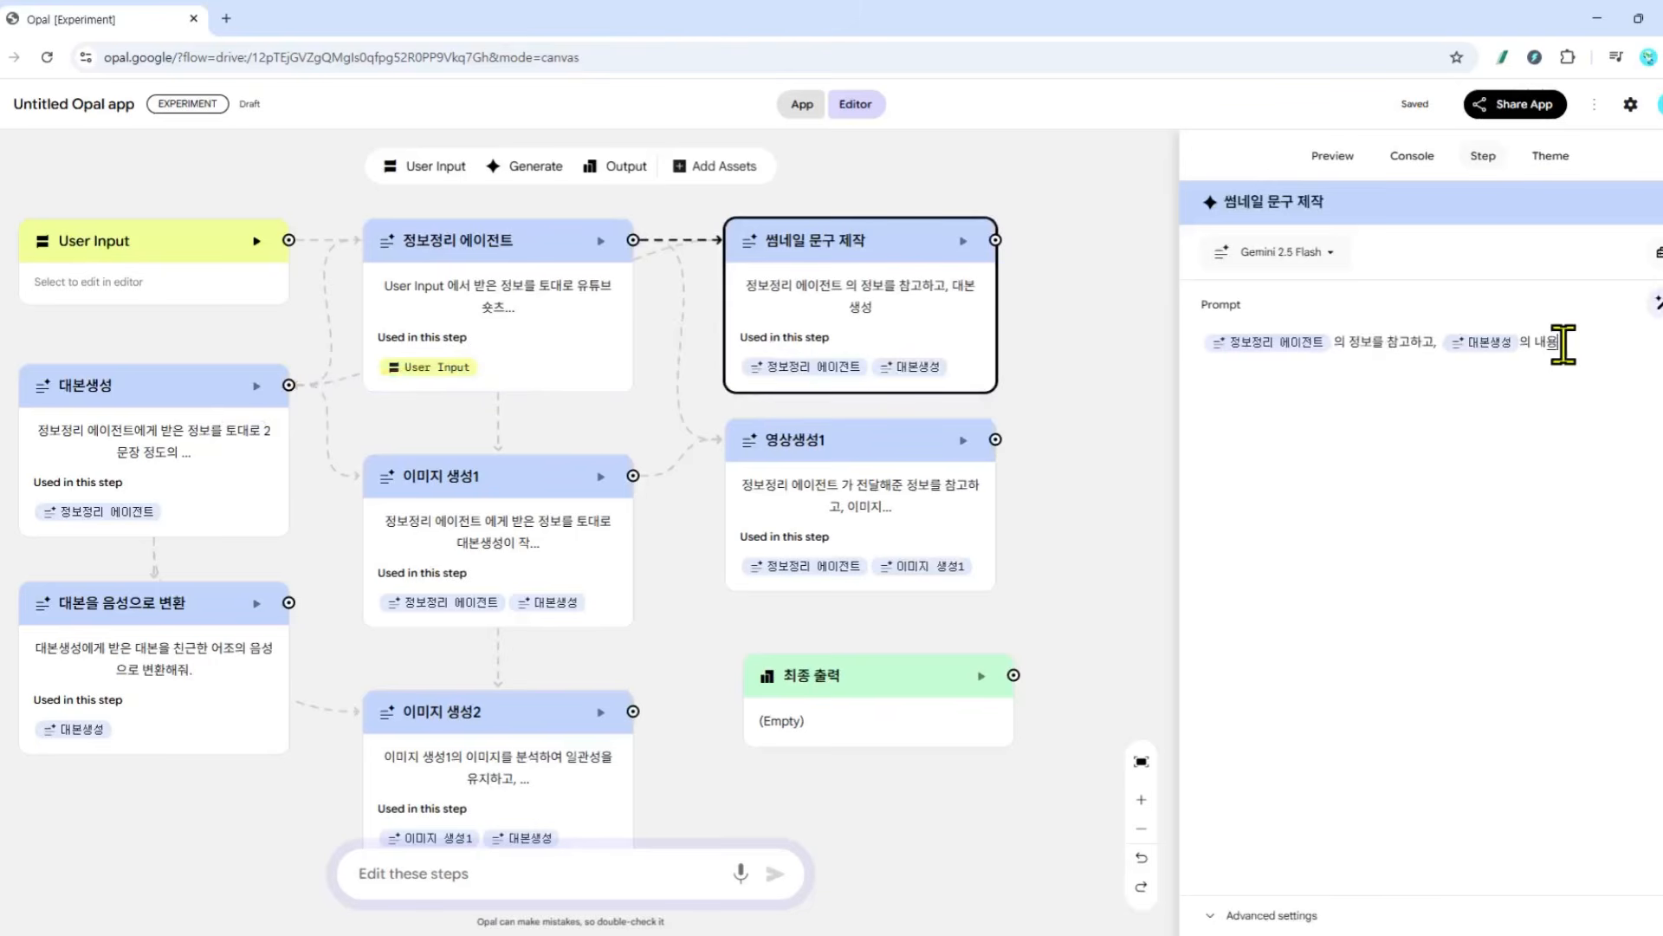
# Finish the 썸네일 문구 제작 prompt after the 대본생성 reference: "의 내용을 근거로 유튜브 숏츠에 가장 잘 어울리는 썸네일 문구를 작성해줘."
pyautogui.write('을 근걸')
pyautogui.write('로 유튜브 시')
pyautogui.write('츠에 가재')
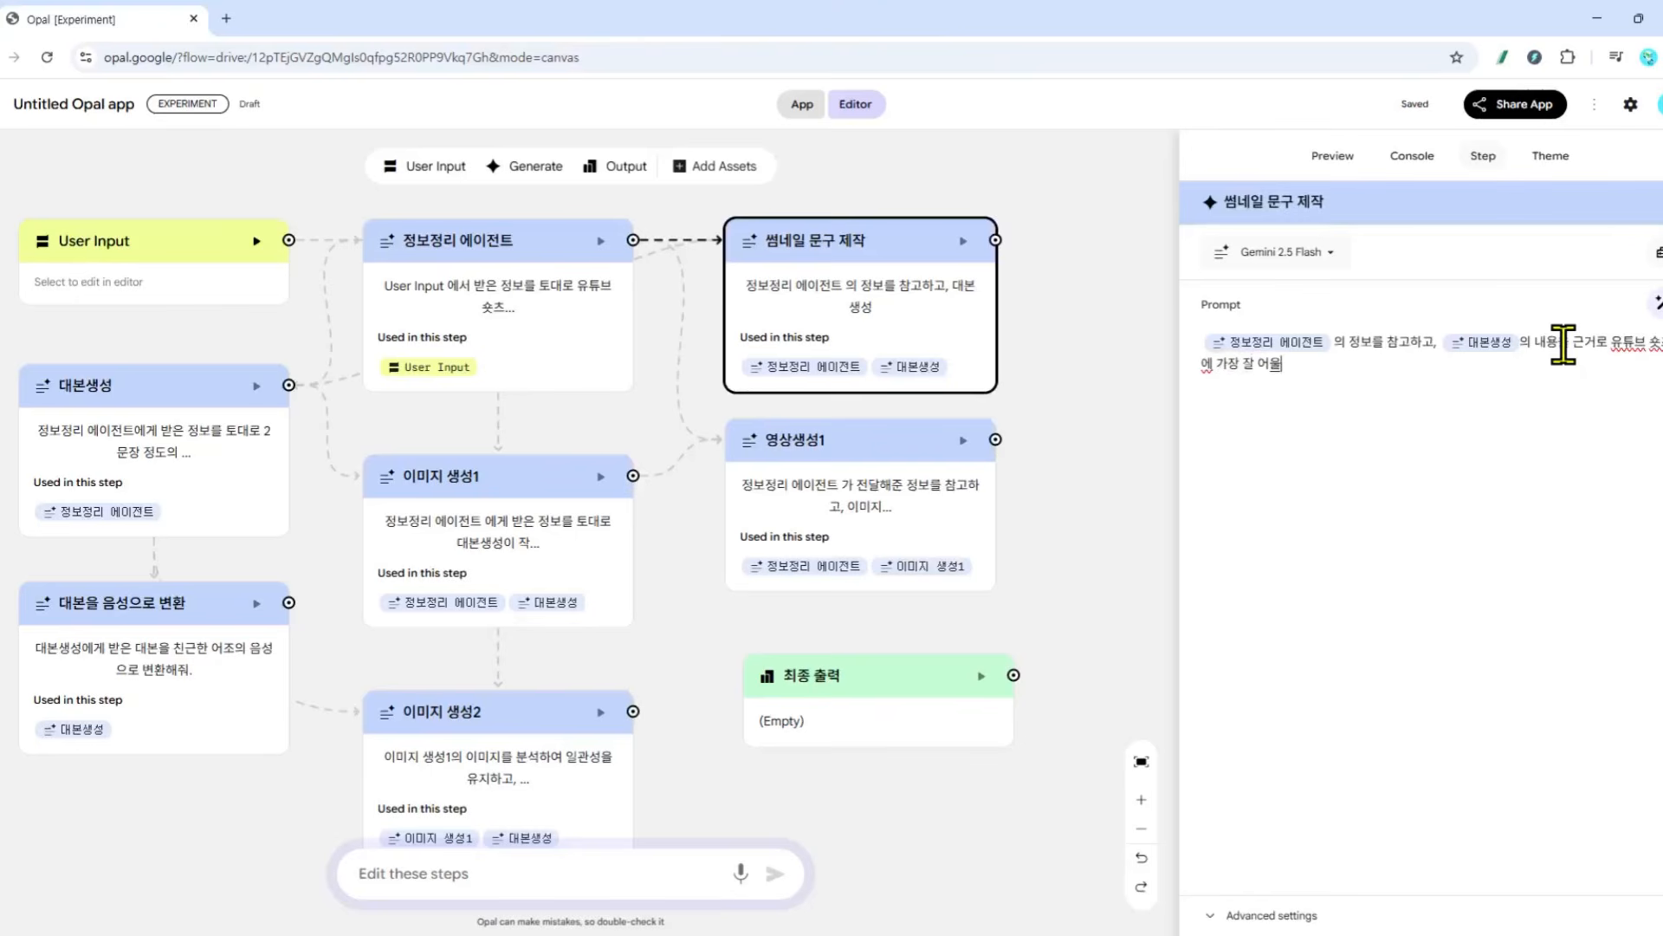
pyautogui.write('장 잘 어울리는 썸네일 뭐')
pyautogui.write('구를 작성해줘.')
# Check the 정보정리 에이전트 and 대본생성 steps, and set the model of 대본을 음성으로 변환 to AudioLM
pyautogui.click(479, 251)
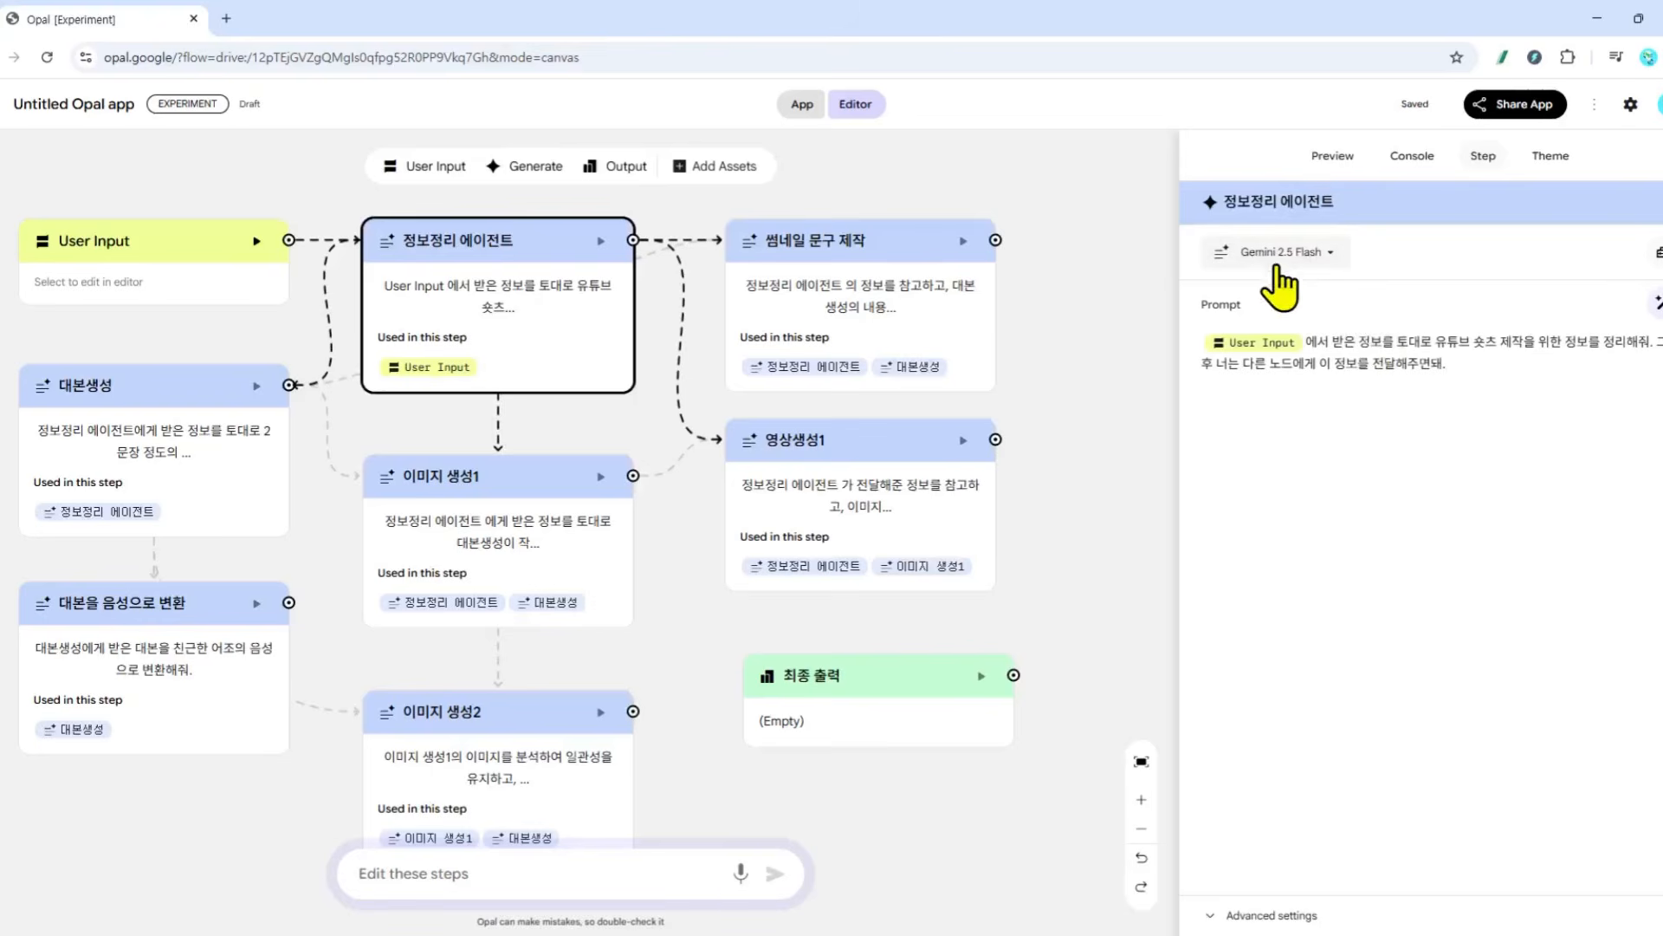
pyautogui.click(204, 401)
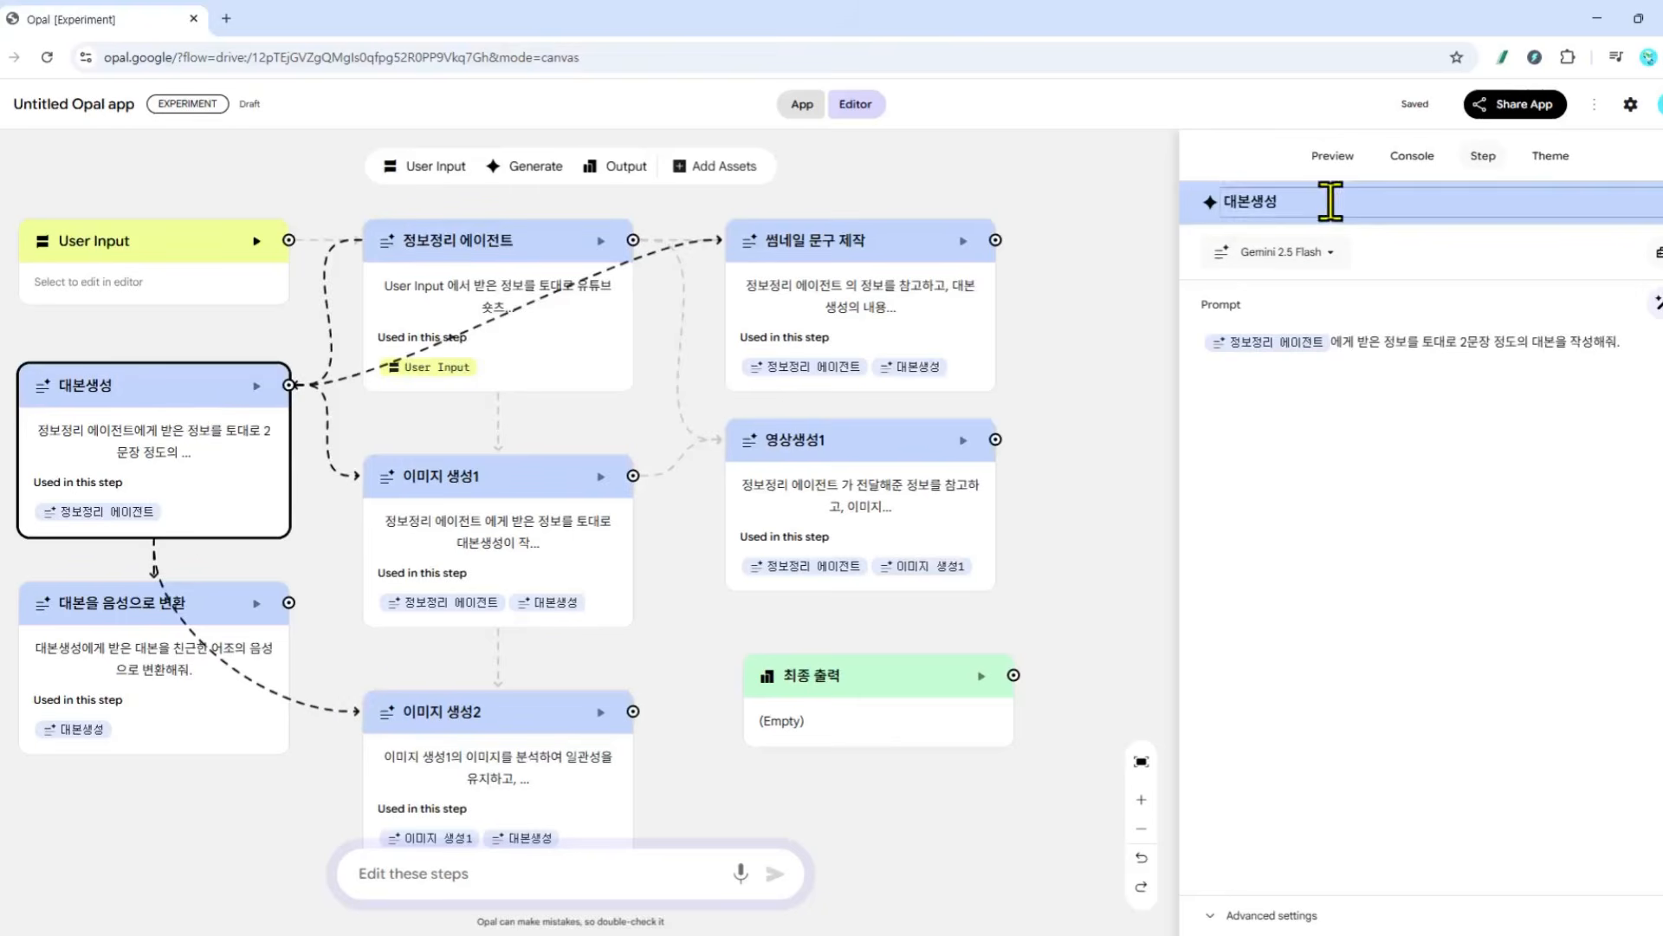
pyautogui.click(122, 611)
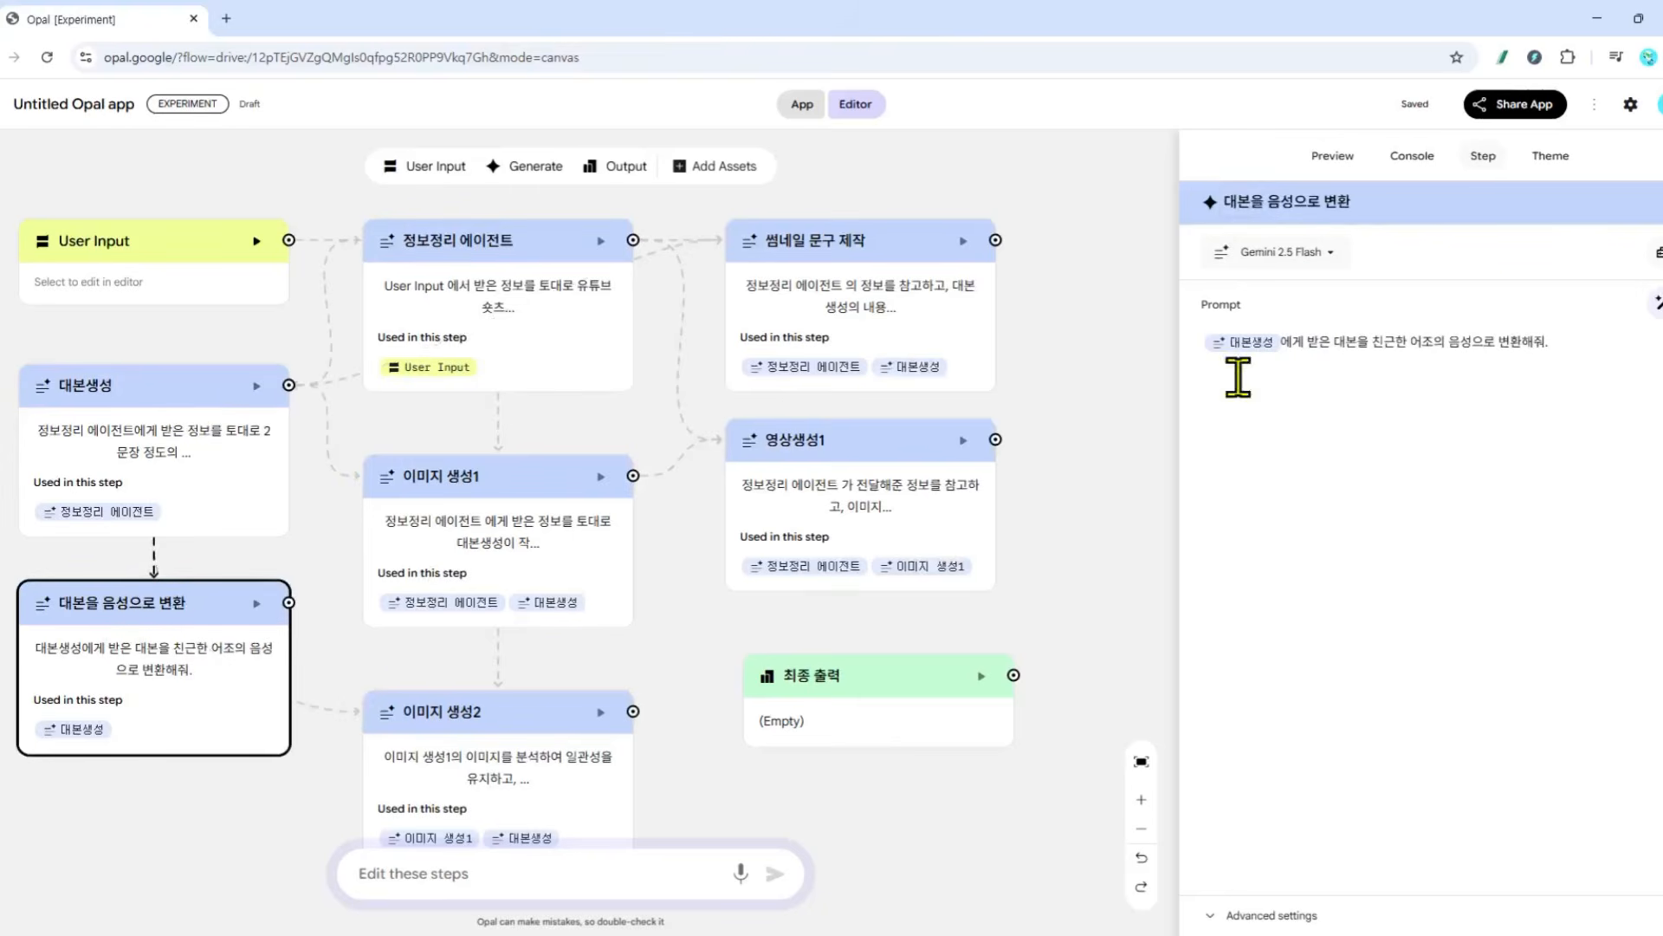
pyautogui.click(1311, 252)
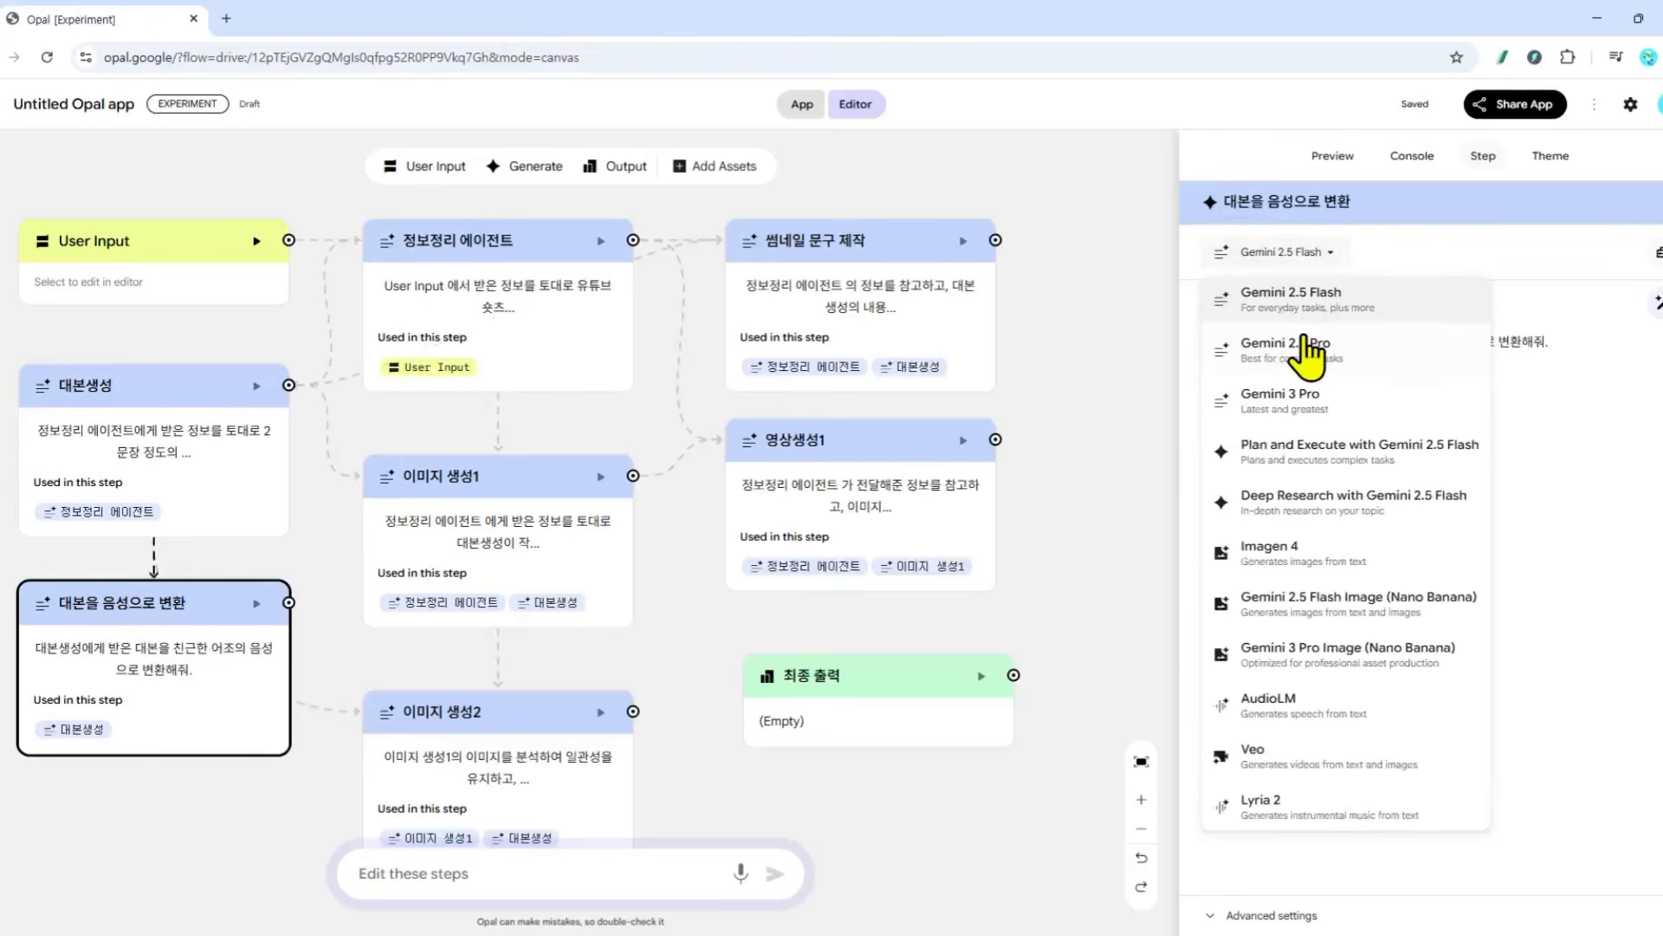
pyautogui.click(1306, 710)
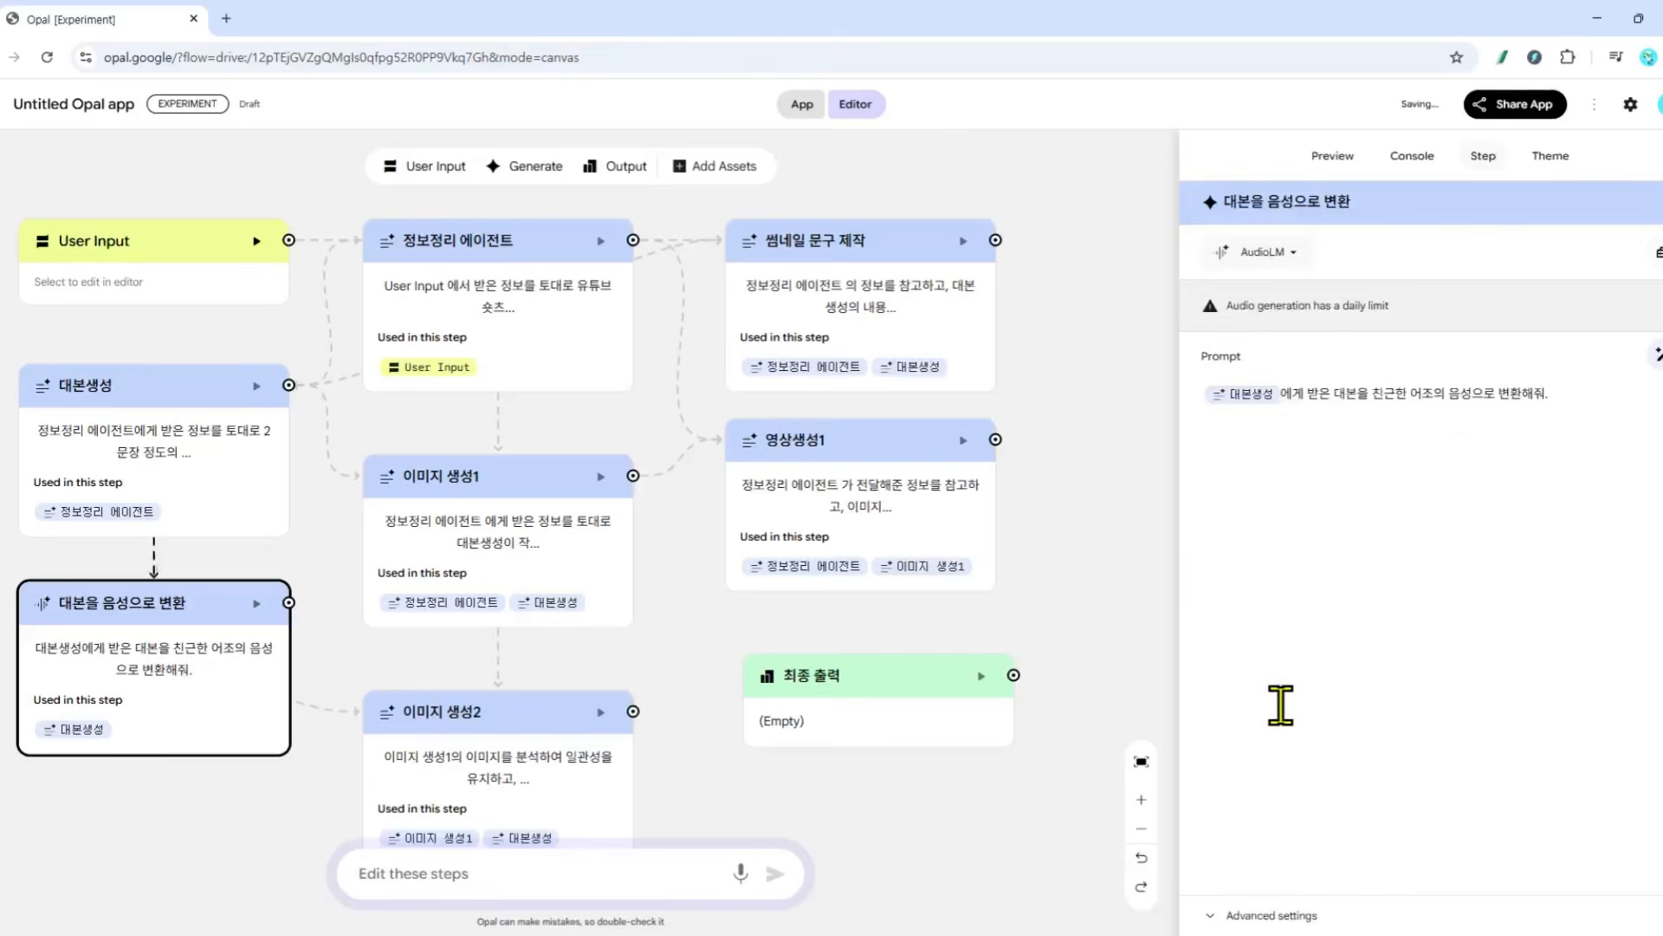
# Set the model of both 이미지 생성1 and 이미지 생성2 to Gemini 2.5 Flash Image (Nano Banana)
pyautogui.click(475, 479)
pyautogui.click(1287, 260)
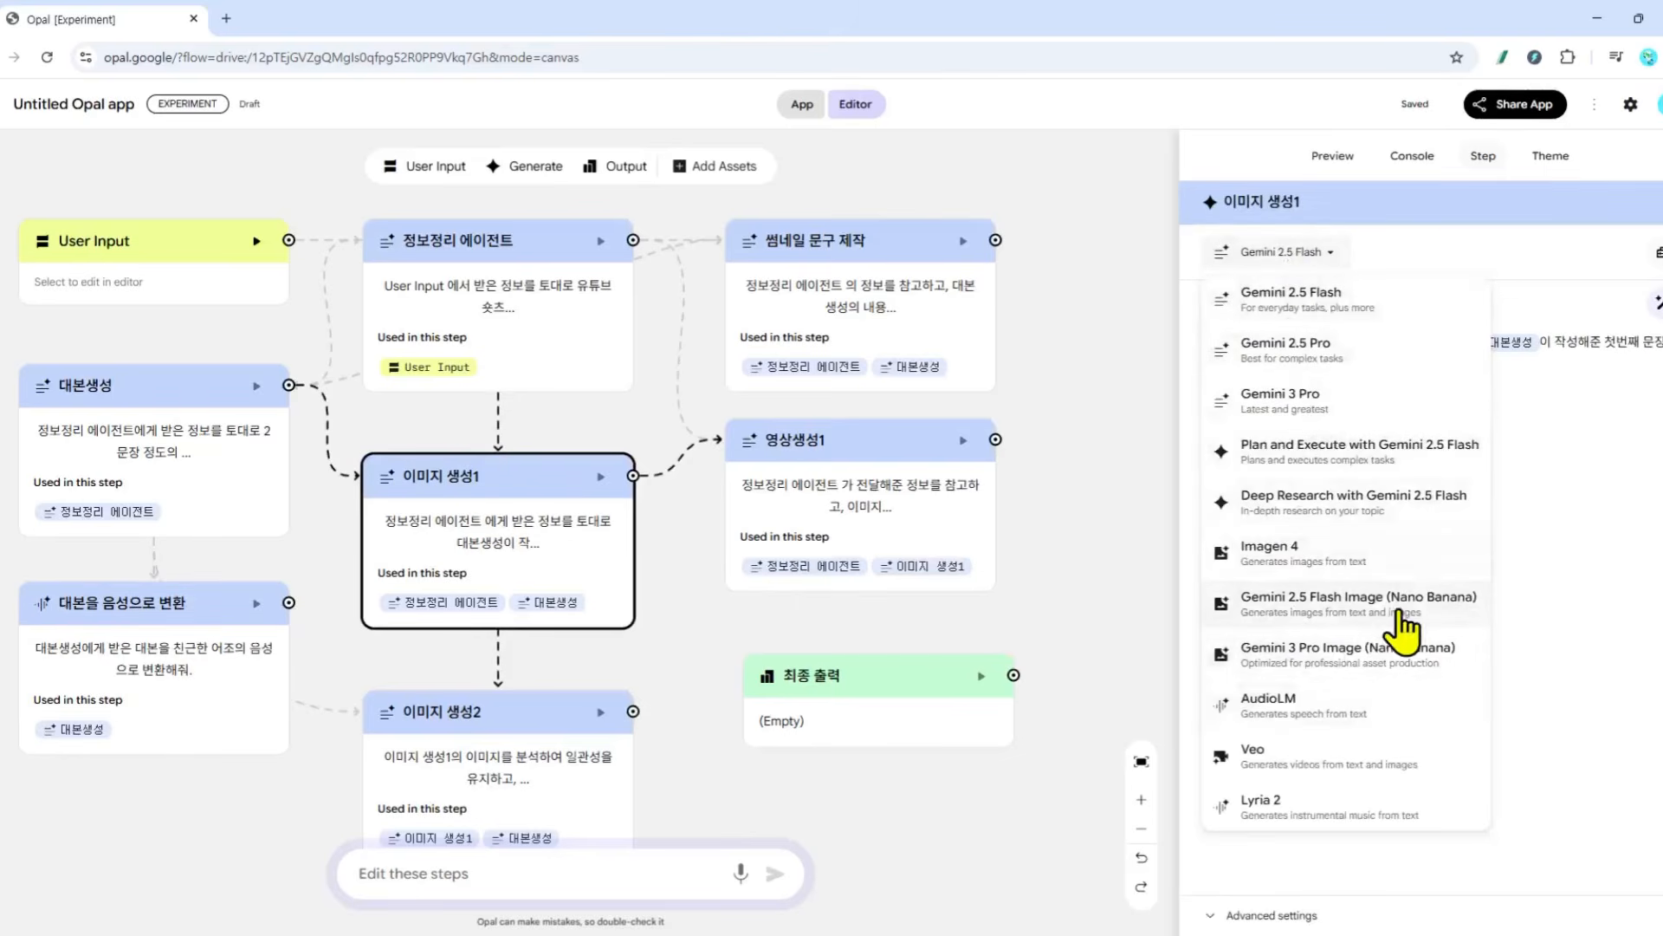
pyautogui.click(1329, 601)
pyautogui.click(502, 728)
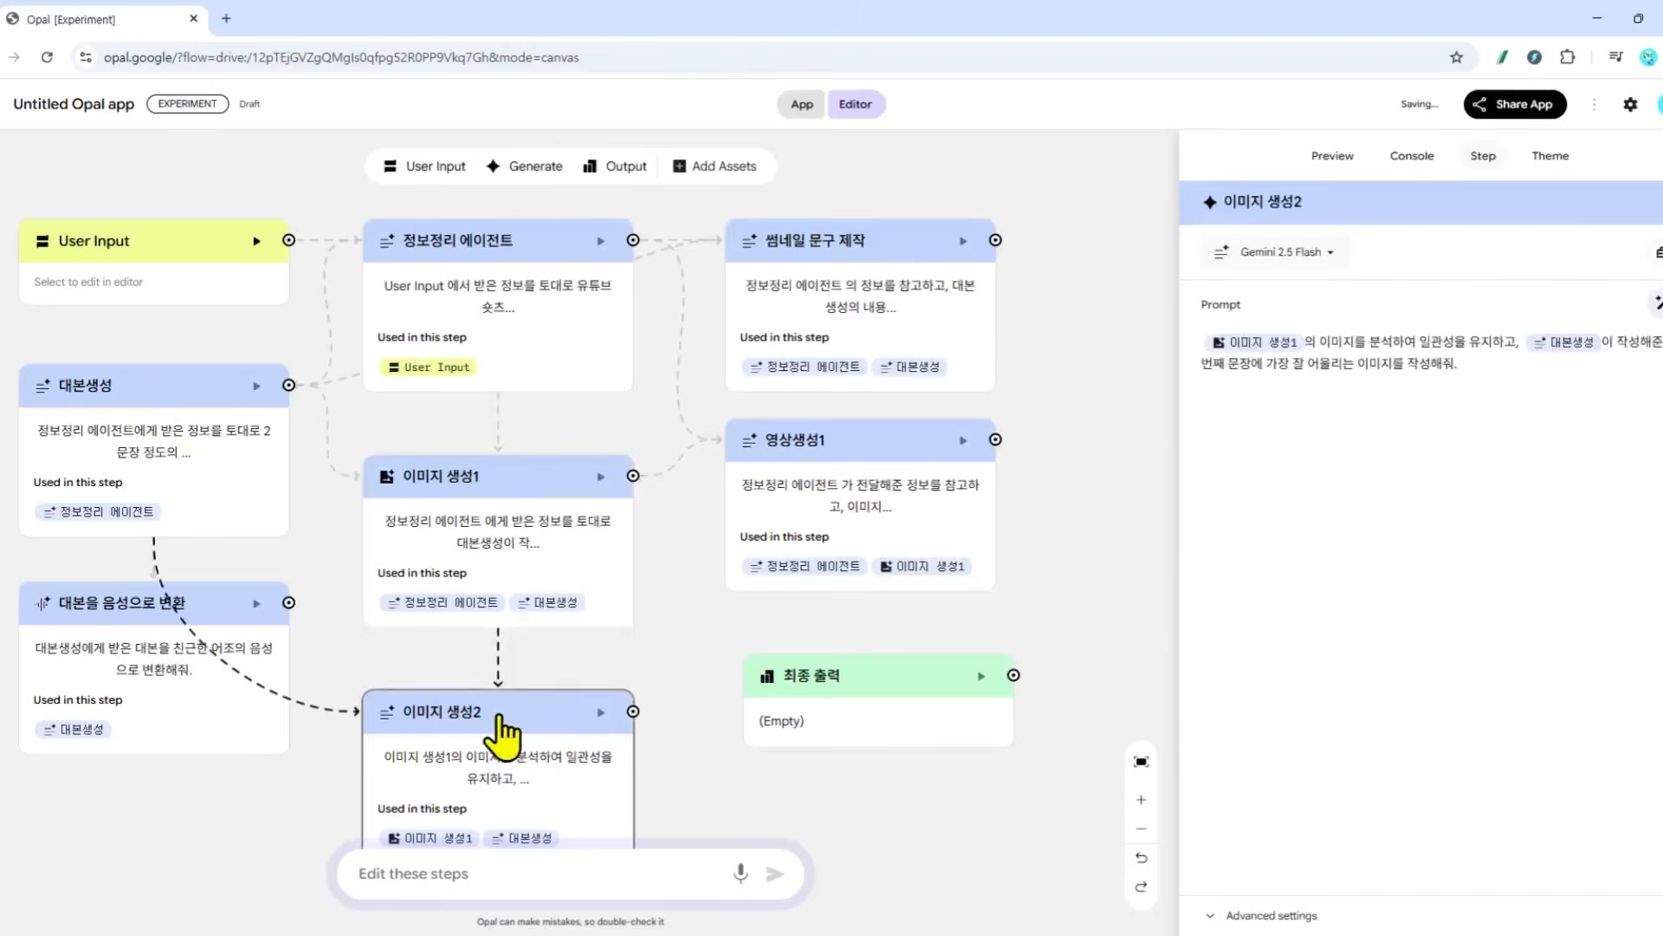
pyautogui.click(1281, 252)
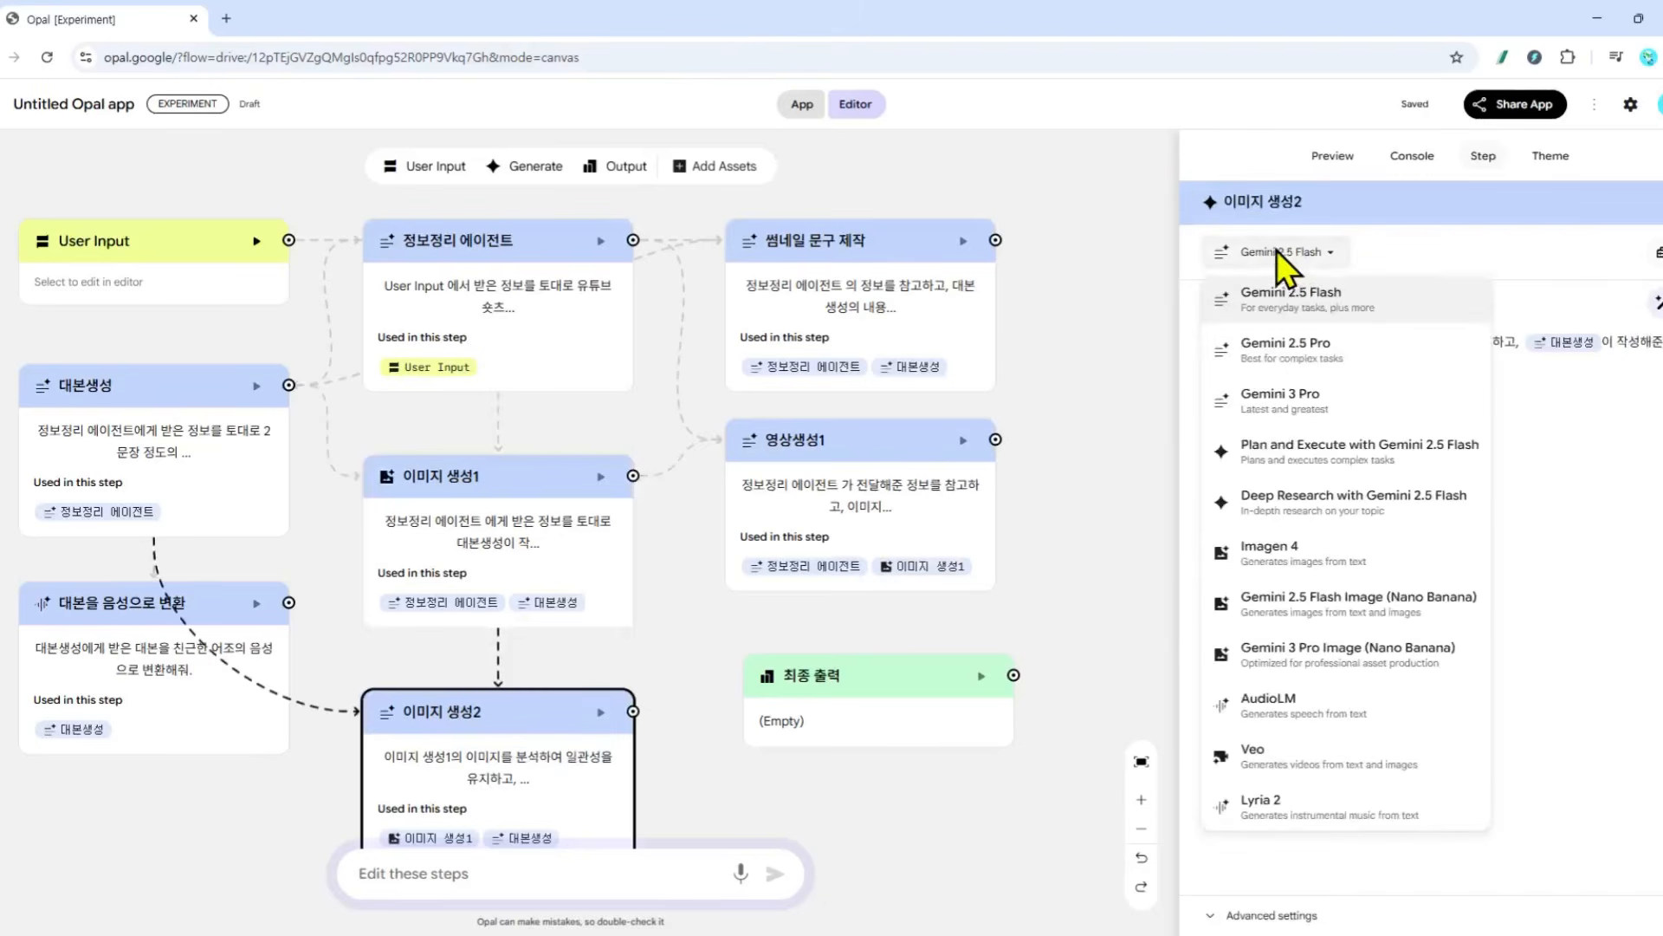
pyautogui.click(1329, 600)
# Set the 영상생성1 step's model to Veo and its aspect ratio to 9:16
pyautogui.click(824, 458)
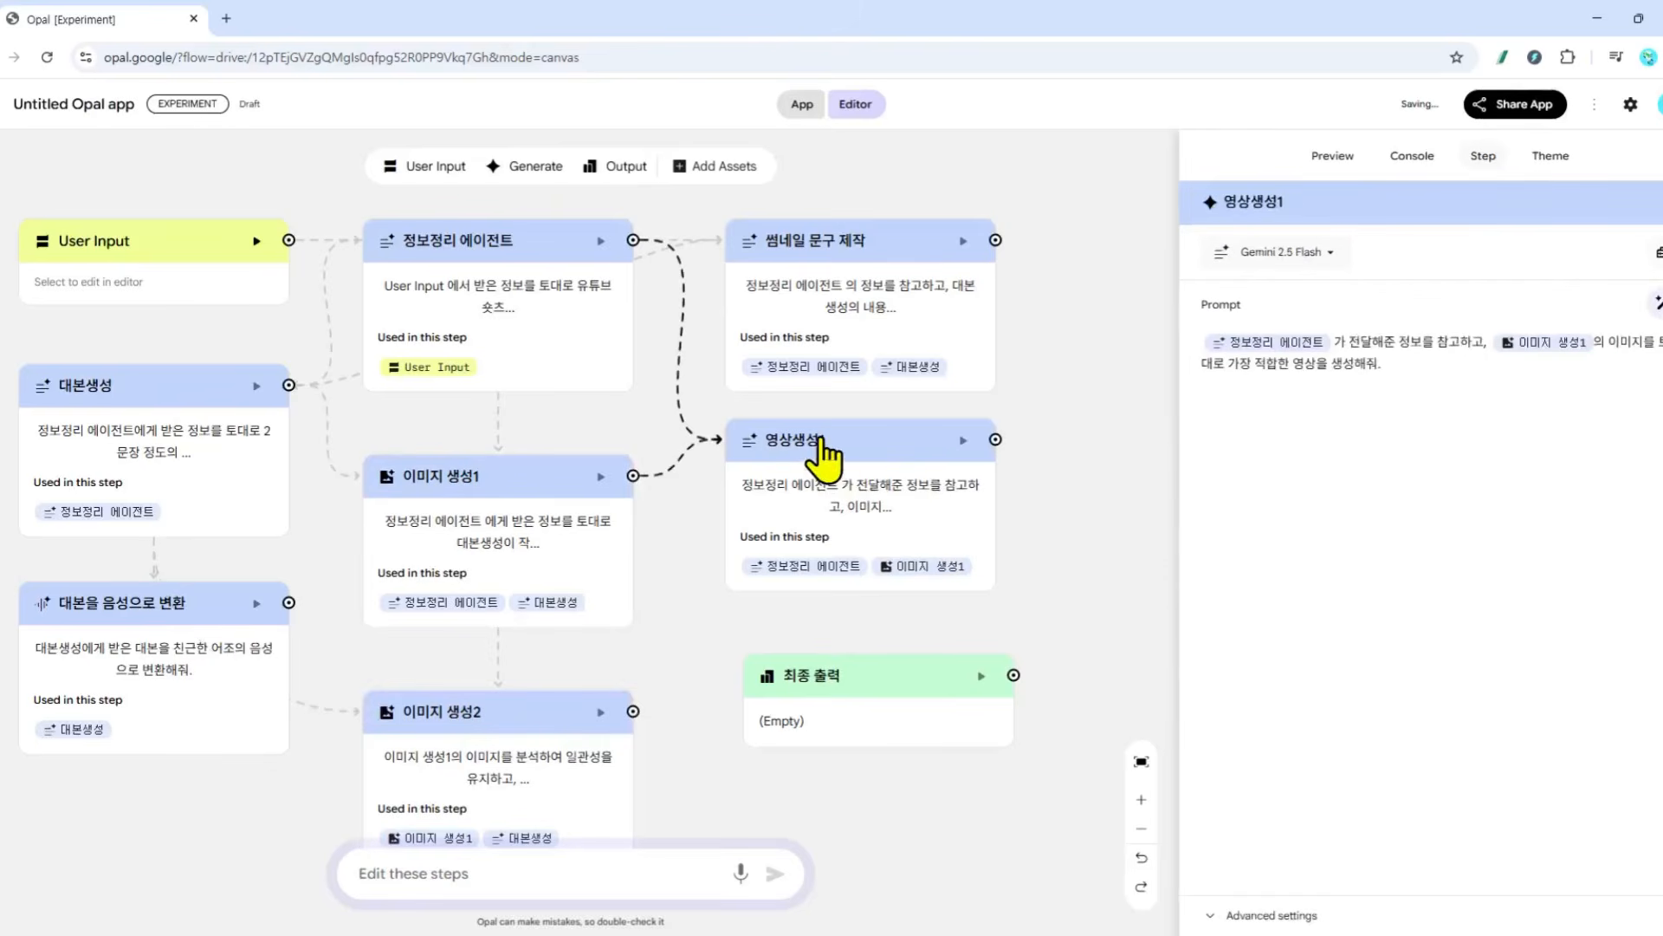
pyautogui.click(1296, 253)
pyautogui.click(1252, 761)
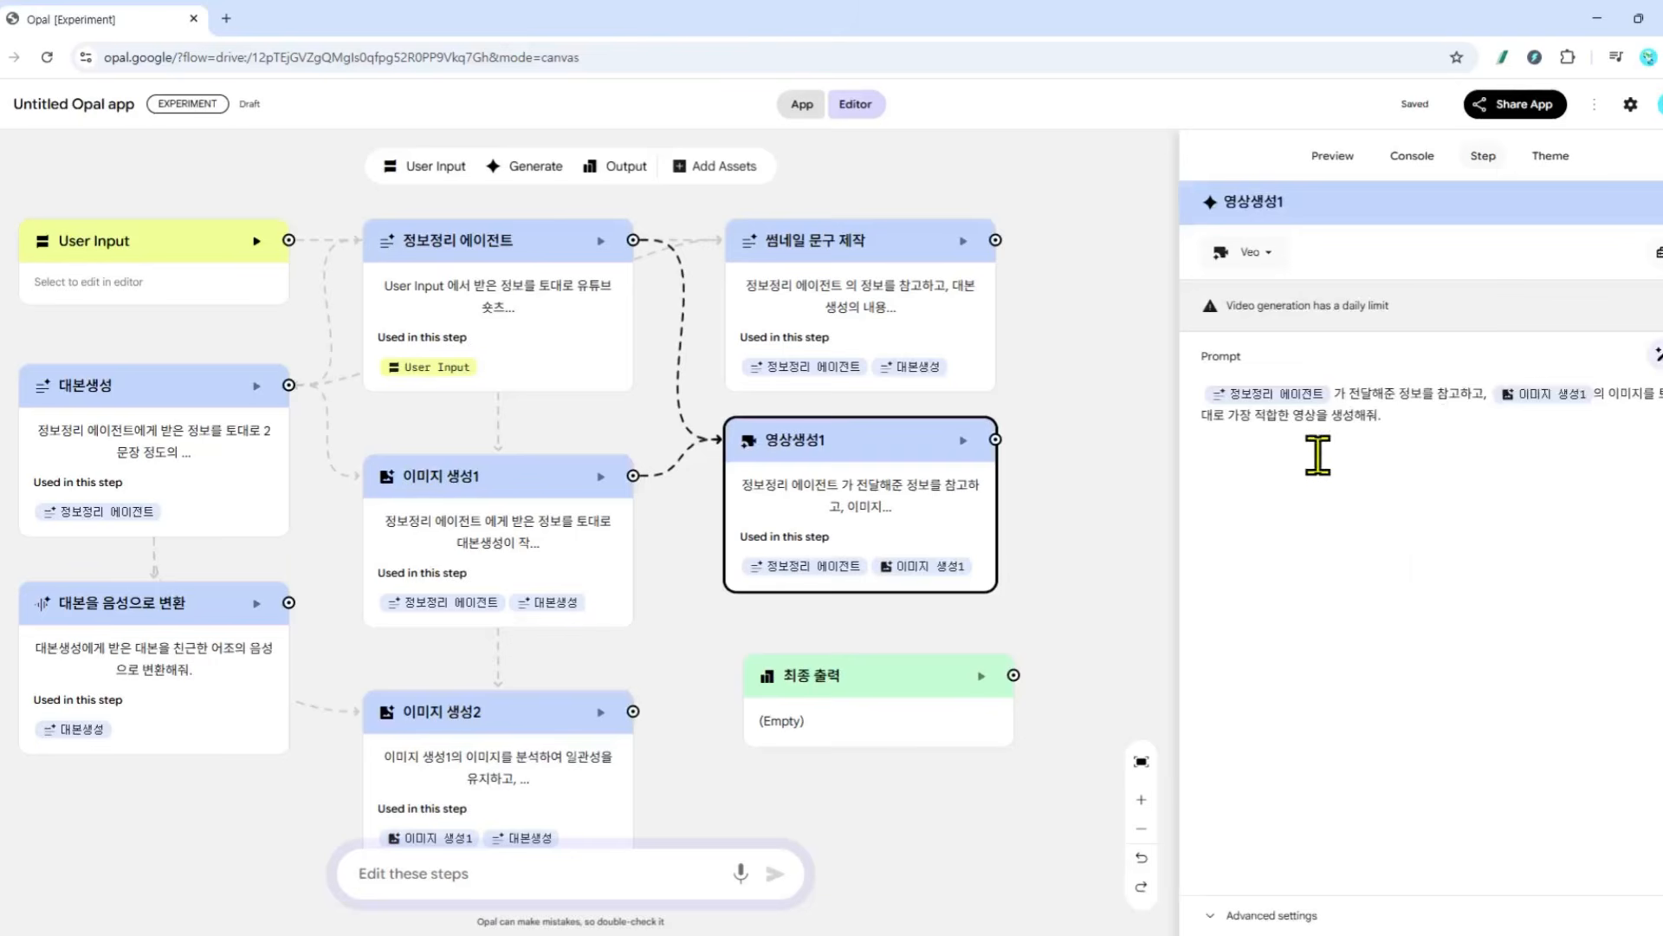
pyautogui.click(1273, 920)
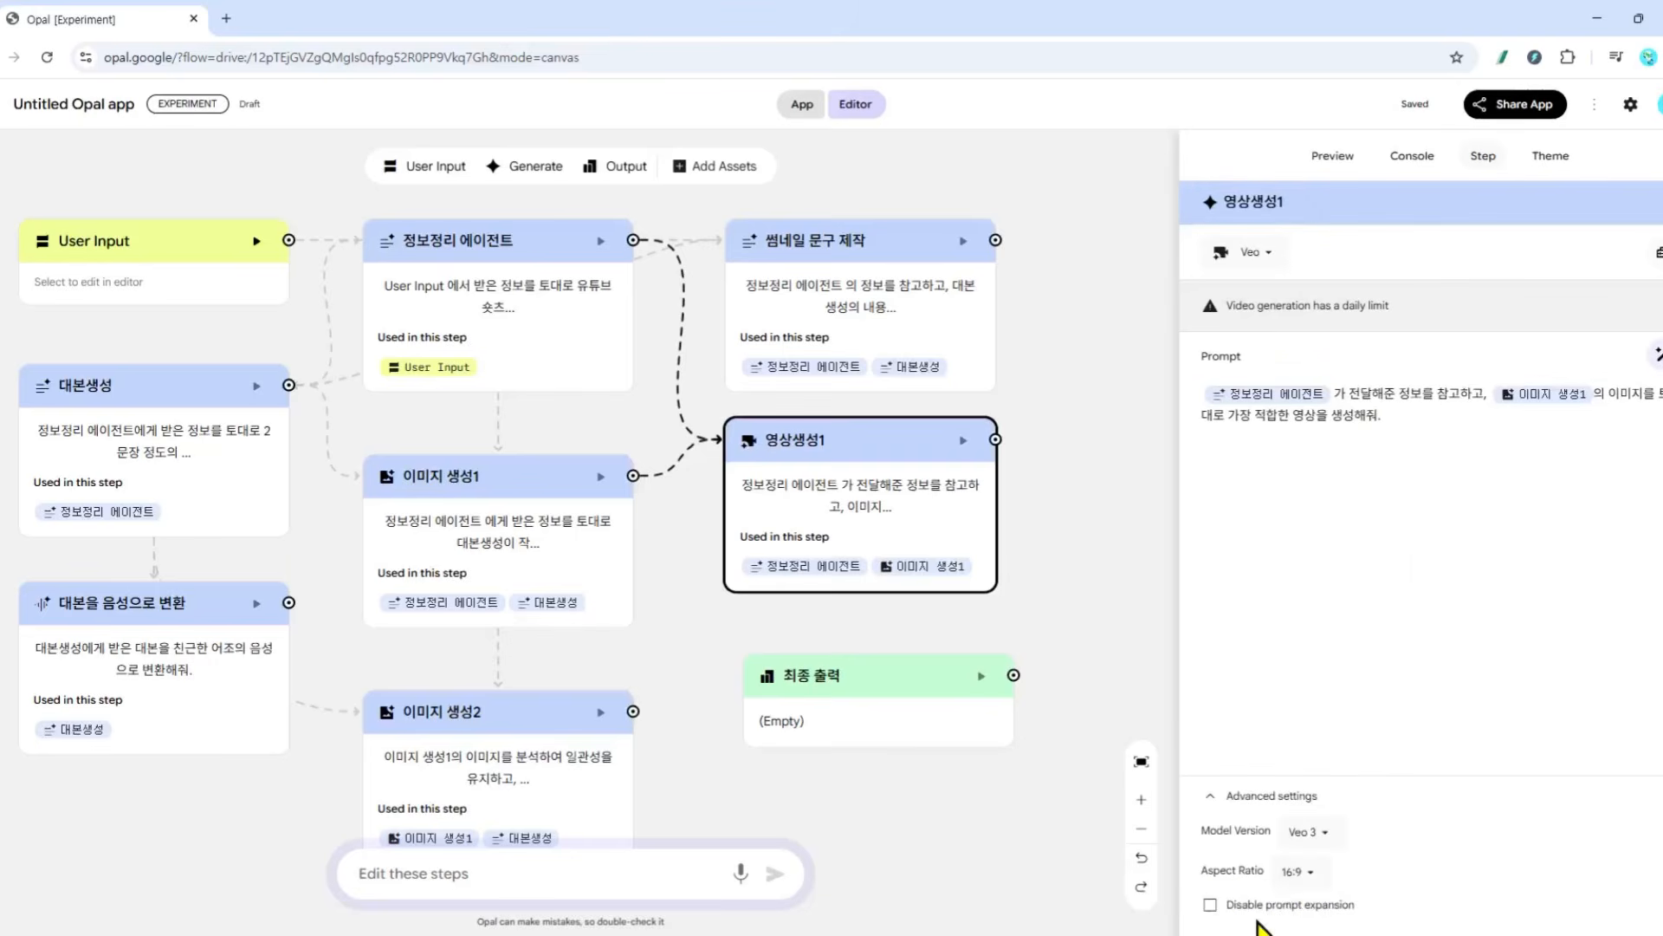
pyautogui.click(1312, 879)
pyautogui.click(1310, 827)
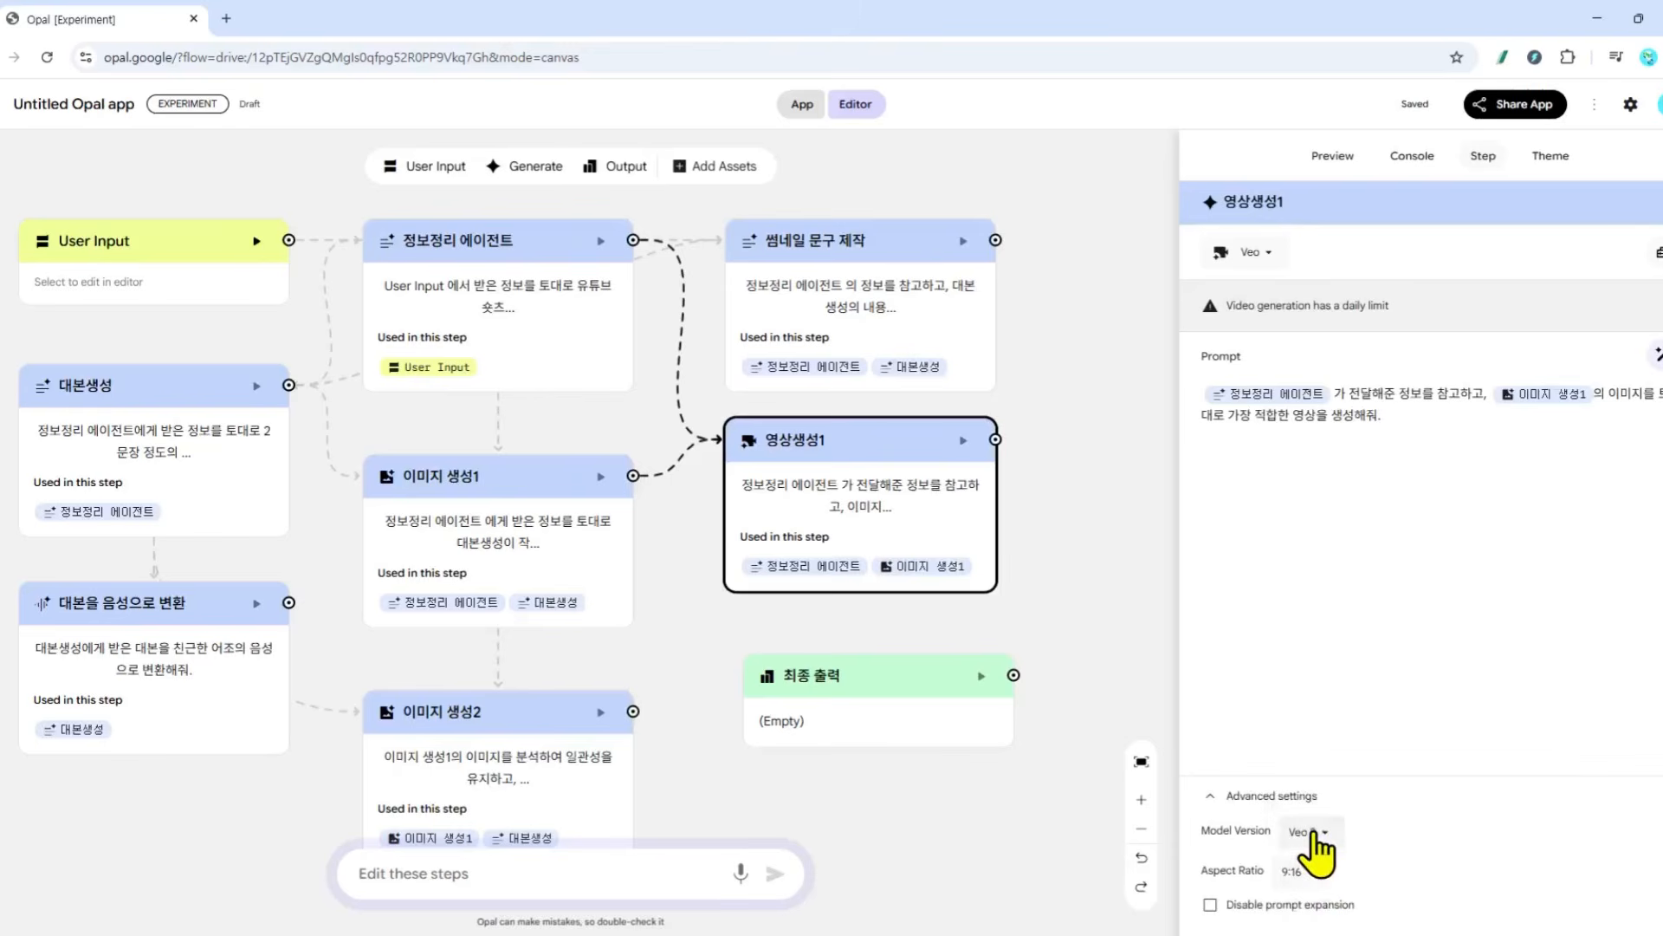
# Set the aspect ratio of both 이미지 생성1 and 이미지 생성2 to 9:16
pyautogui.click(536, 563)
pyautogui.click(1304, 901)
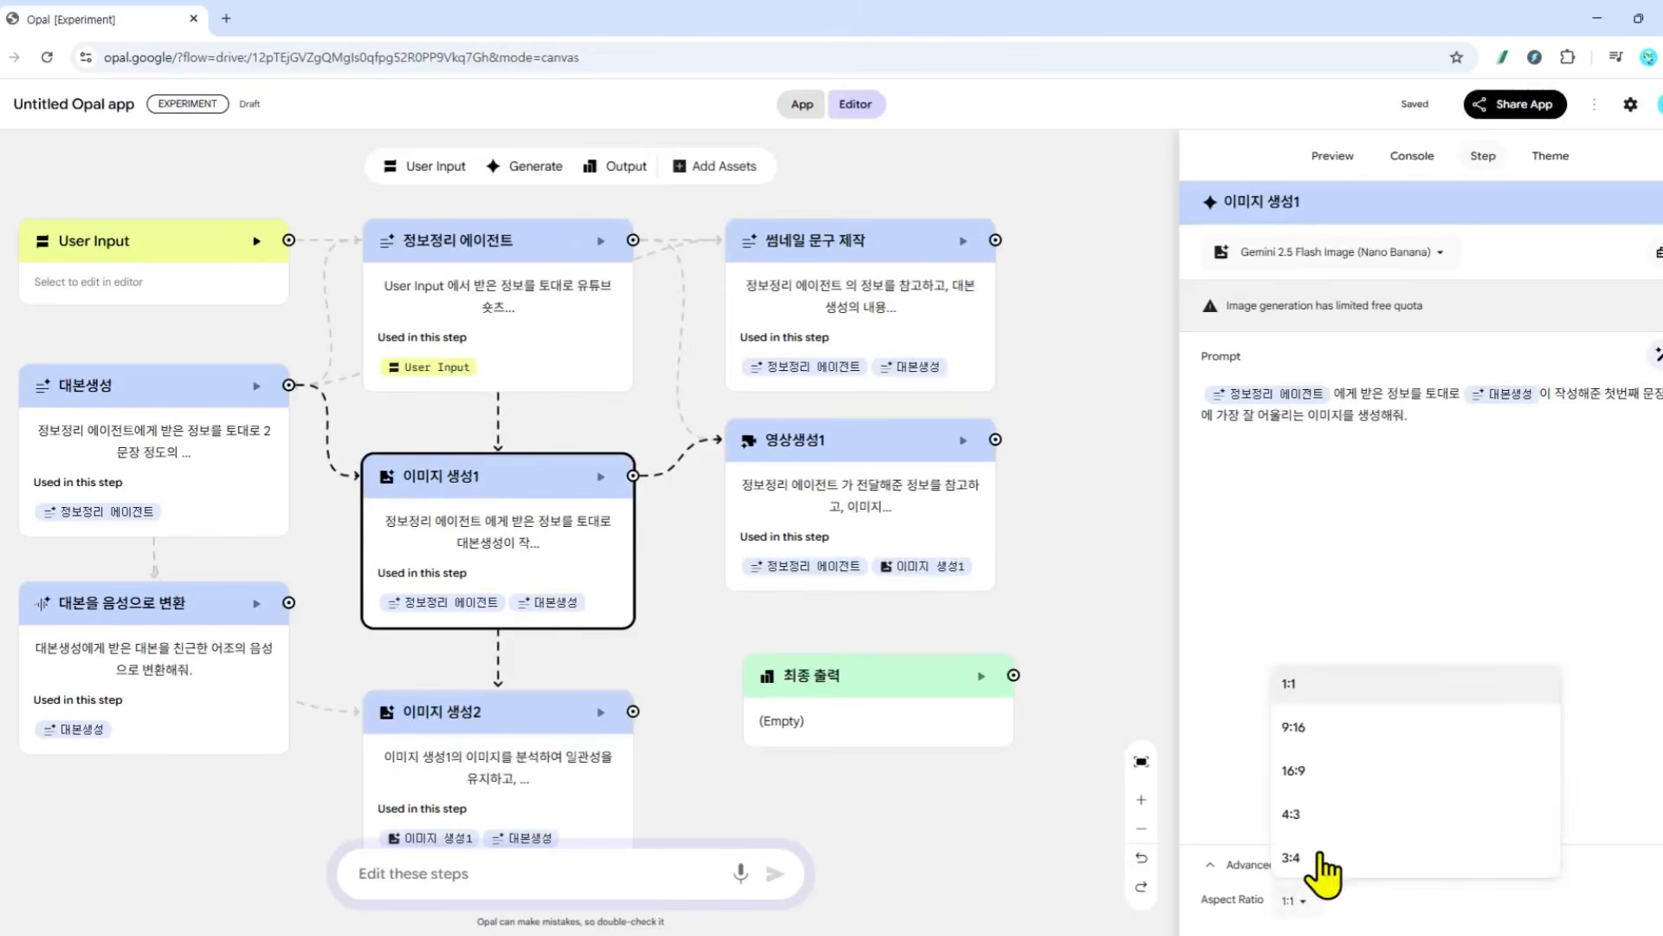
pyautogui.click(1313, 732)
pyautogui.click(498, 763)
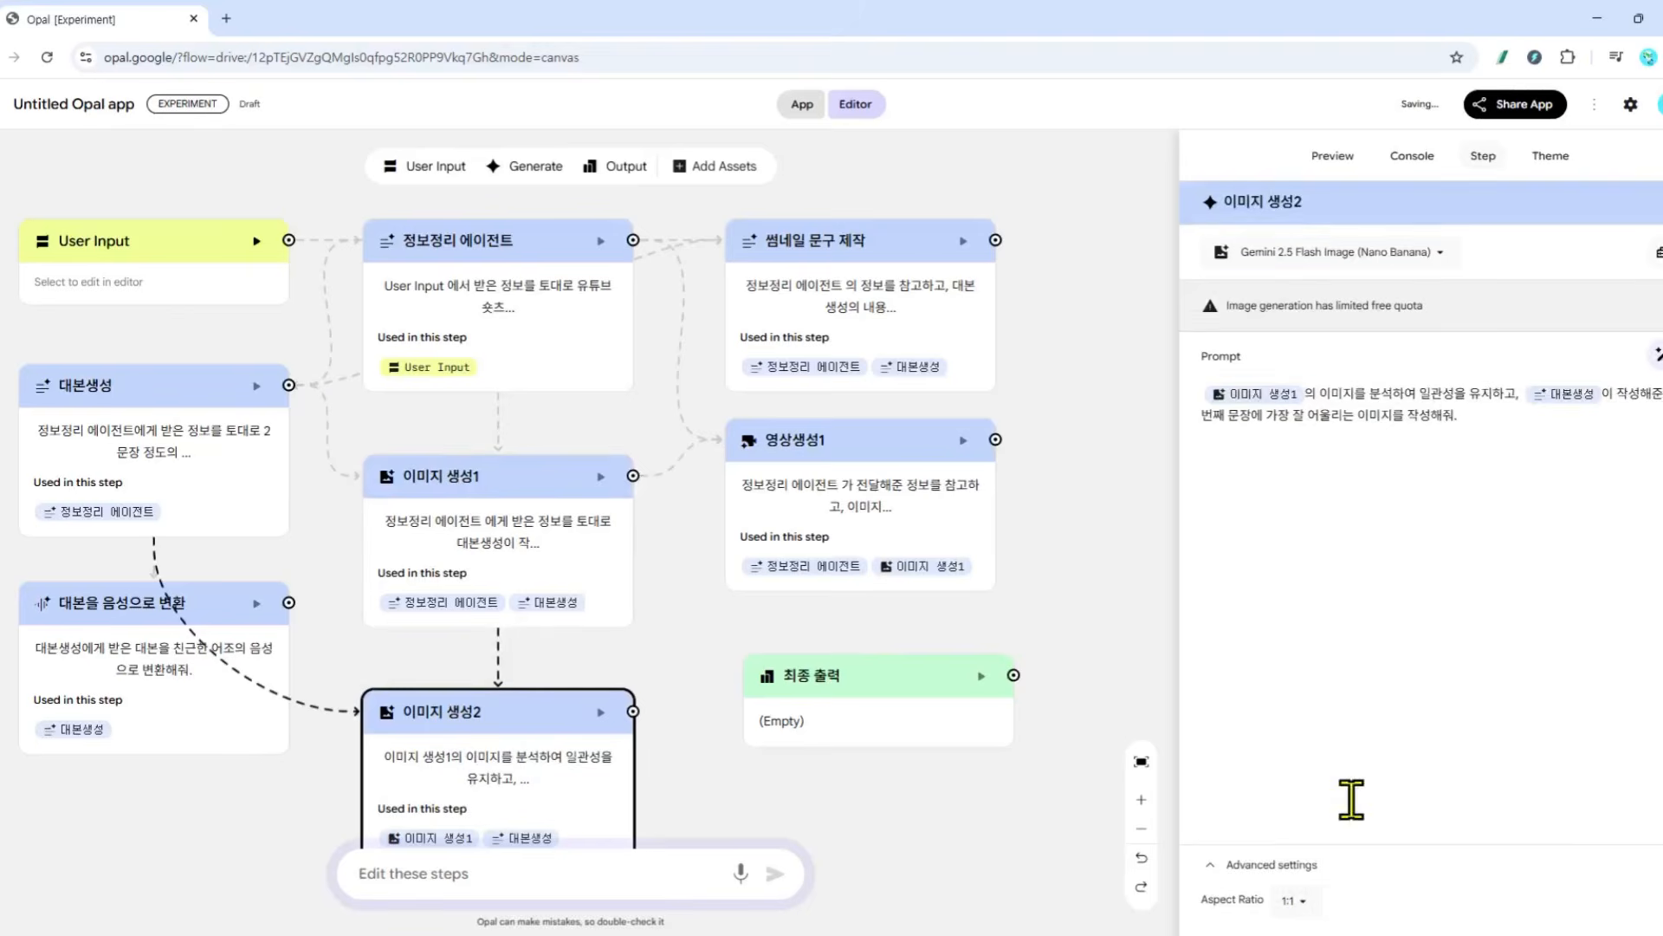
pyautogui.click(1297, 901)
pyautogui.click(1310, 729)
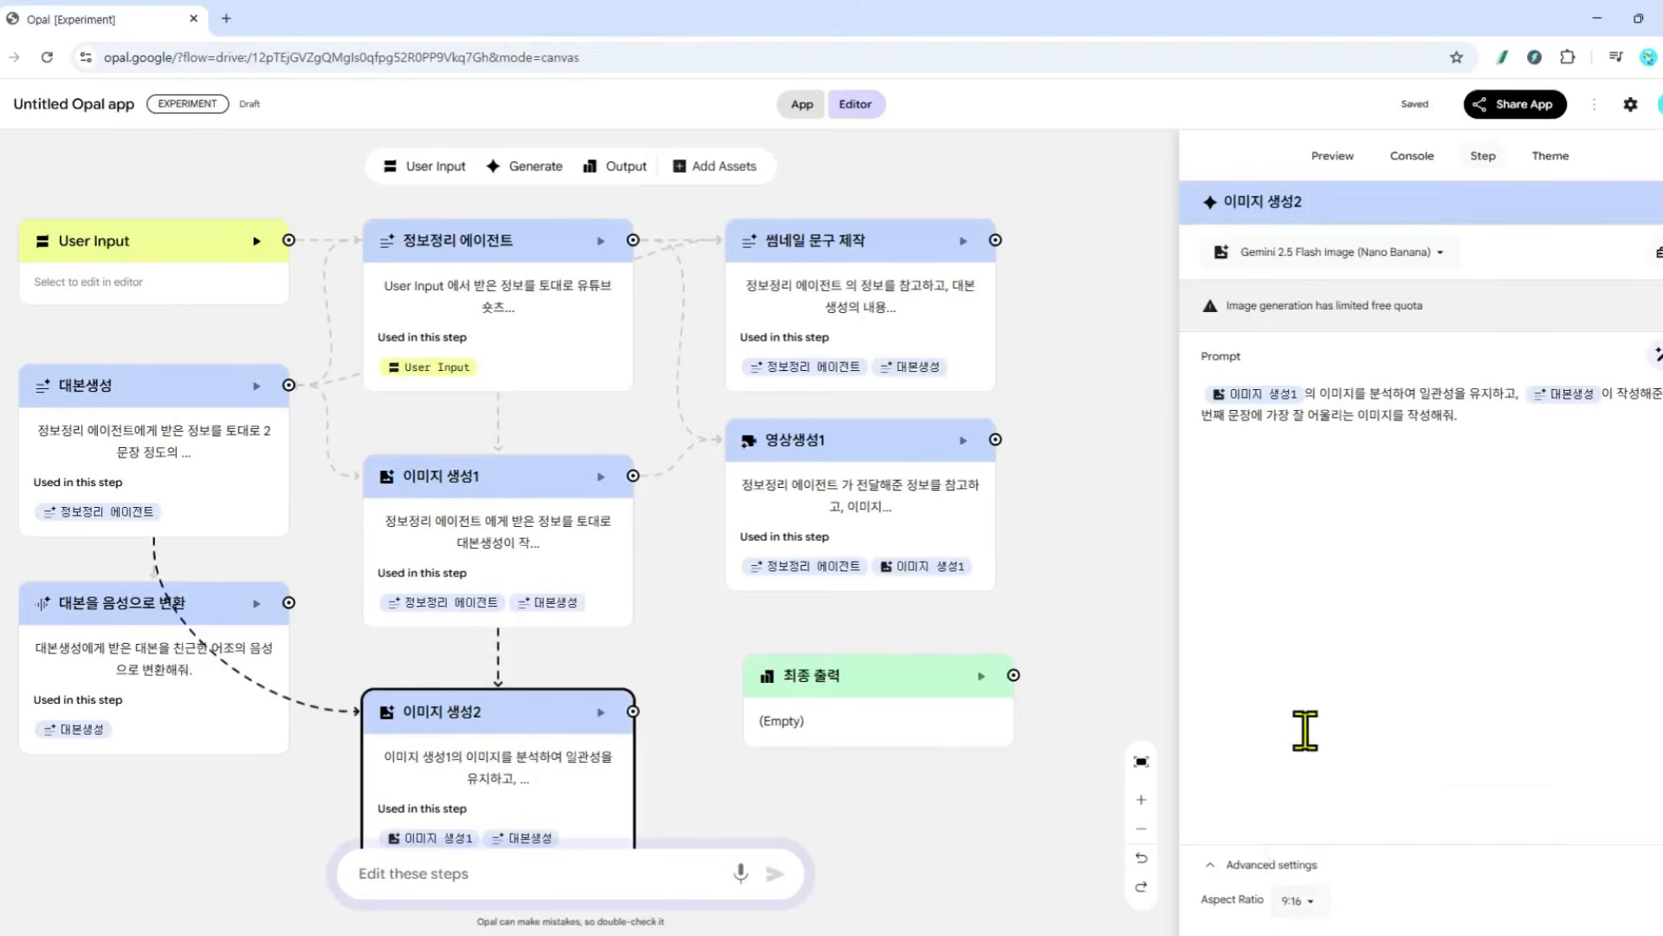
# Move the 최종 출력 step so it lines up in the column below 영상생성1
pyautogui.scroll(-2, 1072, 527)
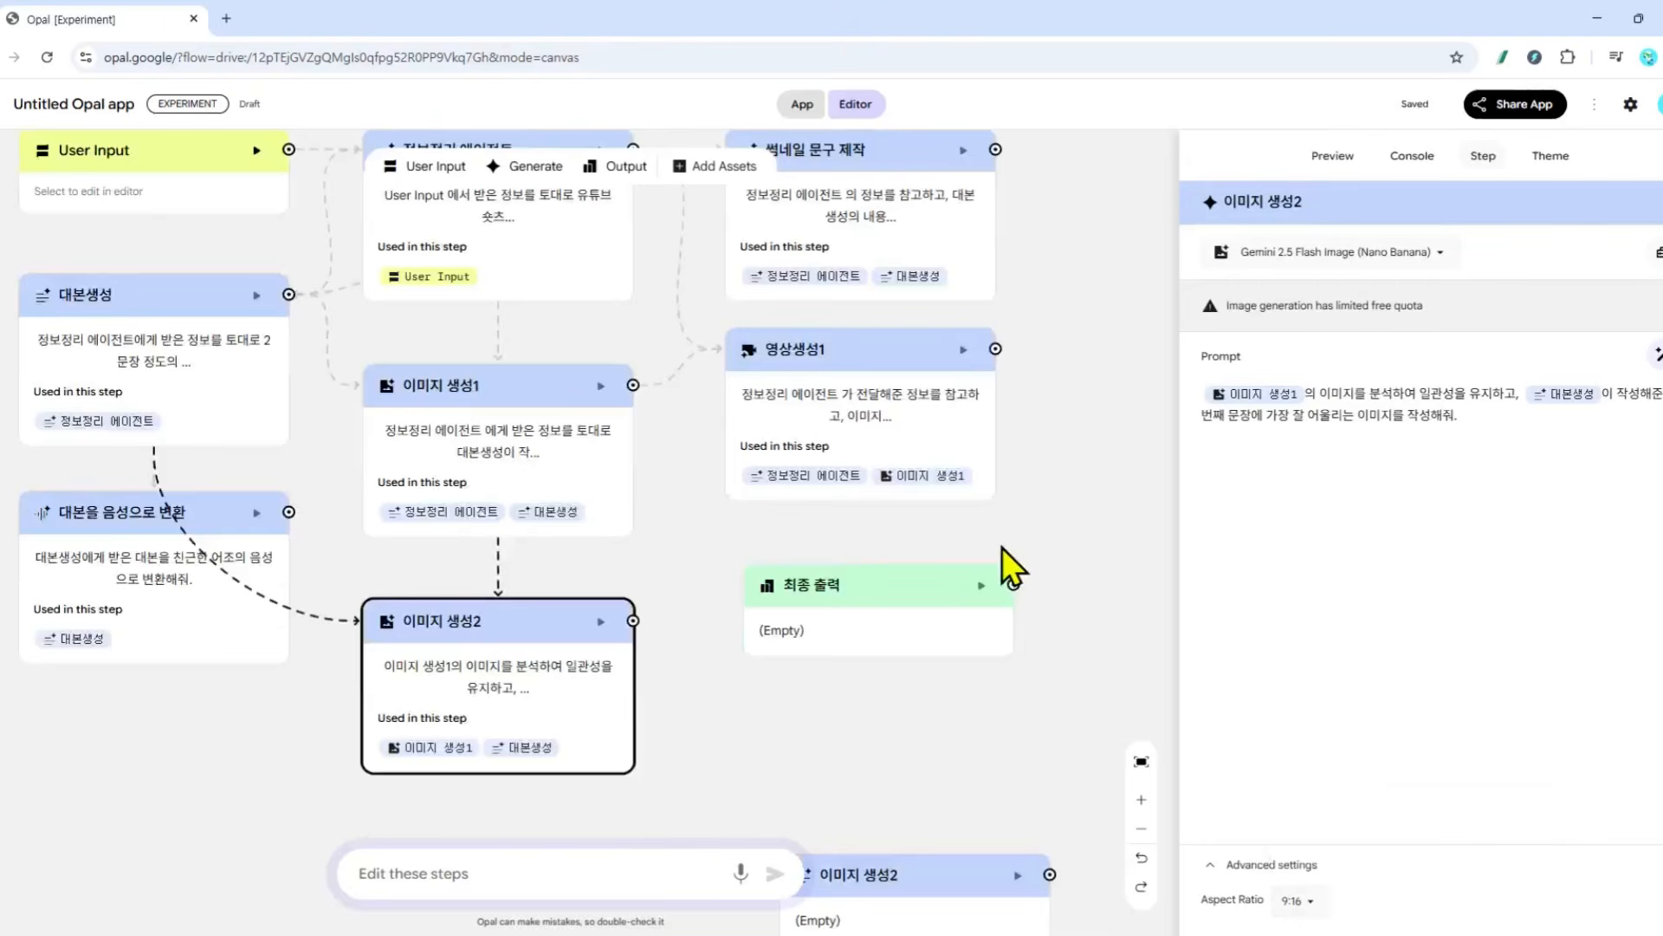
pyautogui.moveTo(851, 593); pyautogui.dragTo(829, 604)
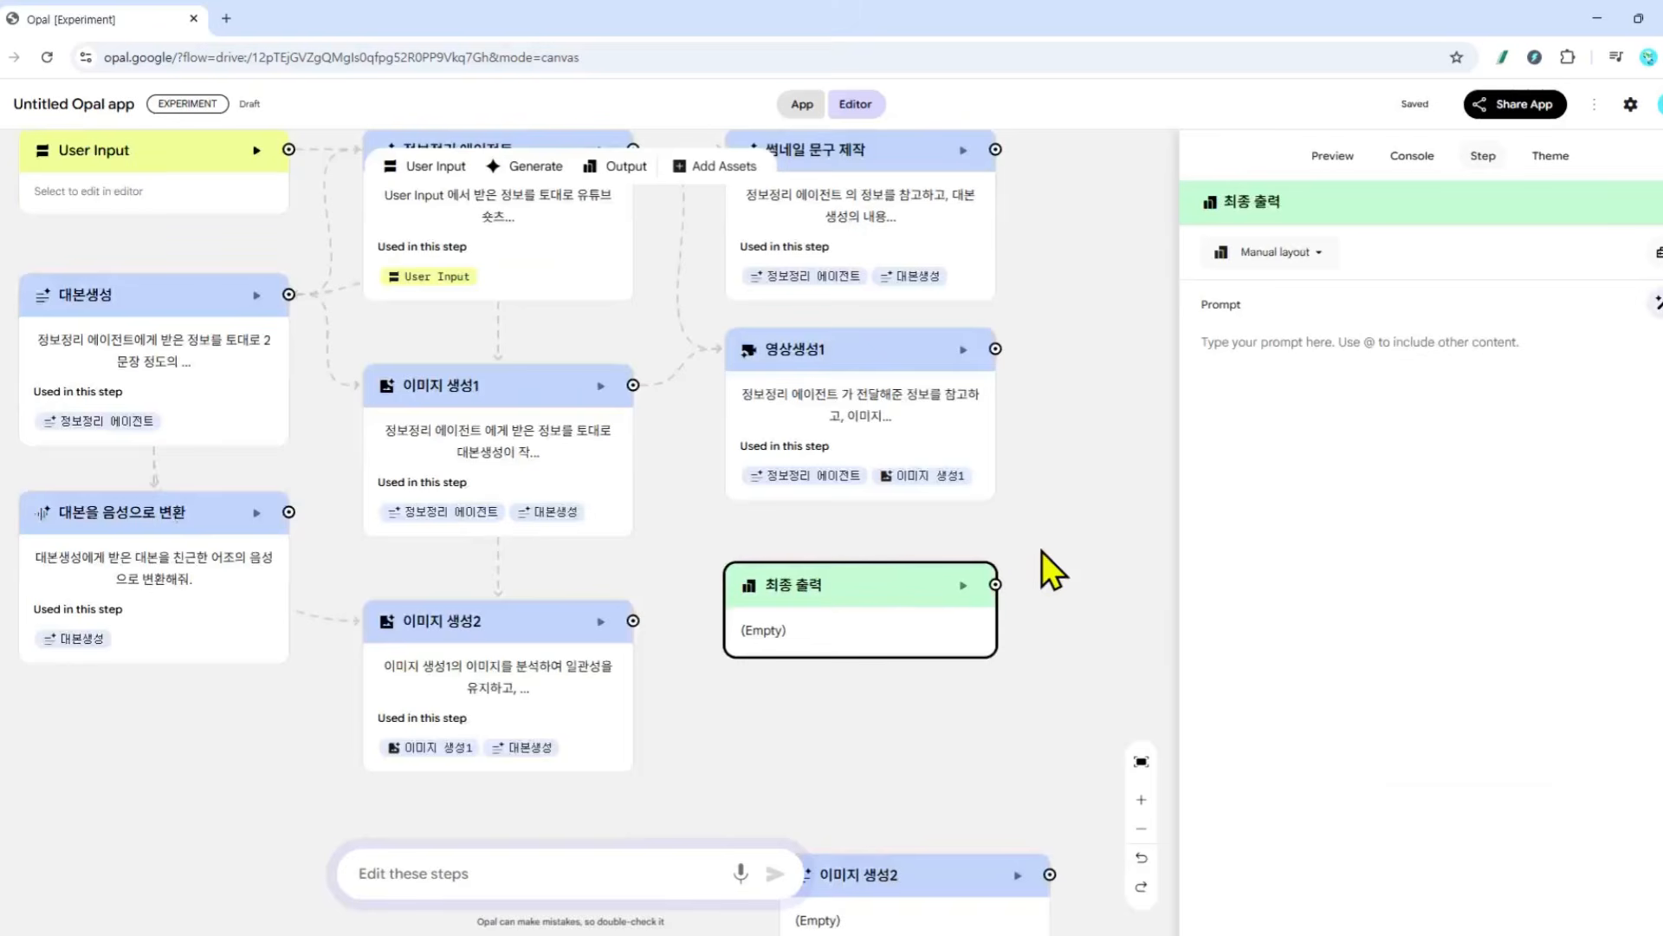
pyautogui.scroll(2, 1041, 552)
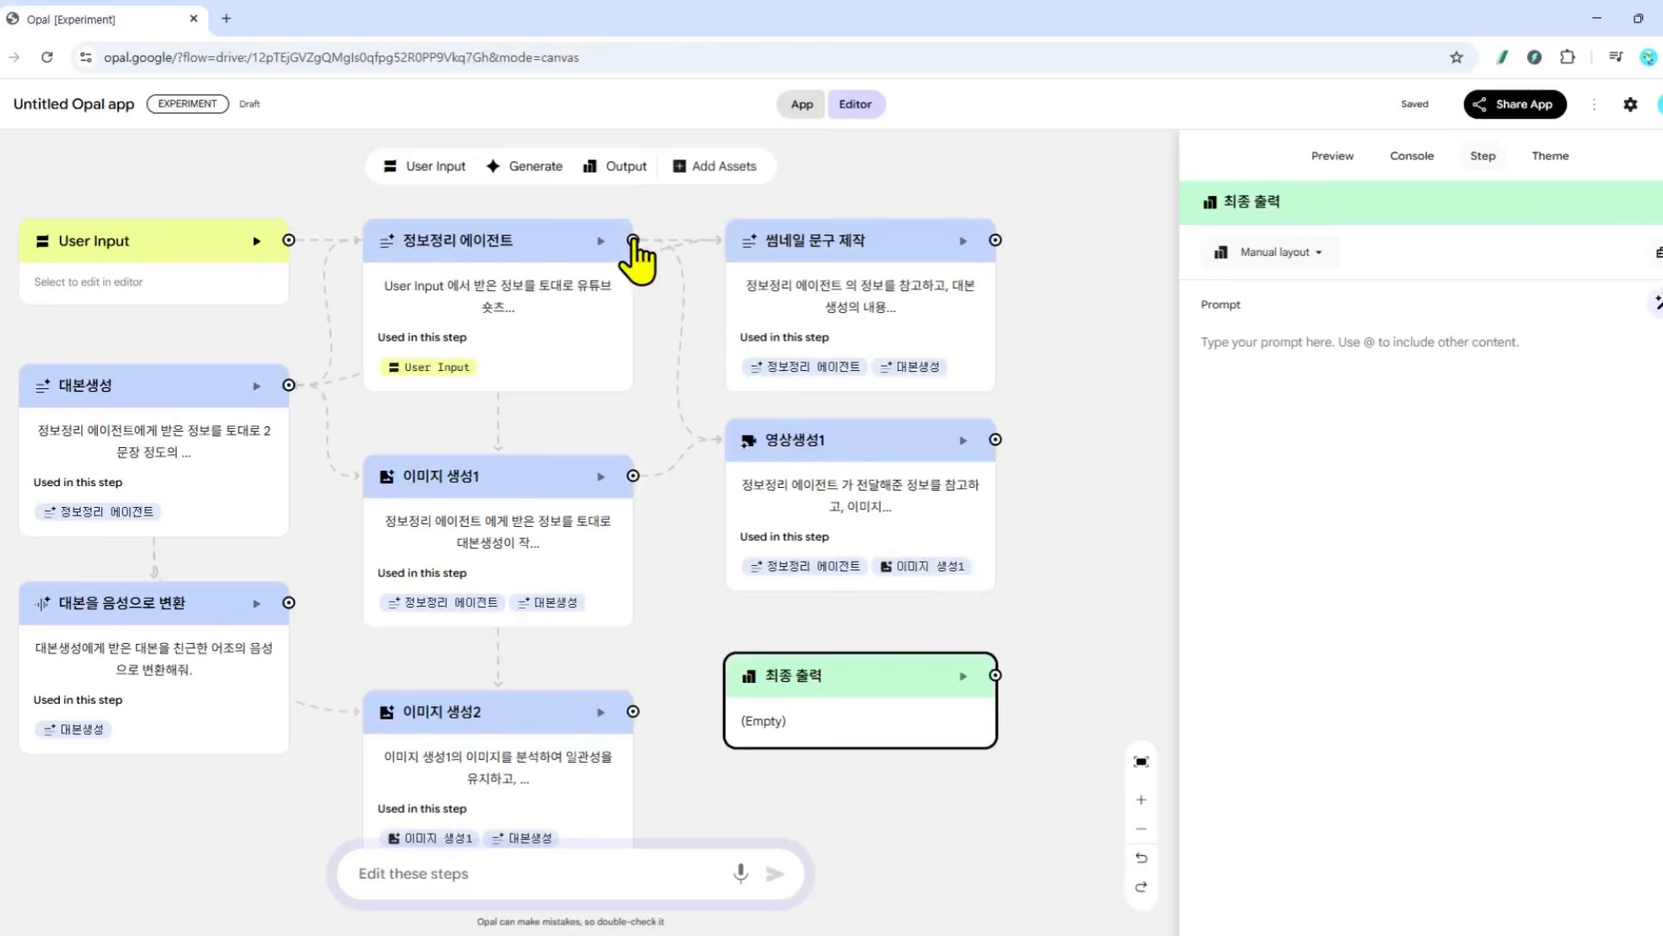
# Connect 정보정리 에이전트, 대본생성, 대본을 음성으로 변환, 이미지 생성1, 이미지 생성2, 영상생성1 and 썸네일 문구 제작 to 최종 출력
pyautogui.moveTo(635, 242); pyautogui.dragTo(767, 732)
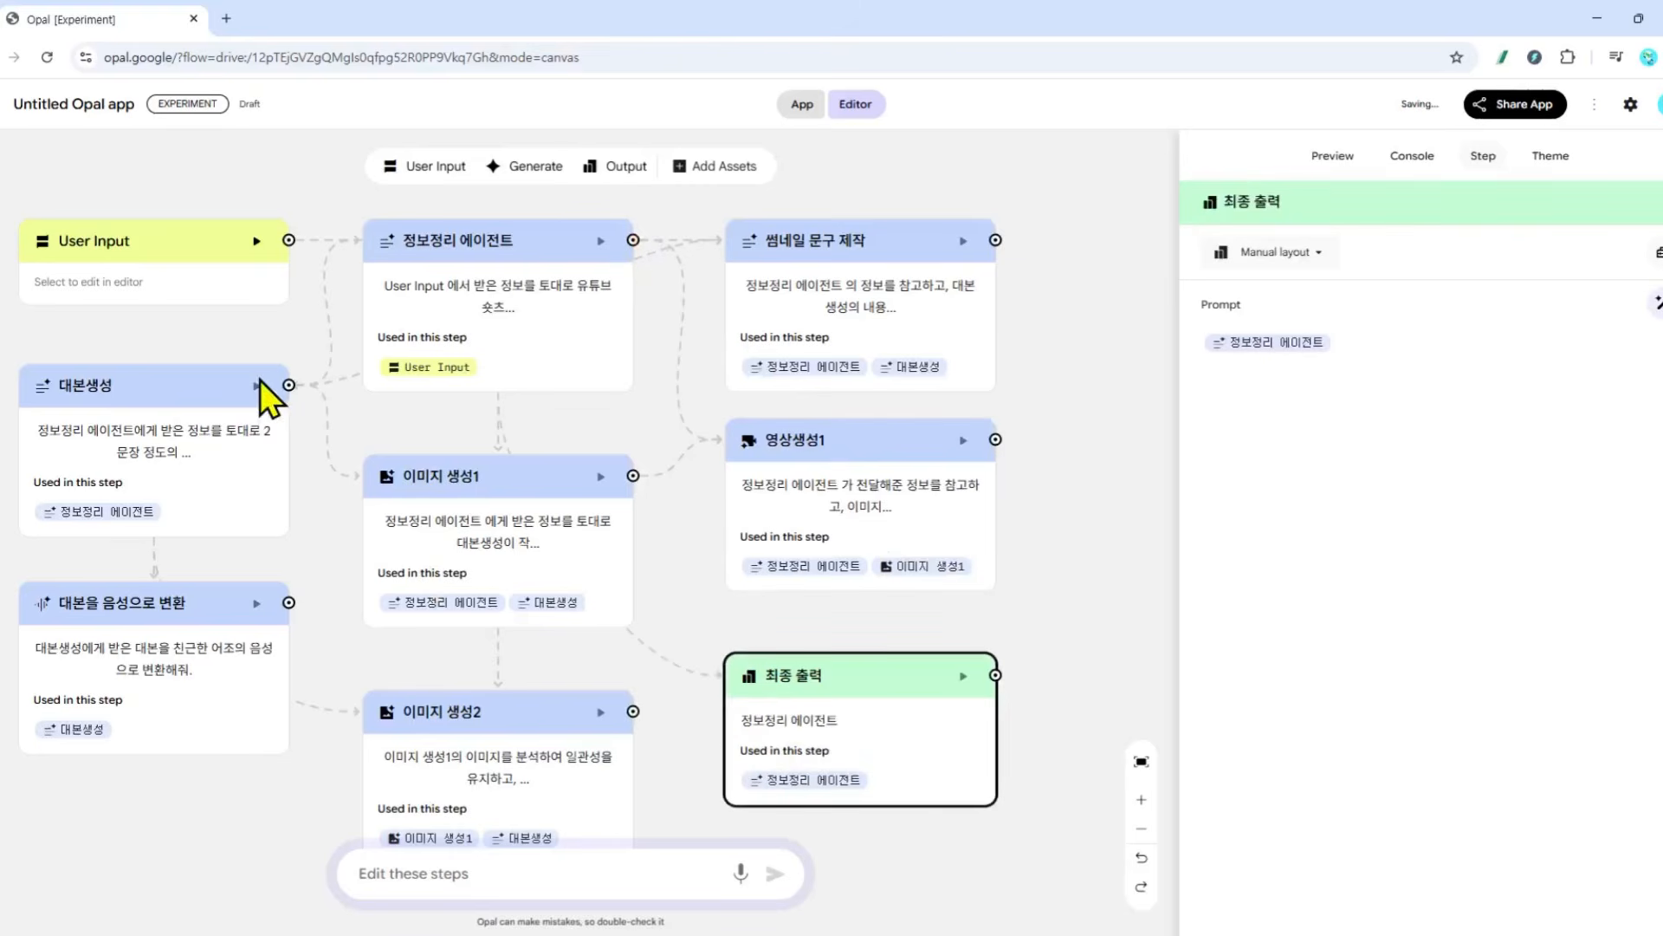
pyautogui.moveTo(290, 386); pyautogui.dragTo(769, 770)
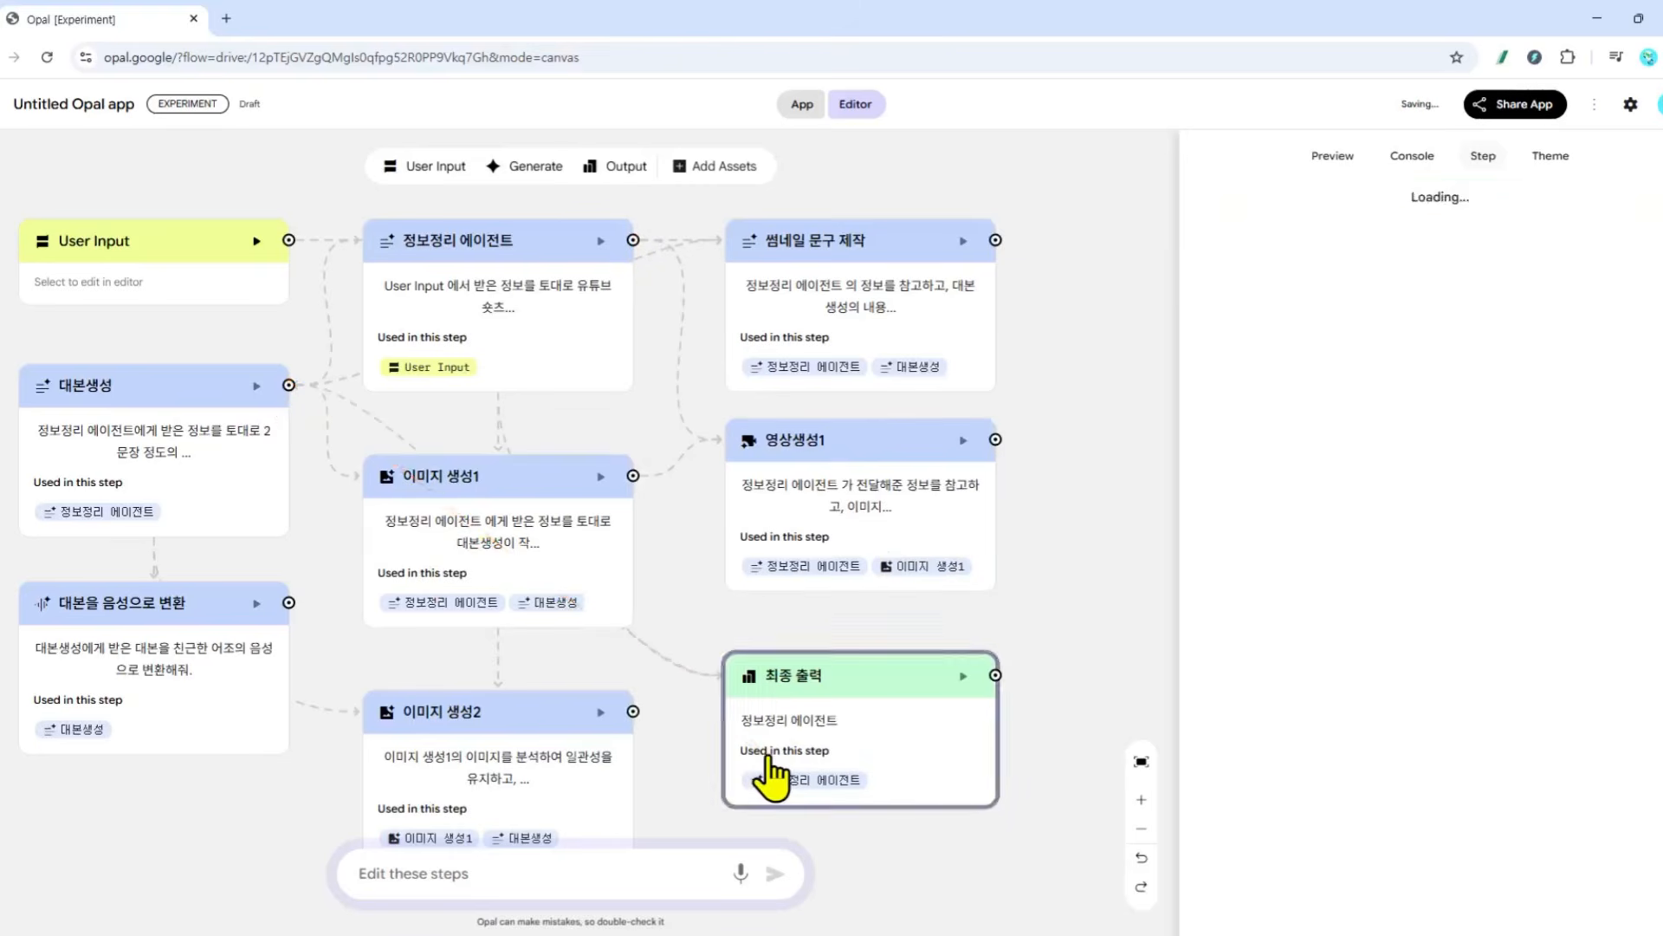
pyautogui.moveTo(290, 604); pyautogui.dragTo(839, 766)
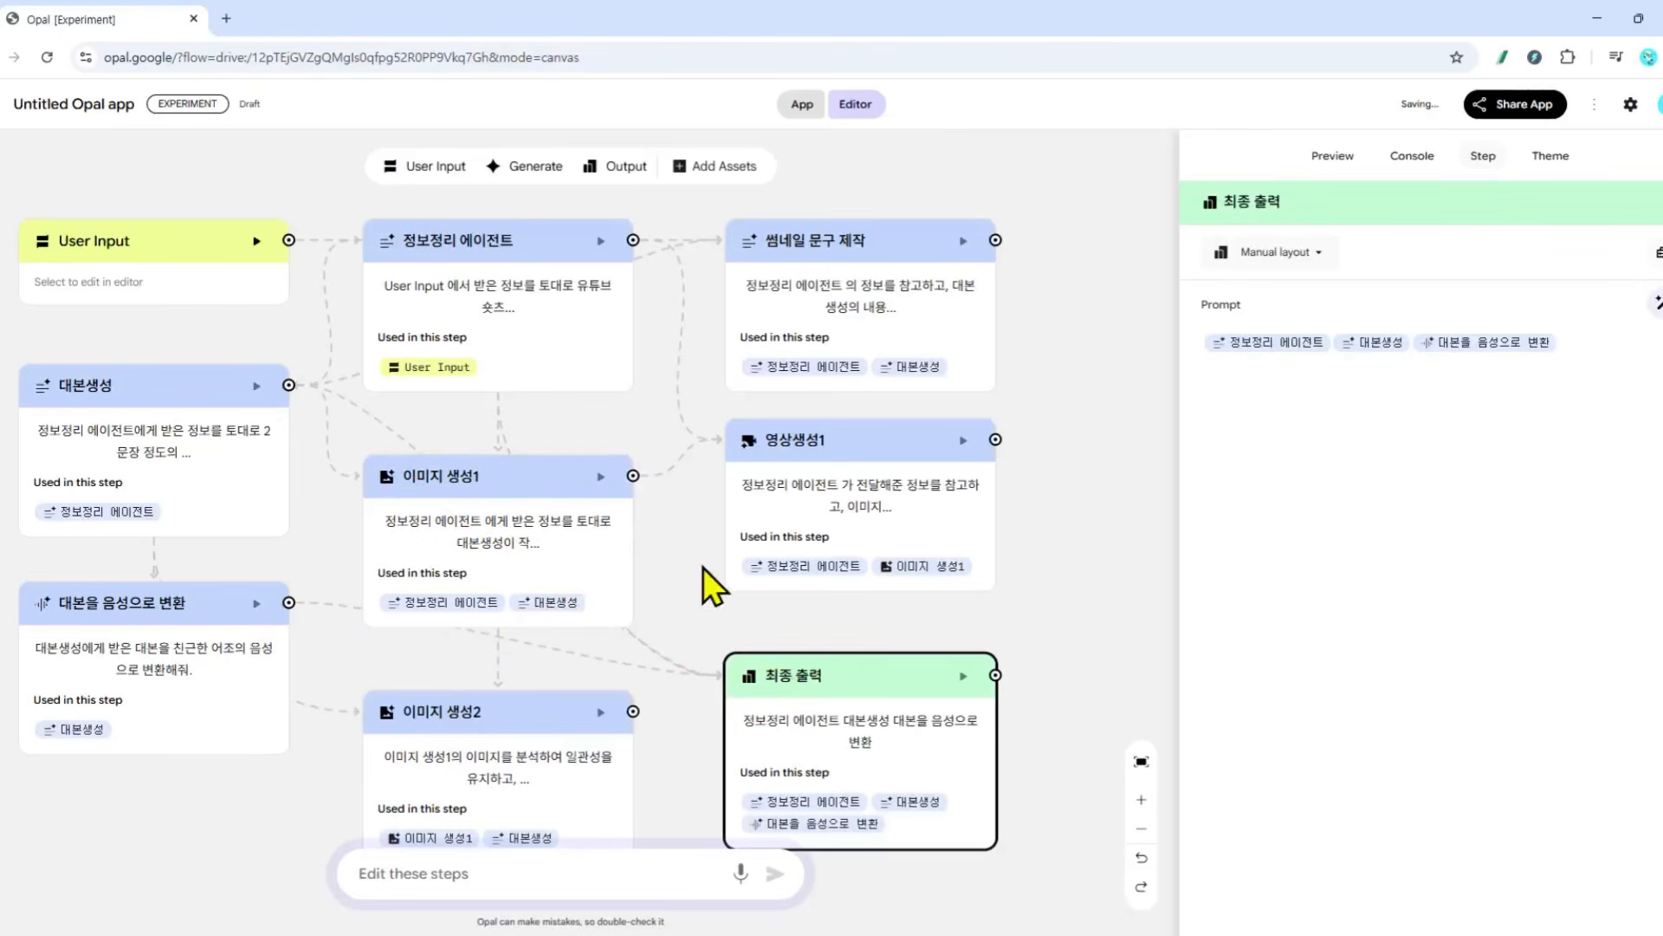
pyautogui.moveTo(633, 475); pyautogui.dragTo(815, 777)
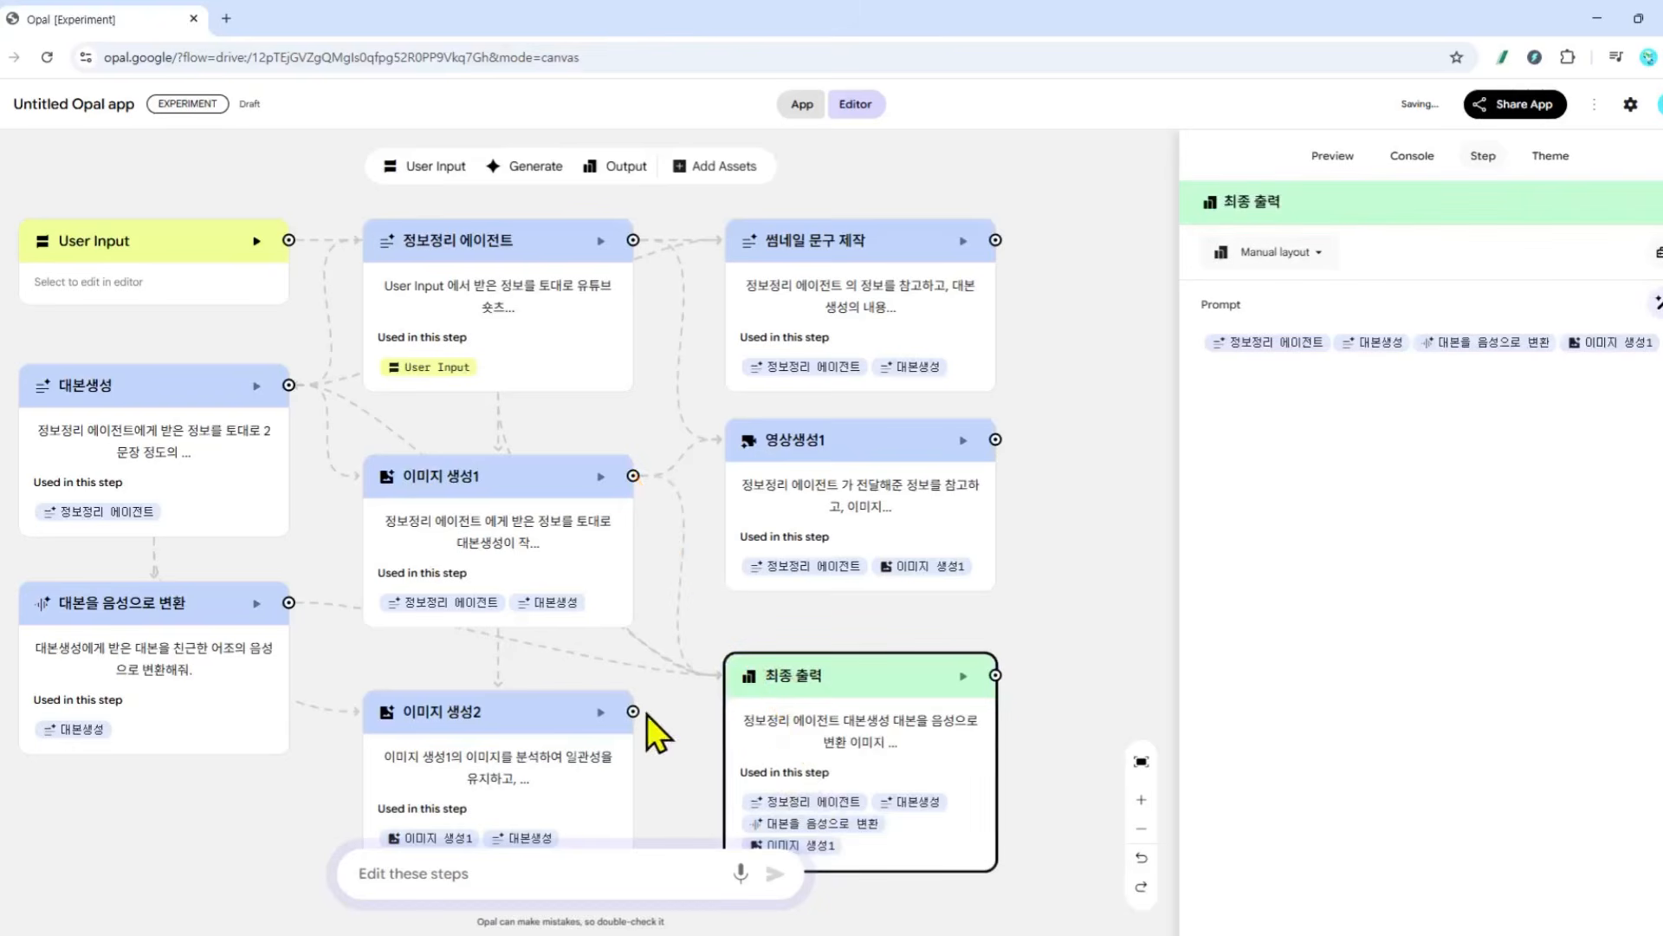
pyautogui.moveTo(633, 711); pyautogui.dragTo(815, 780)
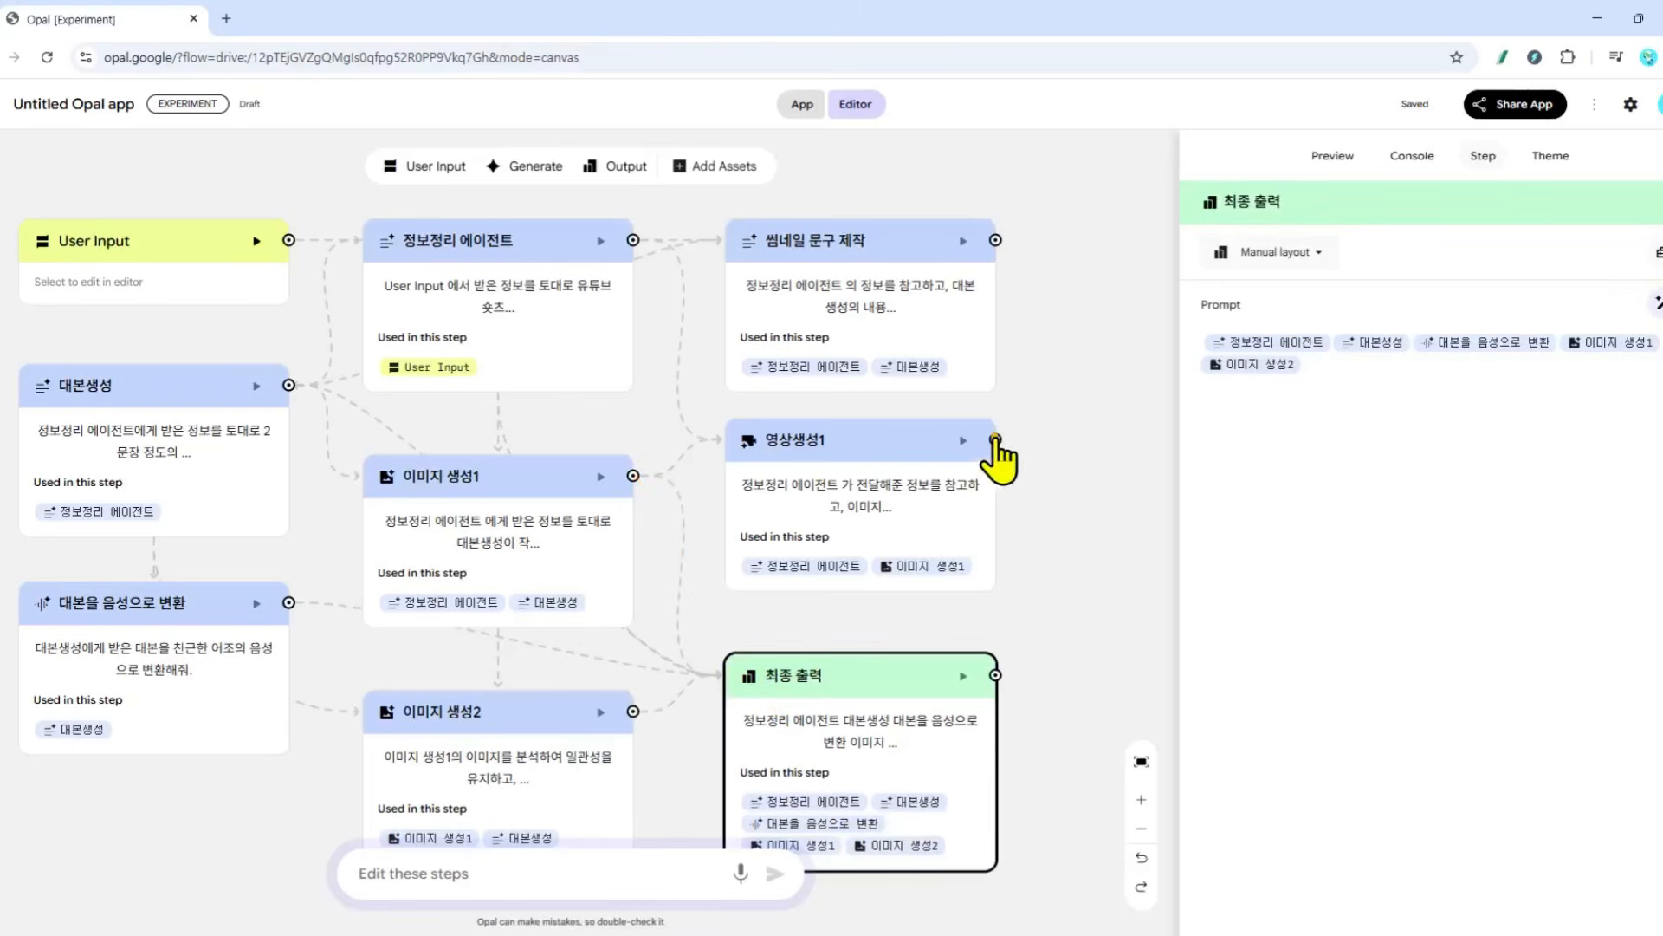
pyautogui.moveTo(996, 439); pyautogui.dragTo(861, 780)
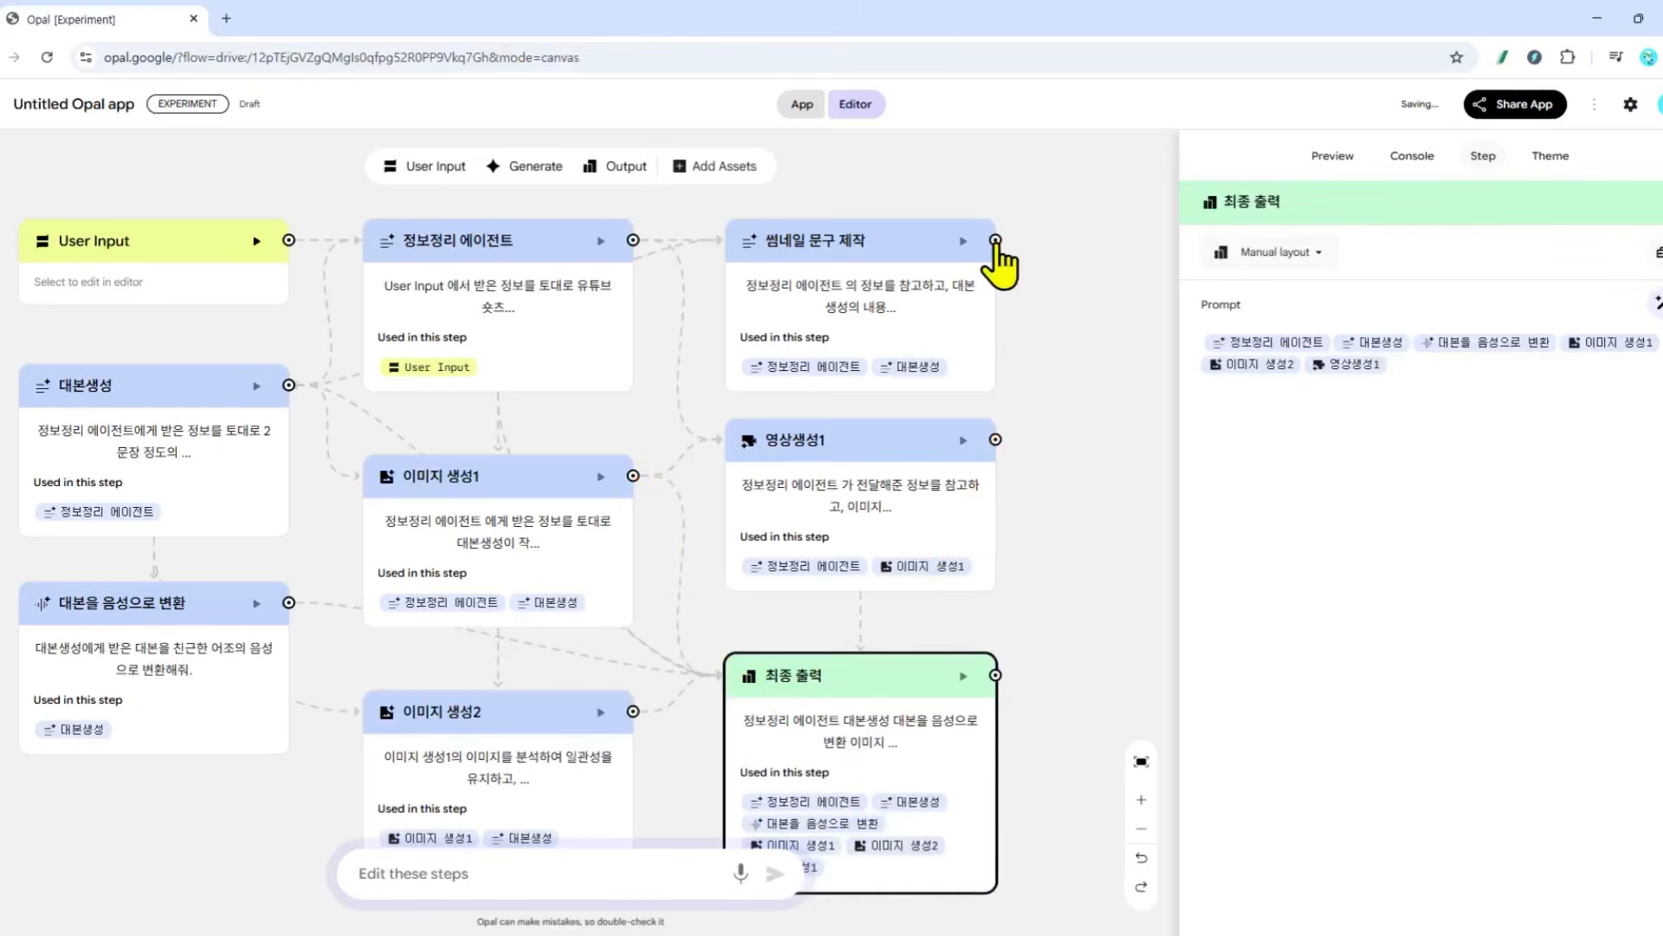
pyautogui.moveTo(996, 240); pyautogui.dragTo(888, 769)
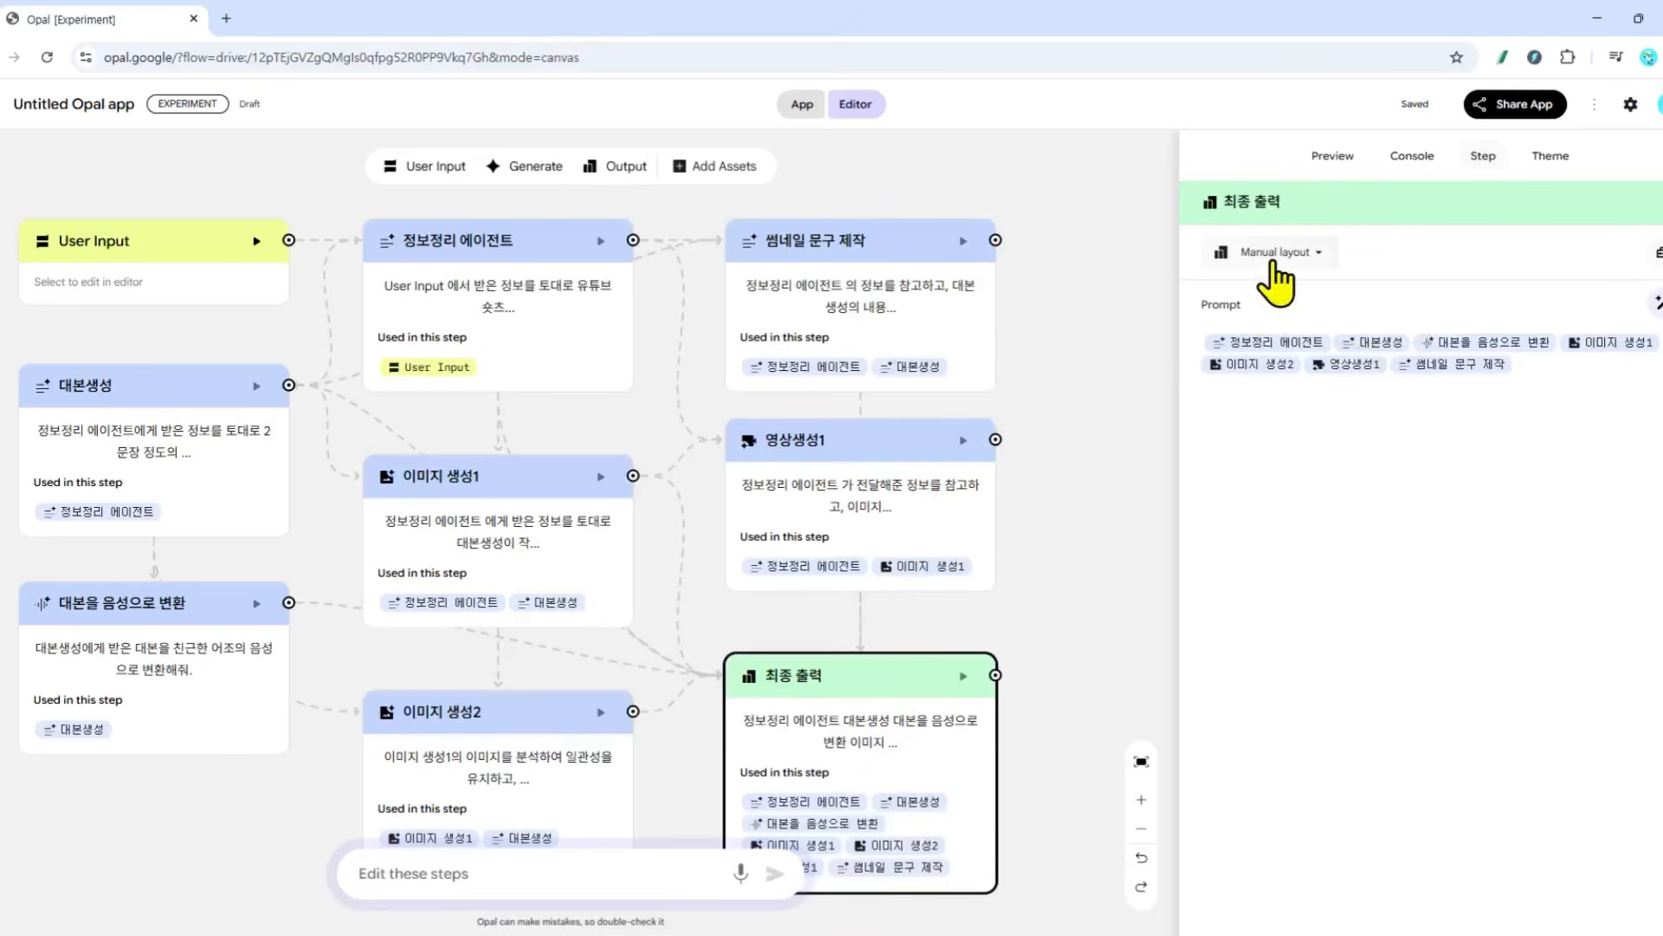
# Set the 최종 출력 step to Webpage with auto-layout and put each of its seven step references on a separate prompt line
pyautogui.click(1309, 257)
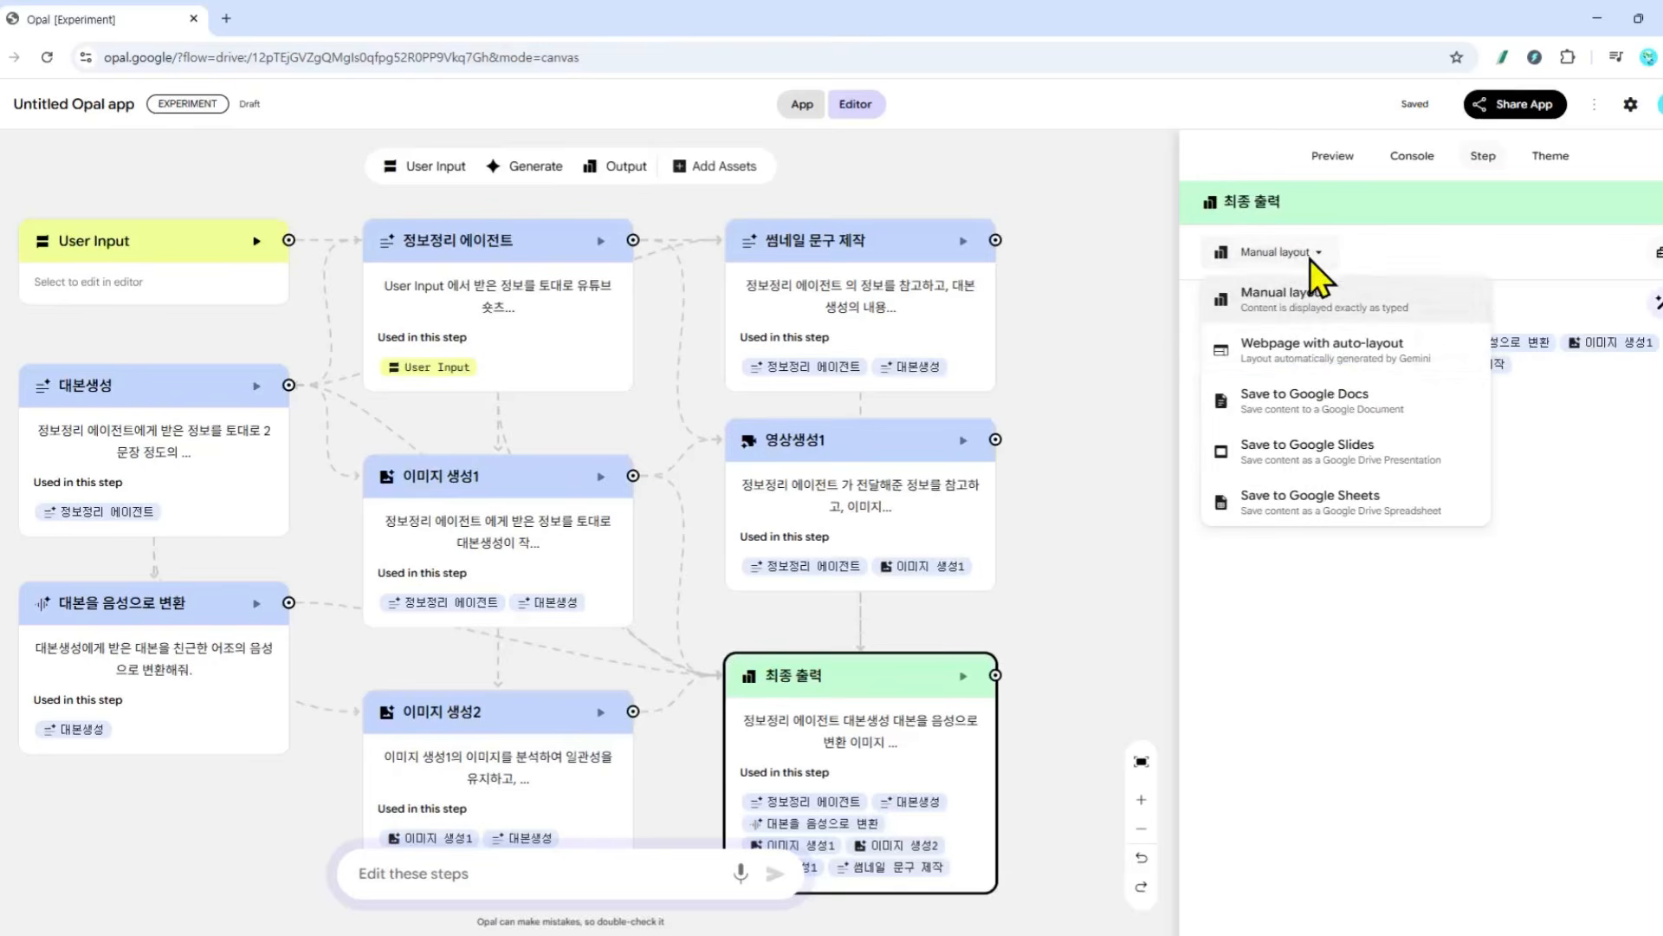
pyautogui.click(1327, 355)
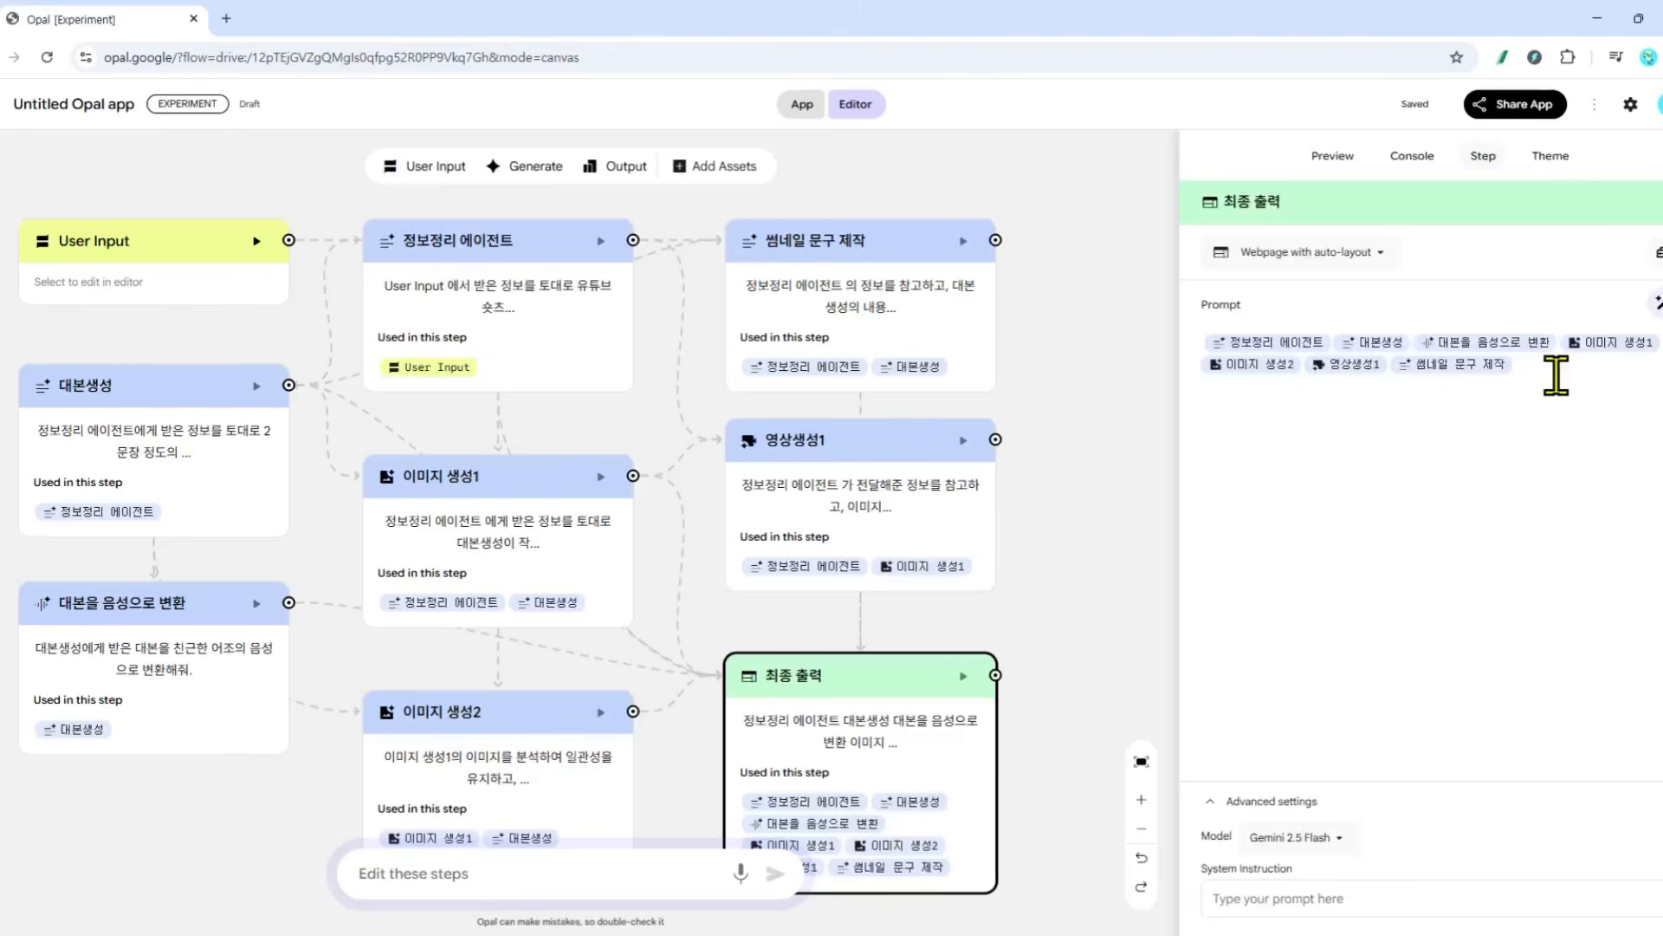
pyautogui.press('Return')
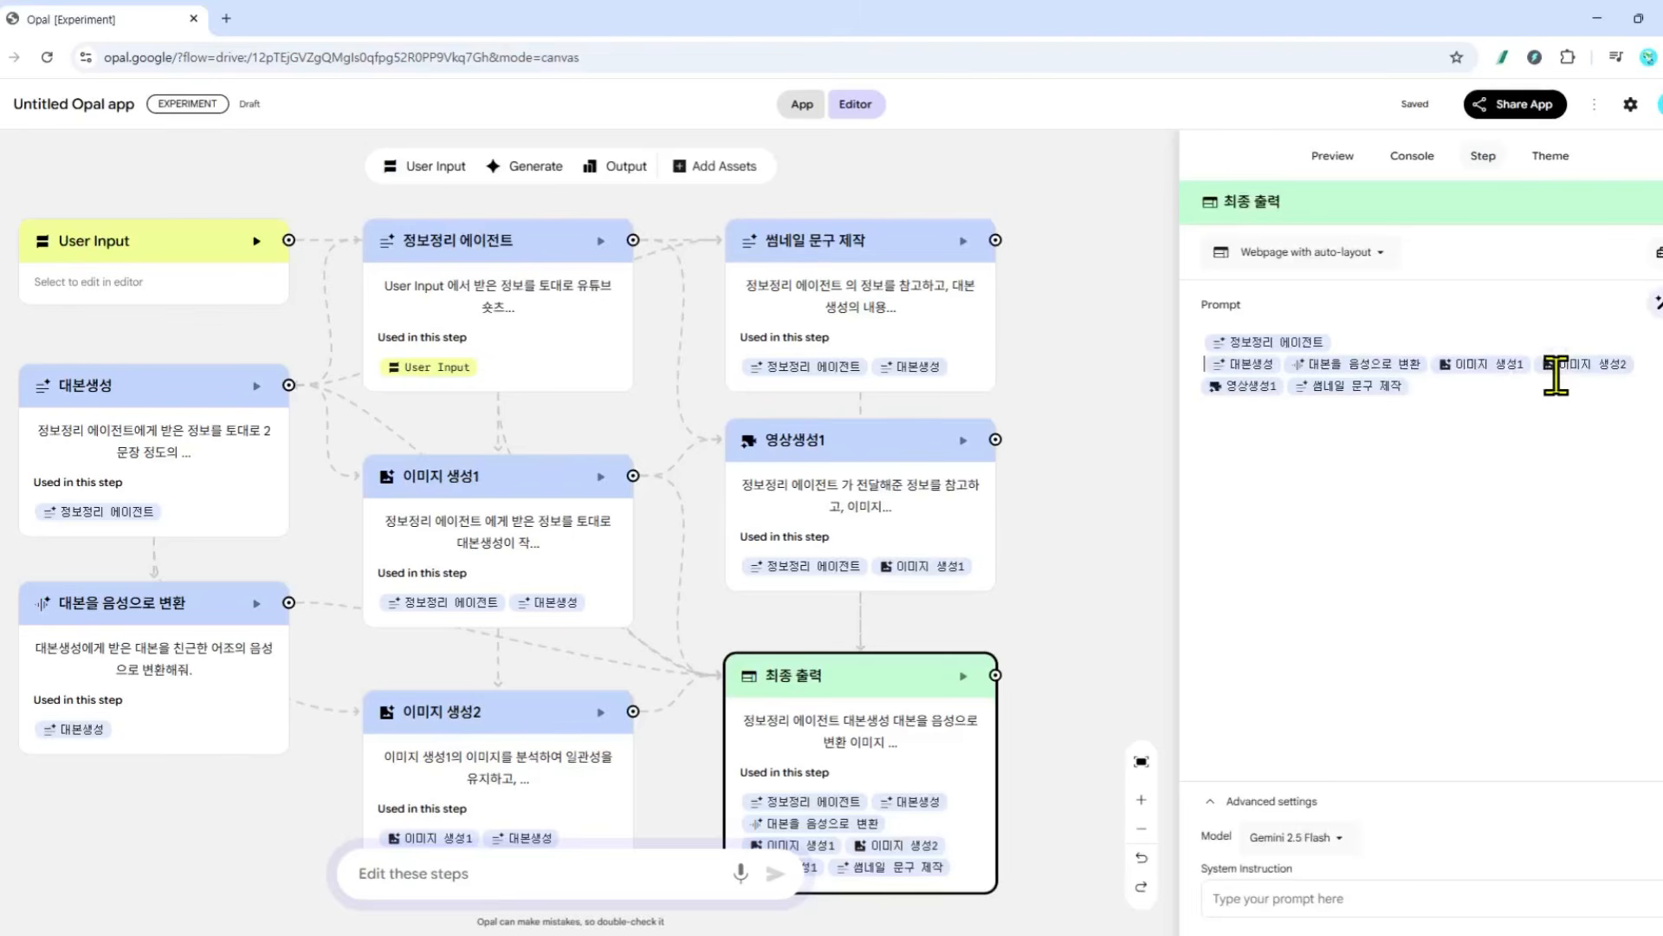
pyautogui.press('Right')
pyautogui.press('Return')
pyautogui.press('Return')
pyautogui.press('BackSpace')
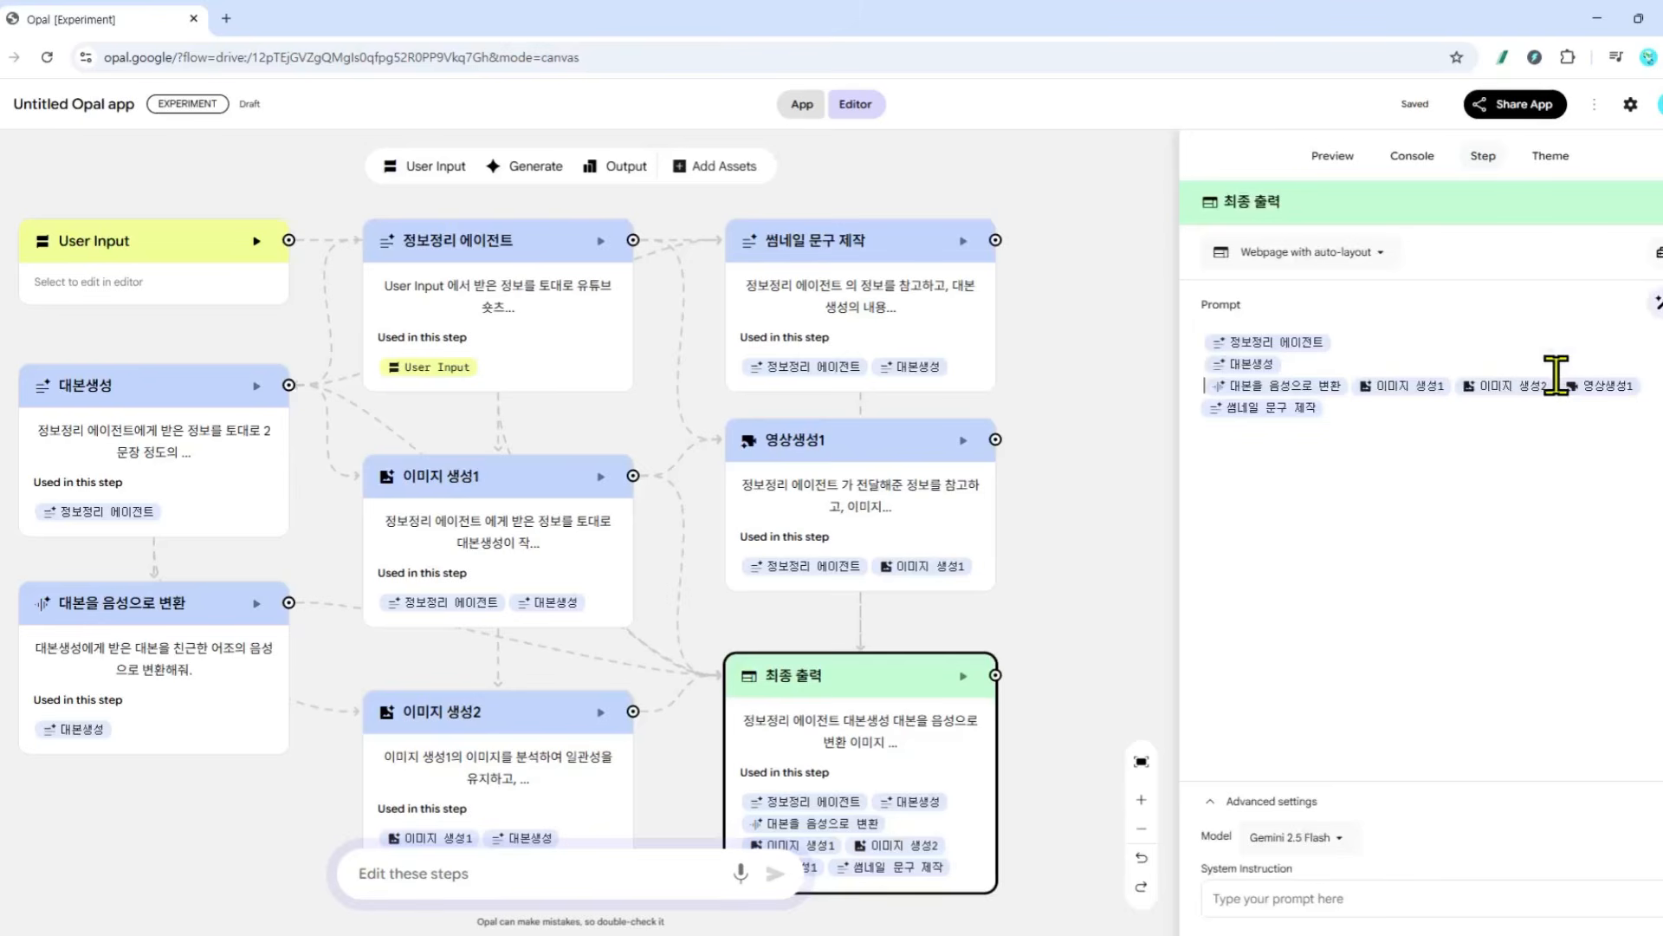
pyautogui.press('Right')
pyautogui.press('Return')
pyautogui.press('Return')
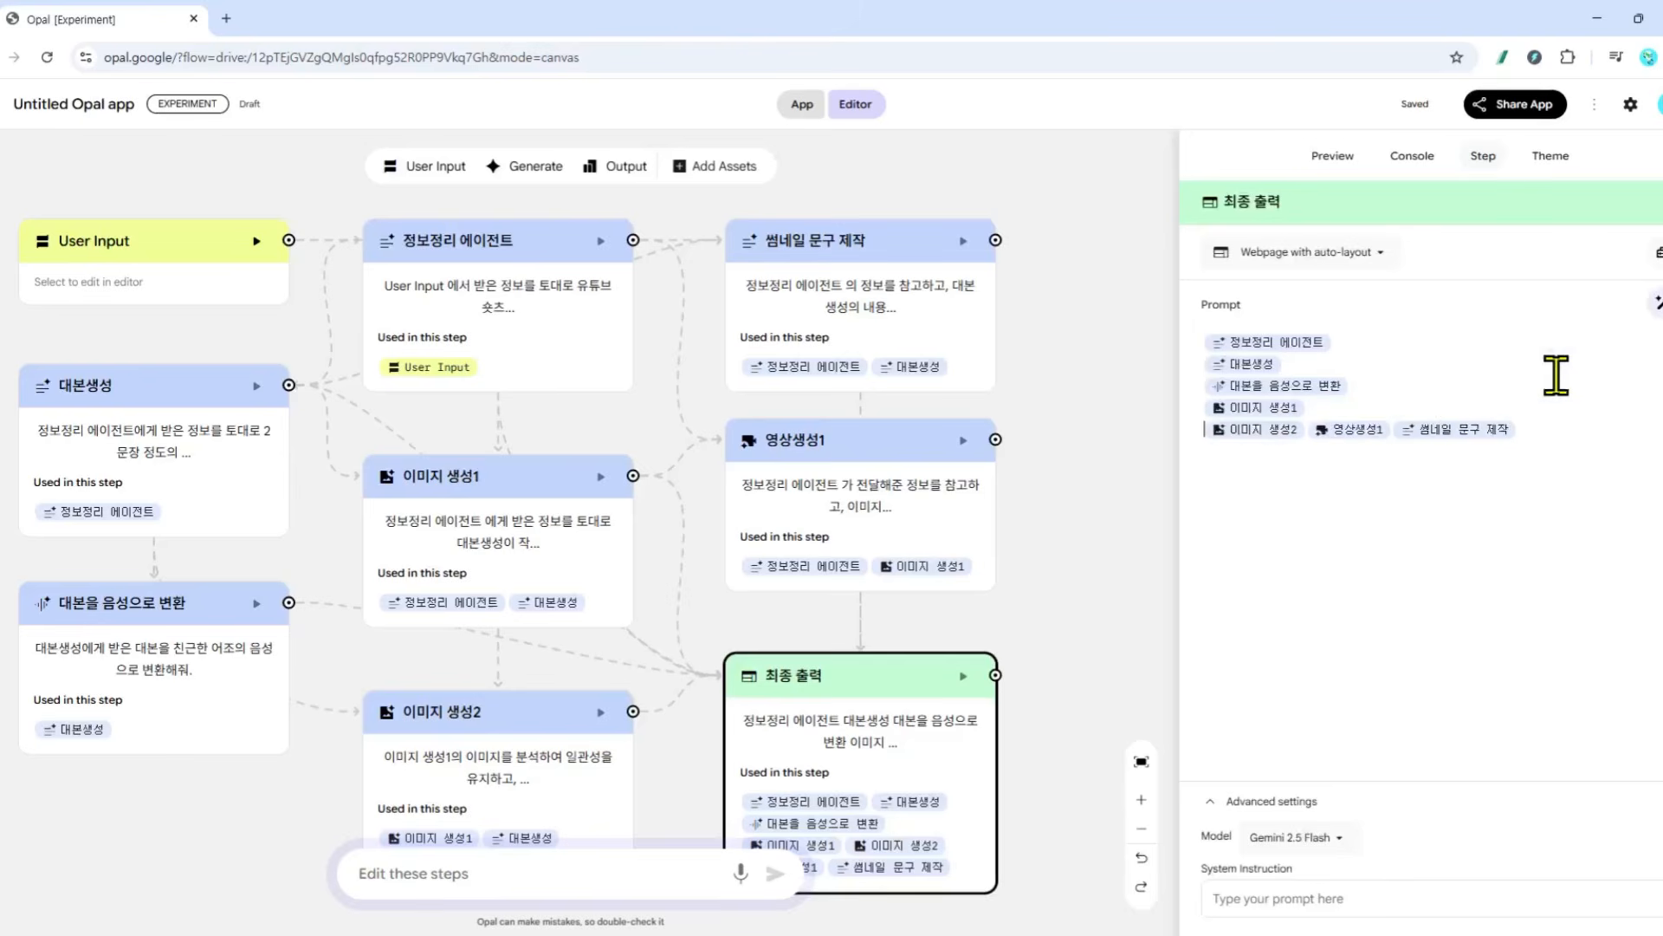
pyautogui.press('Right')
pyautogui.press('Return')
pyautogui.press('Right')
pyautogui.press('Return')
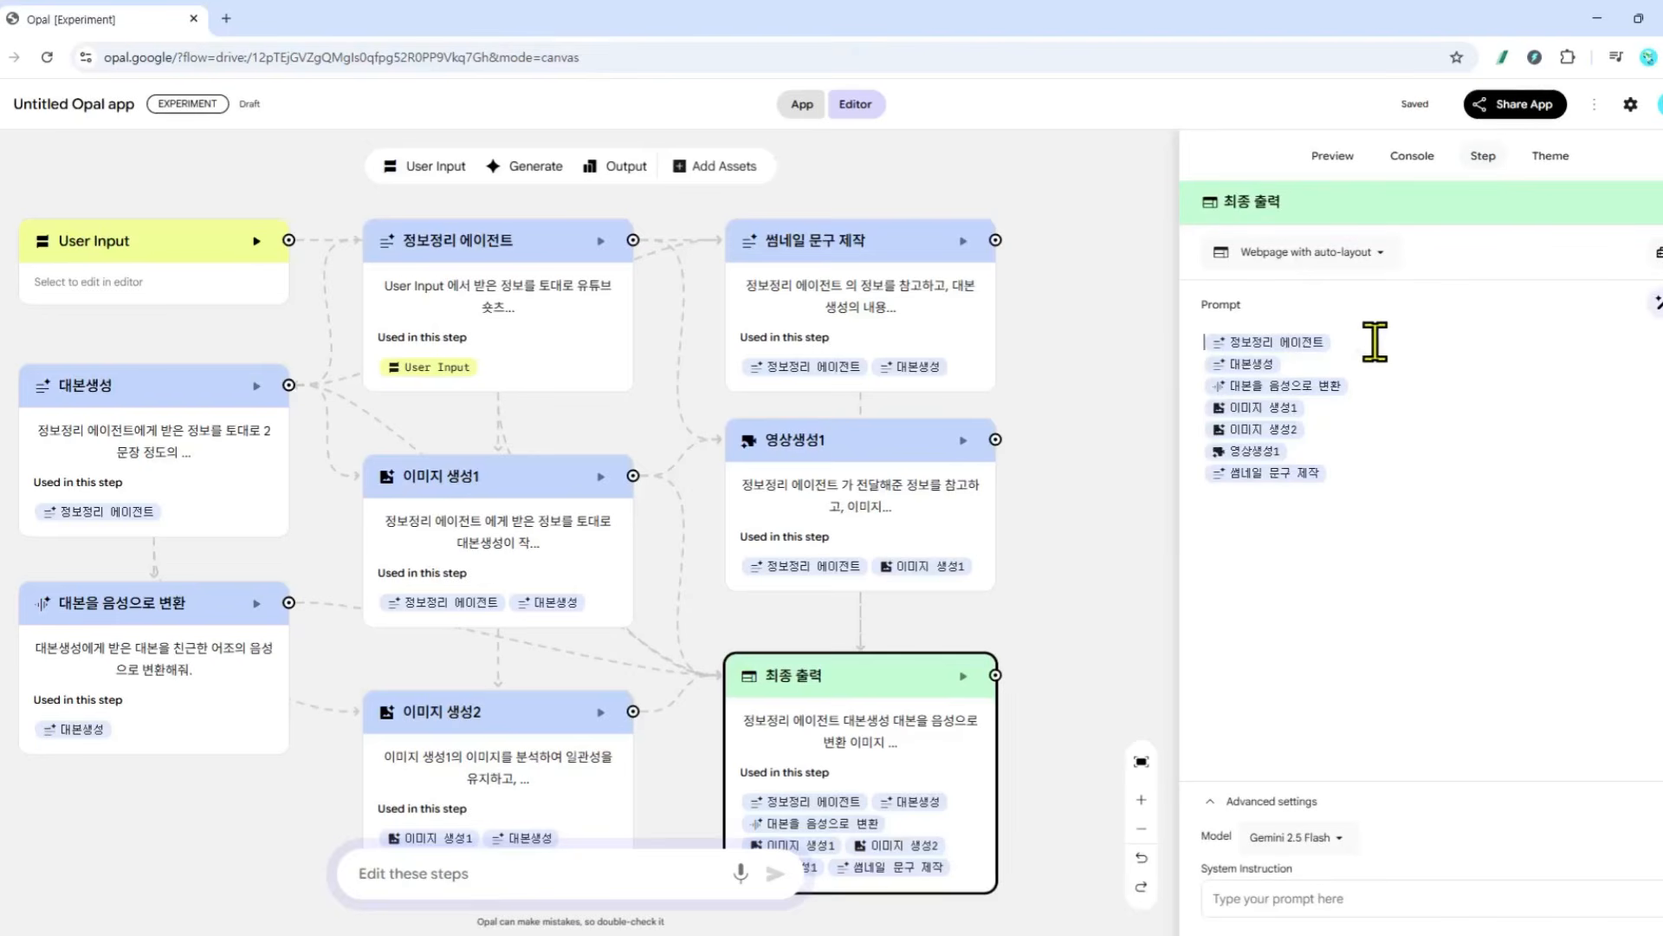
# Above the references in the 최종 출력 prompt, enter "아래 데이터를 보기좋게 섹션별로 구분하여 출력해줘. 그리고 각 생성된 자료들은 다운로드를 받을 수 있도록 해줘."
pyautogui.press('Return')
pyautogui.press('Return')
pyautogui.write('아래 데이터를 보기좋게 섹')
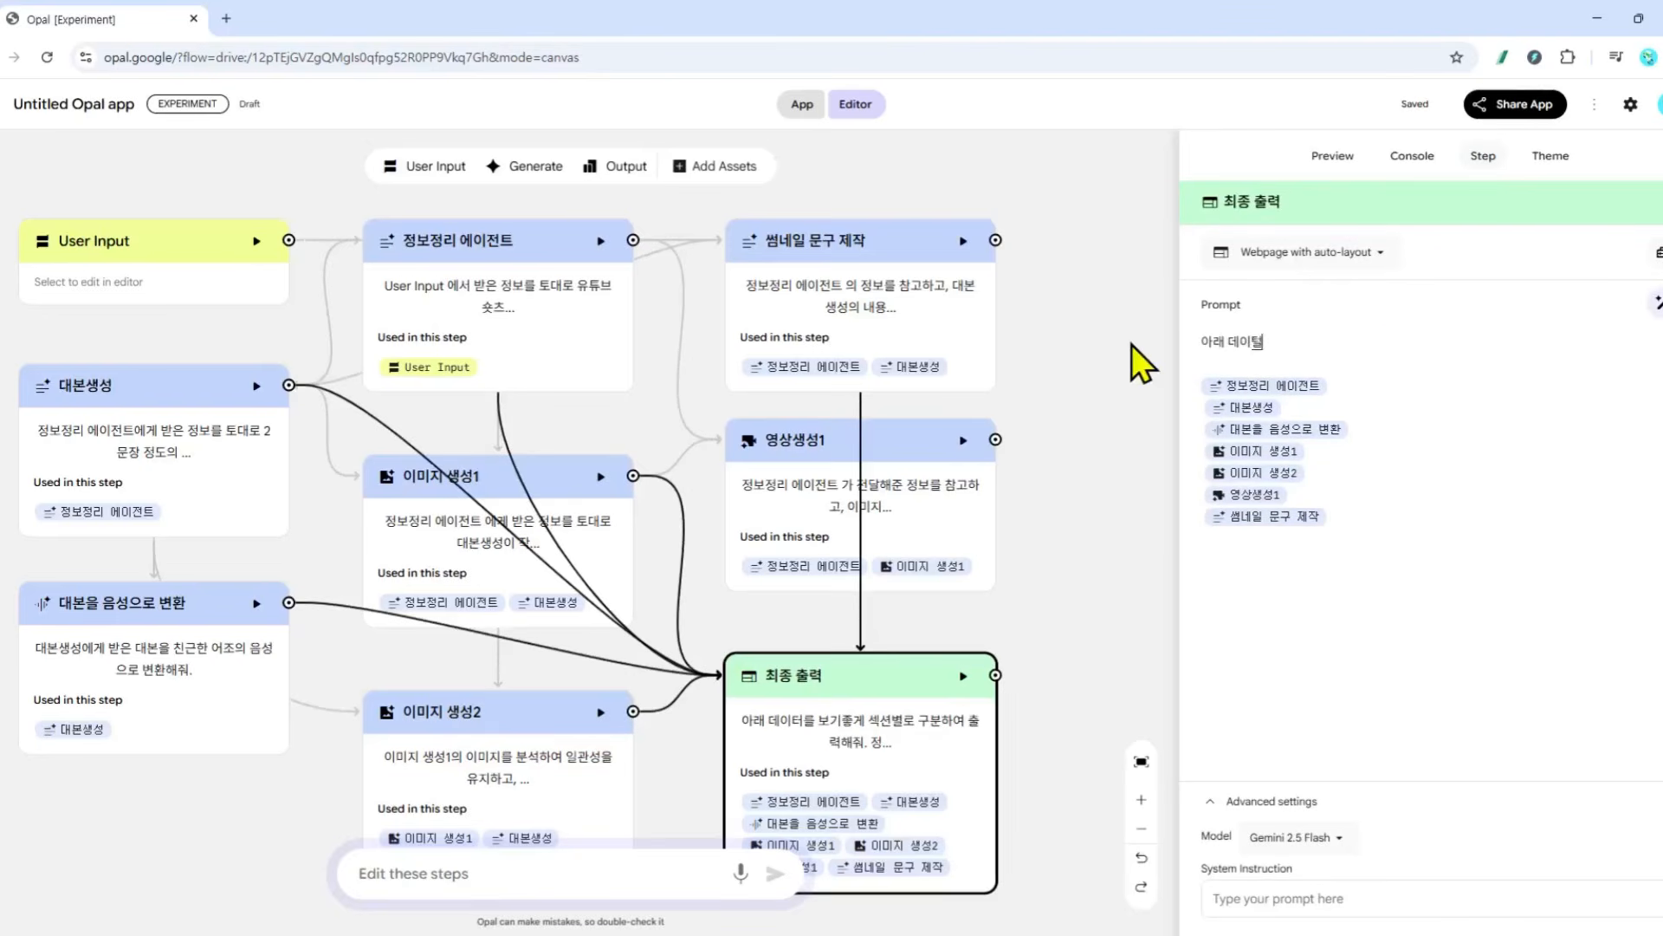
pyautogui.write('션별로 구분하여')
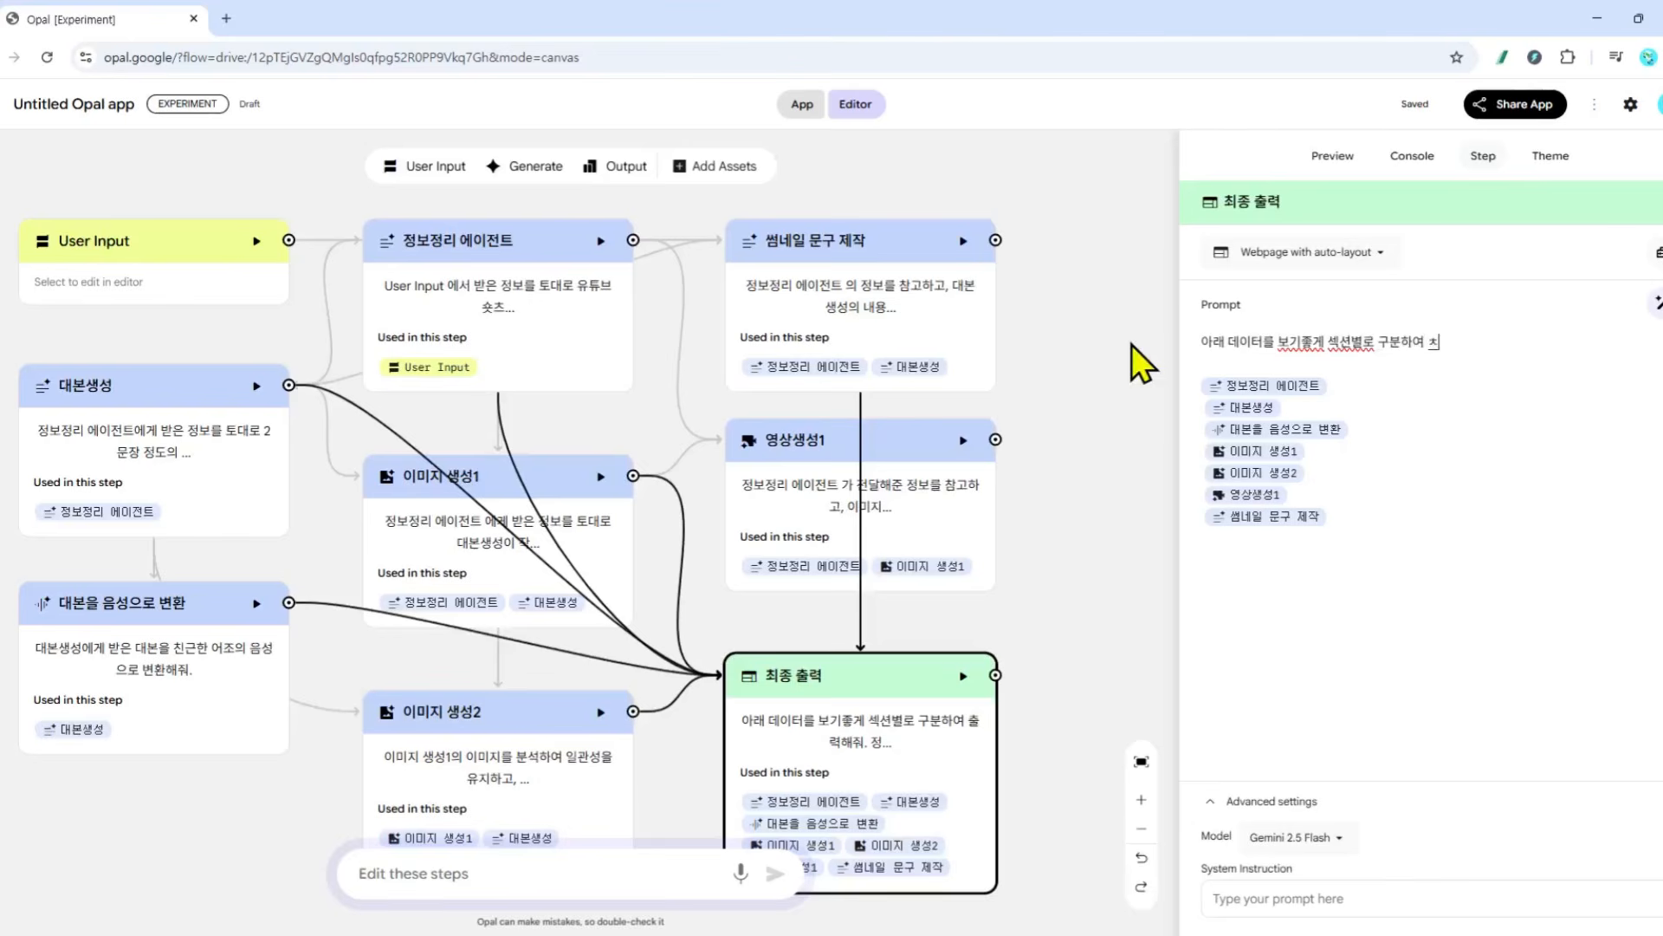
pyautogui.write(' 출력해줘.')
pyautogui.press('Return')
pyautogui.write('그리')
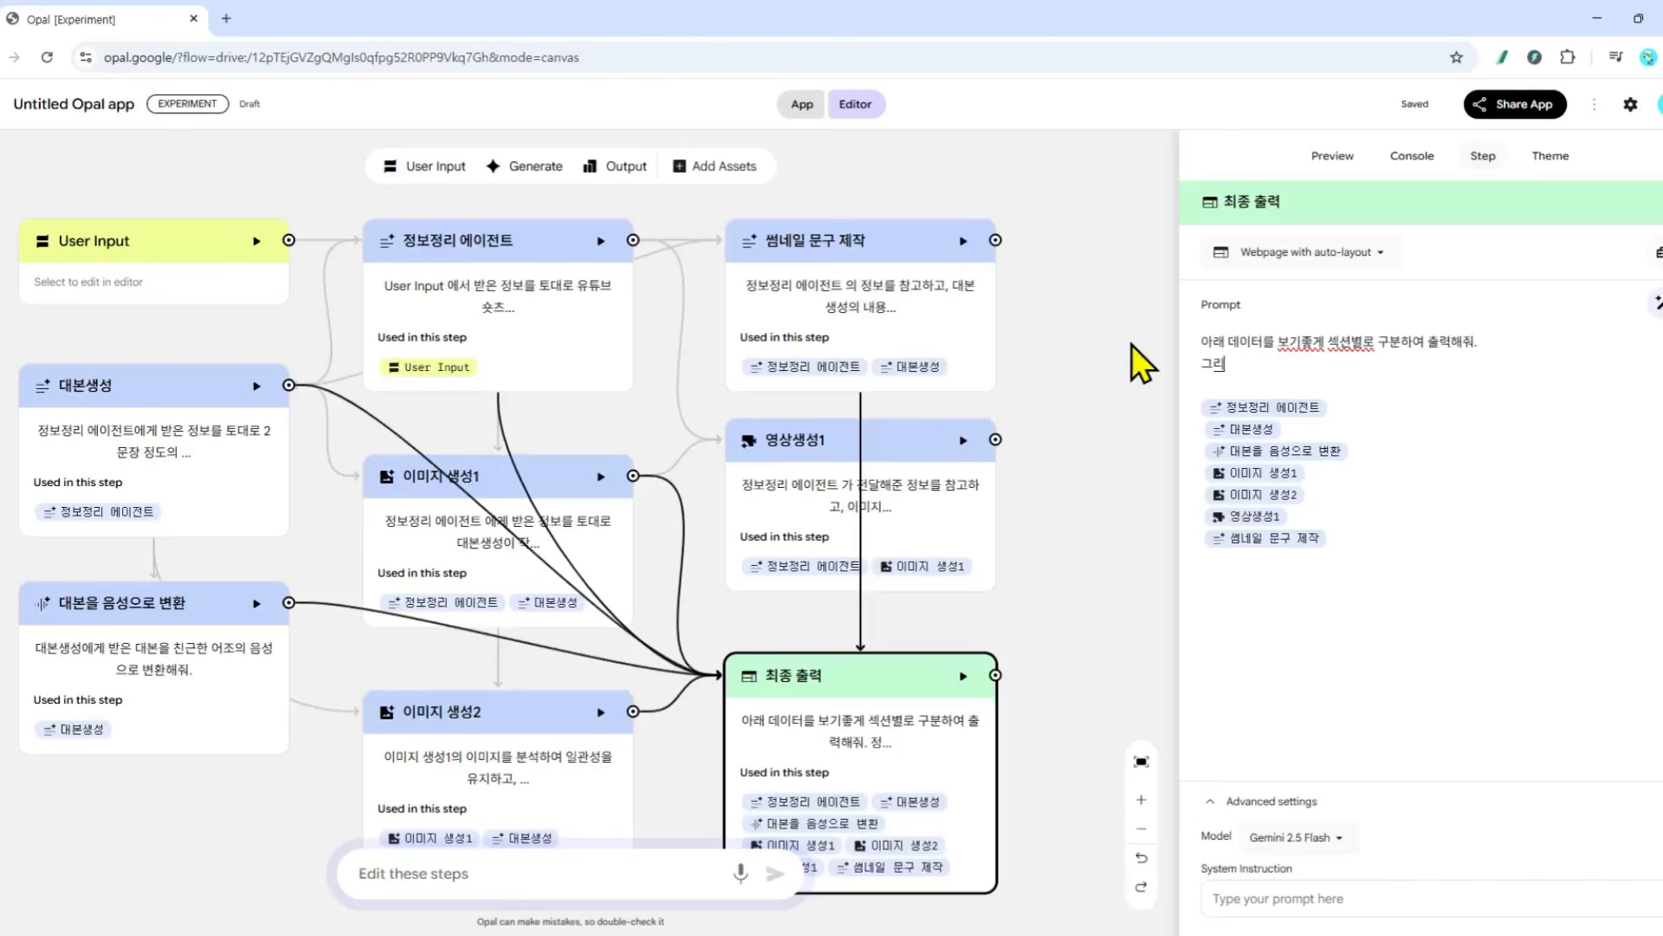
pyautogui.write('고 객 생성된 자료들은 다운ㄷ로드를 벱')
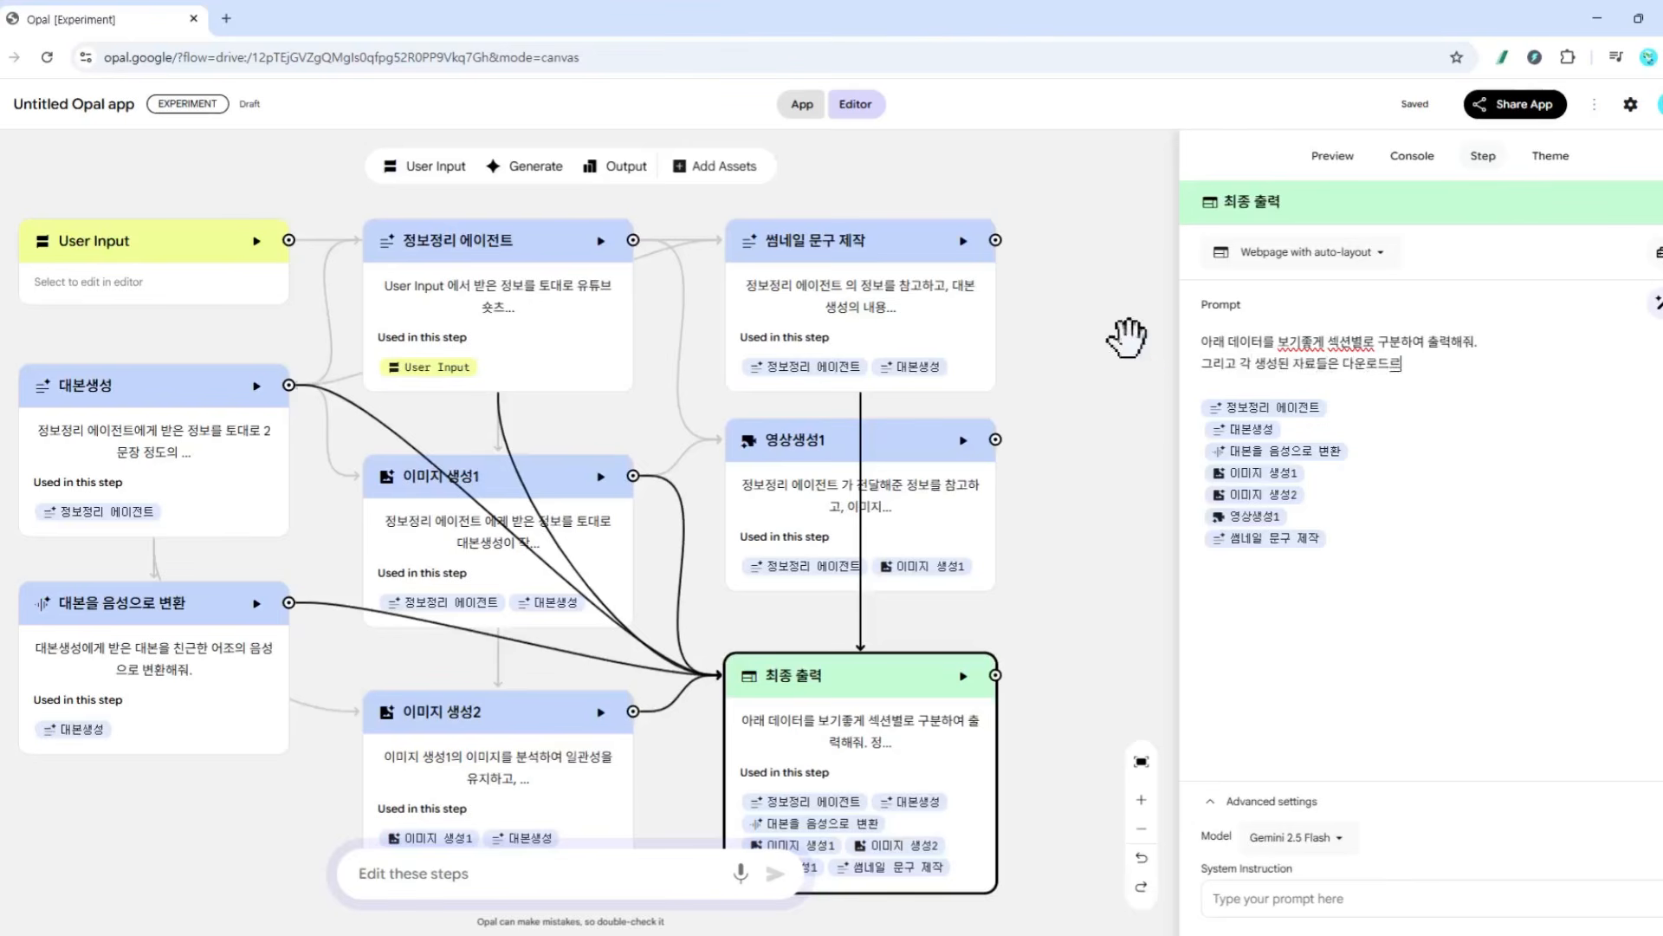
pyautogui.write('을 수 있도록 히')
pyautogui.click(885, 672)
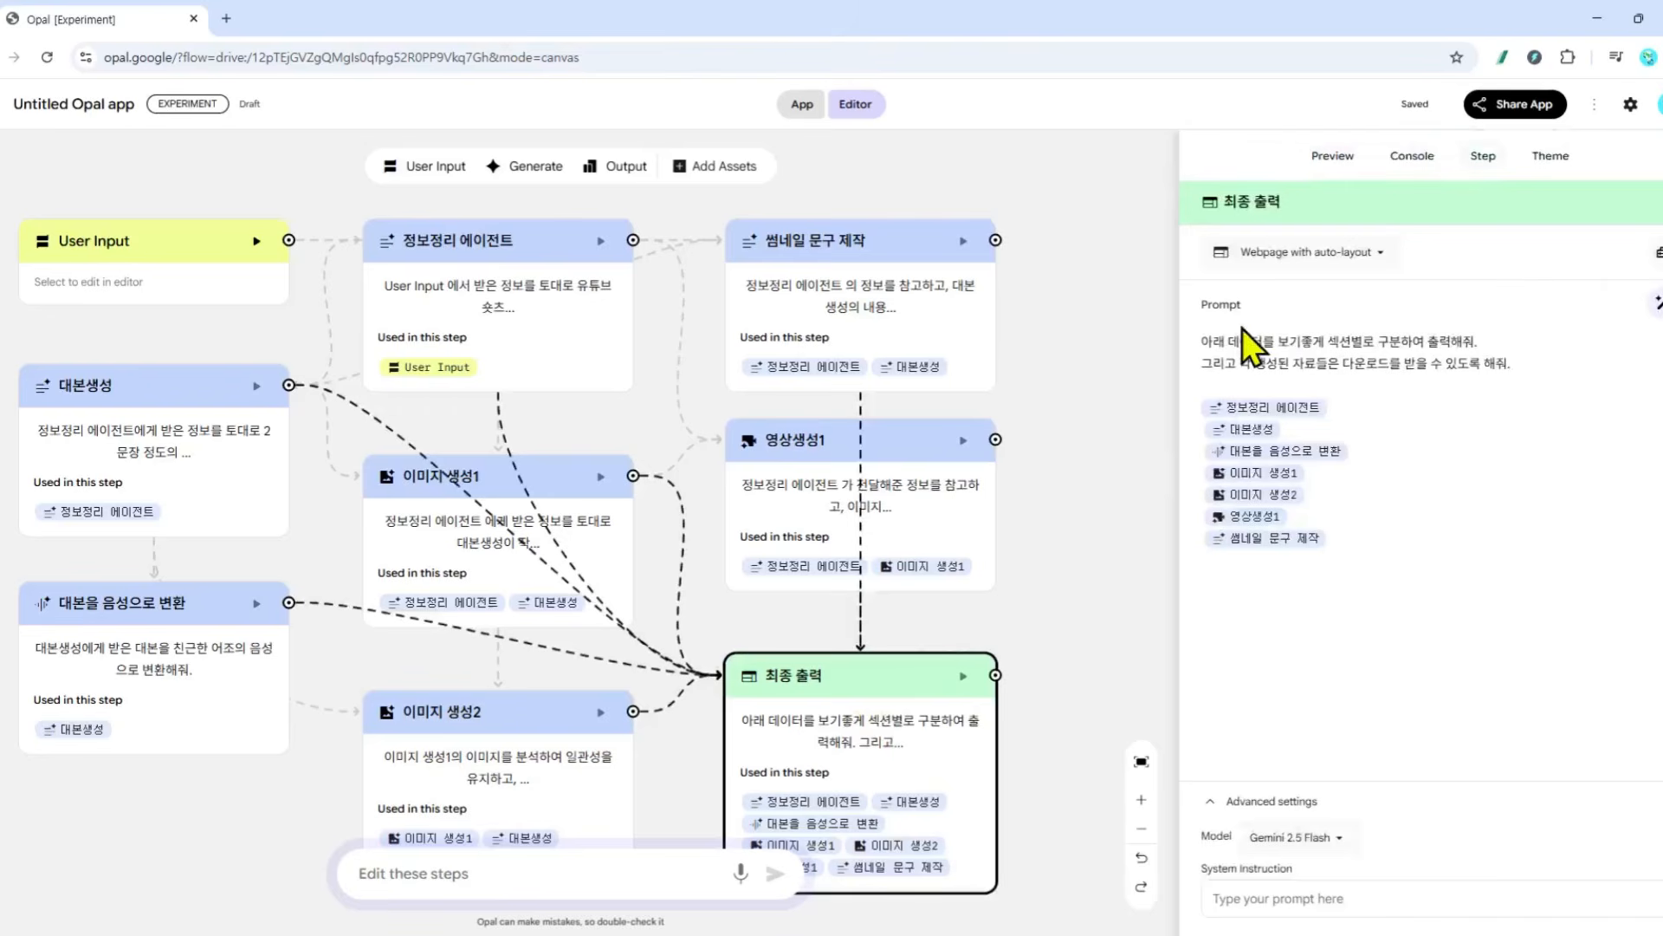
# Start a preview run of the app and submit "한국 시니어 건강관련 숏츠 제작" as the user input
pyautogui.click(1335, 156)
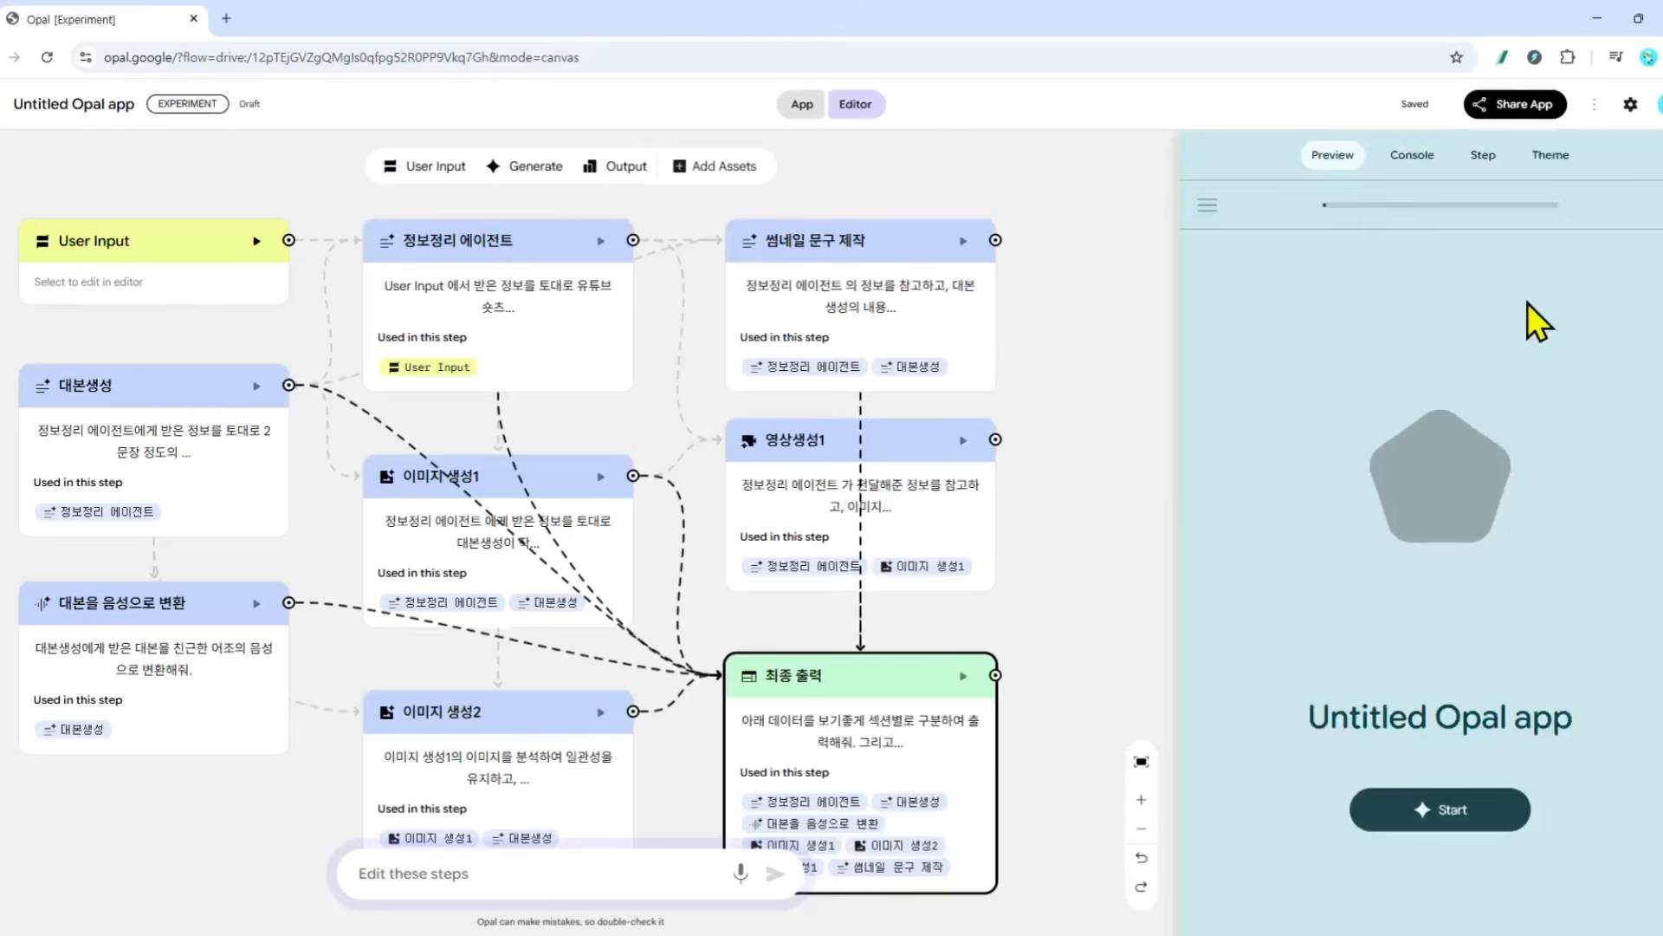
pyautogui.click(1437, 819)
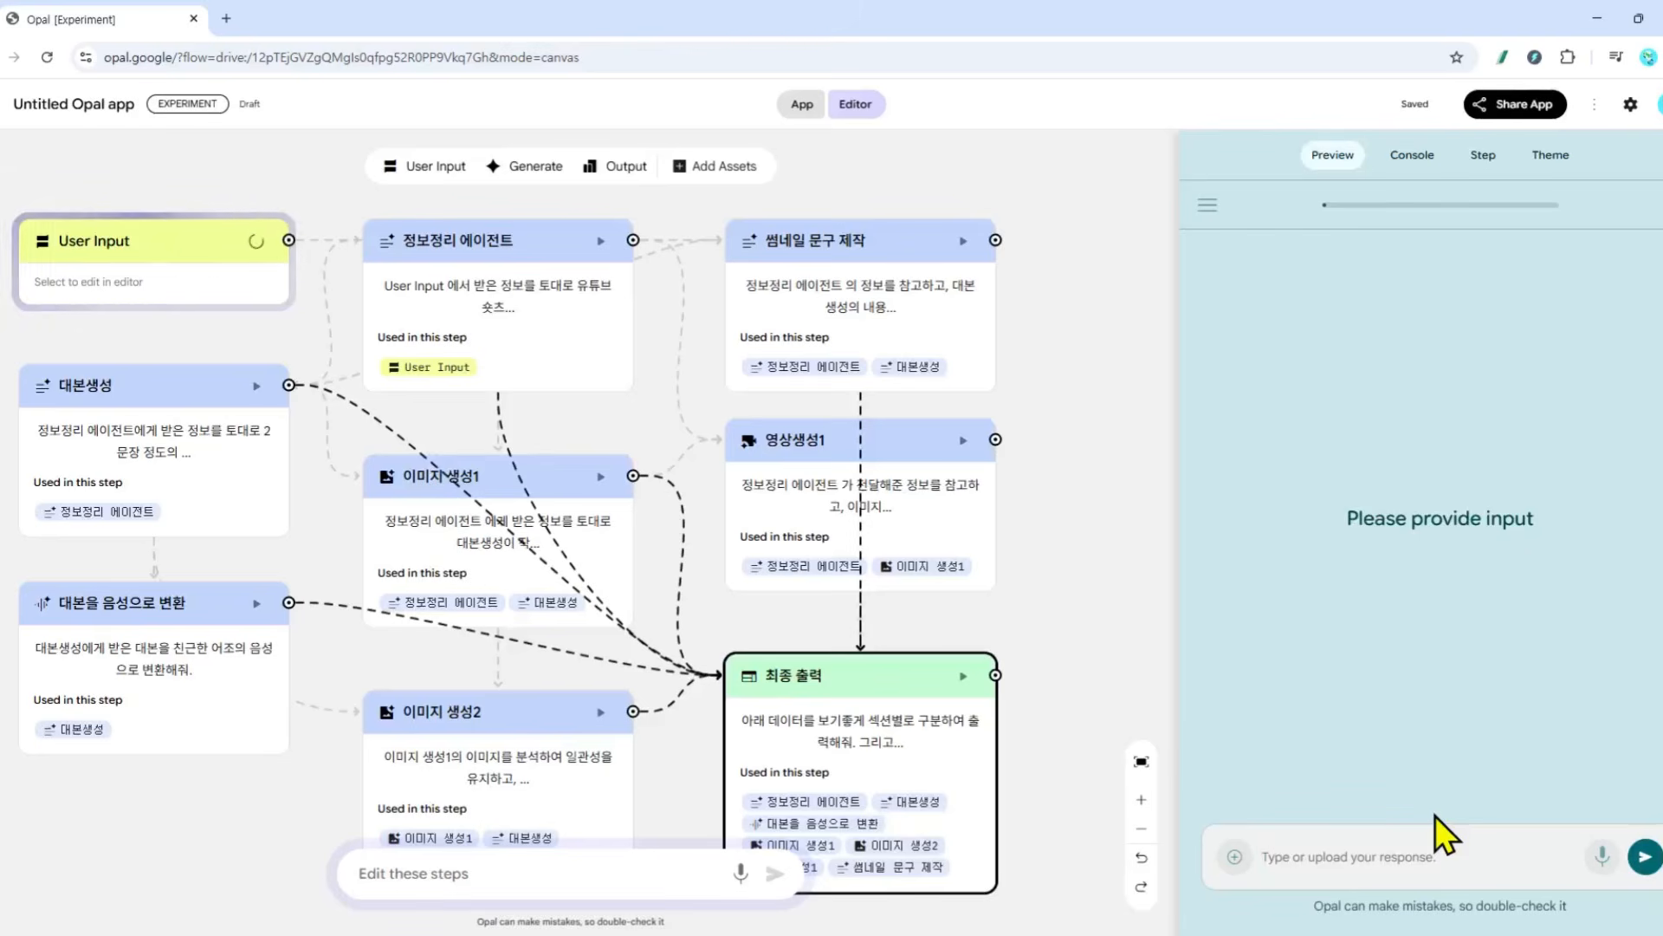
pyautogui.write('한ㄱ국 시니어 건갱')
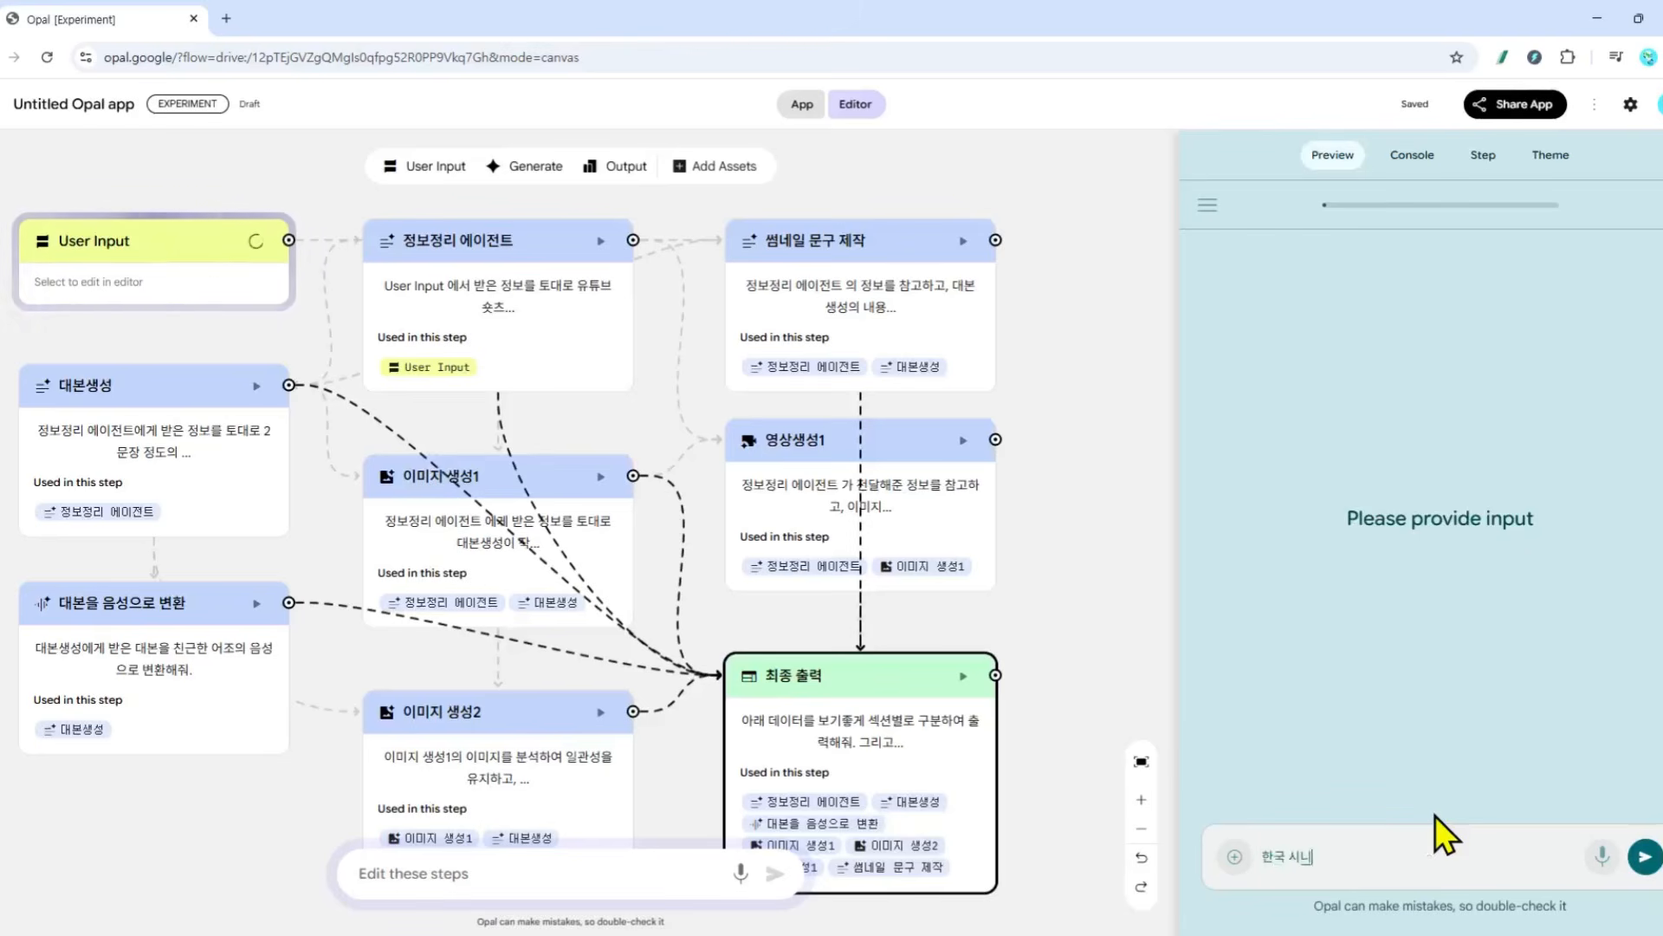
pyautogui.write('관련 숏츠 제')
pyautogui.press('Return')
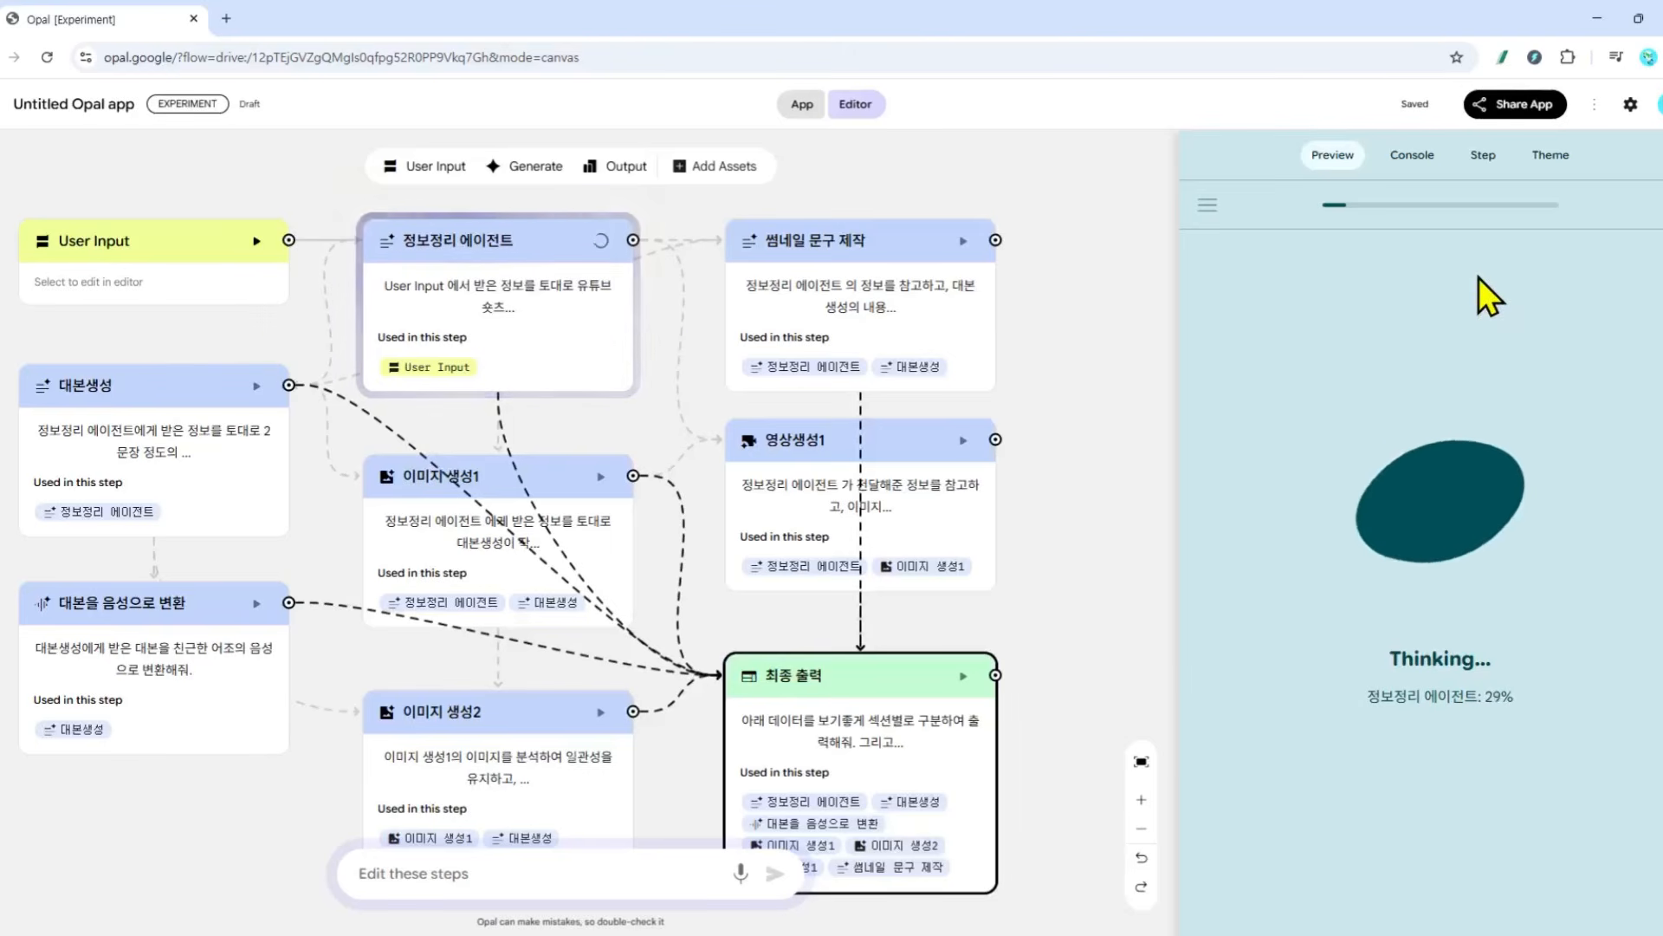
# Examine the run's console output for each step, including text, audio and images, and play part of the video from 영상생성1
pyautogui.click(1414, 160)
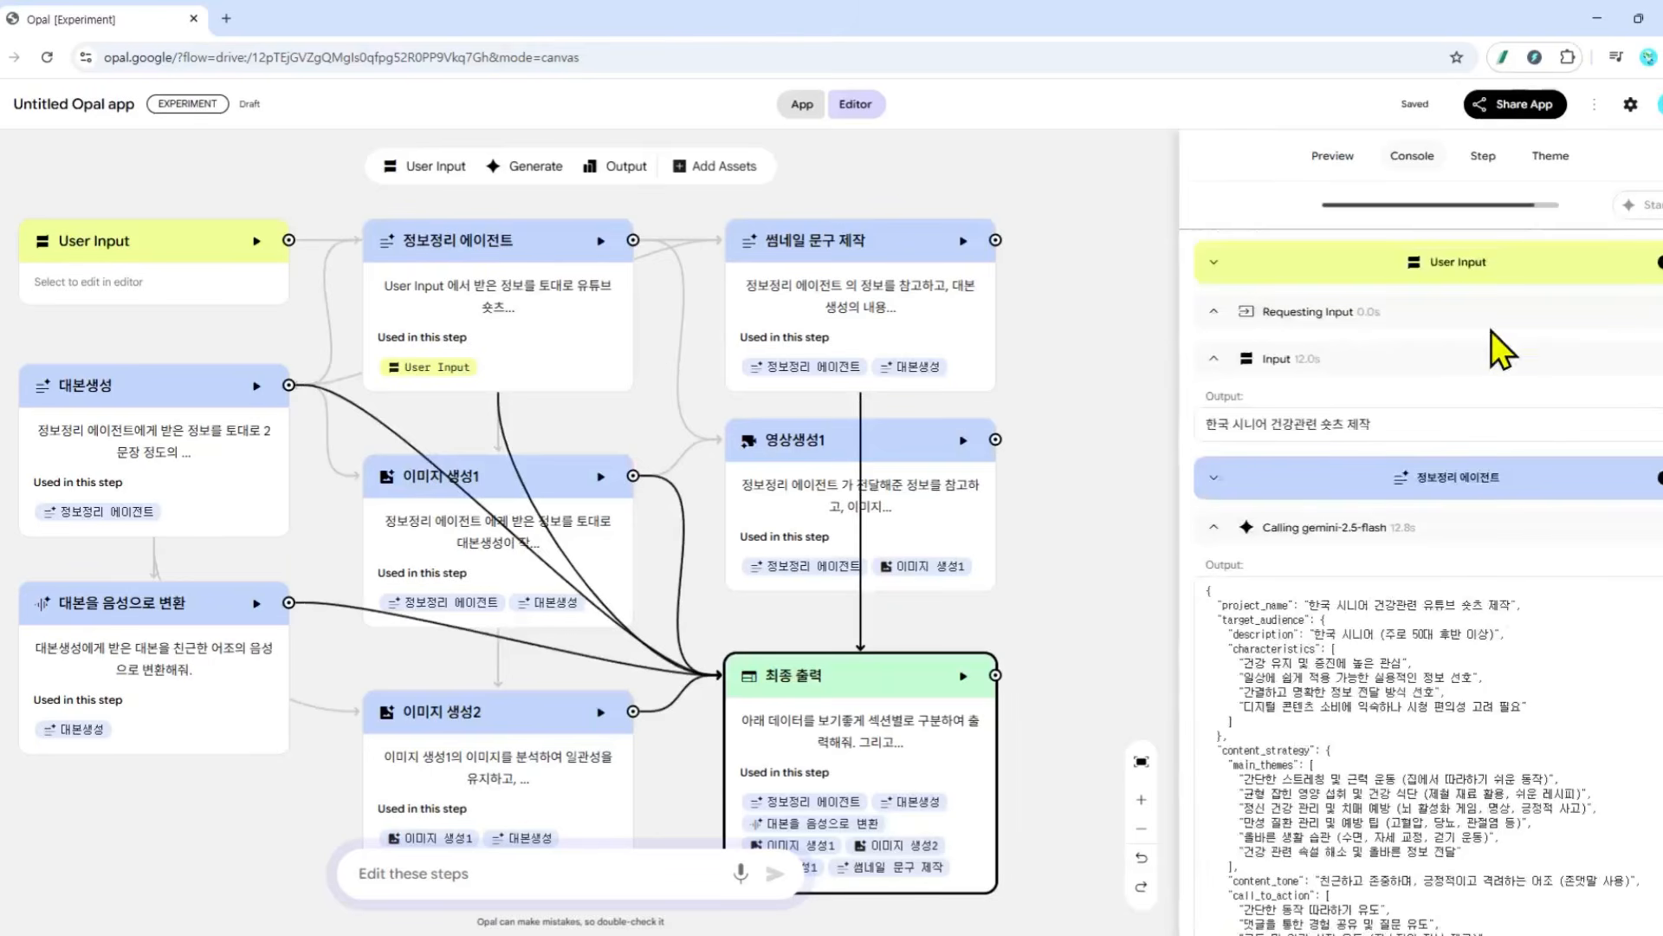
pyautogui.scroll(-2, 1483, 341)
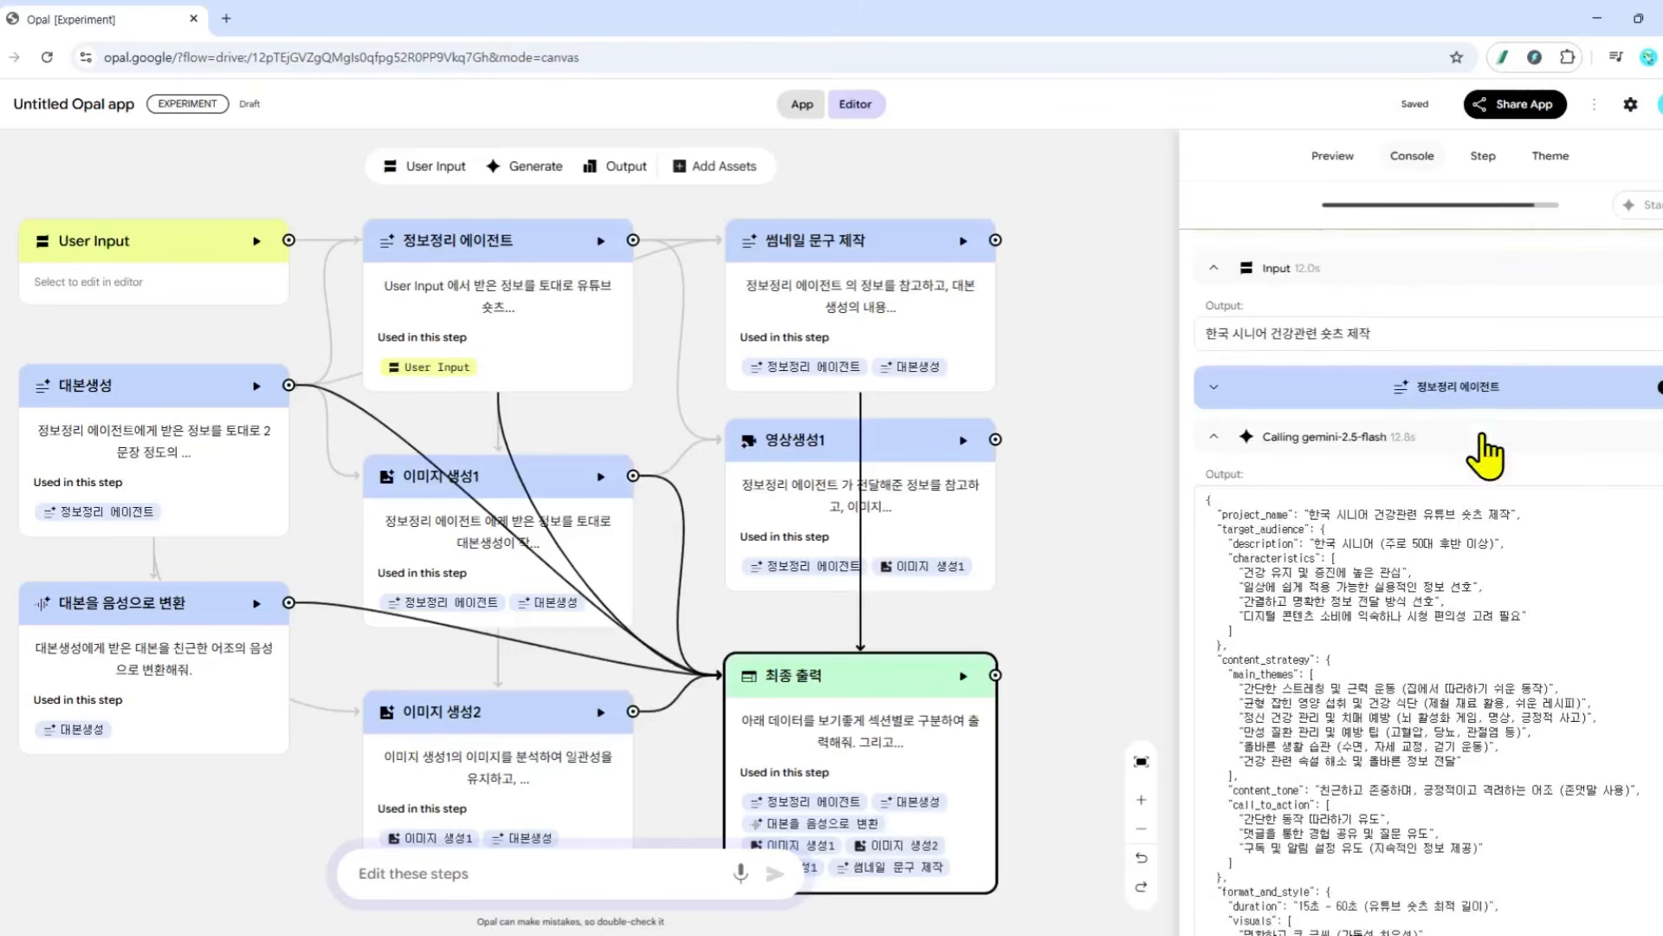
pyautogui.scroll(-15, 1515, 471)
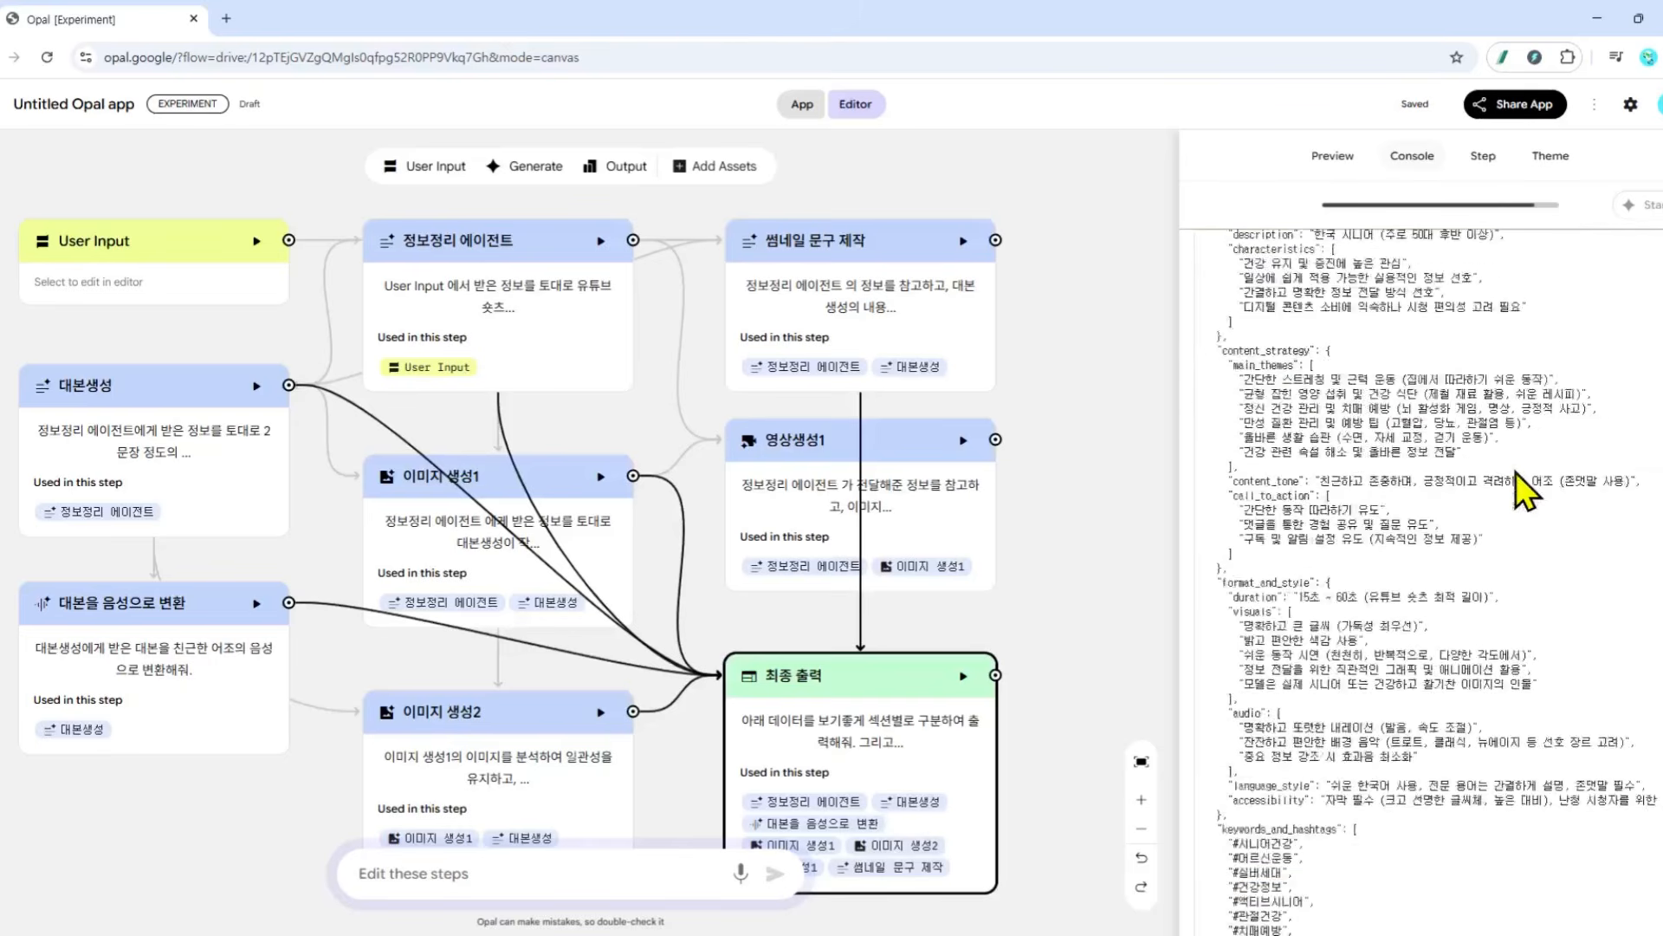
pyautogui.scroll(-4, 1515, 494)
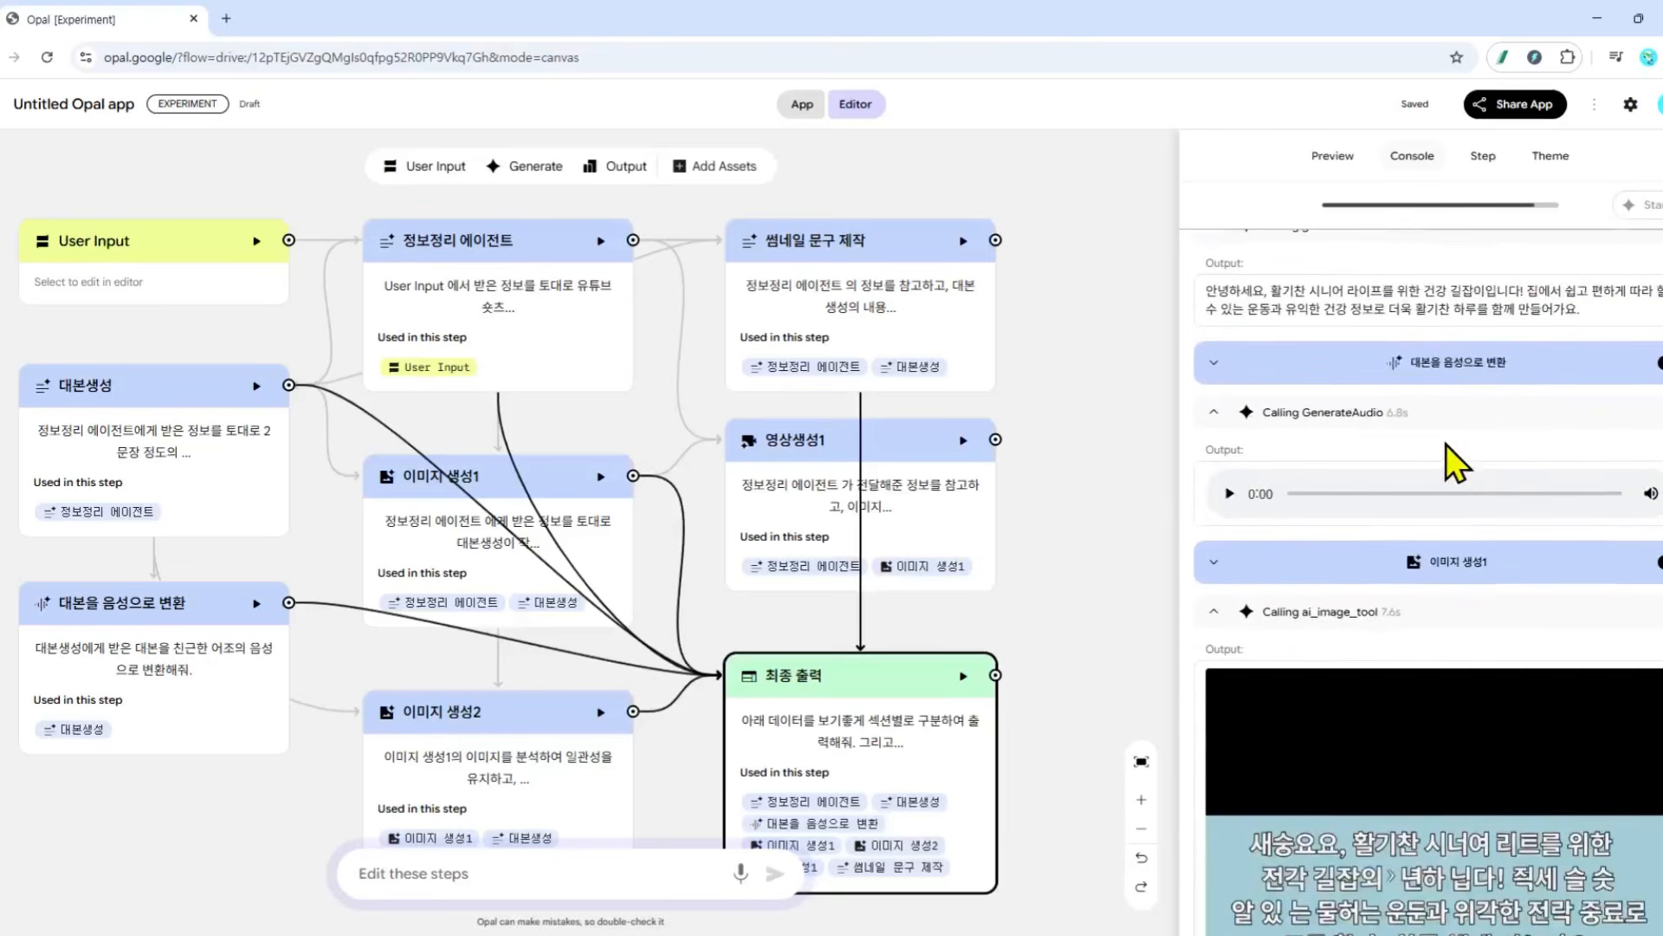
pyautogui.scroll(-8, 1447, 447)
pyautogui.scroll(-12, 1447, 451)
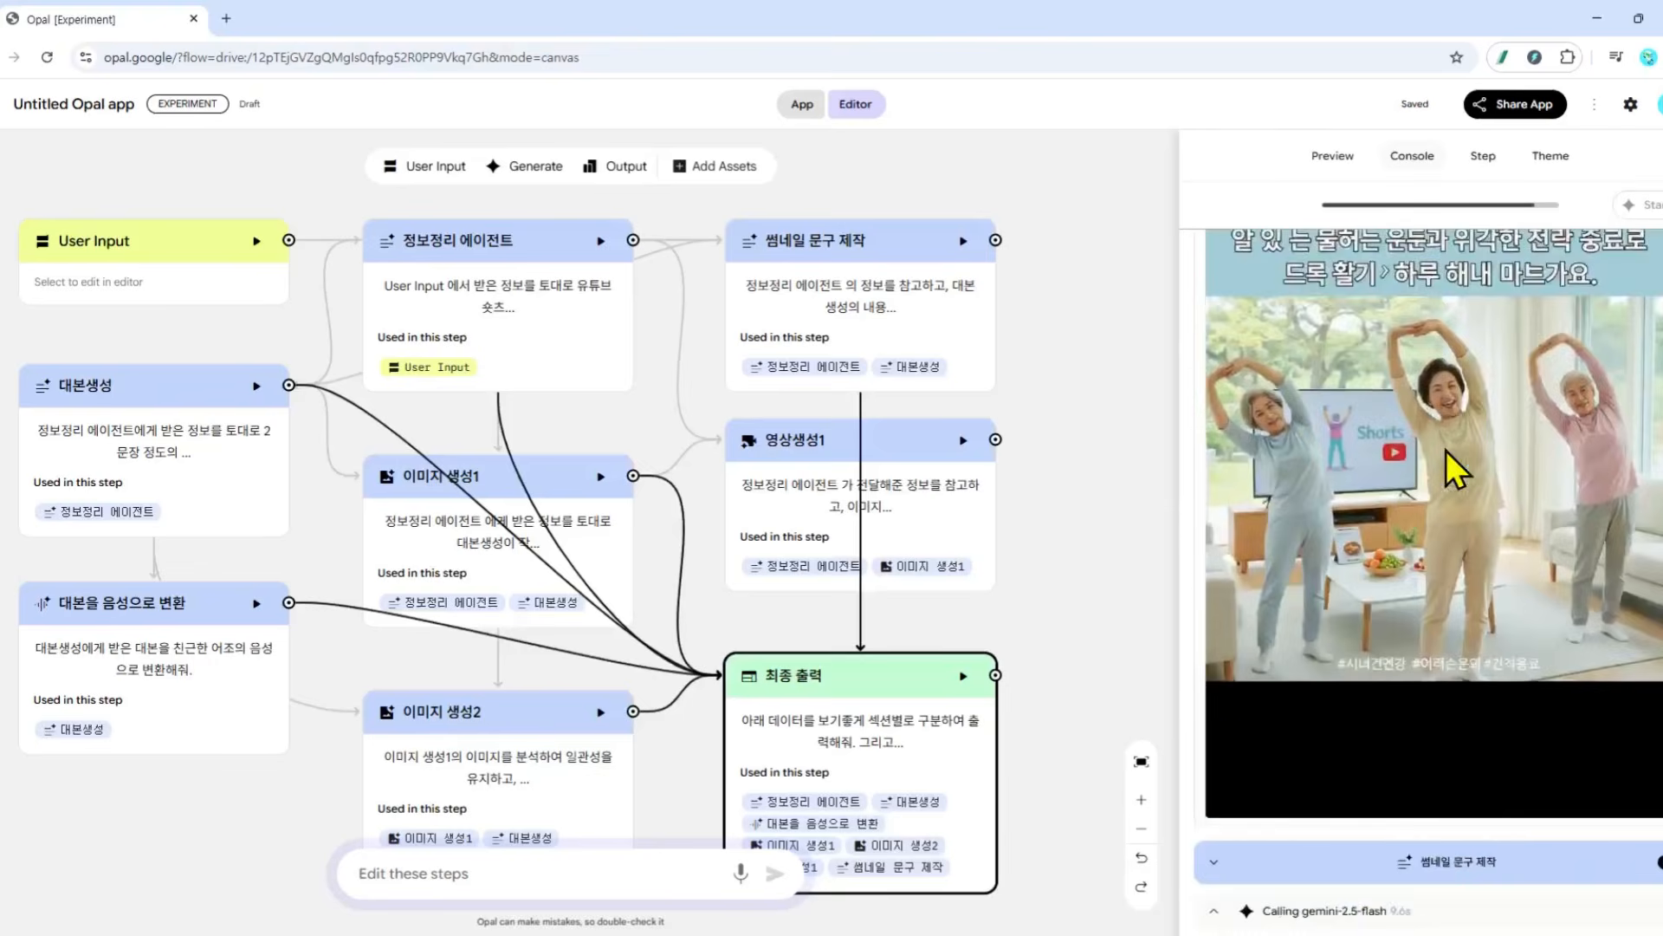
pyautogui.scroll(-8, 1447, 468)
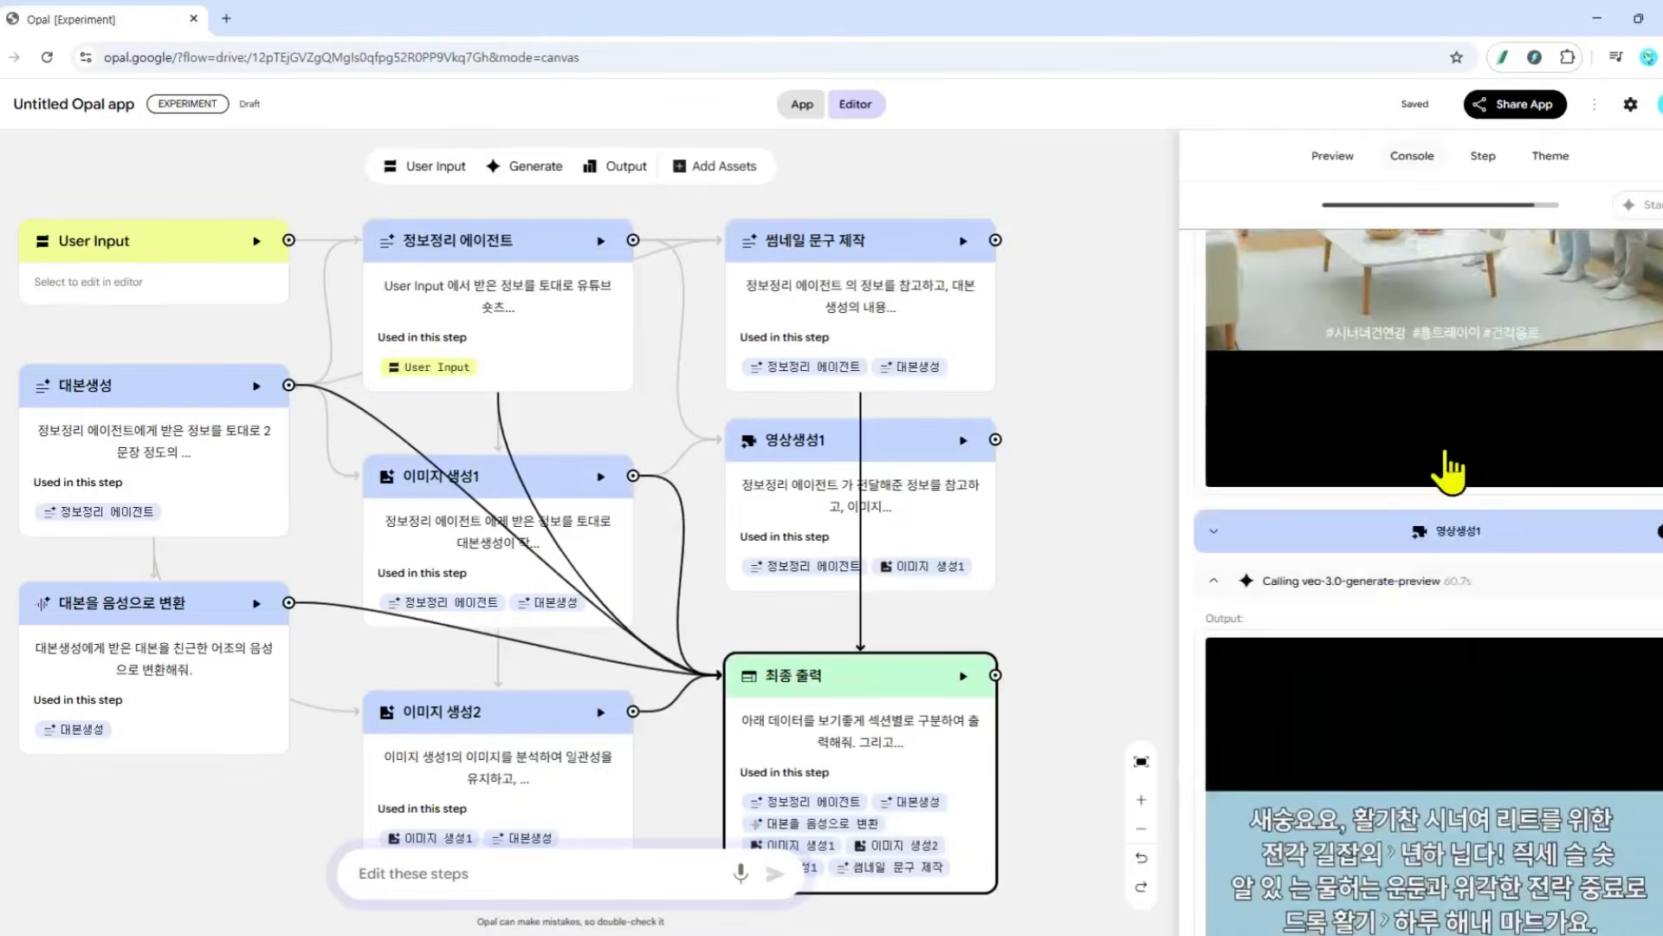
pyautogui.scroll(-1, 1424, 454)
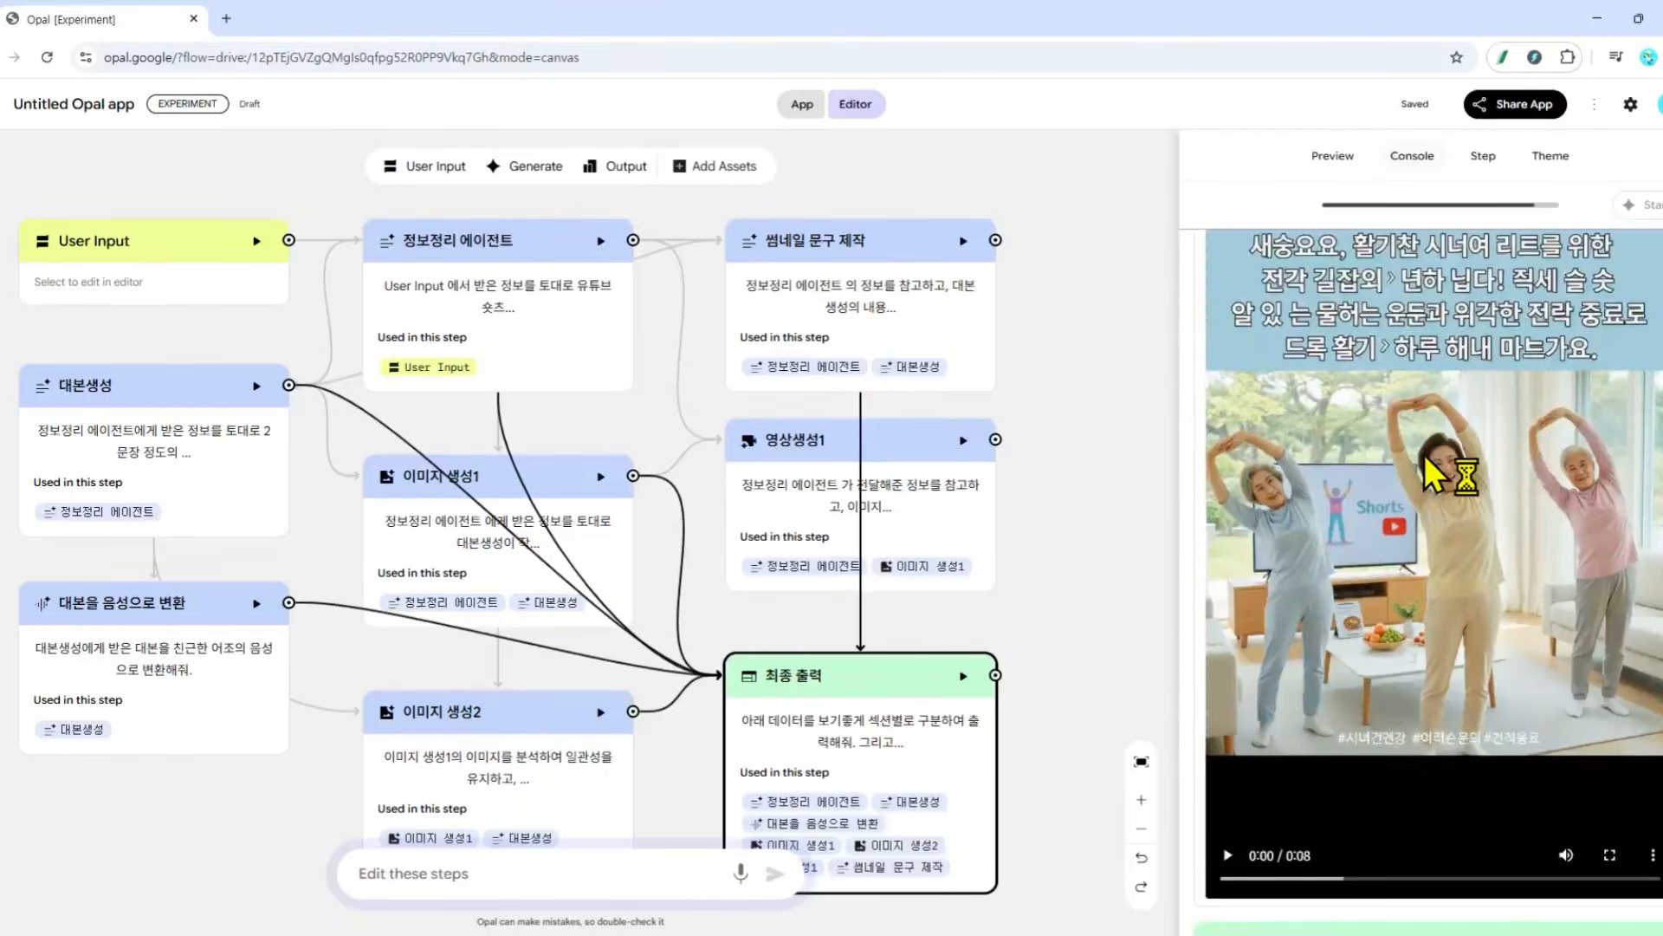
pyautogui.click(1226, 855)
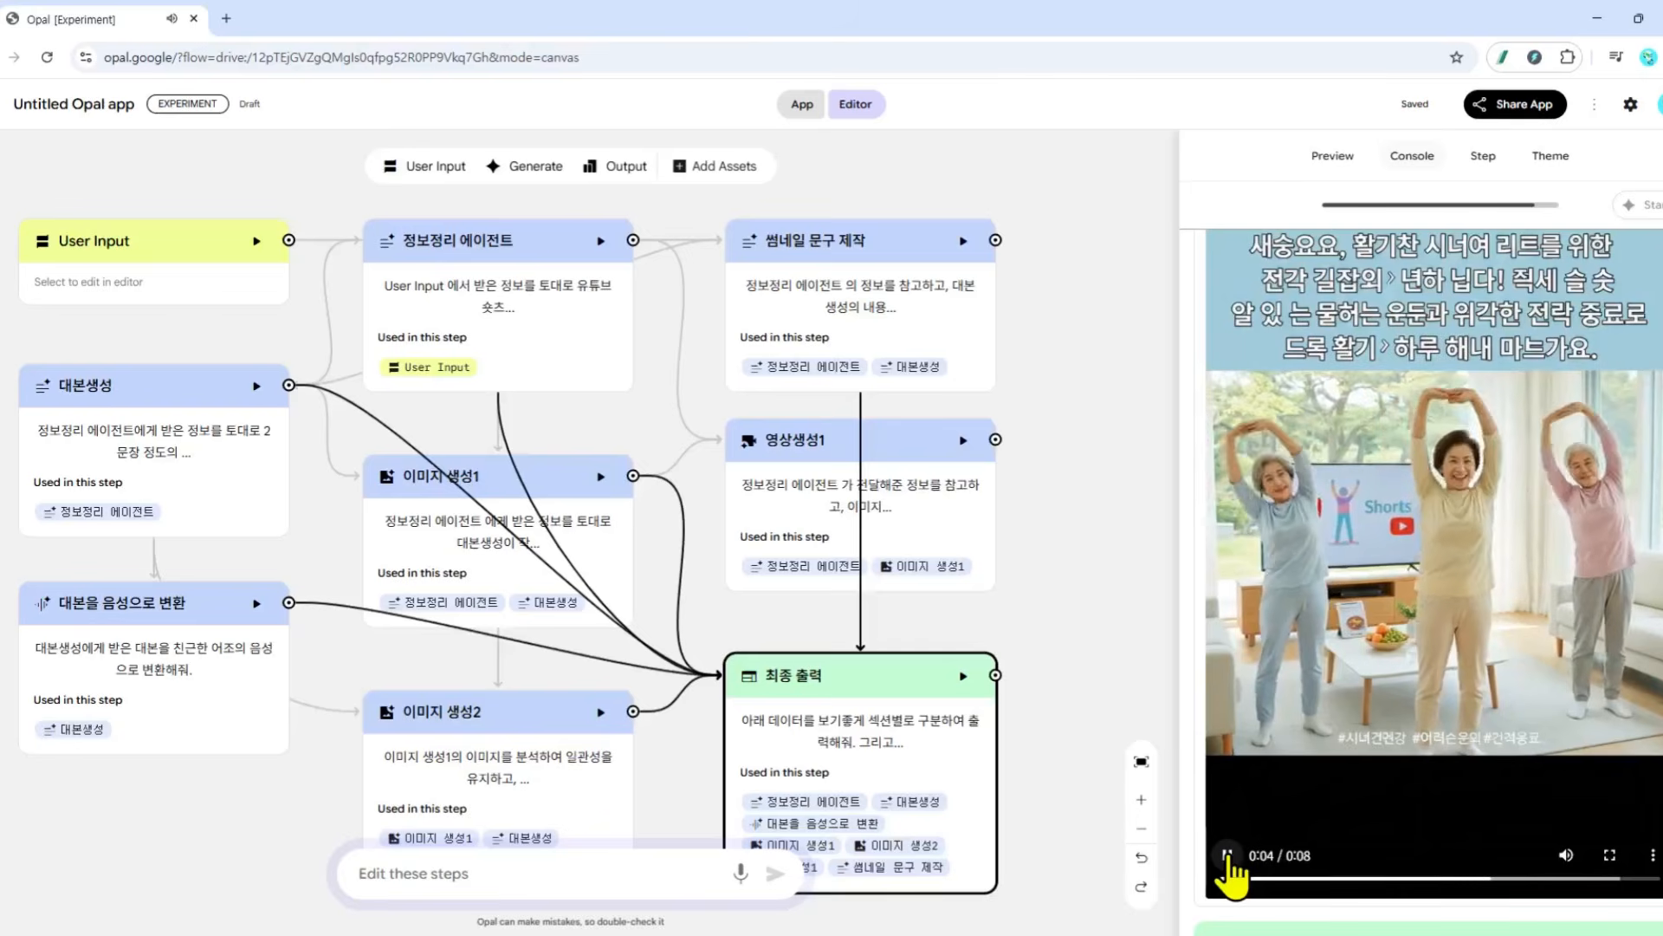
pyautogui.click(1227, 857)
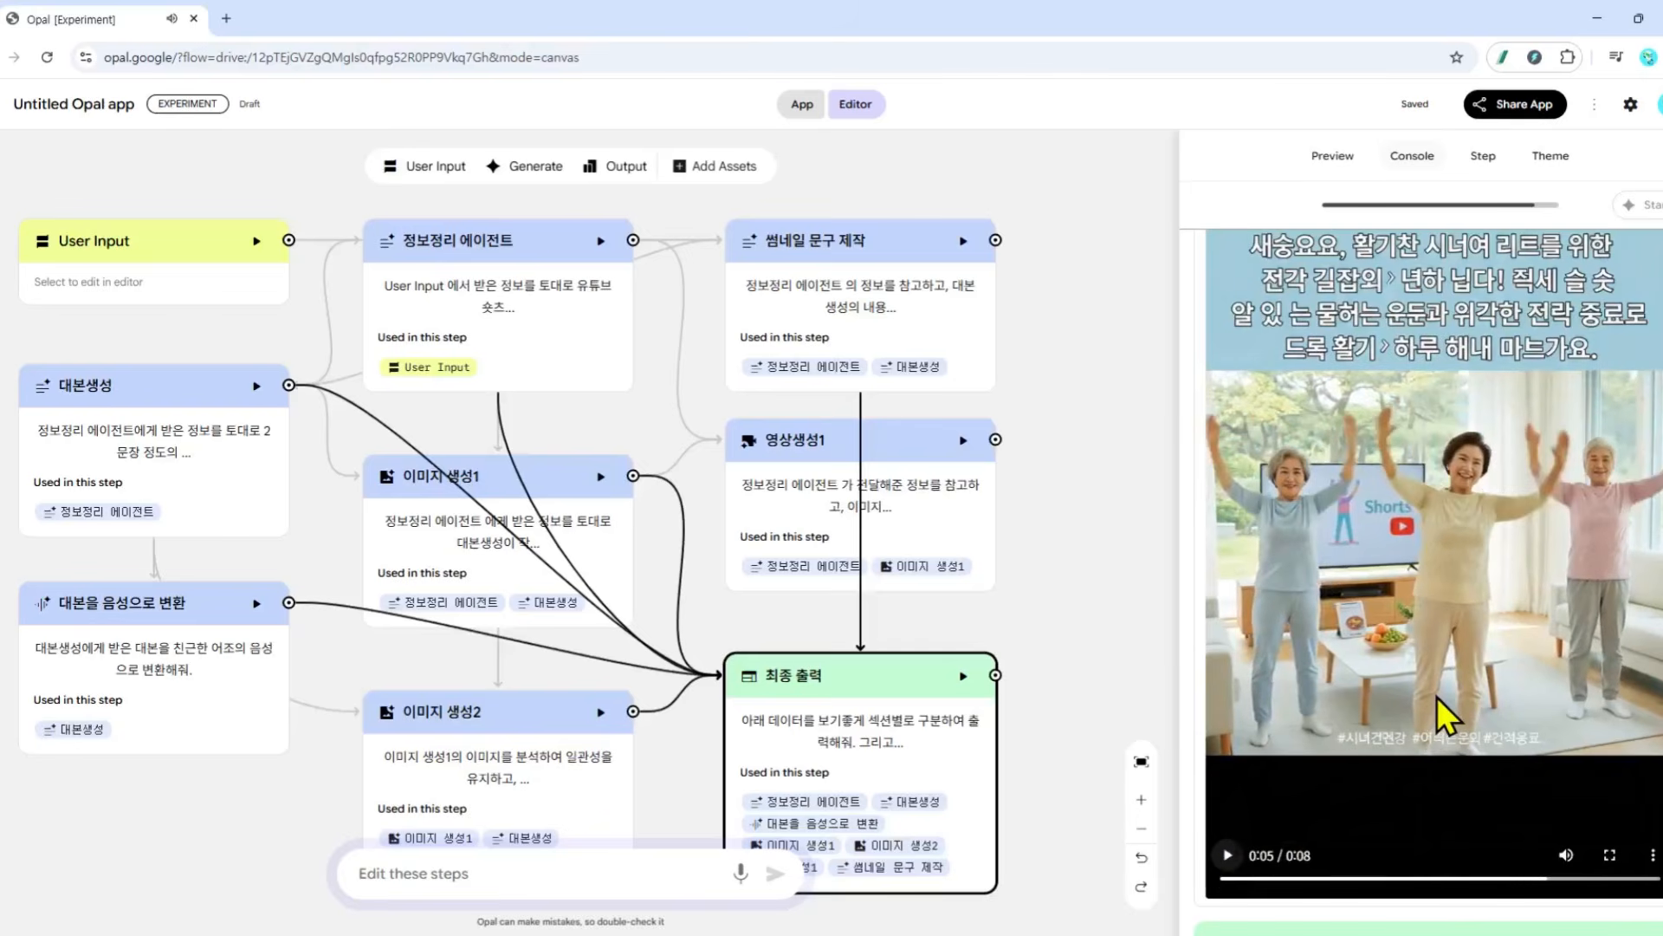
pyautogui.scroll(3, 1436, 695)
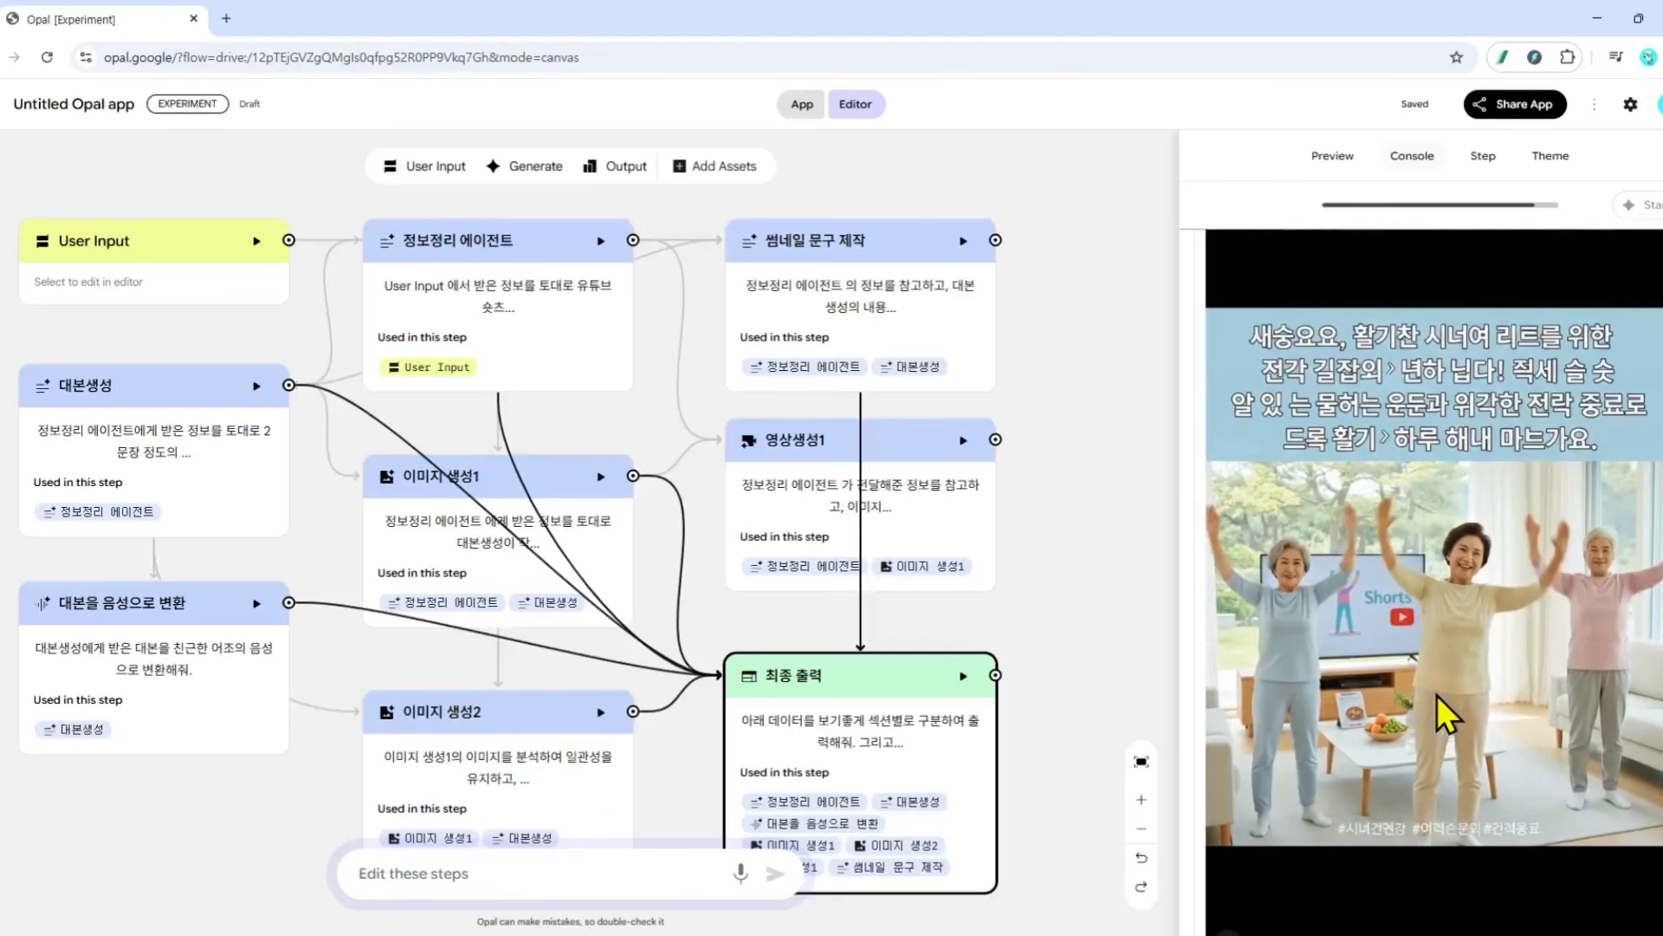
# Review the generated image from 이미지 생성2 and the start of the 최종 출력 webpage in the run's console output
pyautogui.scroll(10, 1455, 433)
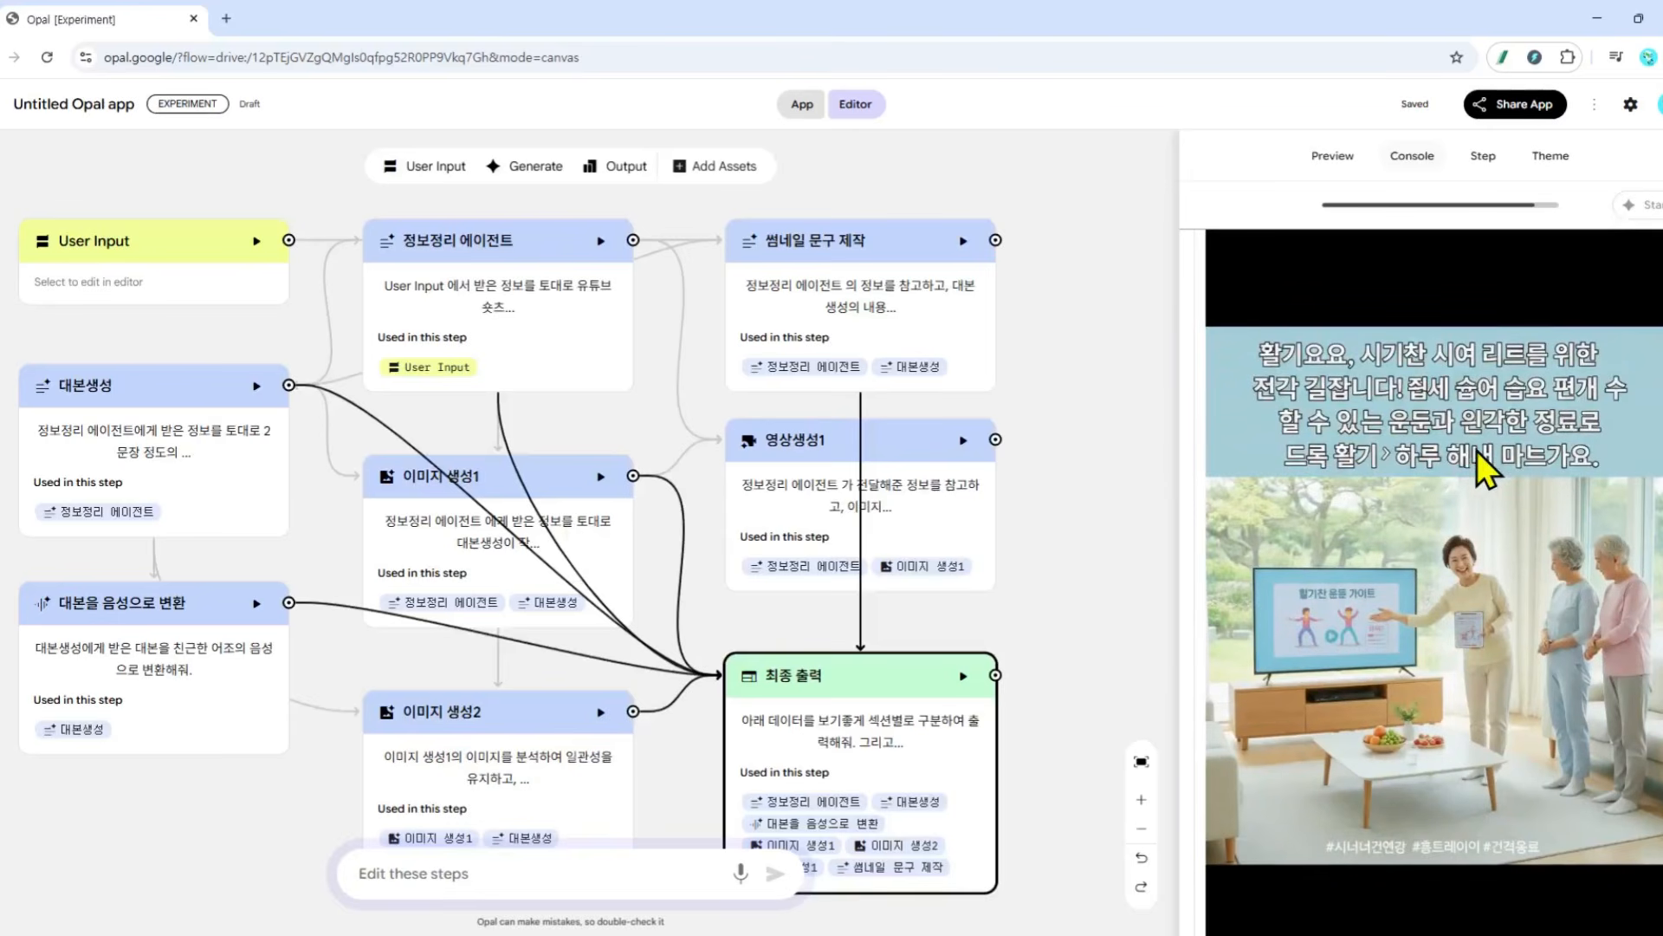
pyautogui.scroll(2, 1469, 478)
pyautogui.scroll(-3, 1469, 478)
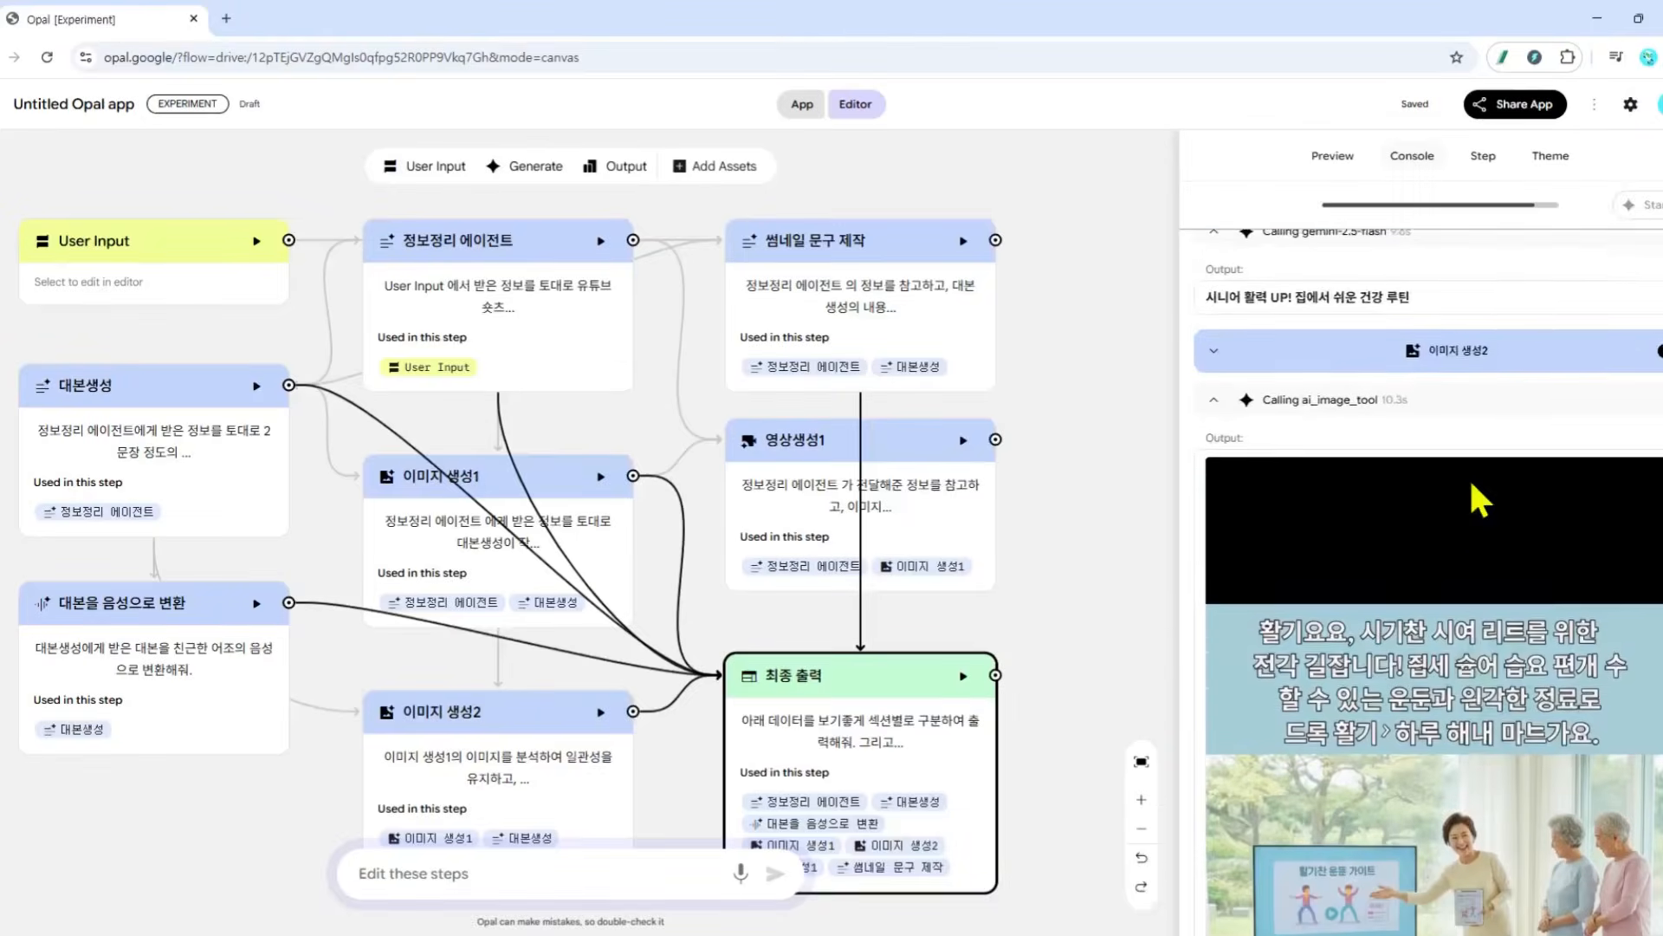
pyautogui.scroll(-12, 1469, 480)
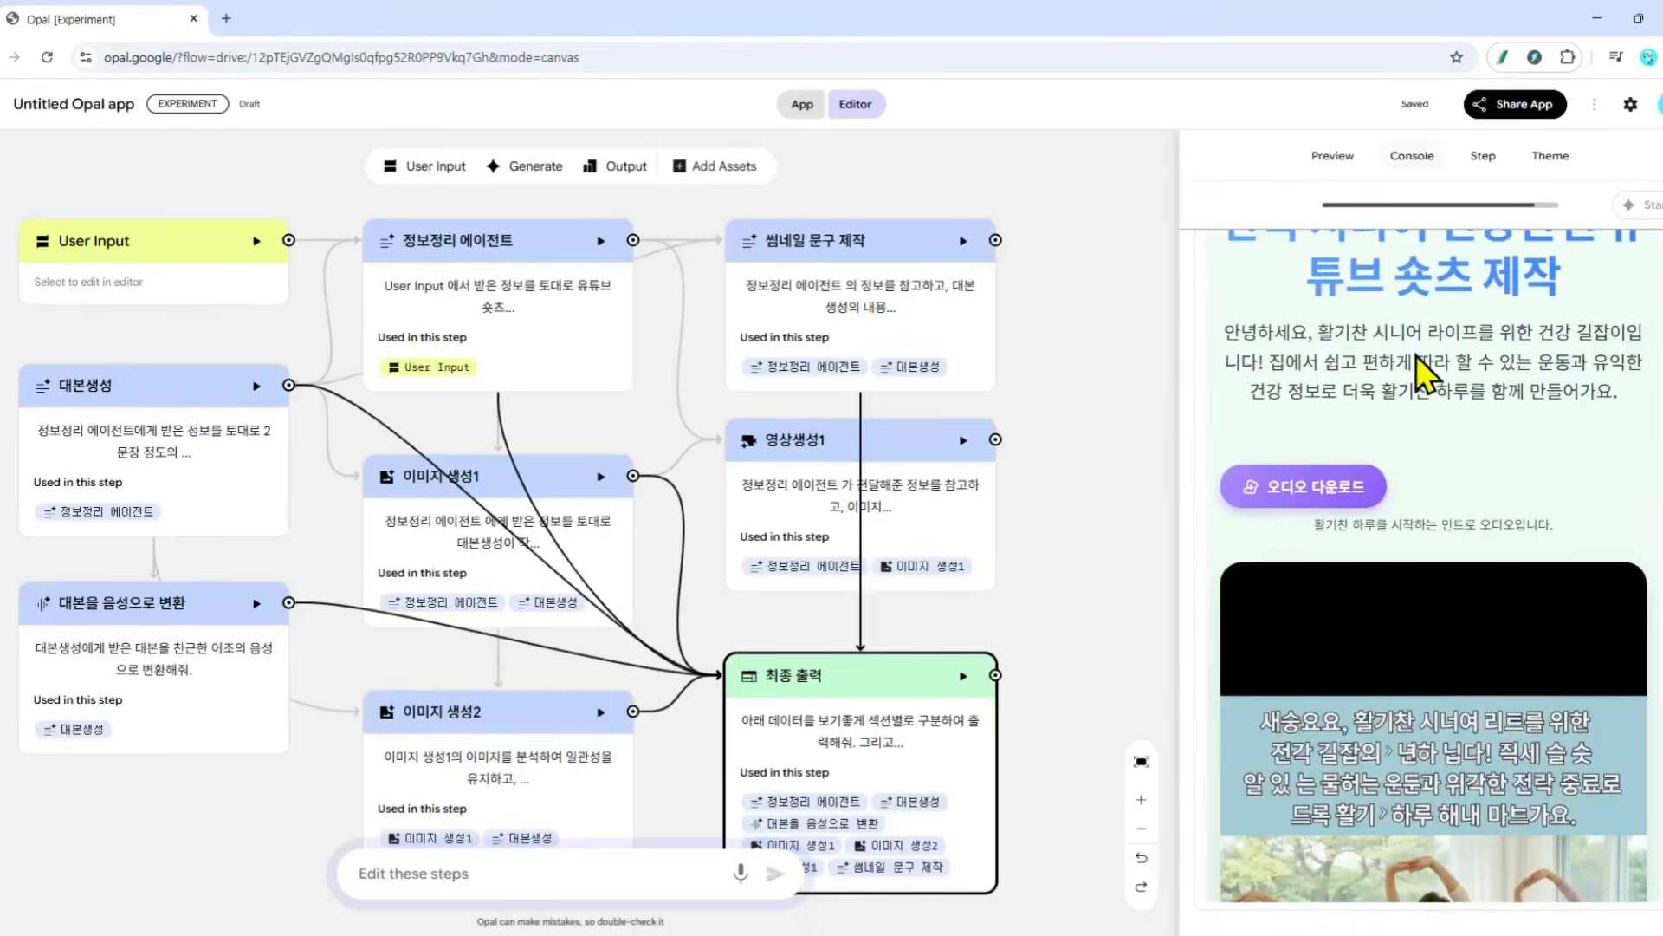
# Examine the finished webpage in the app preview, from the intro text, audio and images through the content sections to 제작 참고 사항
pyautogui.click(1334, 157)
pyautogui.scroll(-10, 1430, 563)
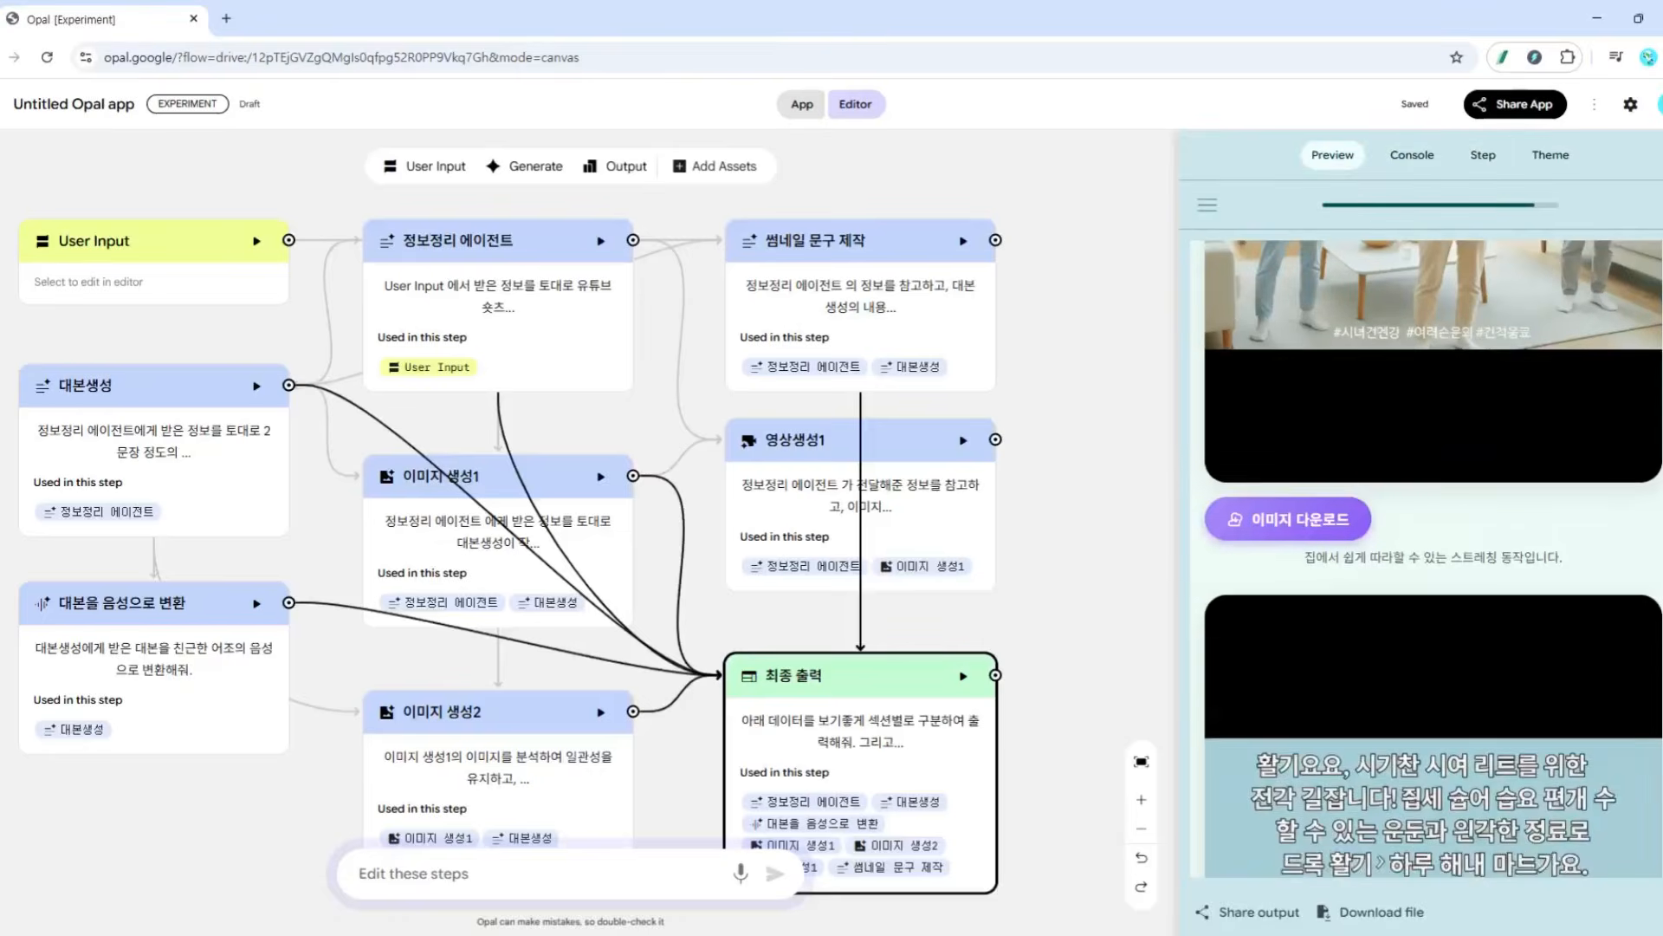
pyautogui.scroll(5, 1404, 347)
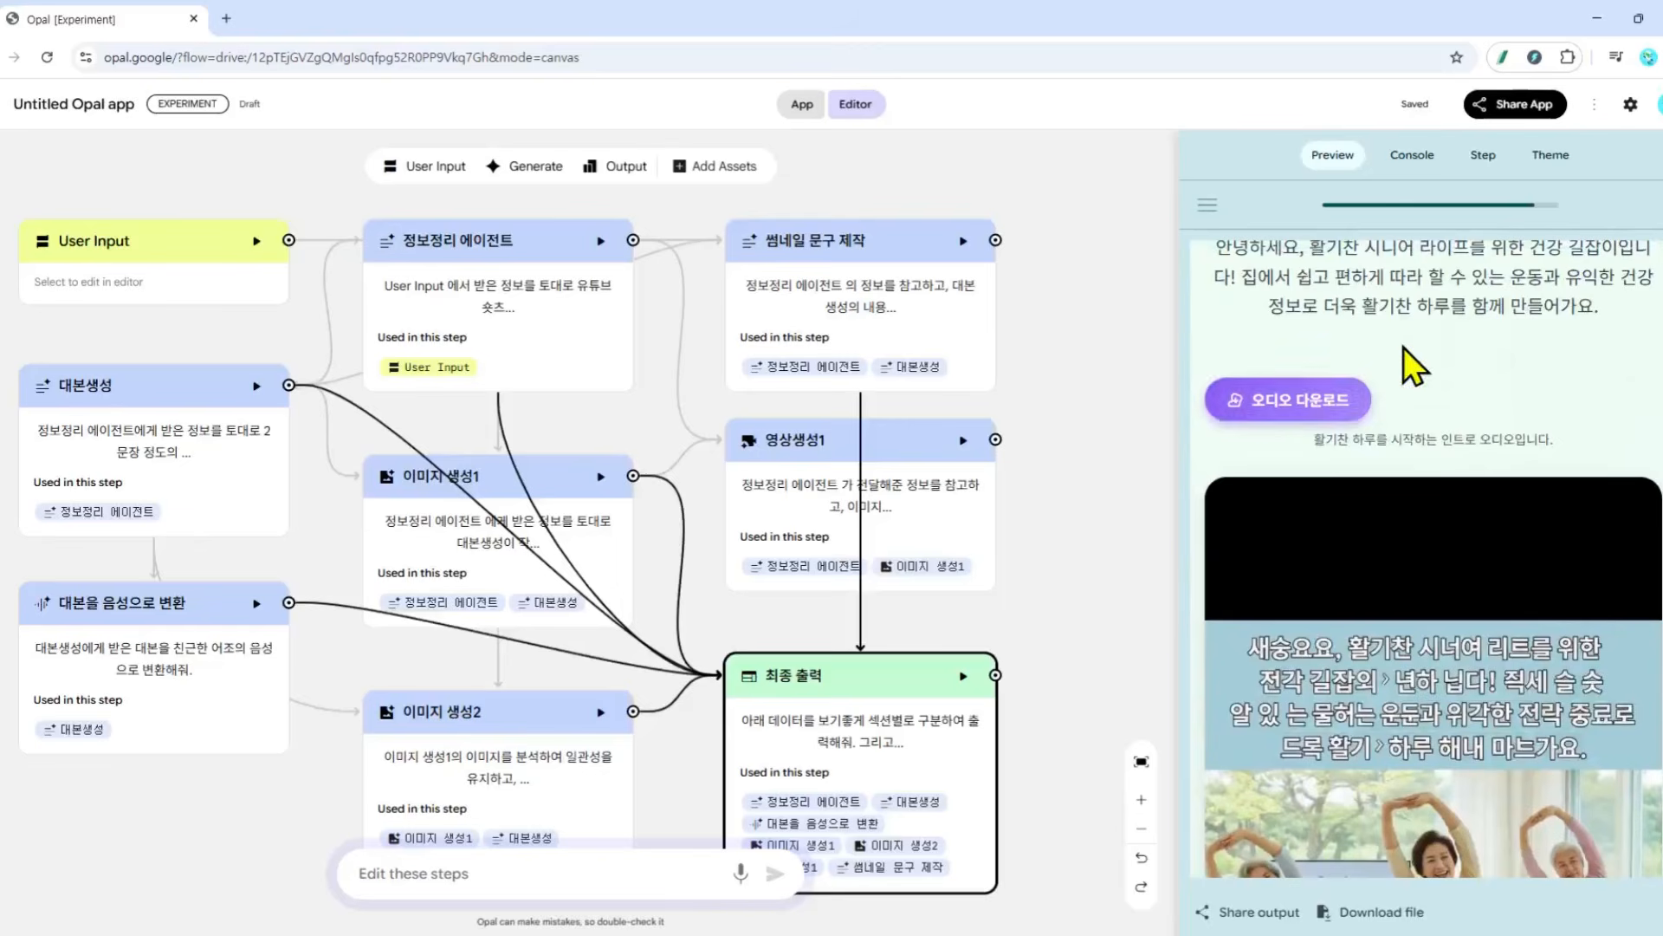
pyautogui.scroll(-5, 1430, 563)
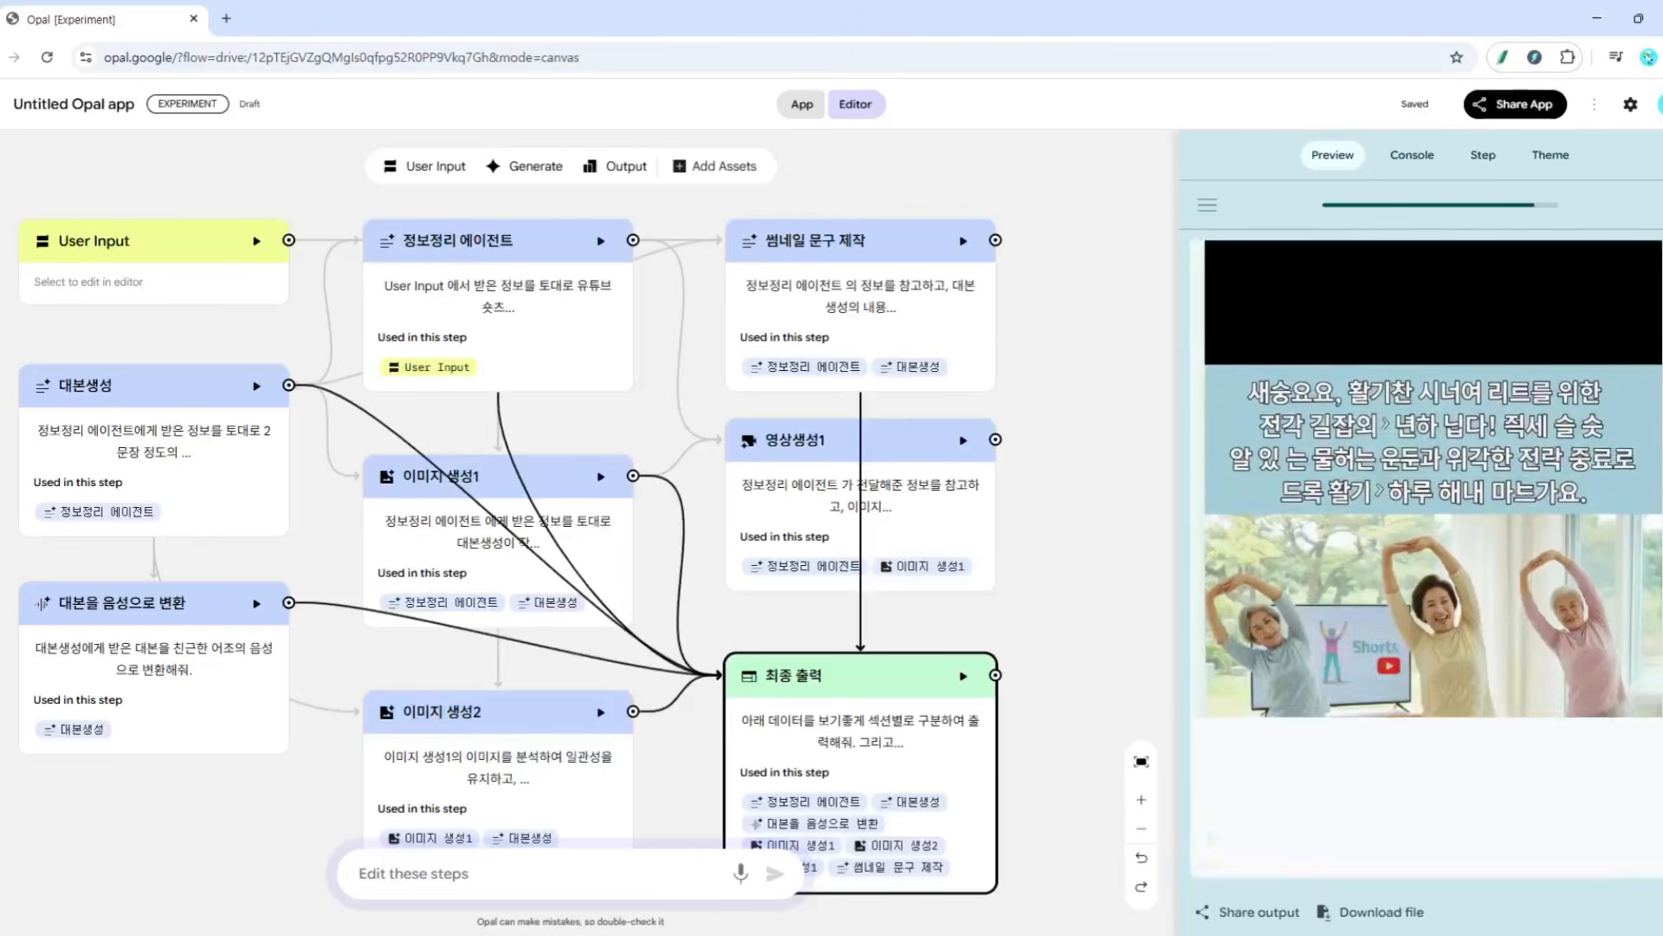
pyautogui.scroll(-4, 1430, 563)
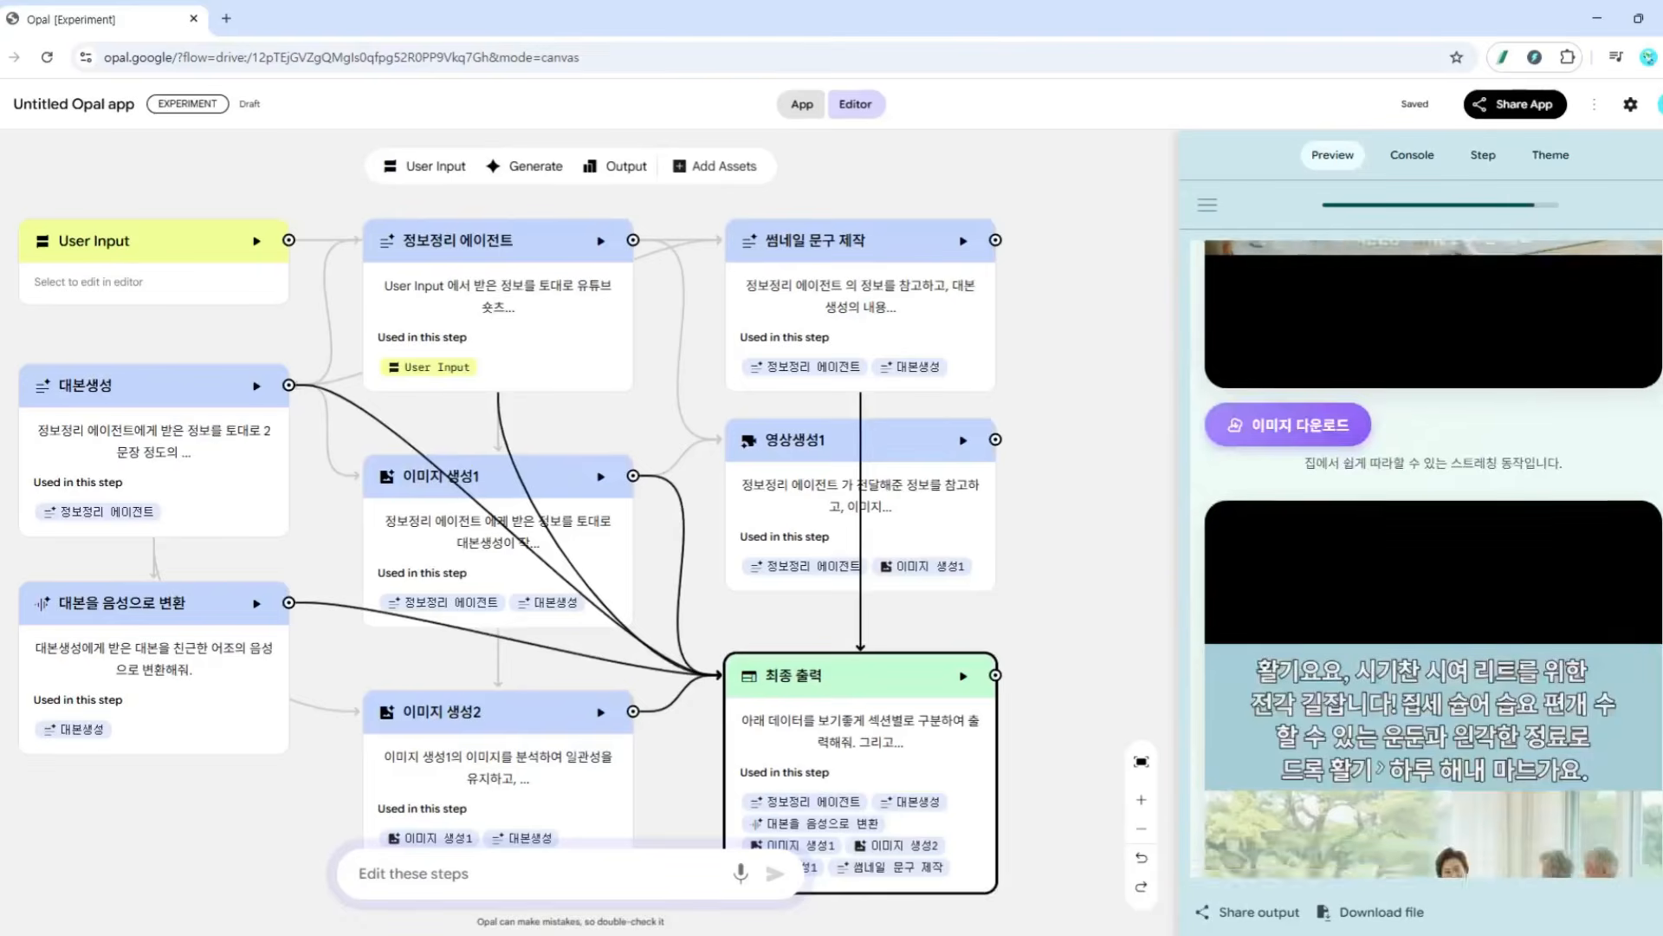
pyautogui.scroll(-6, 1429, 563)
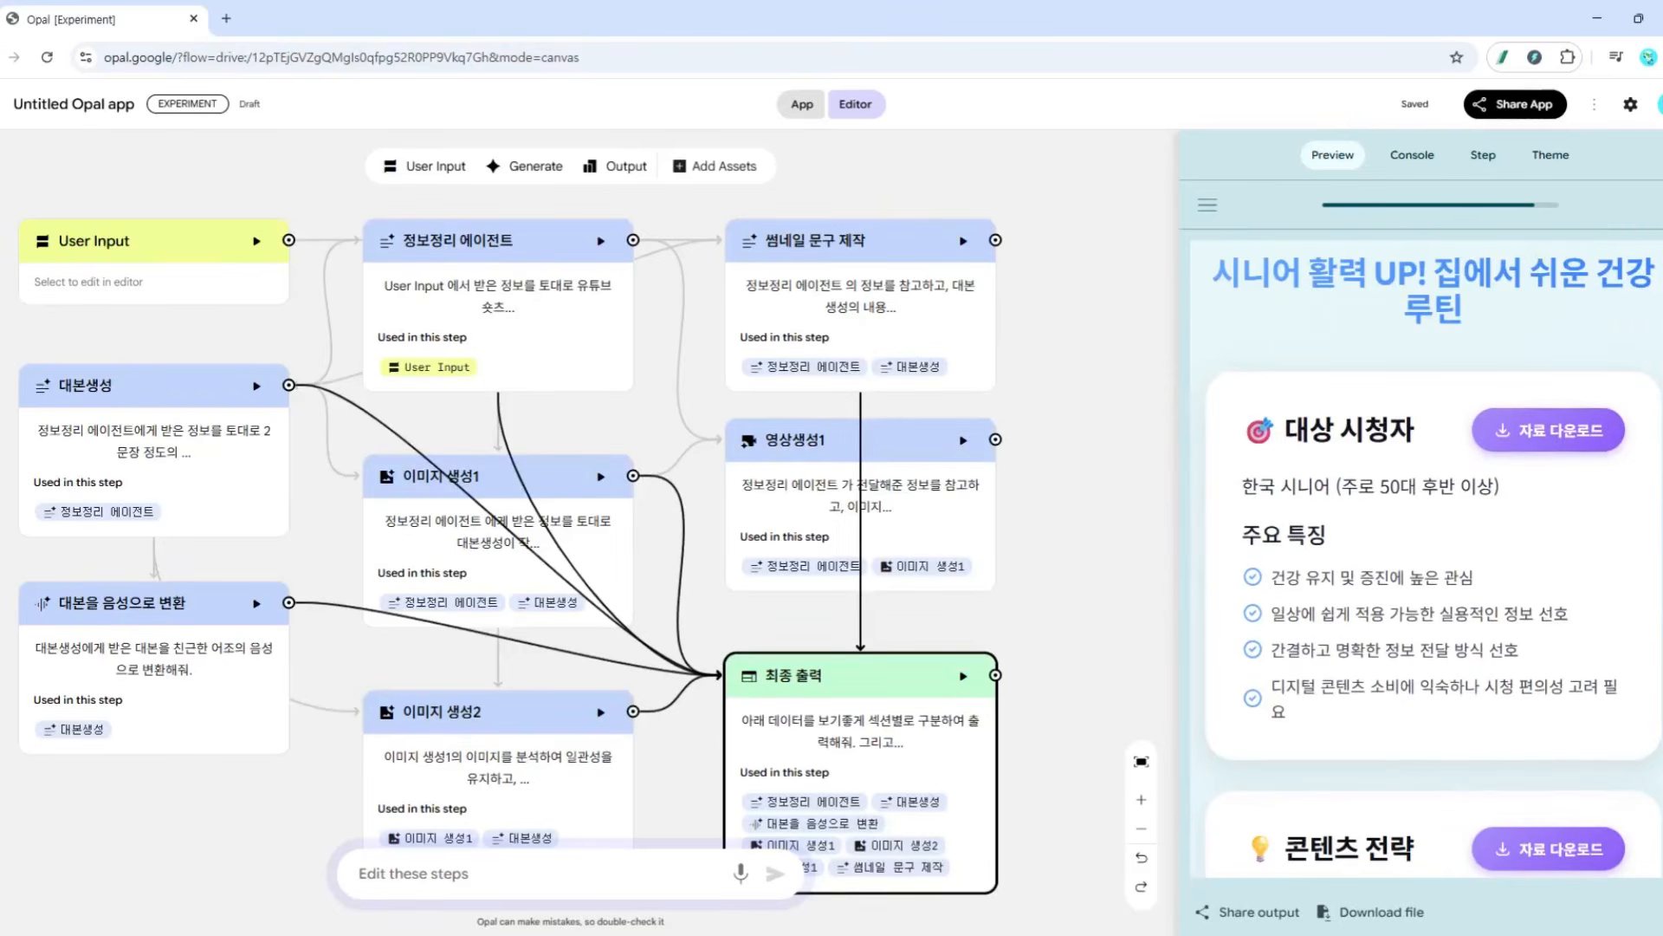
pyautogui.scroll(-10, 1429, 563)
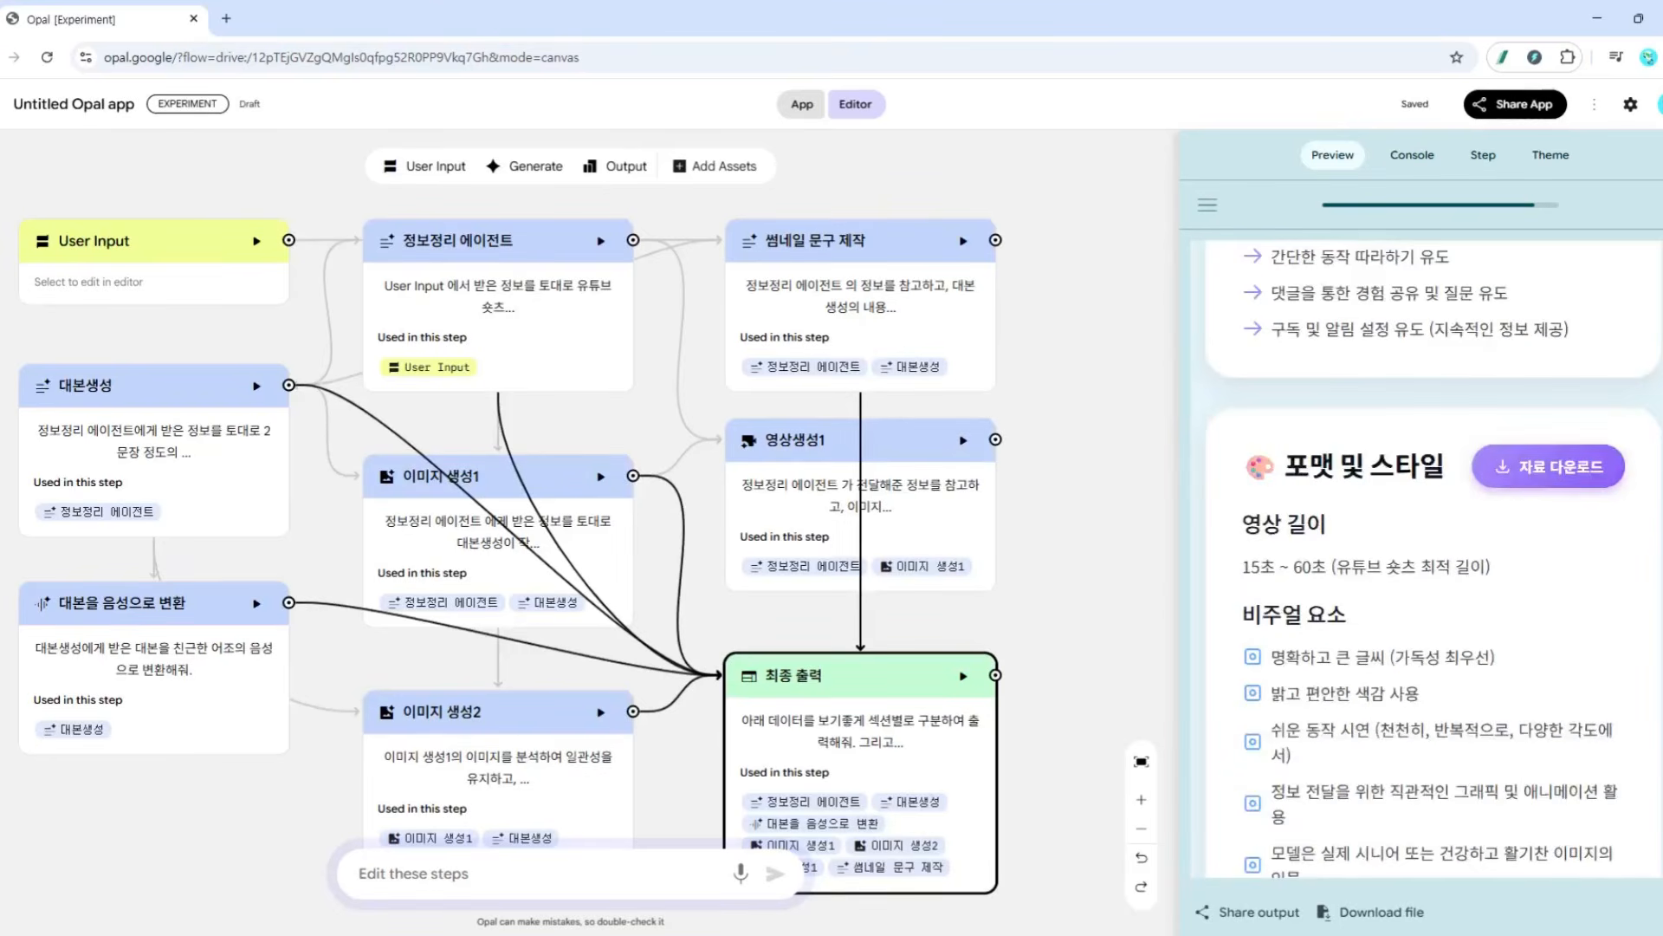
pyautogui.scroll(-10, 1429, 563)
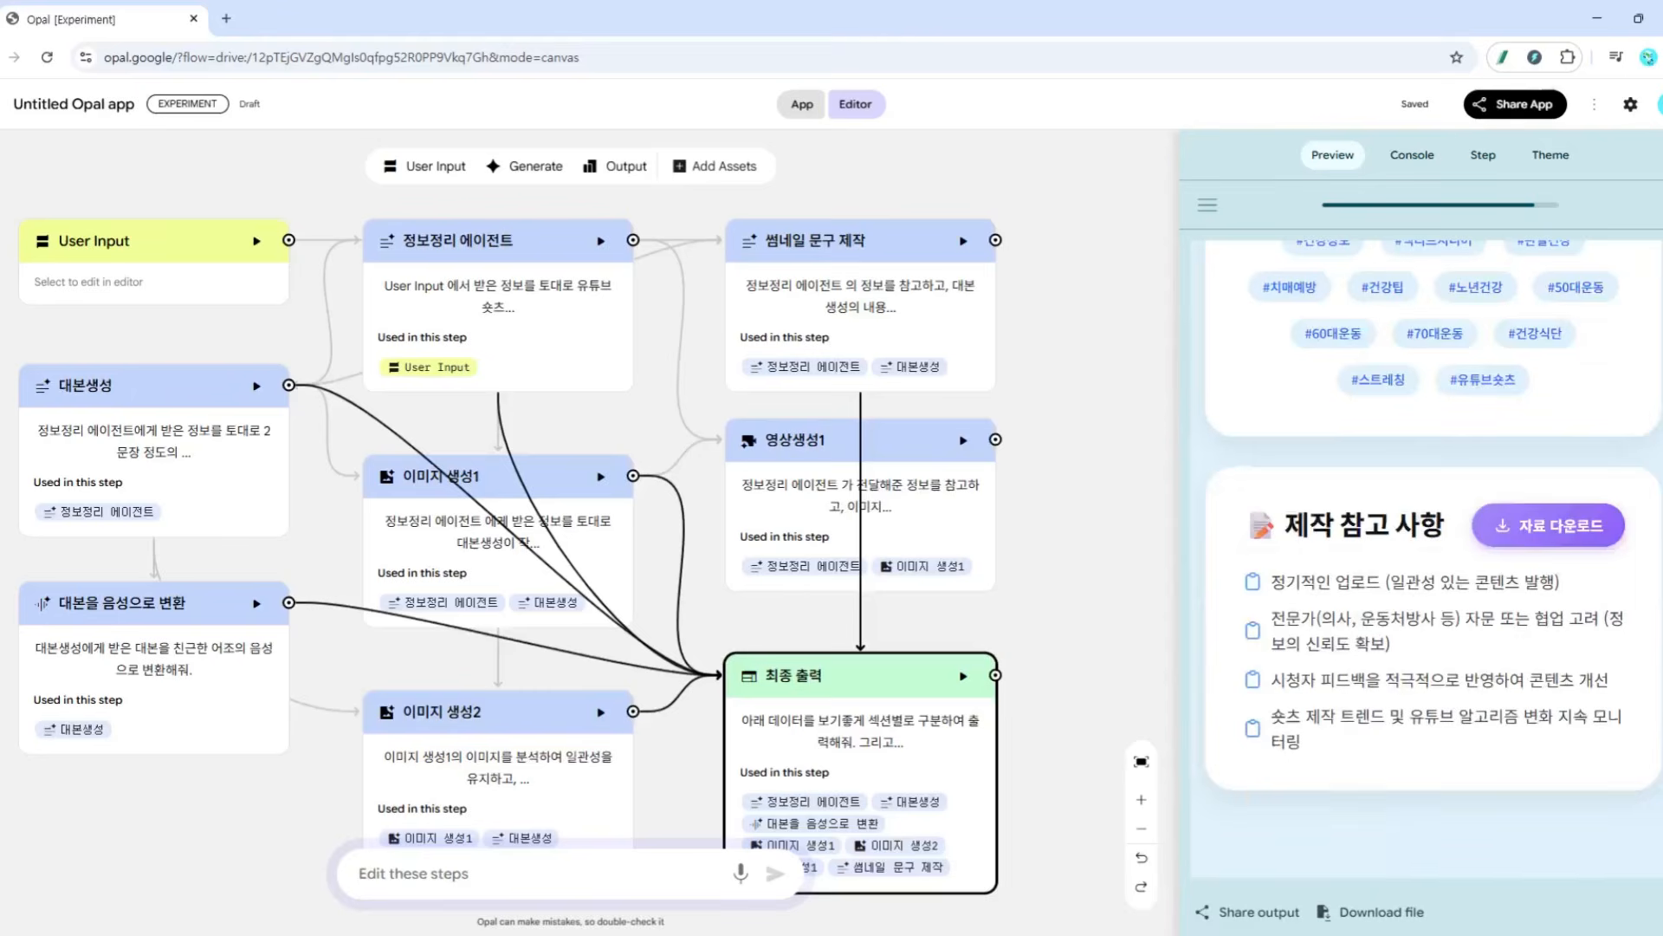